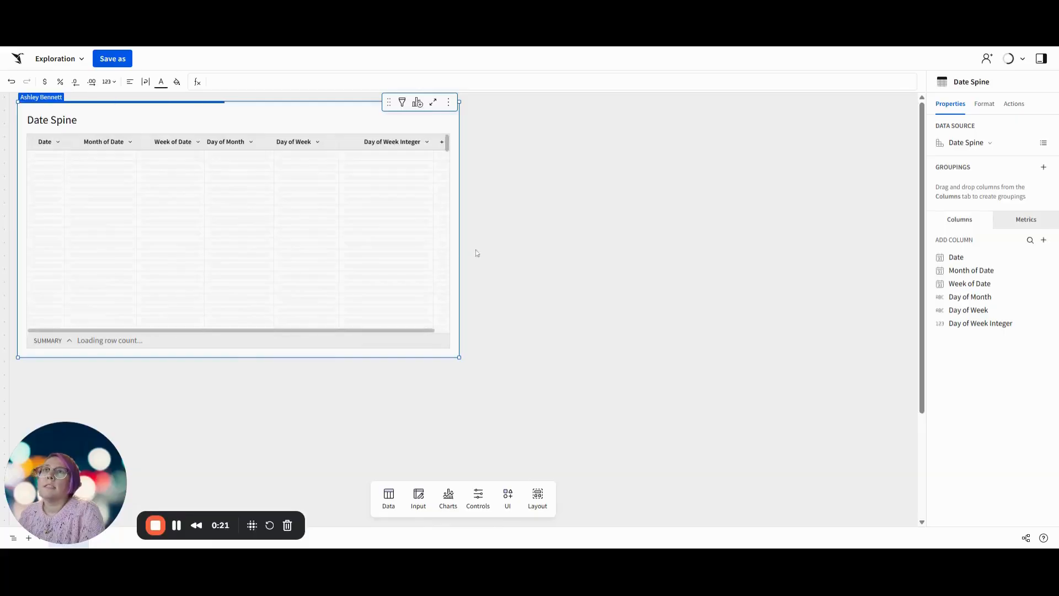
# Widen the Date Spine table so that it spans the full width of the page
pyautogui.moveTo(464, 227); pyautogui.dragTo(993, 213)
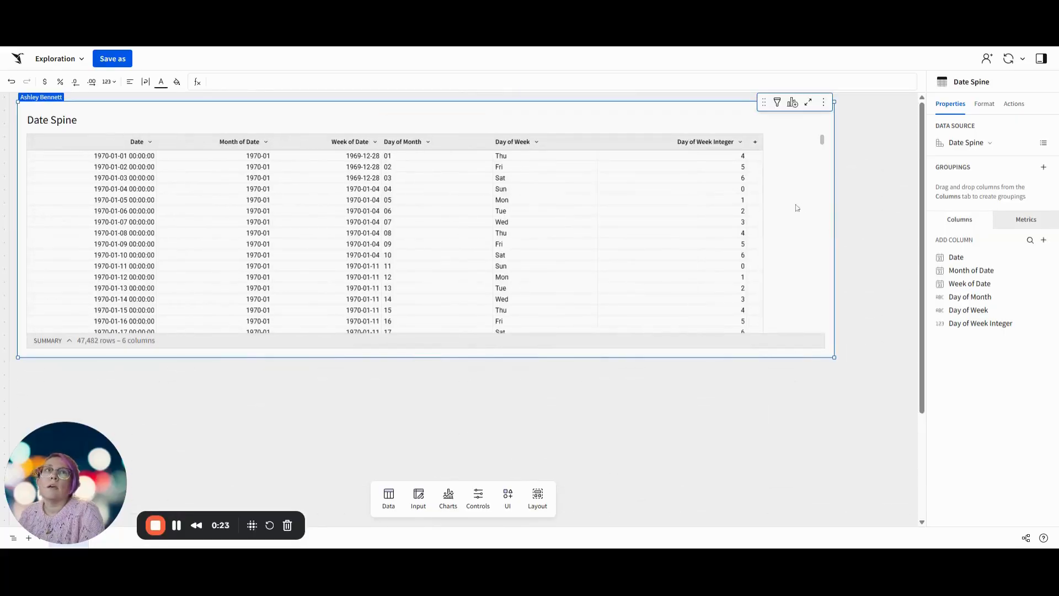
pyautogui.moveTo(834, 224); pyautogui.dragTo(910, 229)
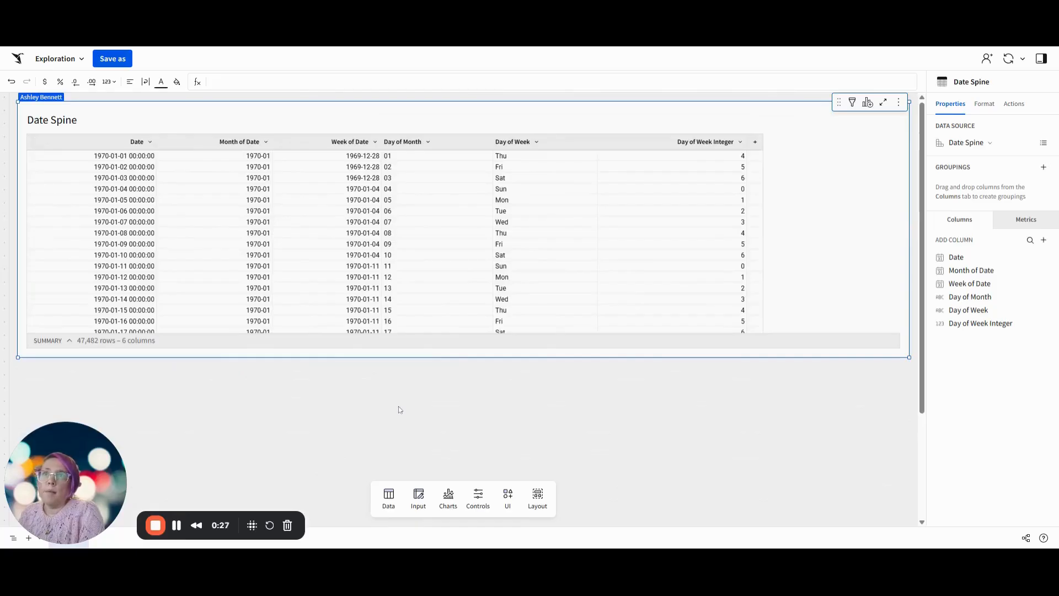
# Add an empty input table below the Date Spine table and rename its text column Event Name
pyautogui.scroll(-3, 400, 408)
pyautogui.click(418, 497)
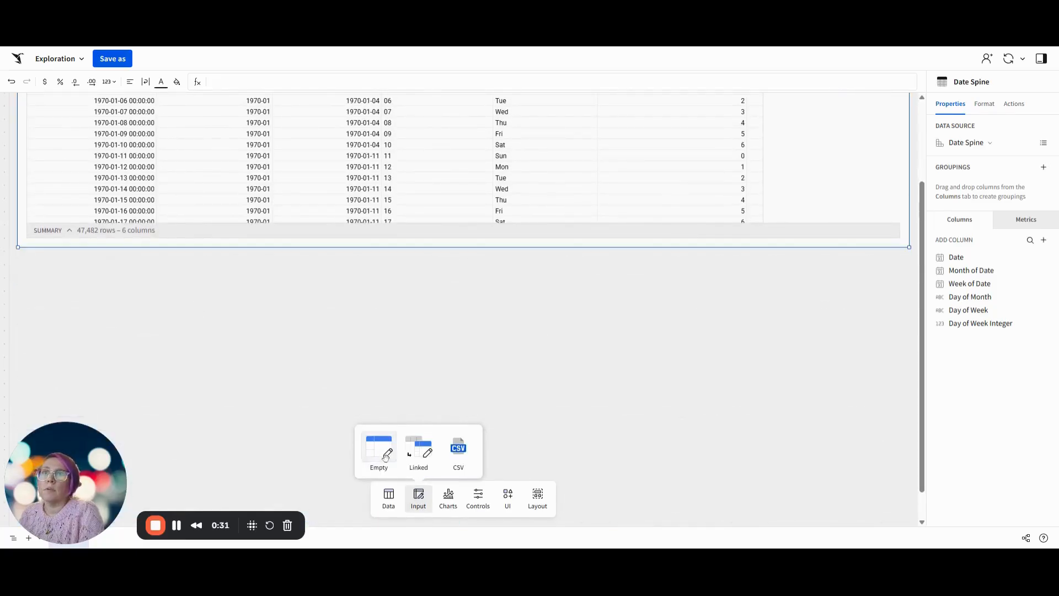
pyautogui.click(379, 449)
pyautogui.click(396, 454)
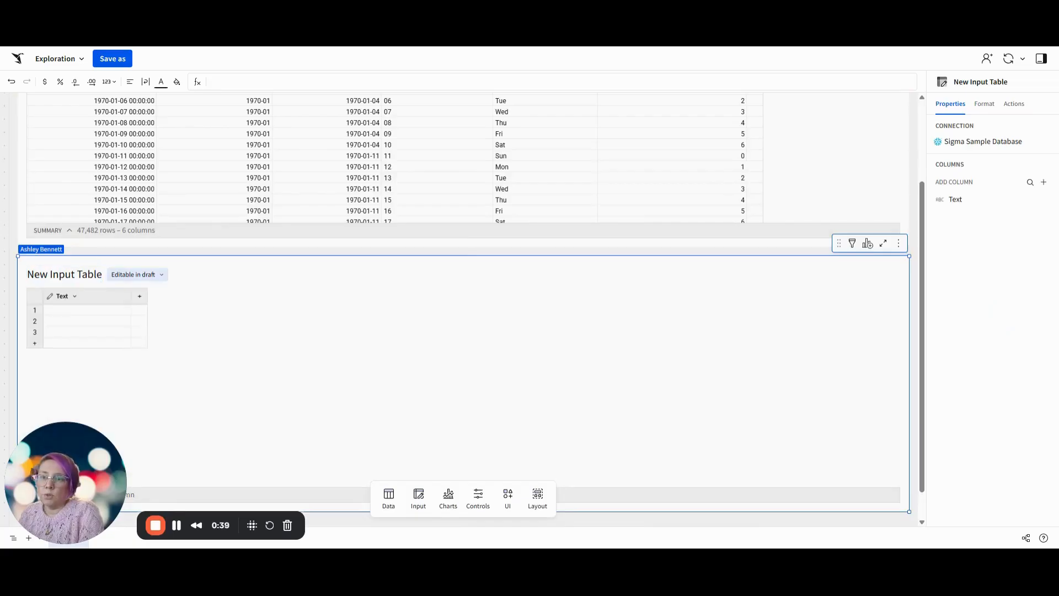
pyautogui.doubleClick(65, 298)
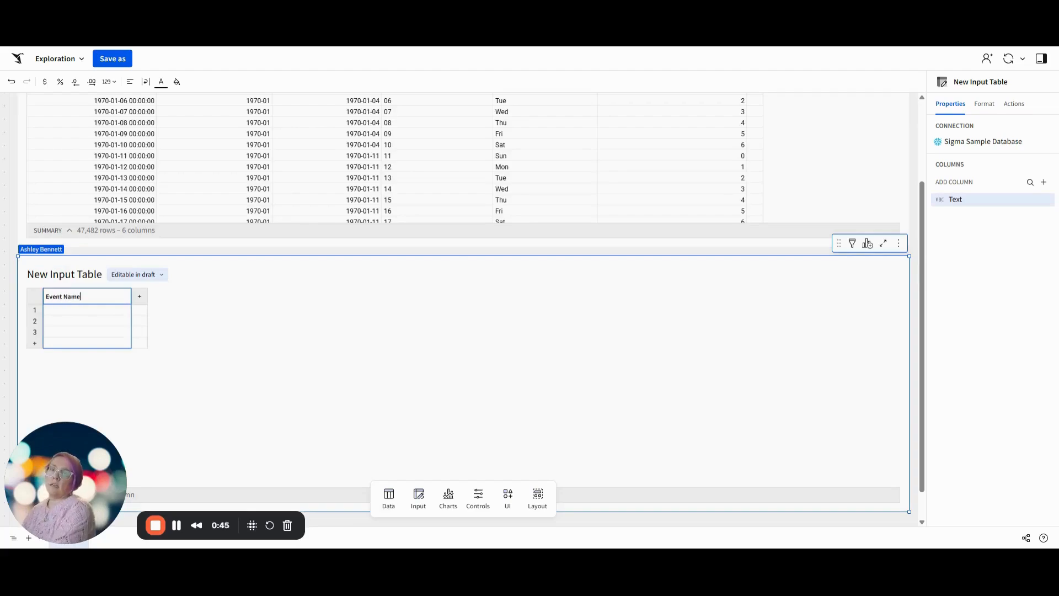
pyautogui.press('Return')
# Add a date column to the new input table and name it Event Date
pyautogui.click(140, 296)
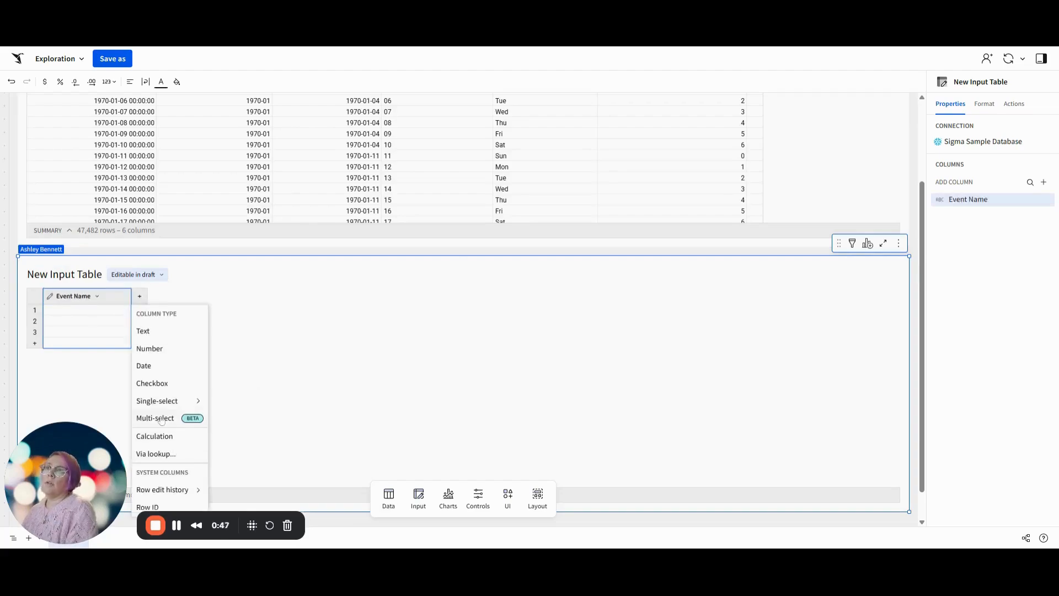
pyautogui.click(144, 365)
pyautogui.doubleClick(191, 298)
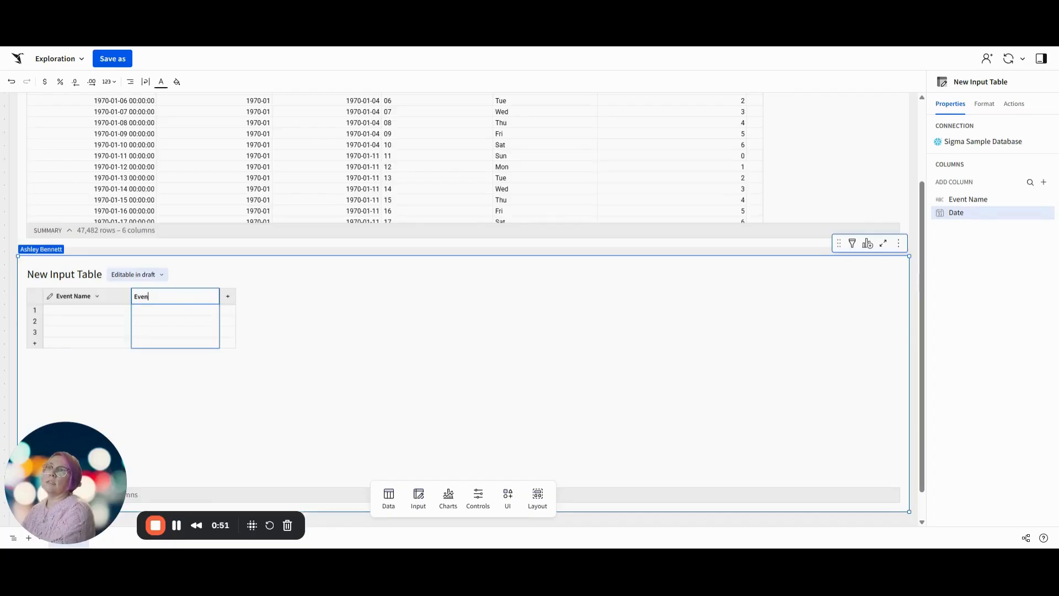
pyautogui.write('Event Date')
pyautogui.press('Return')
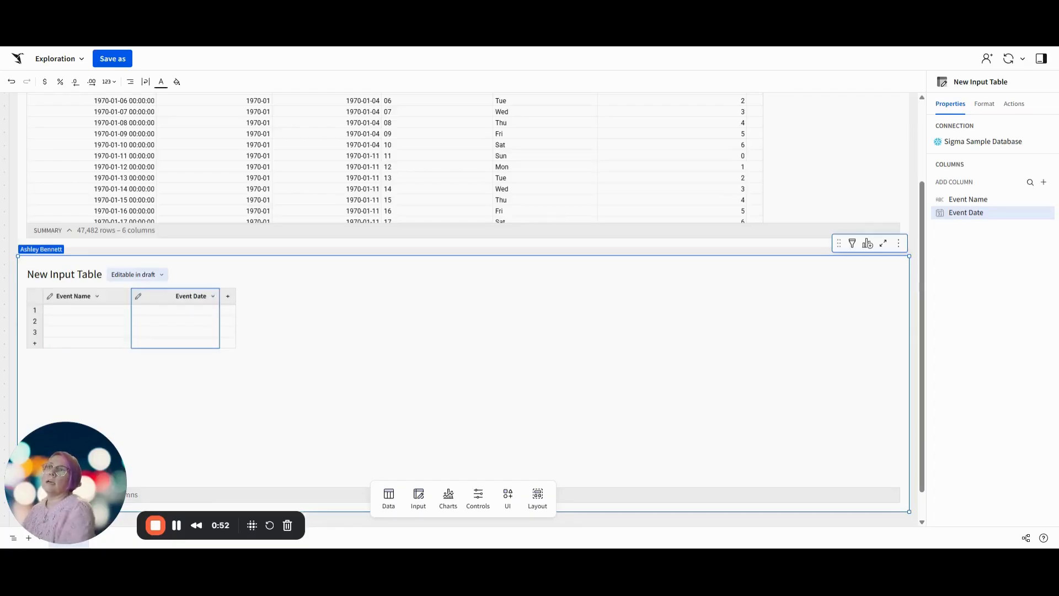
# Rename the new input table as Events
pyautogui.doubleClick(107, 274)
pyautogui.hotkey('ctrl', 'a')
pyautogui.press('BackSpace')
pyautogui.write('Events')
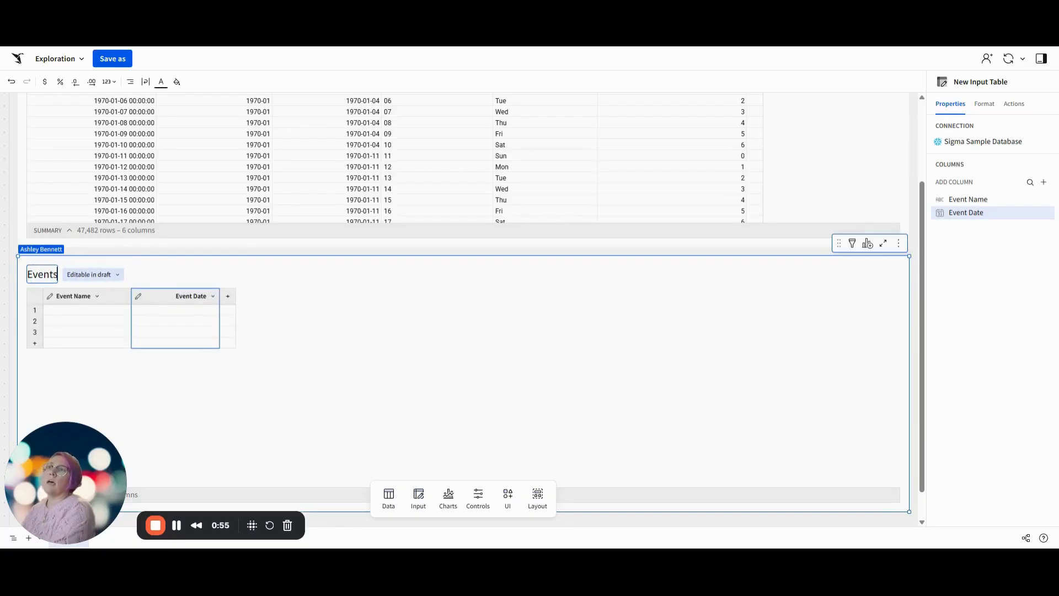
pyautogui.press('Return')
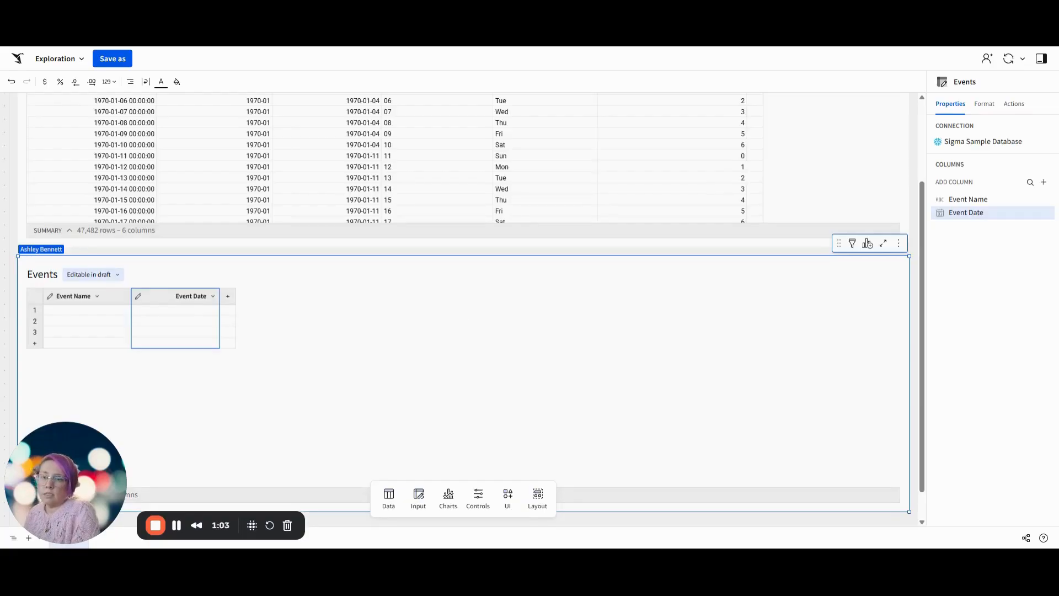
# Fill Event Name and Event Date with eight dated events, including Thanksgiving 2025-11-27, Veteran's Day 2025-11-11, Valentine's Day 2026-02-14 and WoW Challenge! 2025-10-29
pyautogui.keyDown('shift'); pyautogui.click(70, 298); pyautogui.keyUp('shift')
pyautogui.write("My Birthday\t2025-10-31 Birthday Dinner\t2025-11-01 Thanksgiving\t2025-11-27 Veteran's Day\t2025-11-11 Valentine's Day\t2026-02-14 Halloween\t2025-10-31 New Years Day\t2026-01-01 WoW Challenge!\t2025-10-29")
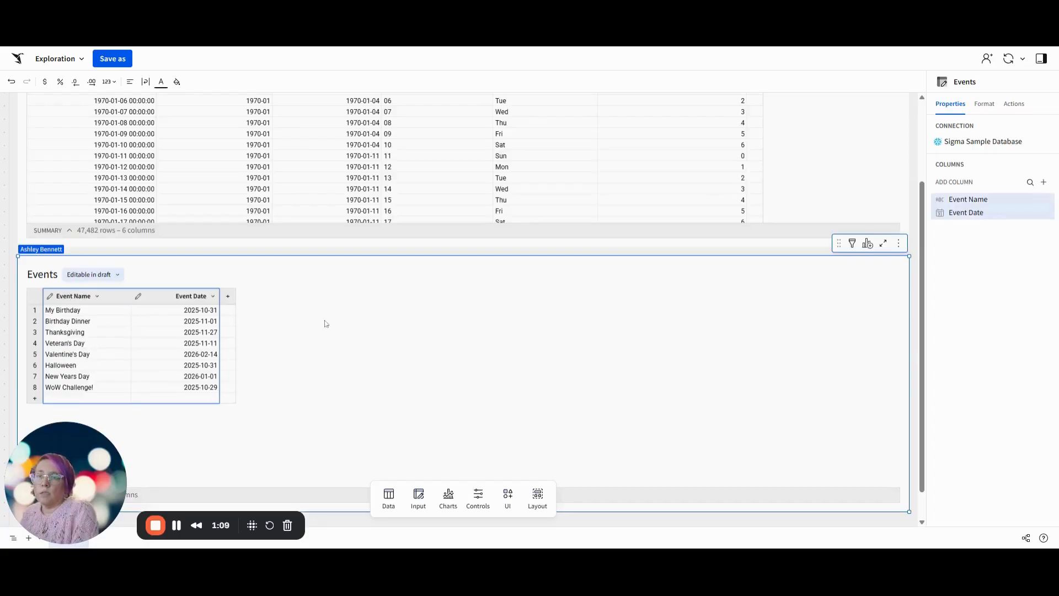
pyautogui.scroll(-2, 287, 408)
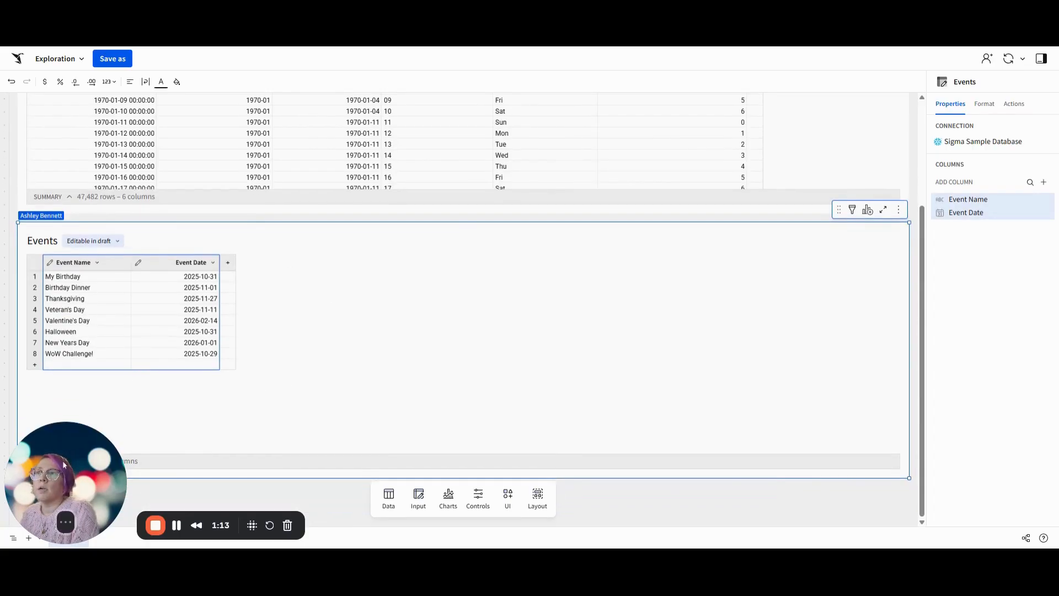
# Add a summary of Event Date to the Events table and set its aggregate to Min
pyautogui.moveTo(62, 467); pyautogui.dragTo(973, 466)
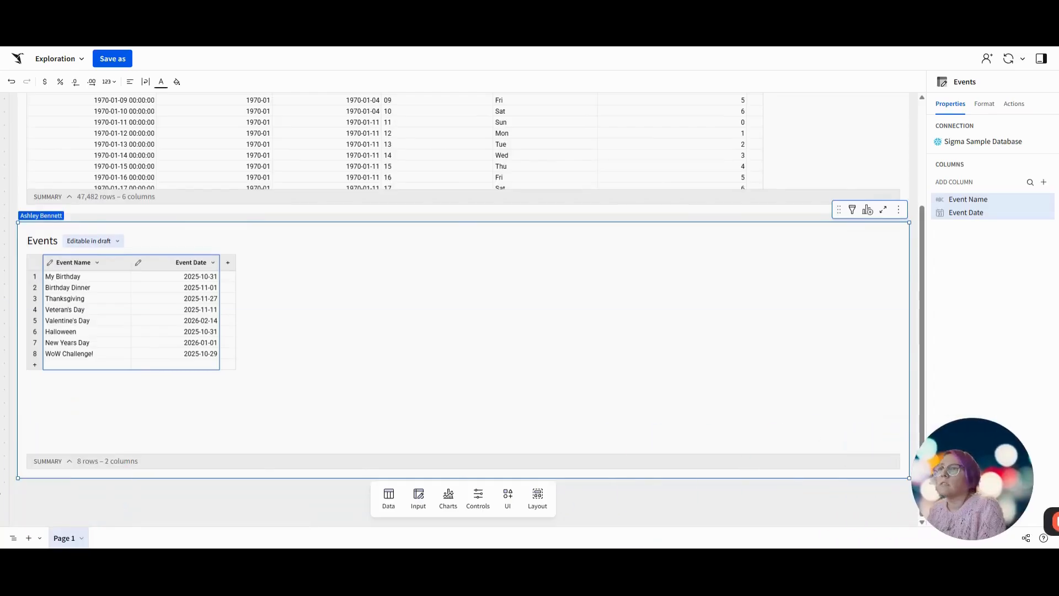
pyautogui.click(70, 461)
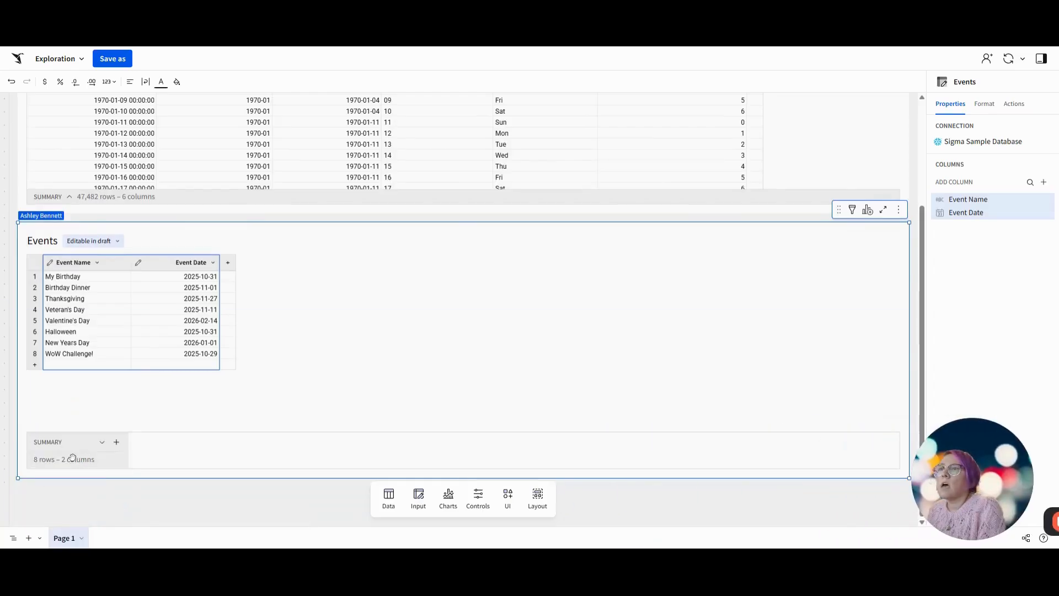
pyautogui.click(116, 442)
pyautogui.click(169, 528)
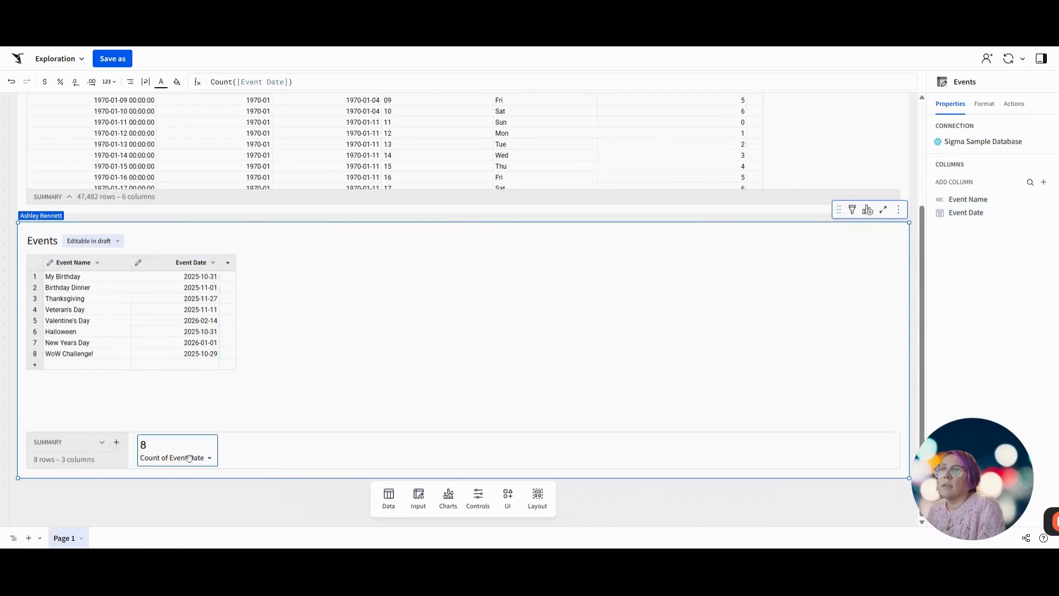
pyautogui.click(211, 457)
pyautogui.moveTo(197, 359)
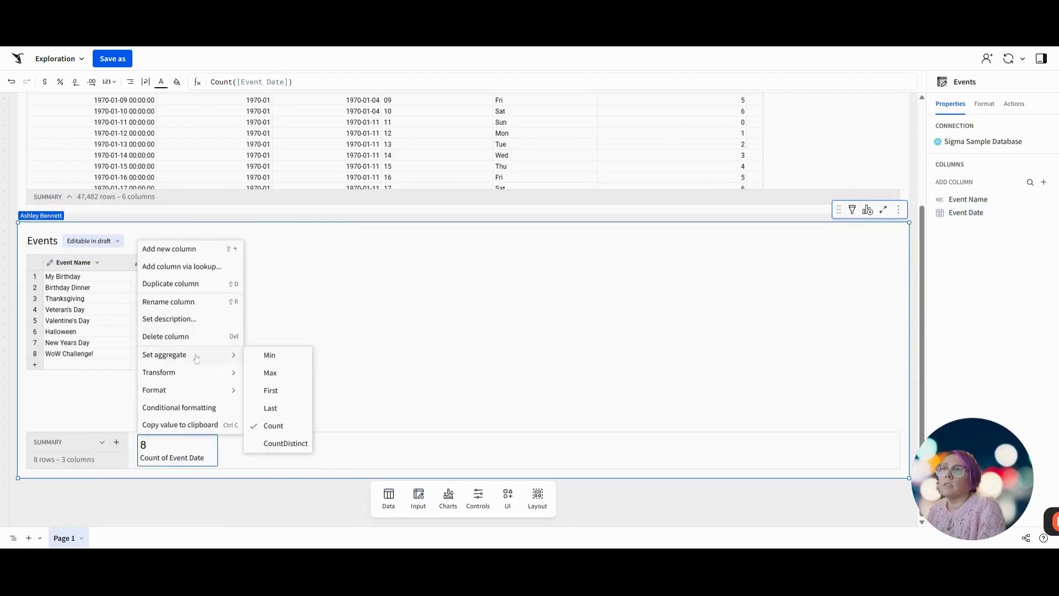
pyautogui.click(269, 355)
# Duplicate the minimum Event Date summary and set the copy's aggregate to Max
pyautogui.click(202, 460)
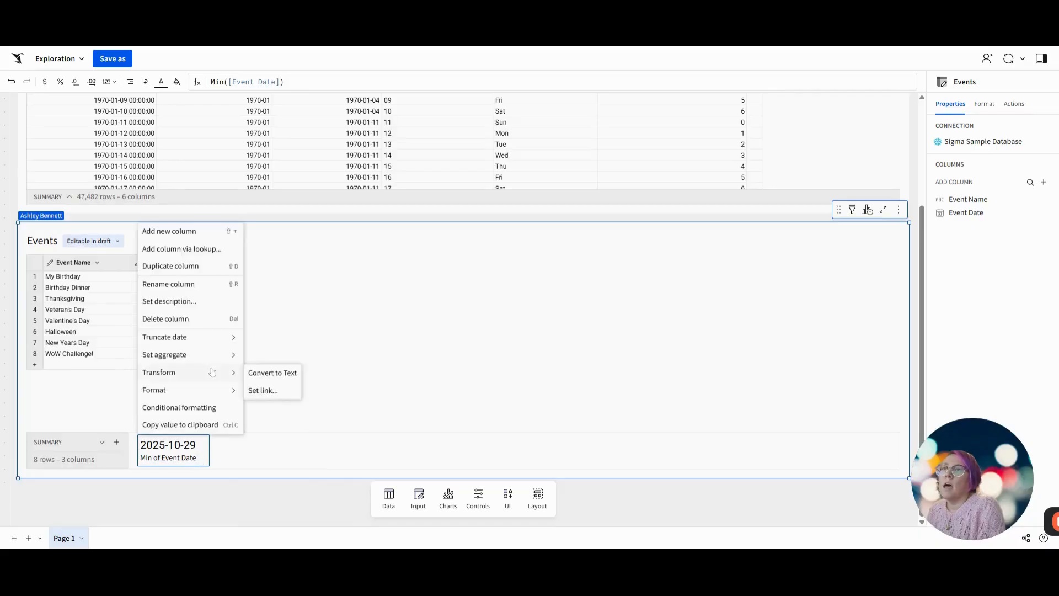
pyautogui.click(167, 264)
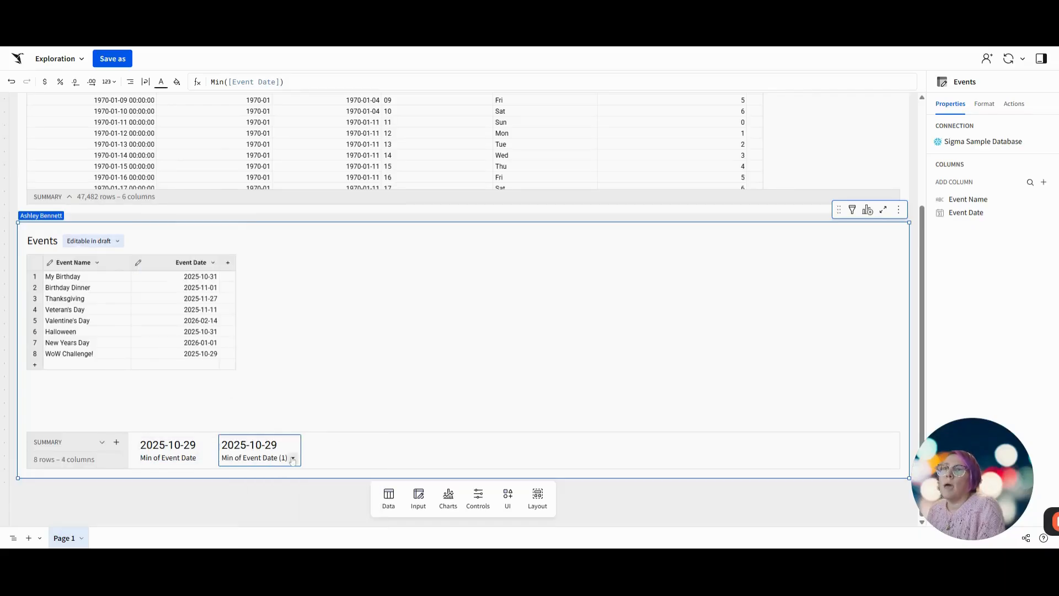
pyautogui.click(293, 458)
pyautogui.moveTo(300, 364)
pyautogui.click(379, 373)
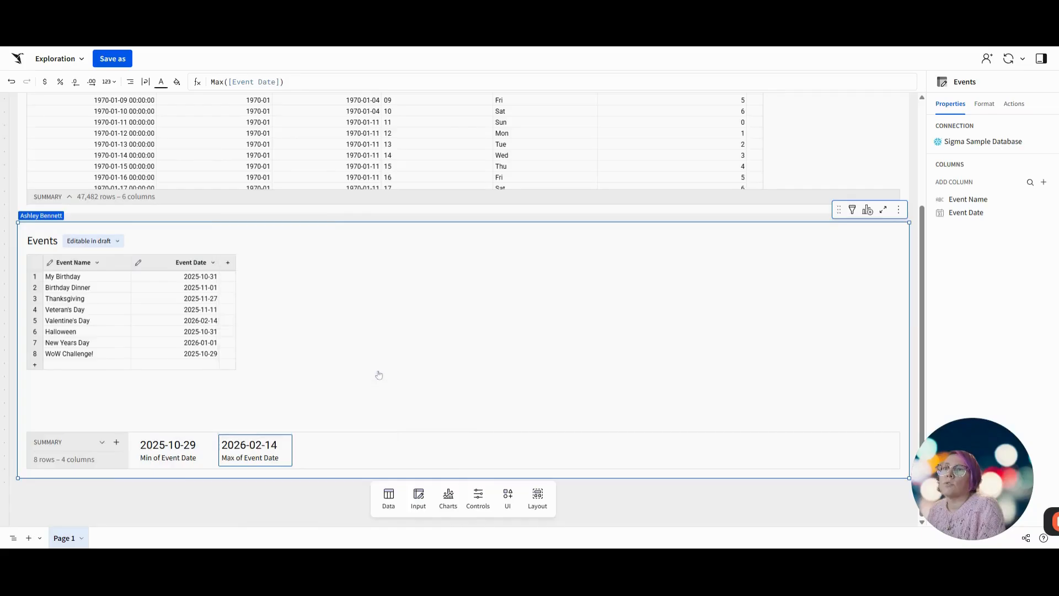
# Rename the minimum date summary as Earliest Event and the maximum date summary as Latest Event
pyautogui.doubleClick(173, 458)
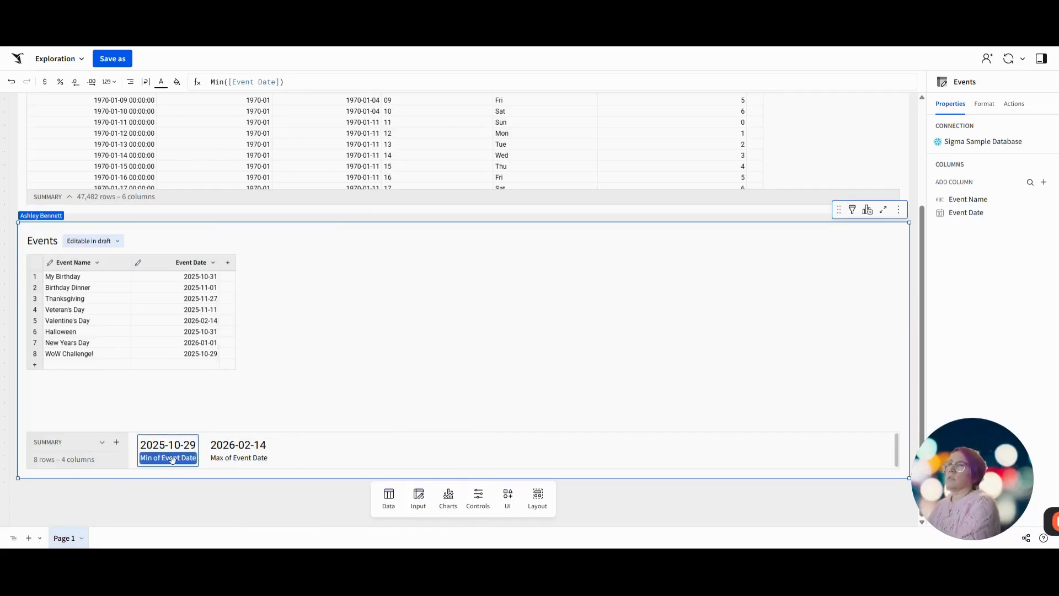
pyautogui.write('Earliest Dat')
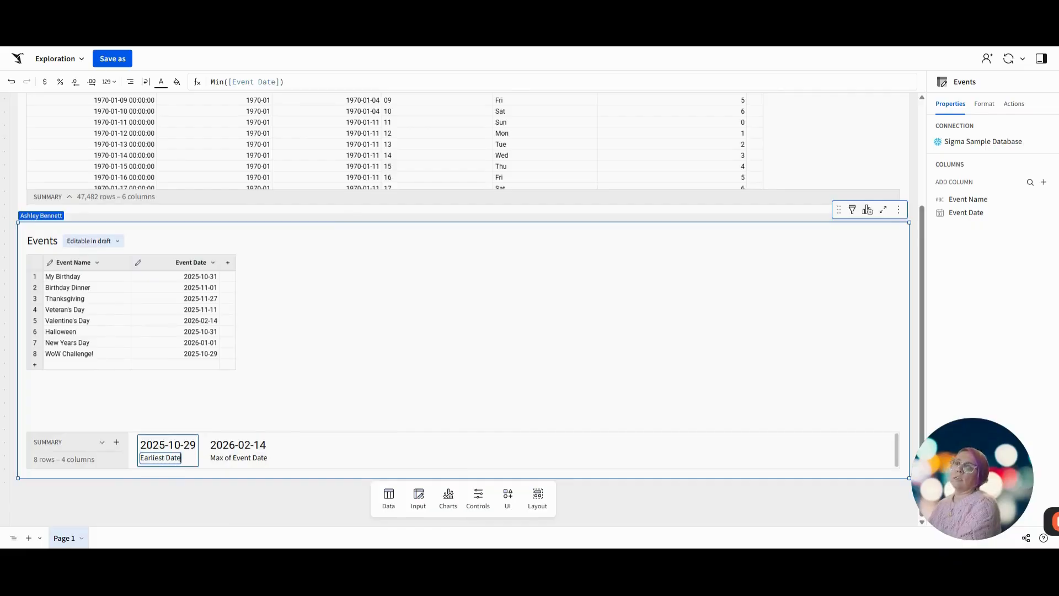
pyautogui.write(' Event')
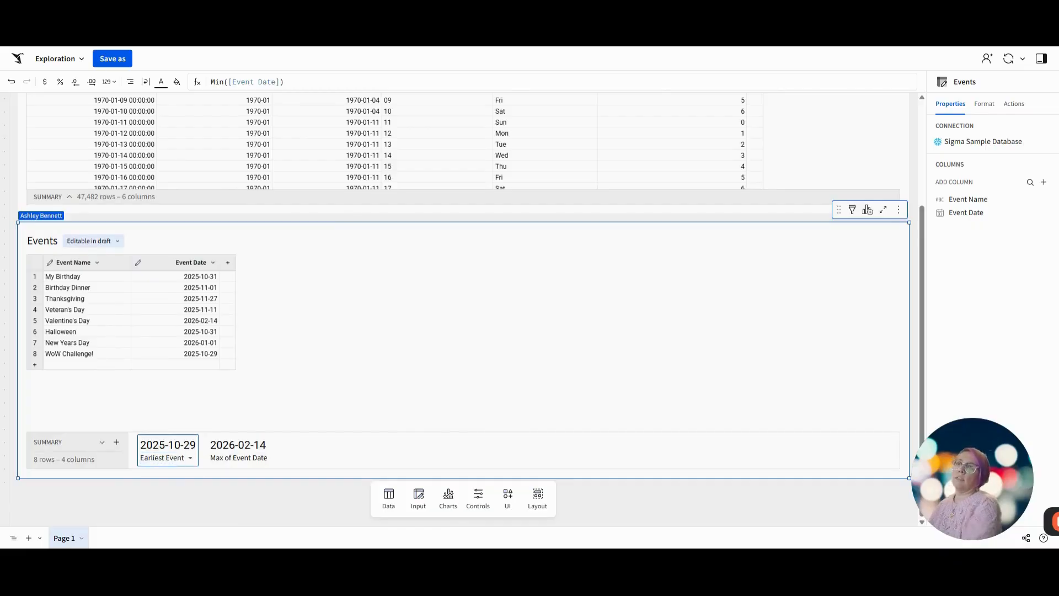
pyautogui.doubleClick(249, 458)
pyautogui.write('Latest')
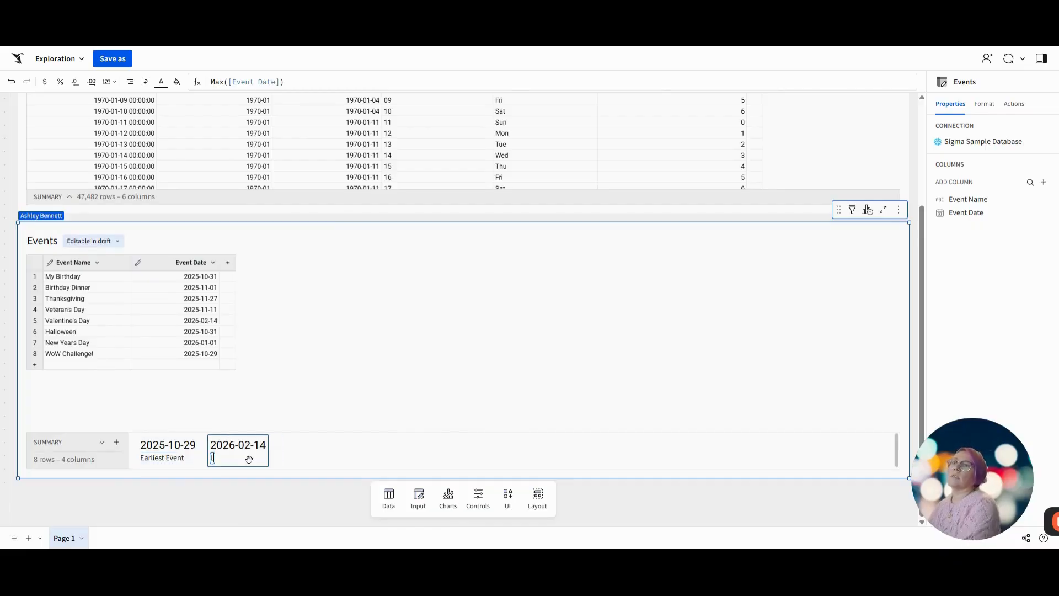
pyautogui.write(' Event')
pyautogui.press('Return')
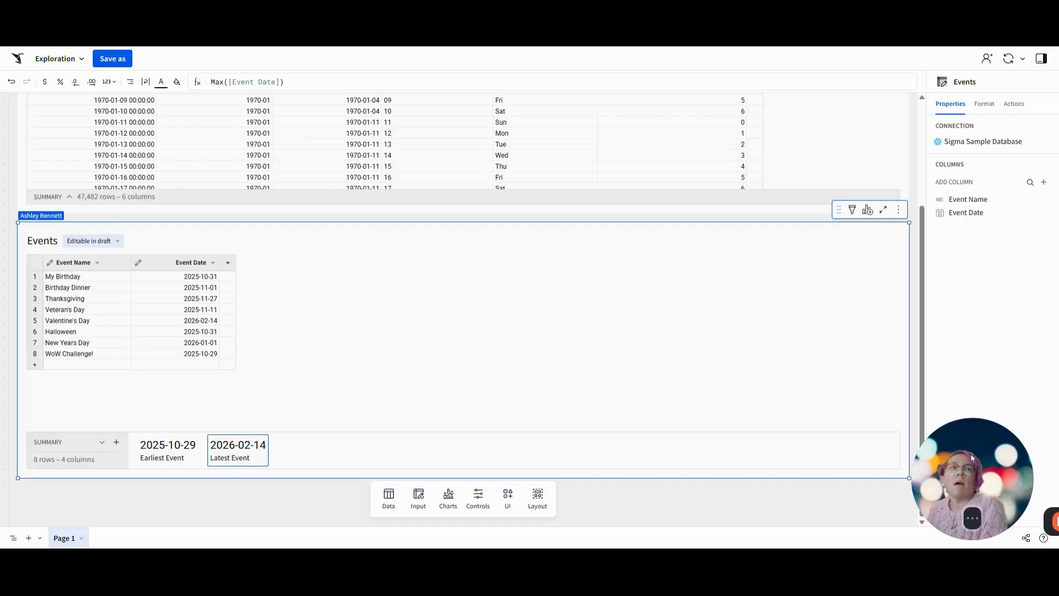
# Rename the workbook page Page 1 as Data
pyautogui.moveTo(1026, 453)
pyautogui.mouseDown()
pyautogui.moveTo(290, 456)
pyautogui.moveTo(1033, 445)
pyautogui.mouseUp()
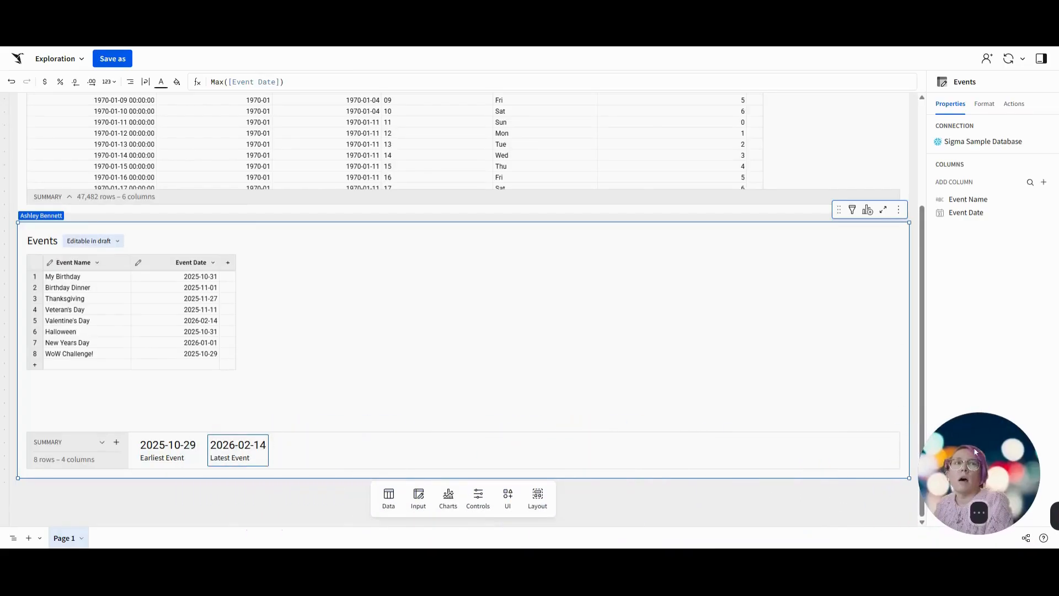
pyautogui.doubleClick(64, 538)
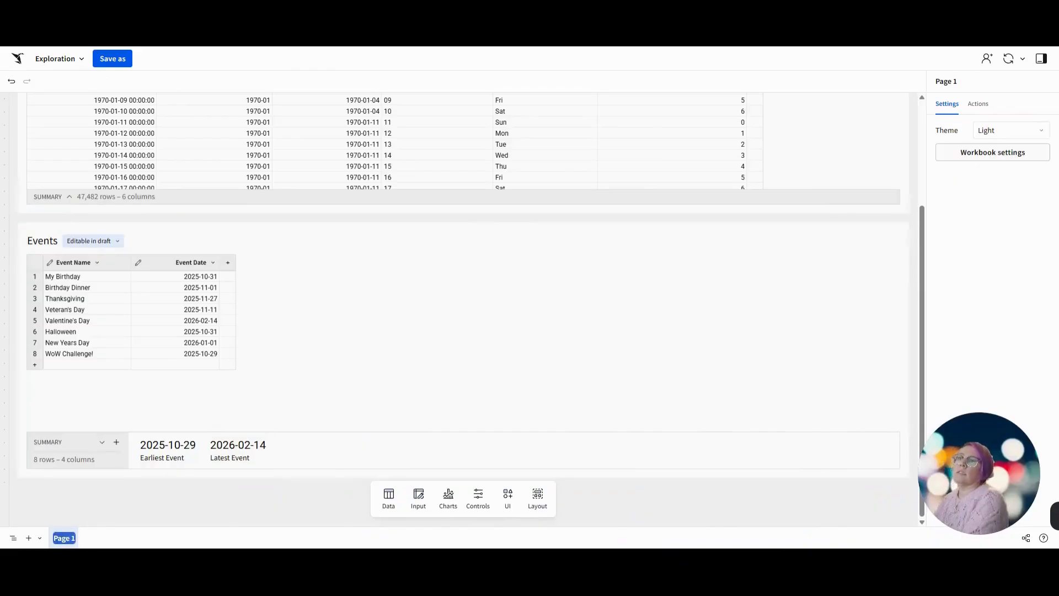
pyautogui.write('Data')
pyautogui.press('Return')
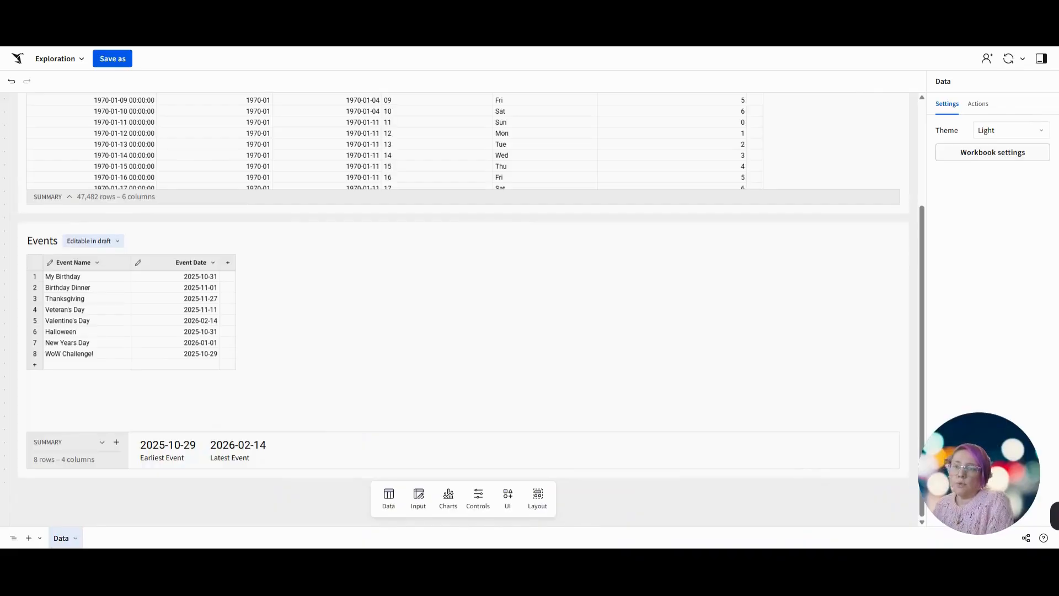
# Create a child table from the Date Spine table
pyautogui.scroll(3, 387, 309)
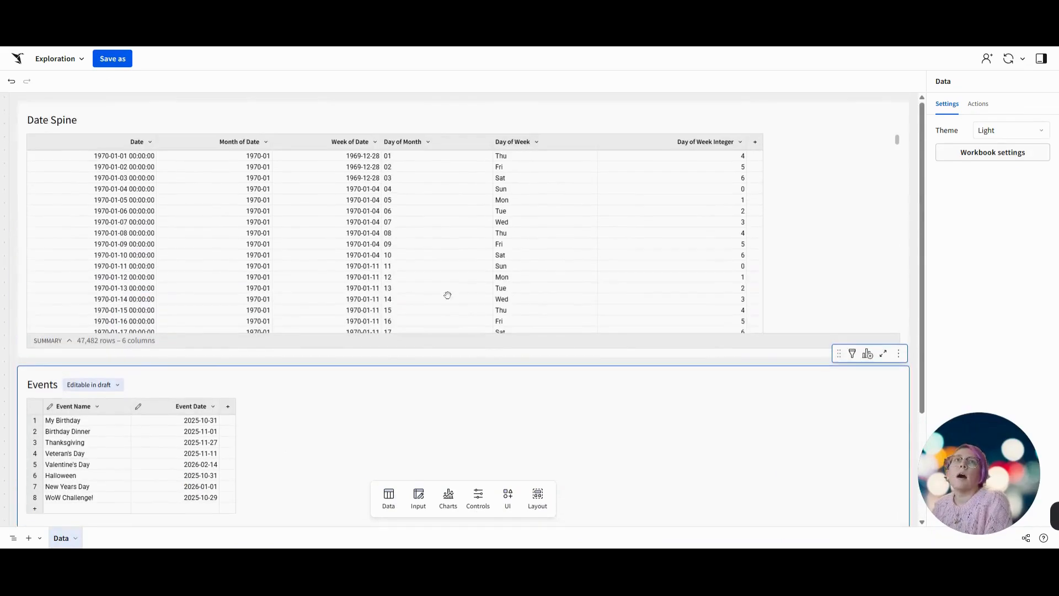
pyautogui.click(784, 119)
pyautogui.click(868, 102)
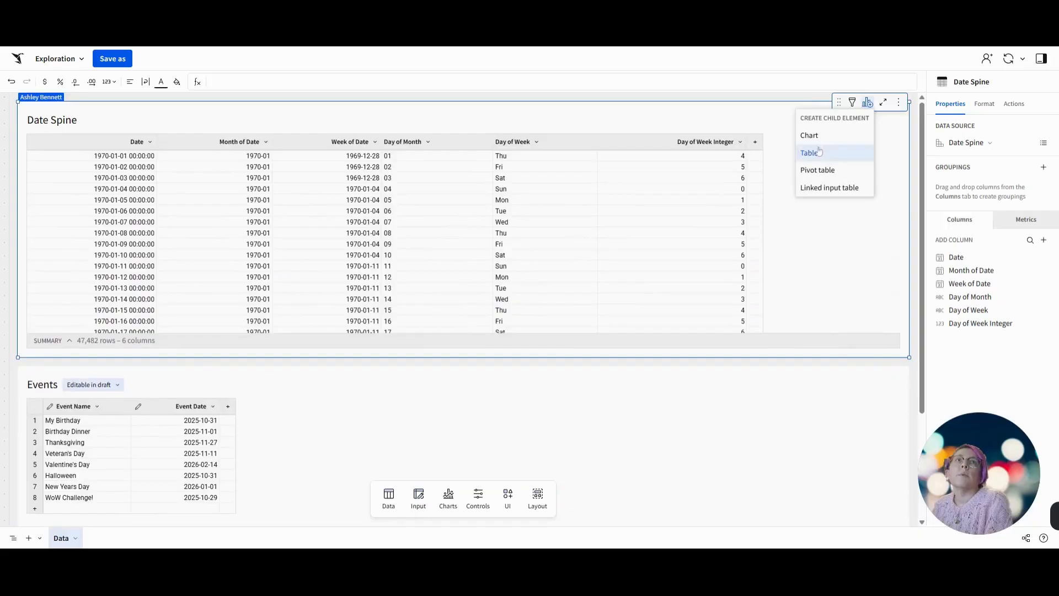
pyautogui.click(819, 153)
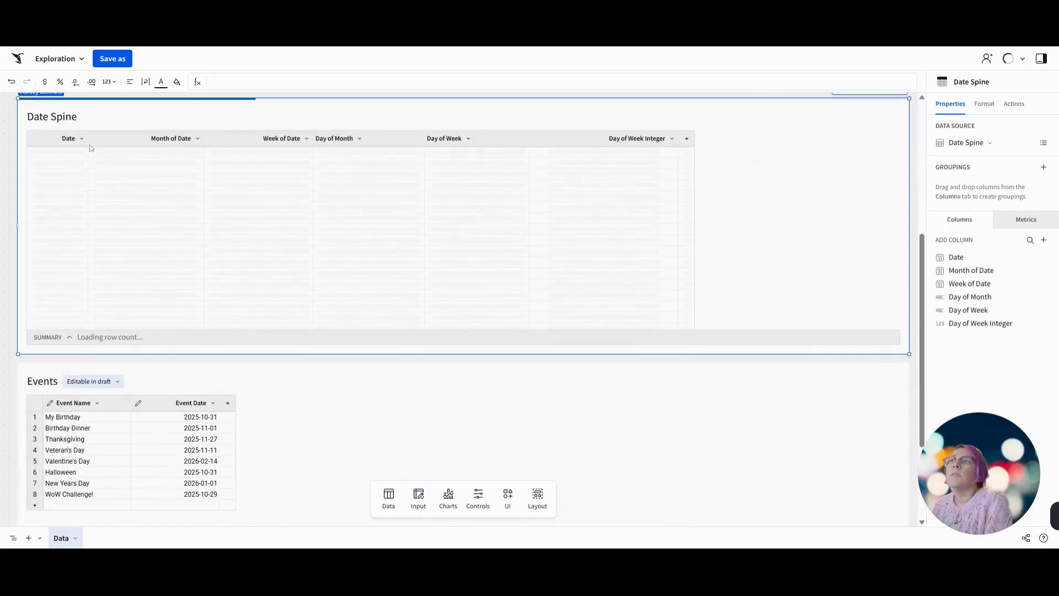
# Start a join on the data source of the child Date Spine table
pyautogui.click(989, 143)
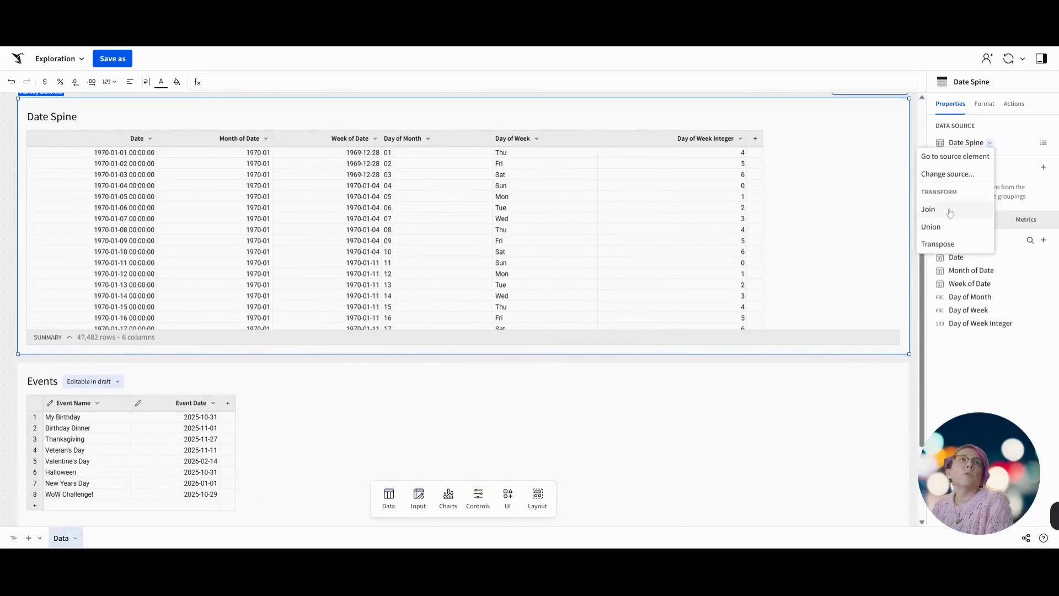
pyautogui.click(929, 209)
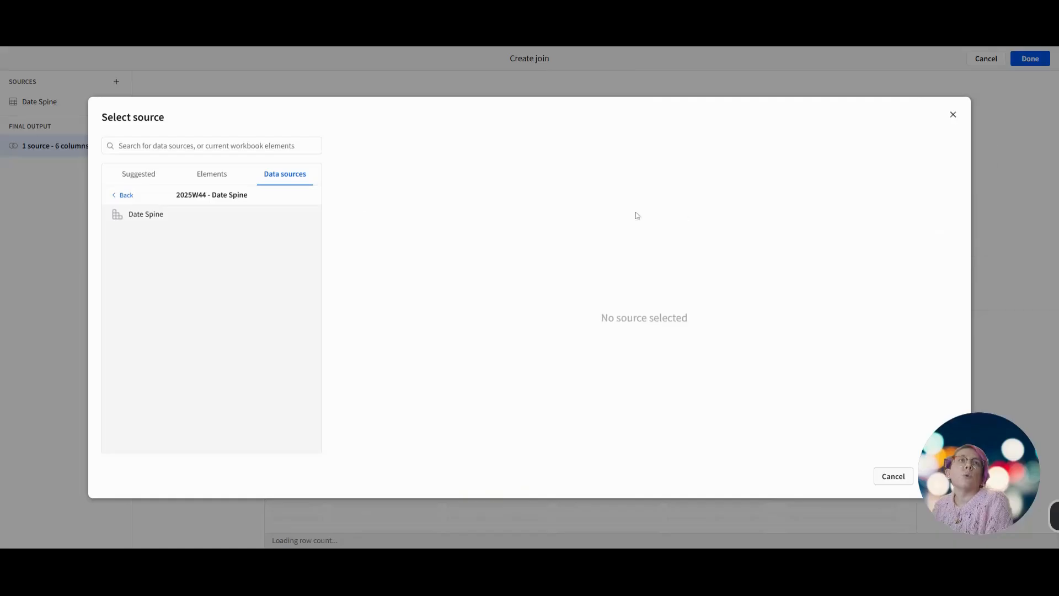
pyautogui.click(195, 176)
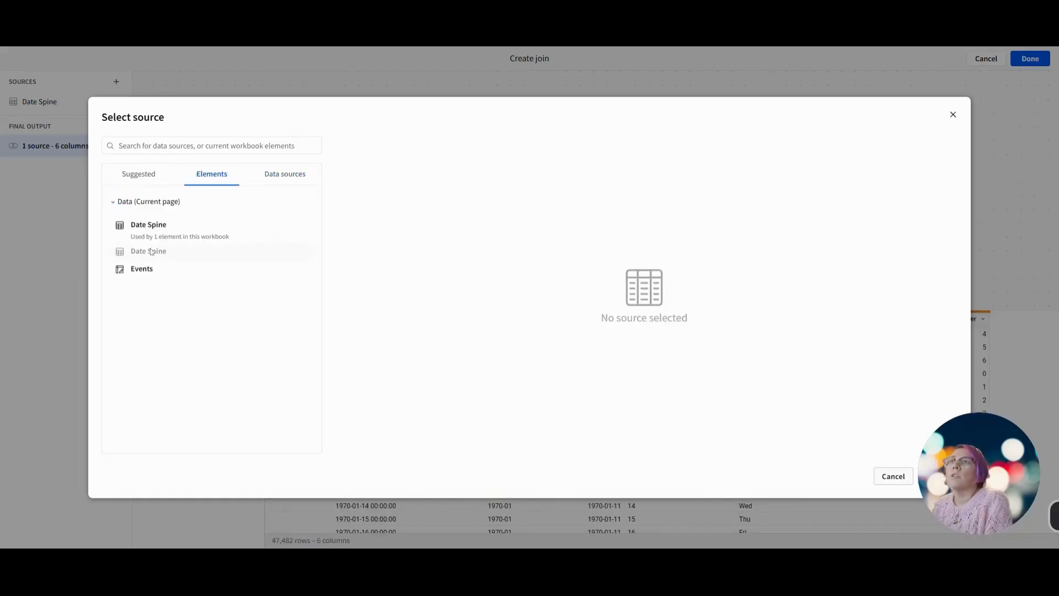
pyautogui.click(142, 270)
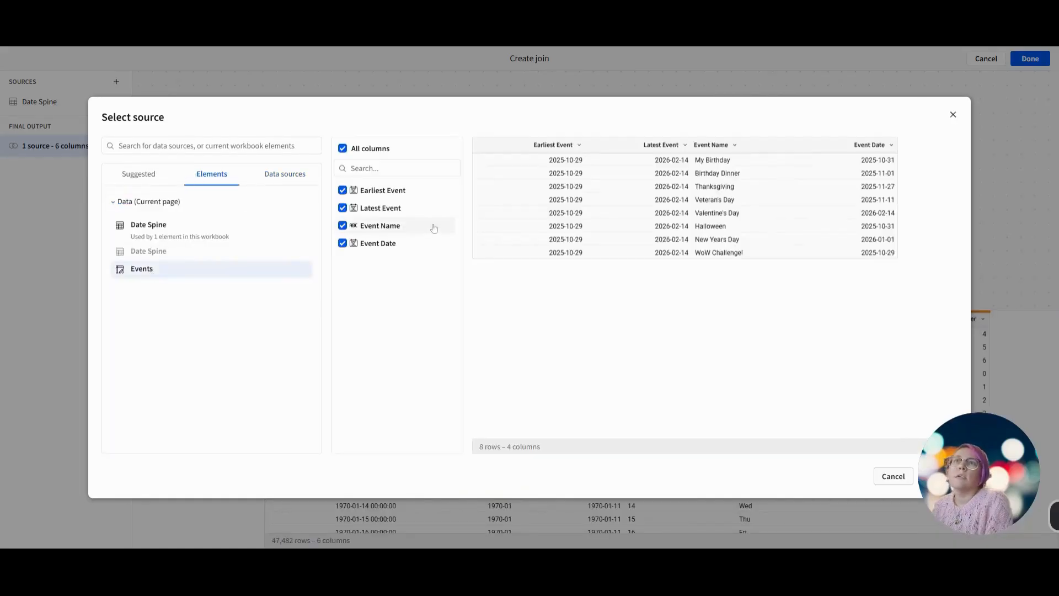
pyautogui.click(405, 193)
pyautogui.click(386, 209)
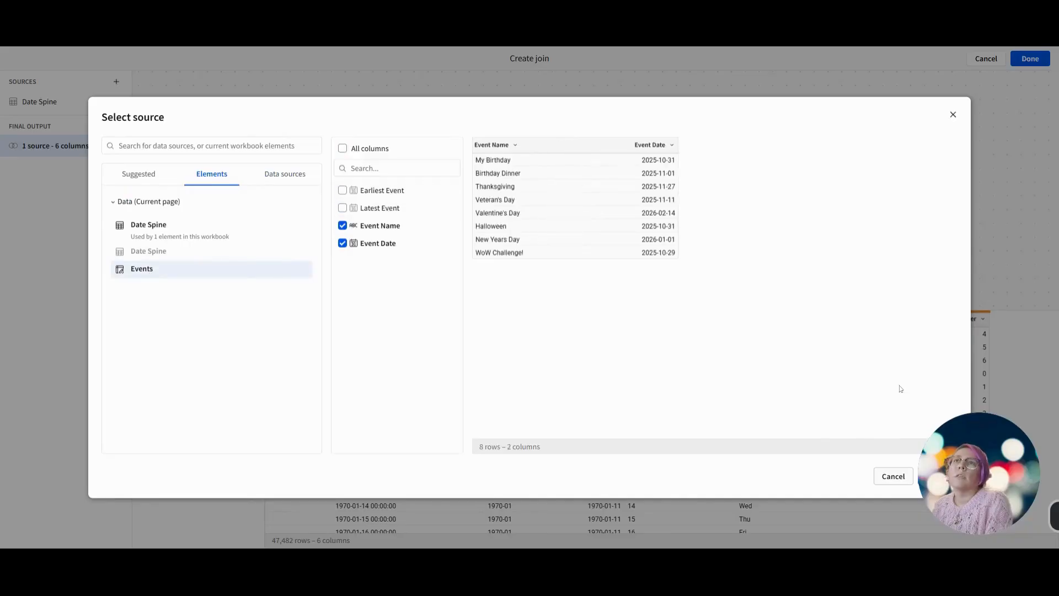
pyautogui.click(64, 435)
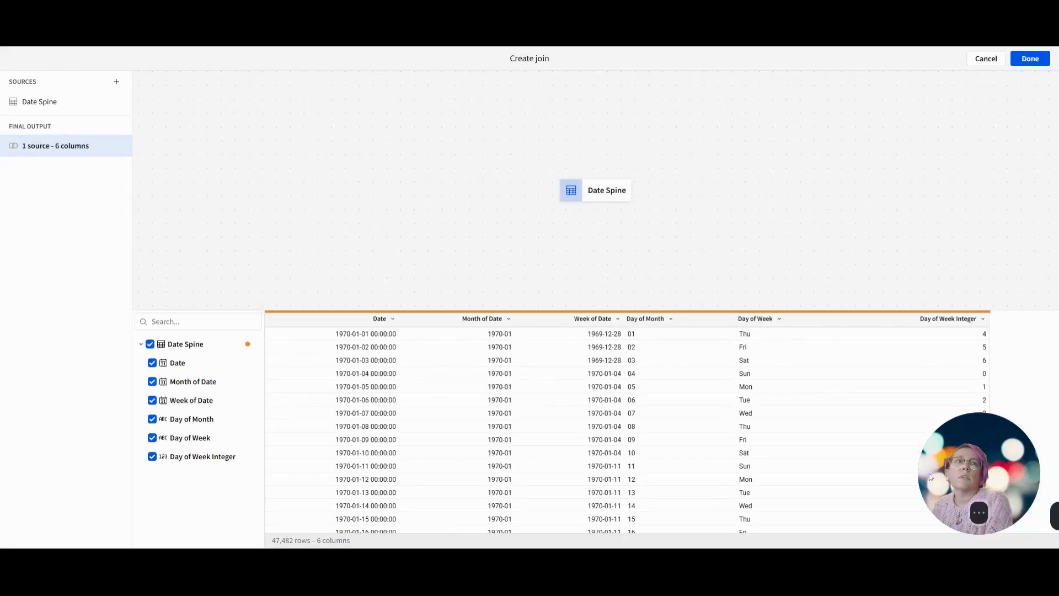
pyautogui.moveTo(994, 446); pyautogui.dragTo(62, 438)
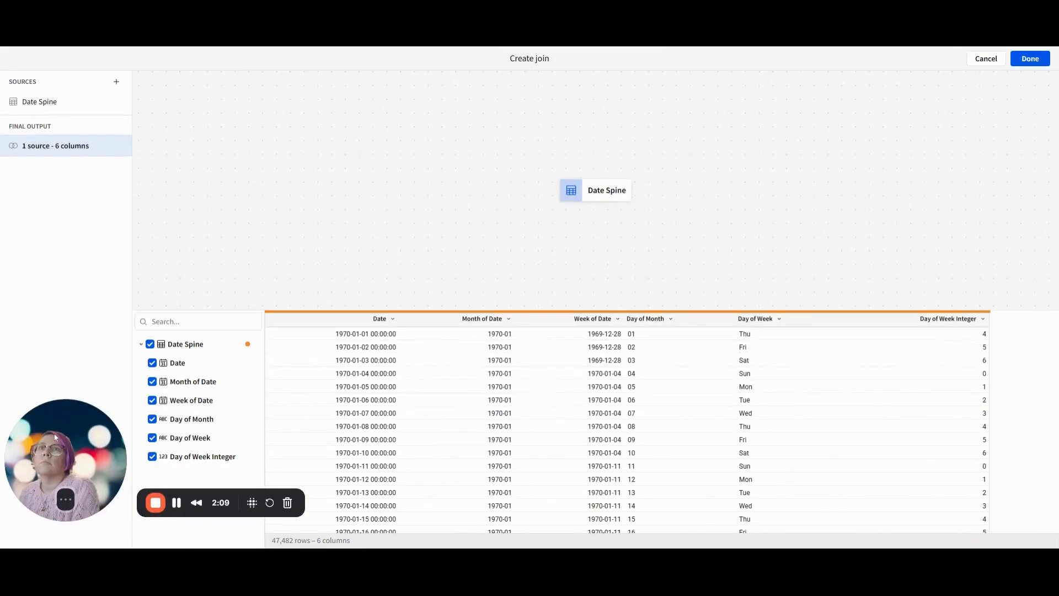
# Add the Events table from the current page as a join source, including only its Event Name column
pyautogui.click(116, 81)
pyautogui.click(208, 178)
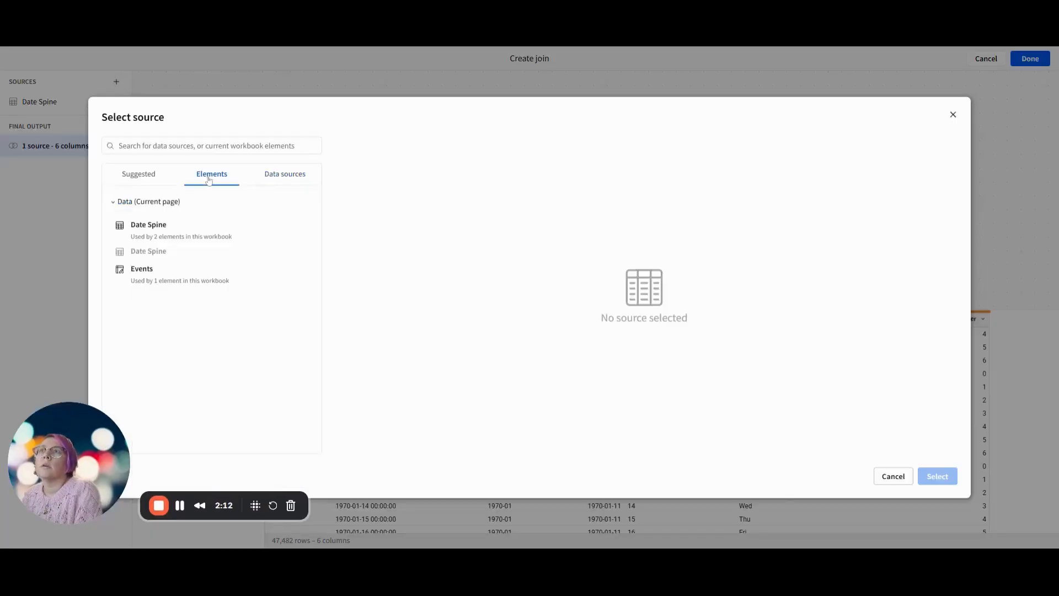
pyautogui.click(182, 273)
pyautogui.click(362, 190)
pyautogui.click(361, 208)
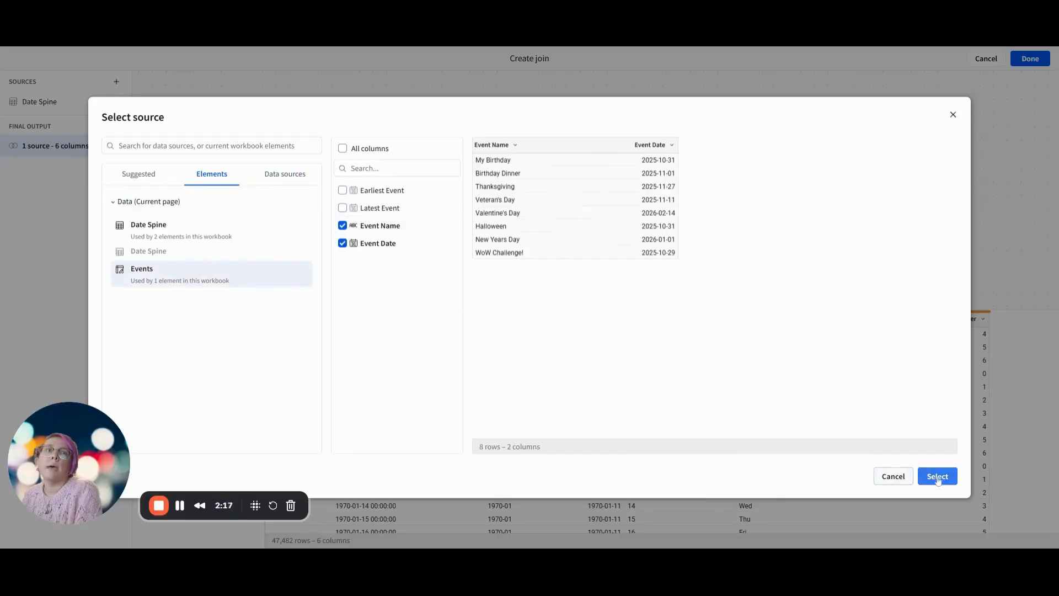
pyautogui.click(361, 243)
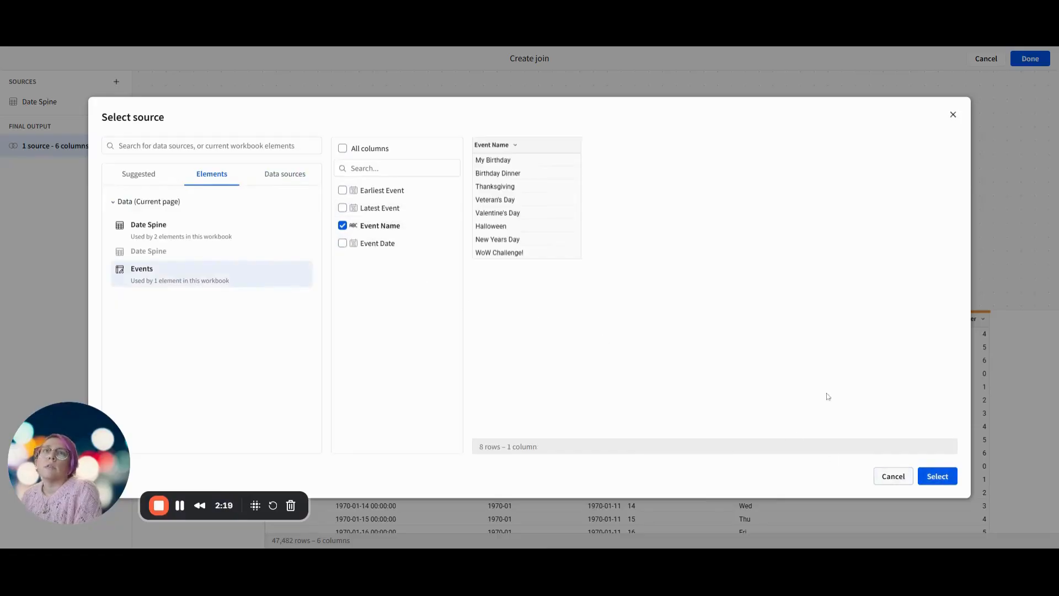
pyautogui.click(941, 478)
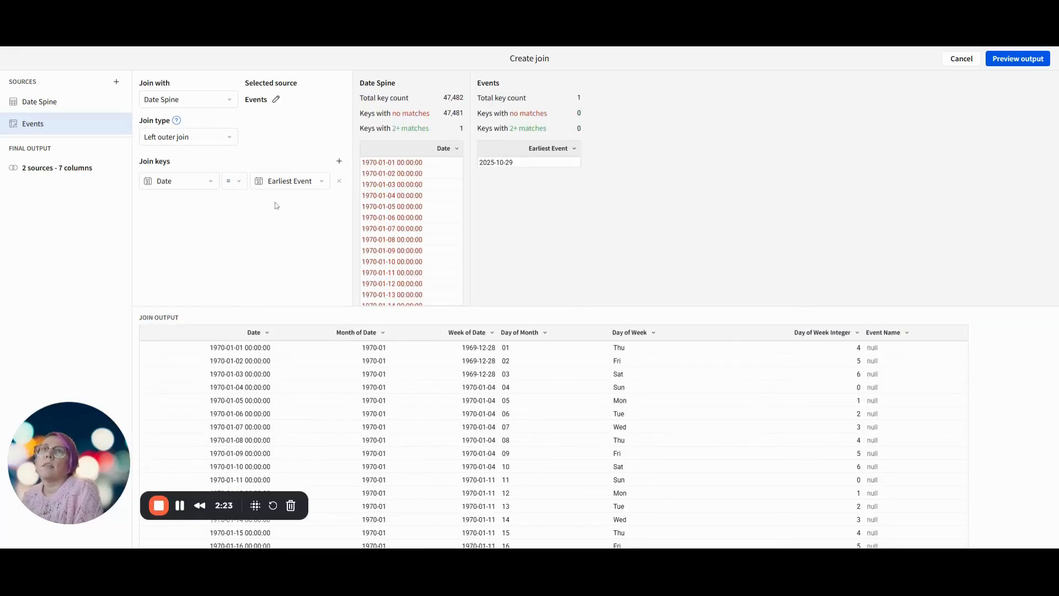
# Match the Date Spine's Date to Event Date as the join key and preview the join output
pyautogui.click(285, 182)
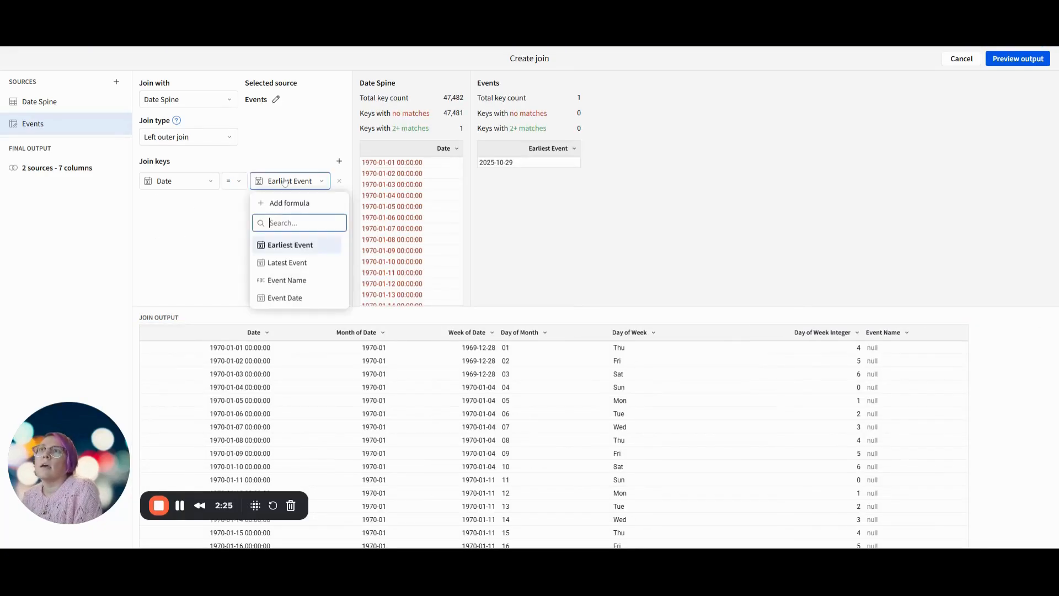
pyautogui.click(296, 298)
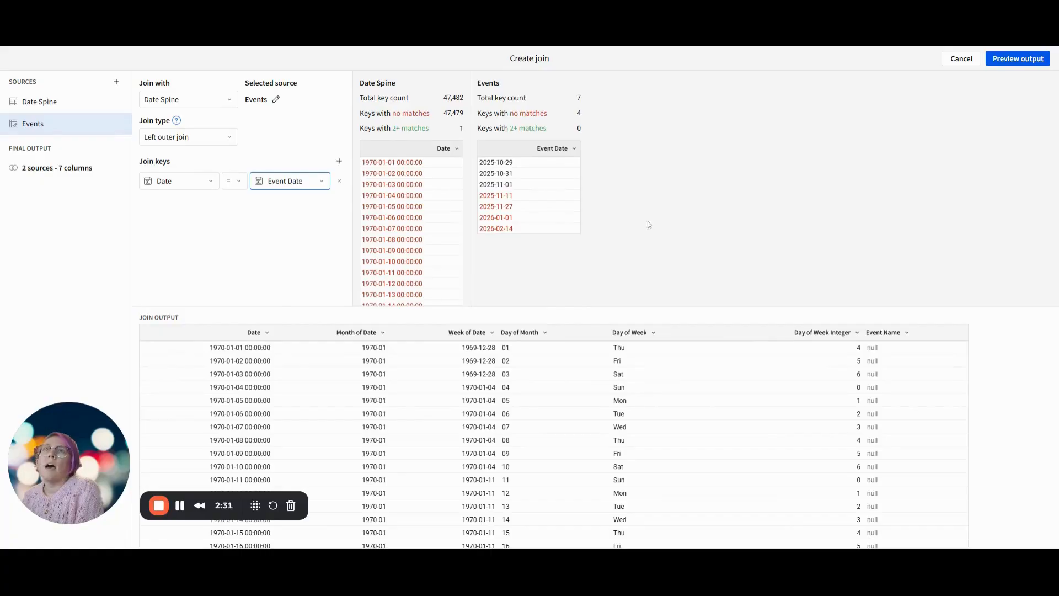
pyautogui.click(1021, 56)
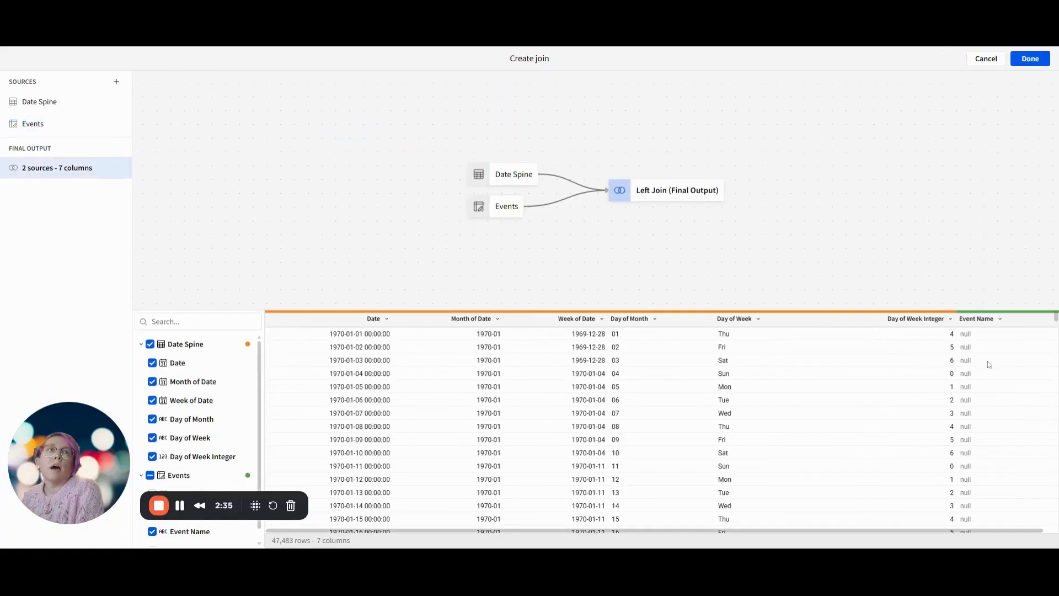
# Check the column details of Event Name in the join output and finish the join
pyautogui.click(1000, 320)
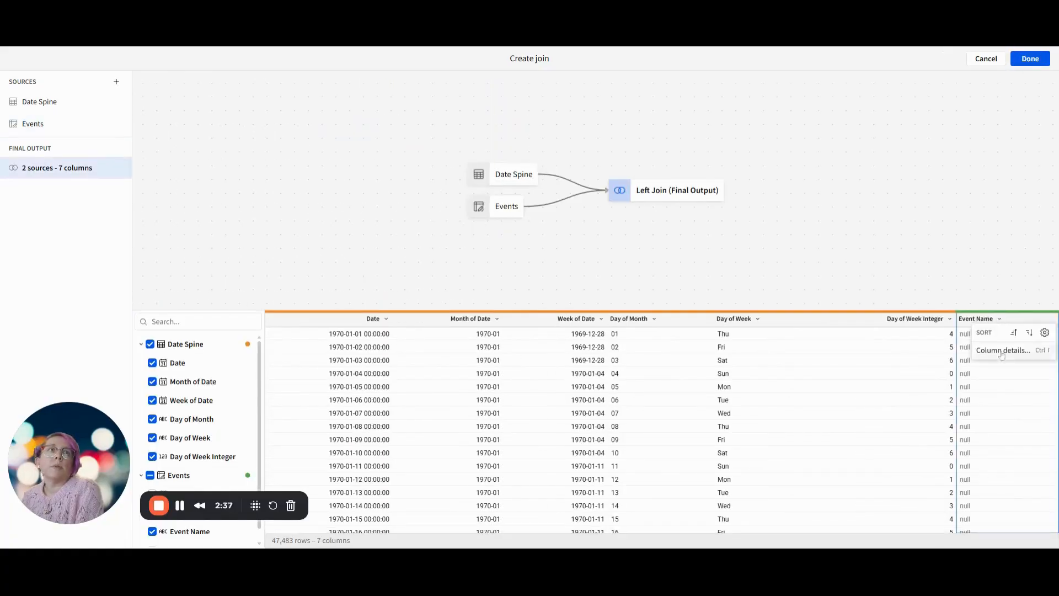
pyautogui.click(1009, 350)
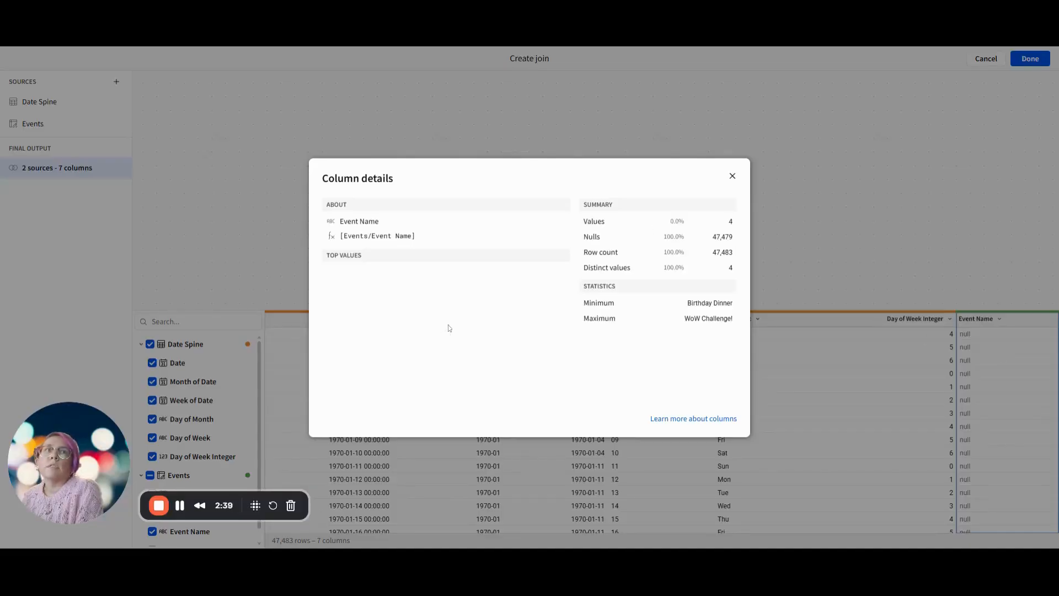
pyautogui.click(740, 181)
pyautogui.click(1025, 61)
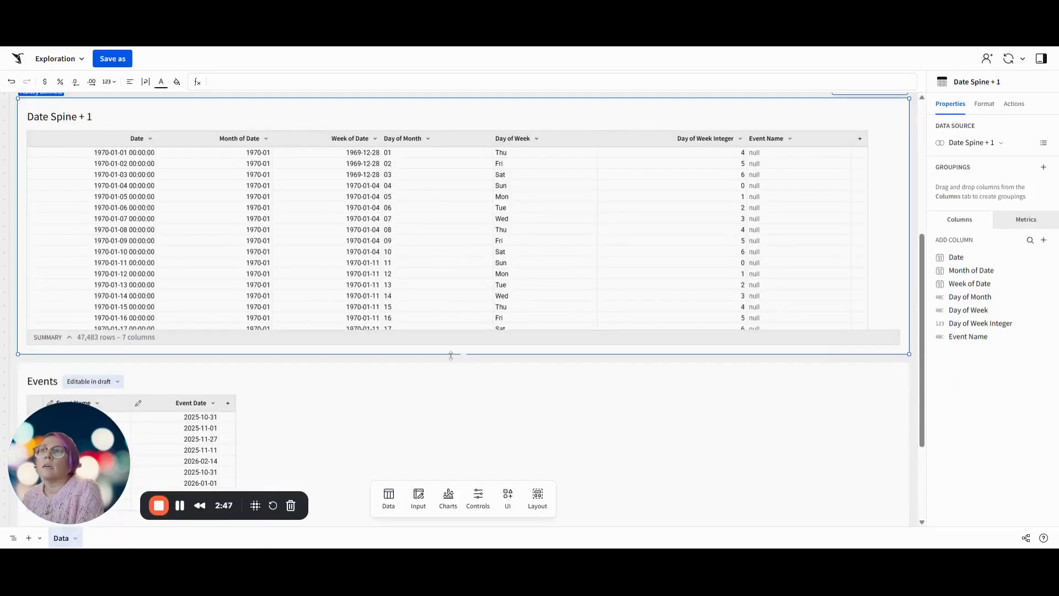
# Add a column named "Is in Event Years?" to the original Date Spine table
pyautogui.scroll(-3, 453, 356)
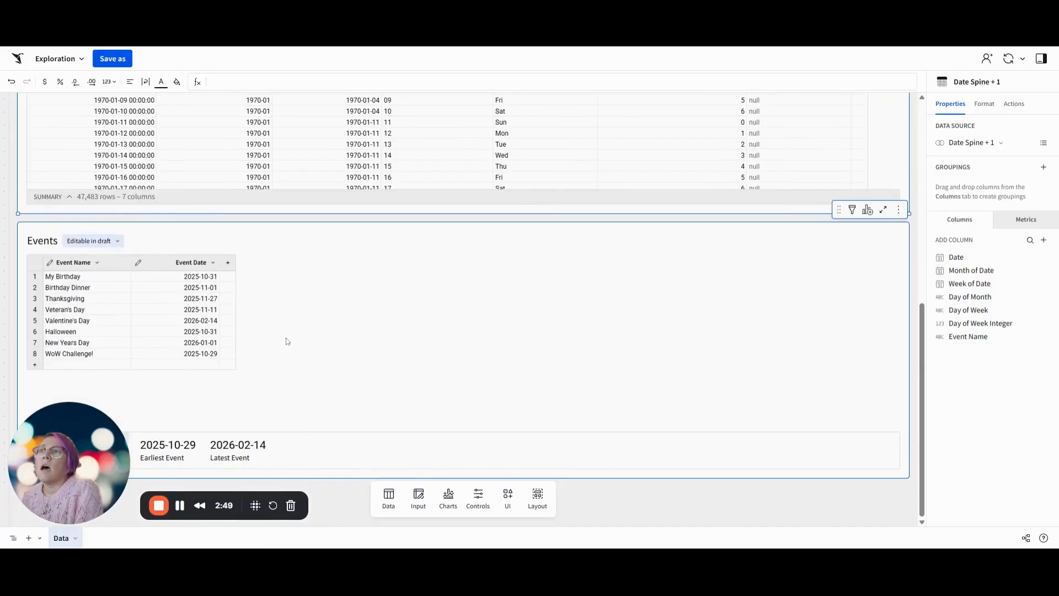
pyautogui.scroll(5, 342, 306)
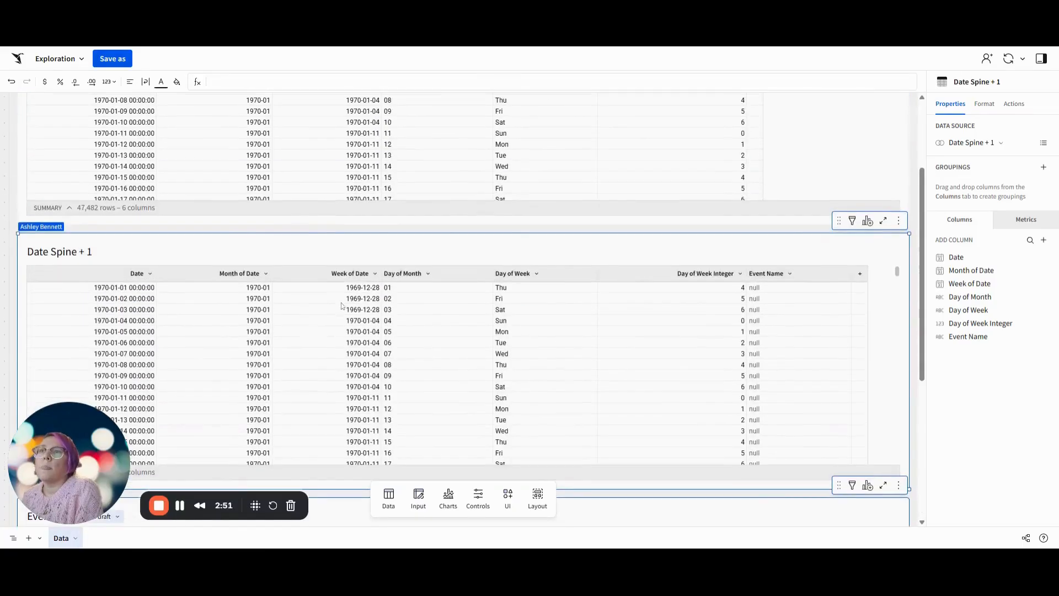
pyautogui.scroll(2, 523, 246)
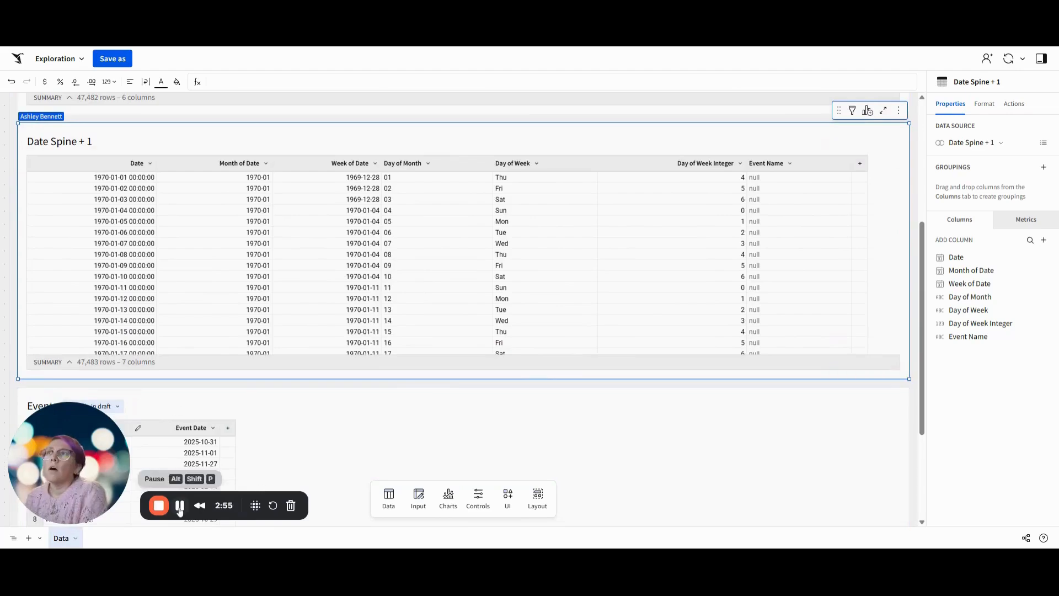
pyautogui.scroll(5, 412, 373)
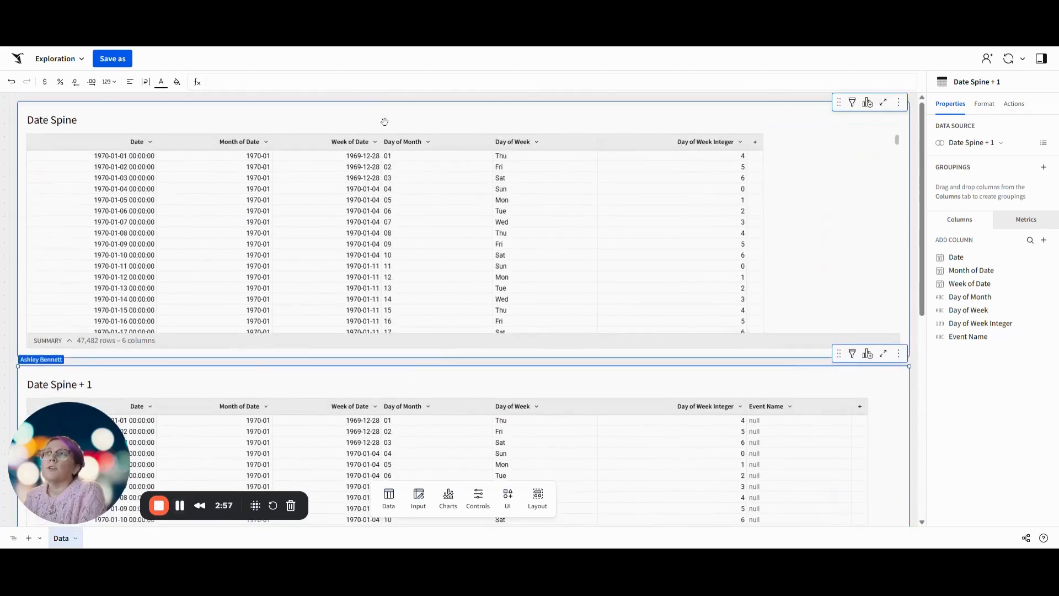
pyautogui.click(369, 106)
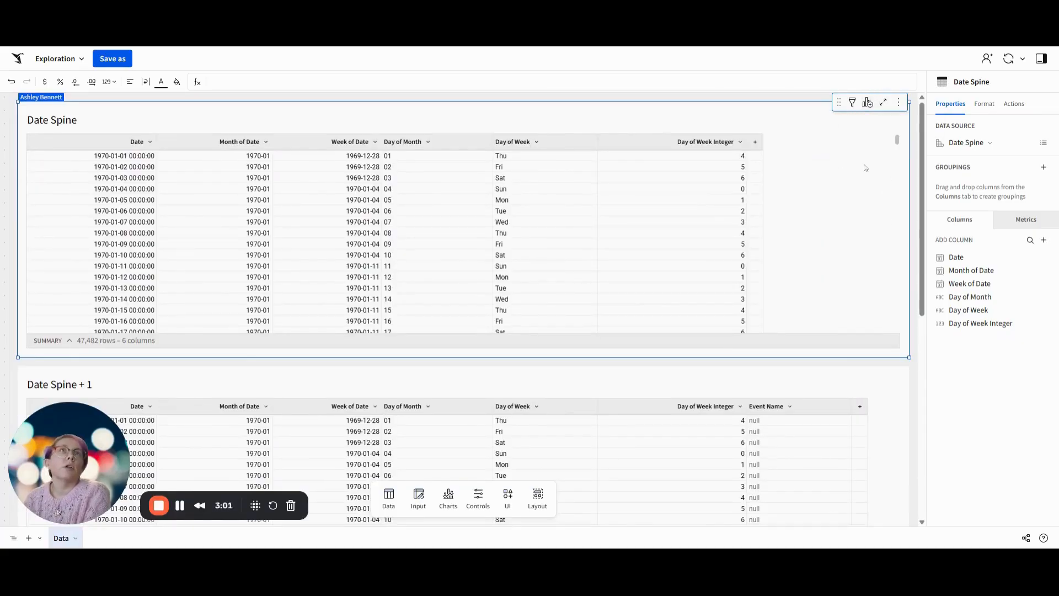
pyautogui.click(756, 142)
pyautogui.doubleClick(751, 142)
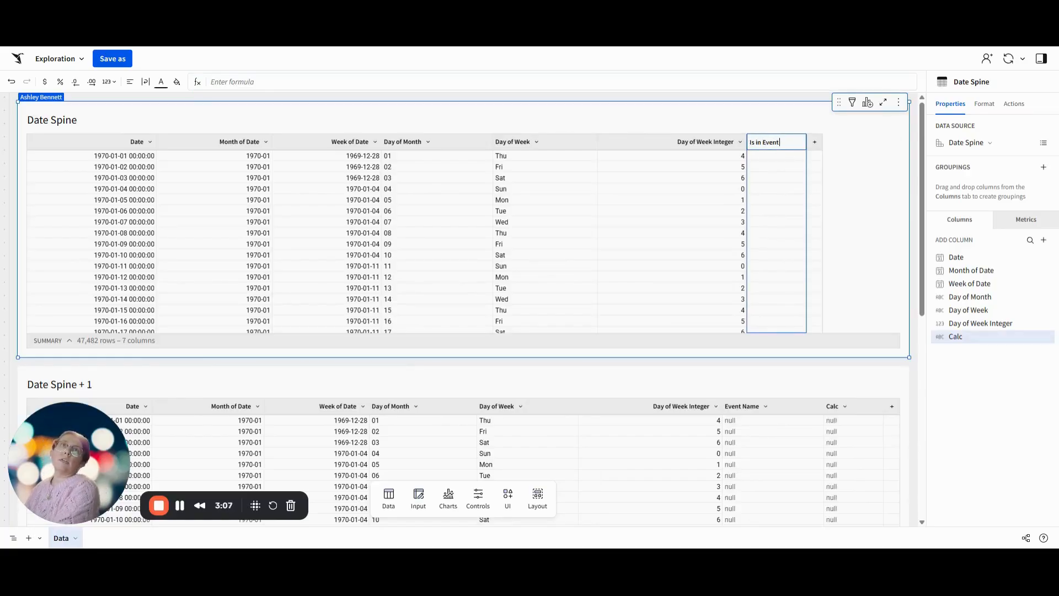
pyautogui.write('Is in Event Years?')
pyautogui.press('Return')
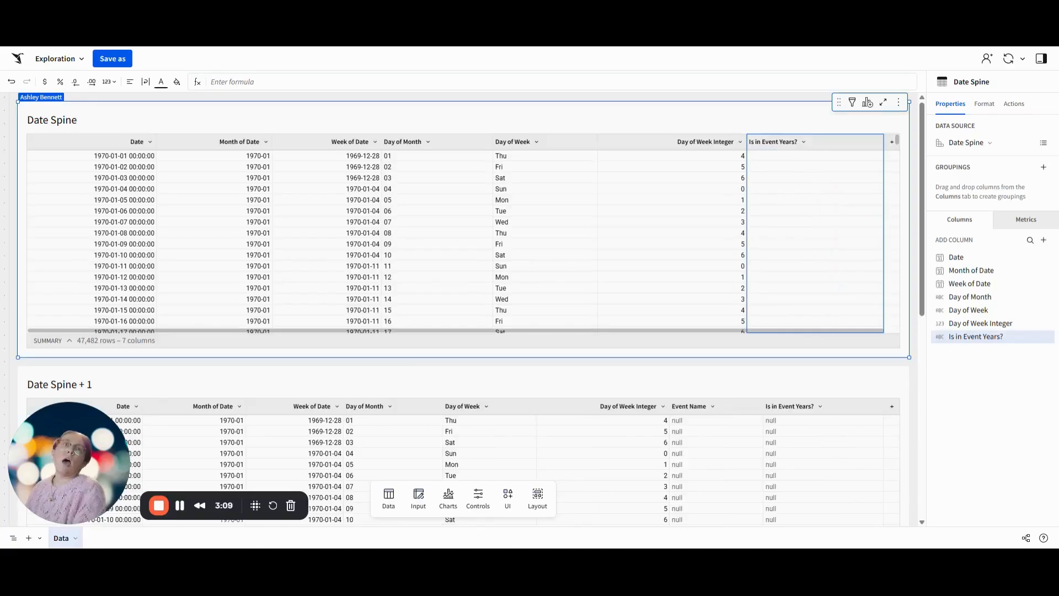
# Set the Is in Event Years? formula to Year([Events/Earliest Event]) <= Year([Day of Date]) and Year([Events/Latest Event]) >= Year([Day of Date])
pyautogui.click(690, 406)
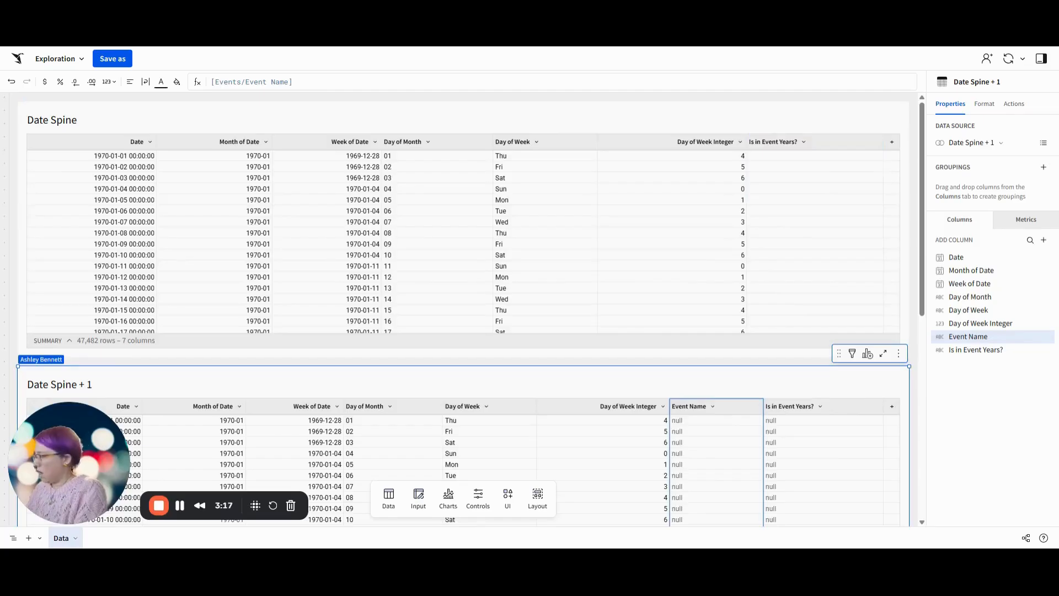
pyautogui.click(773, 142)
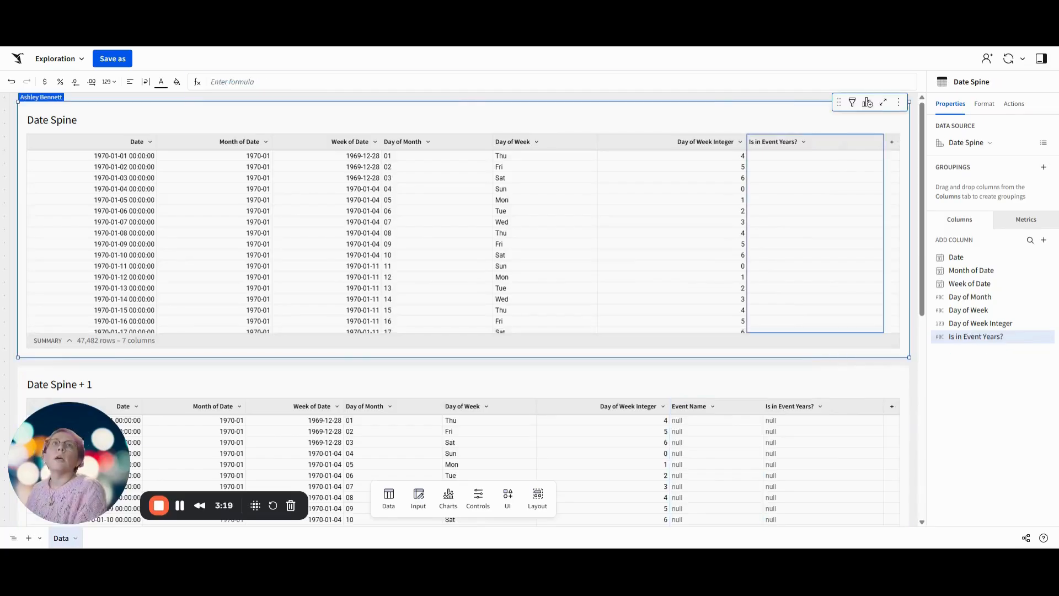
pyautogui.click(689, 81)
pyautogui.write('Year([Events/Earliest Event]) <= Year([Day of Date]) and Year([Events/Latest Event]) >= Year([Day of Date])')
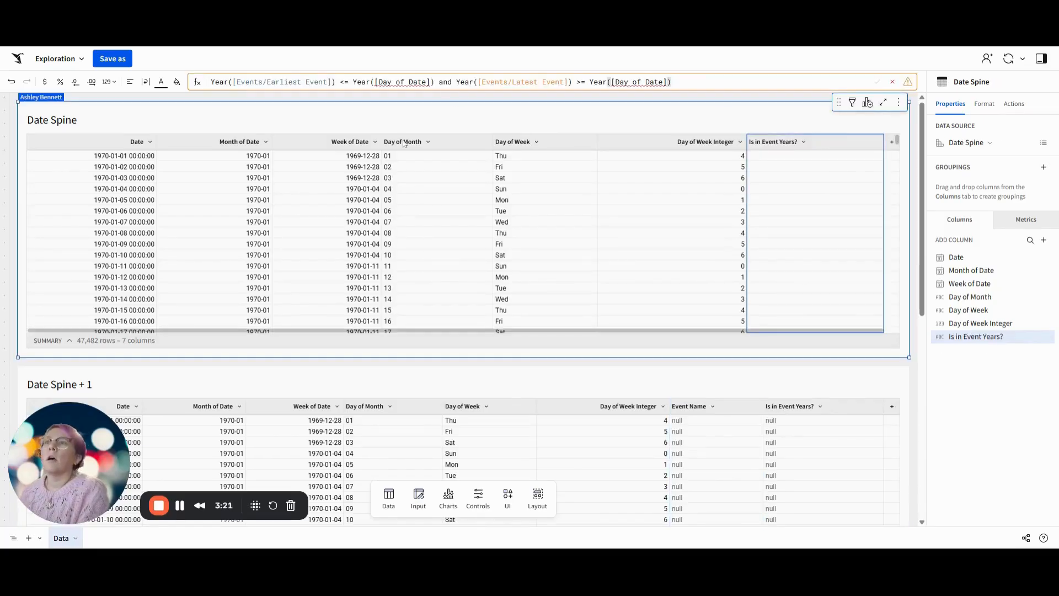
pyautogui.moveTo(89, 445); pyautogui.dragTo(981, 443)
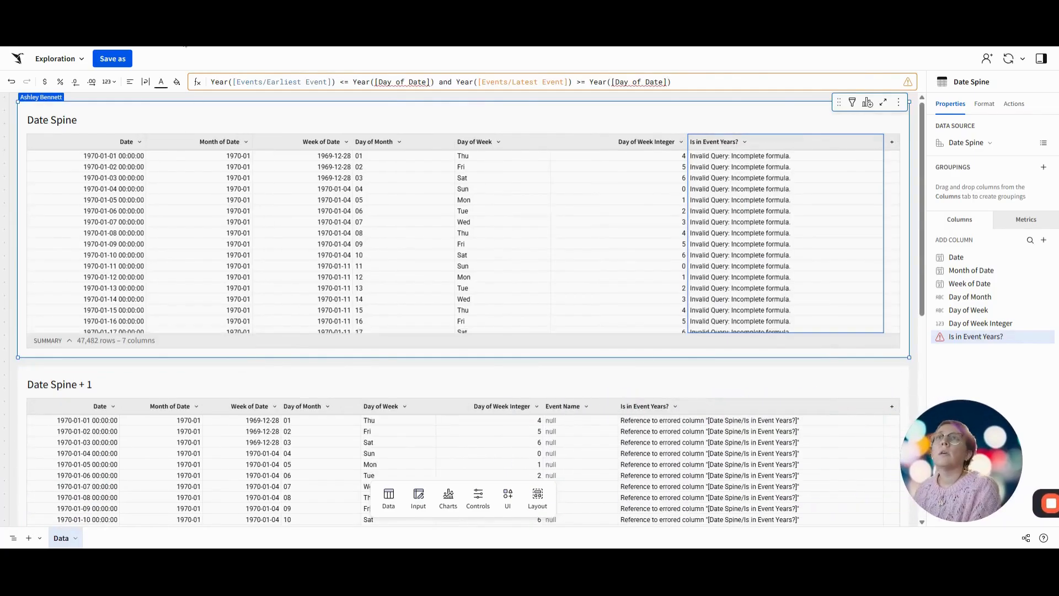
# Replace both [Day of Date] references in the Is in Event Years? formula with the [Date] column and apply the formula
pyautogui.click(395, 82)
pyautogui.moveTo(375, 81); pyautogui.dragTo(427, 82)
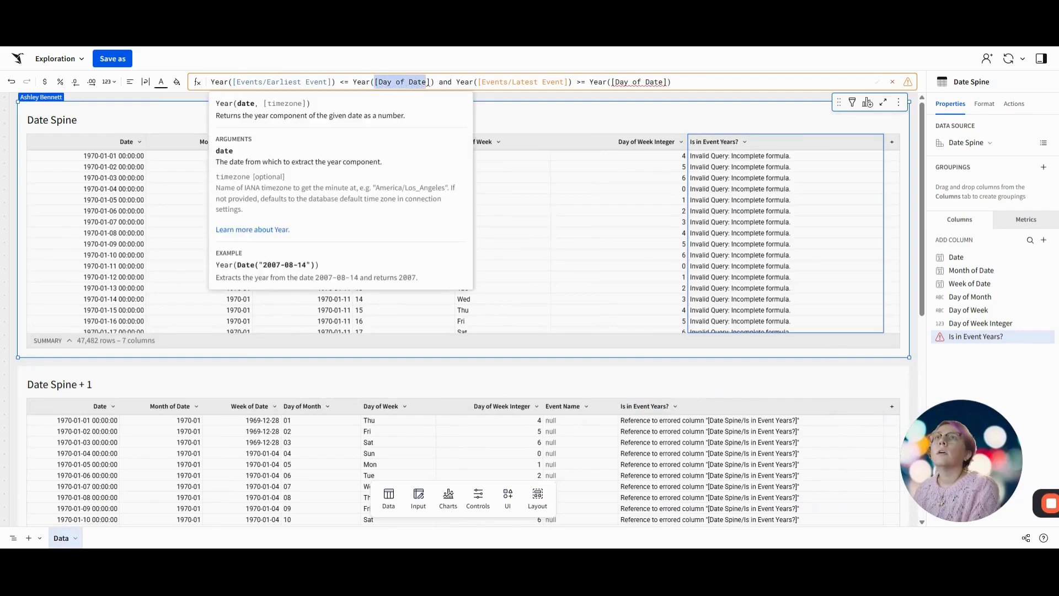
pyautogui.write('Date')
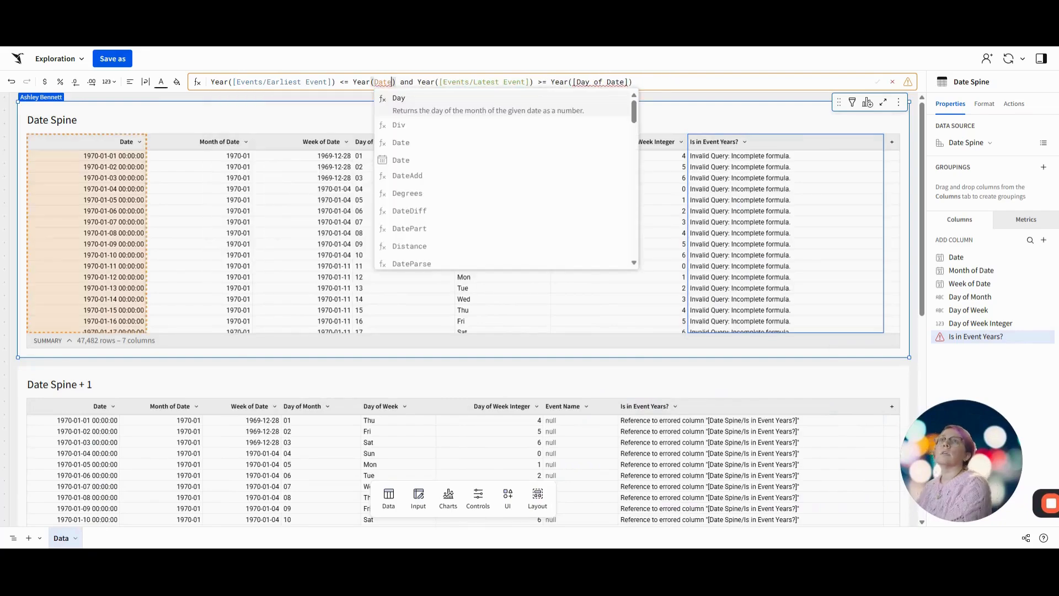
pyautogui.press('Down')
pyautogui.press('Return')
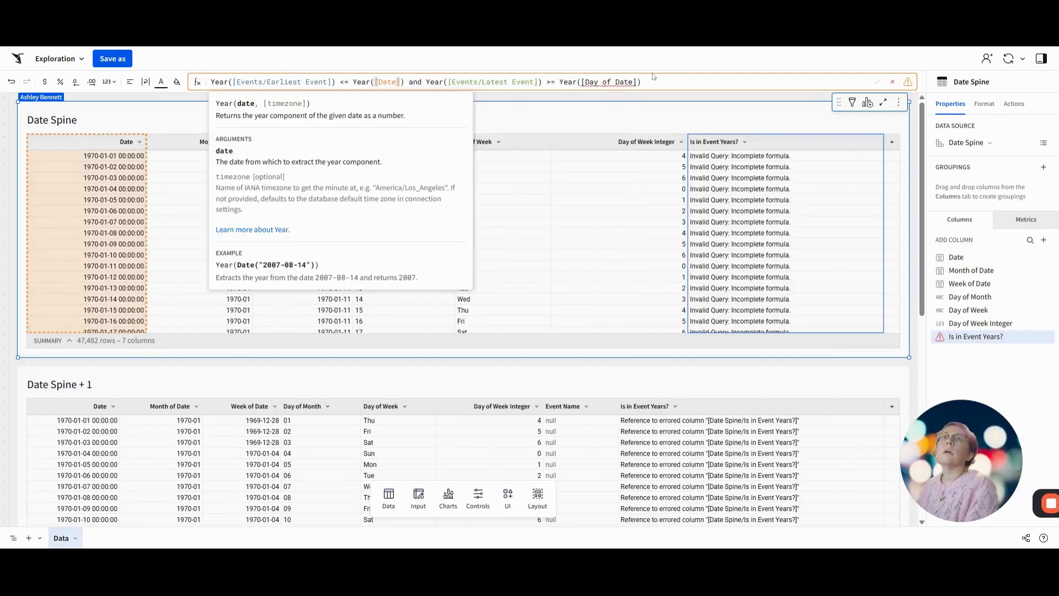
pyautogui.moveTo(582, 82); pyautogui.dragTo(639, 81)
pyautogui.write('date')
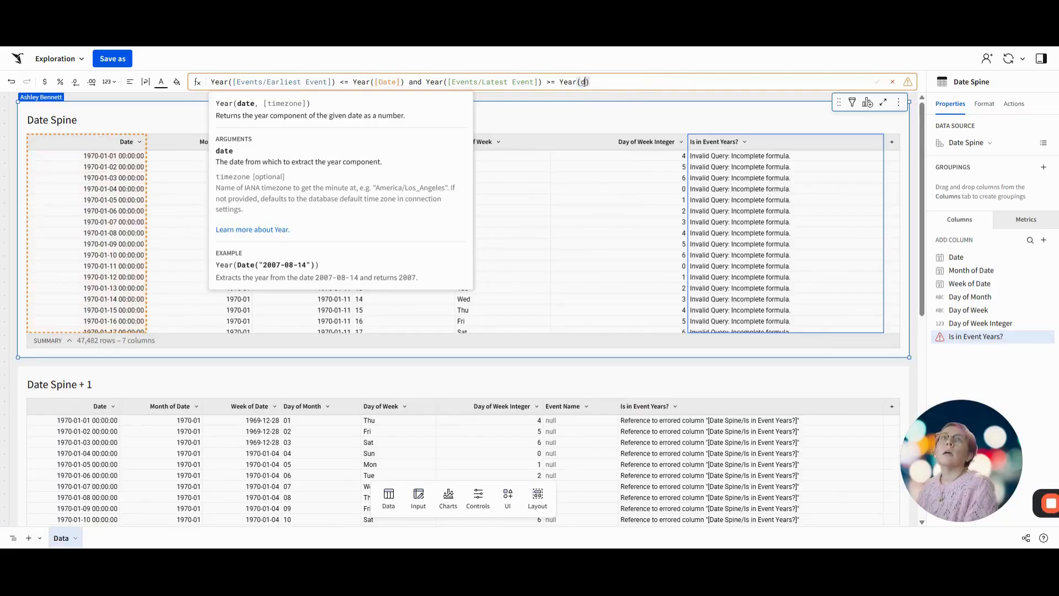
pyautogui.press('Down')
pyautogui.press('Return')
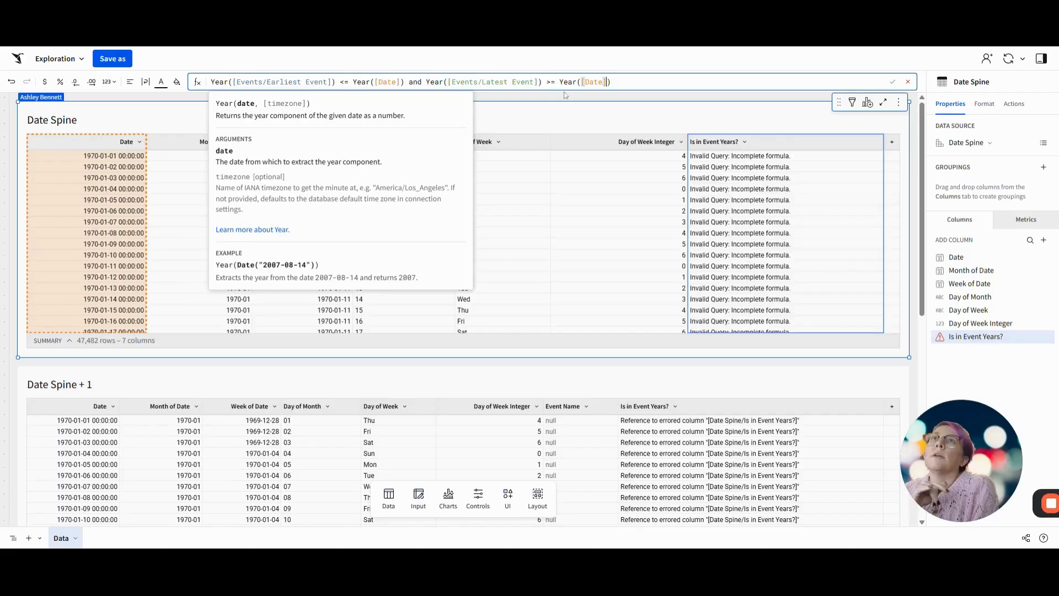
pyautogui.click(892, 82)
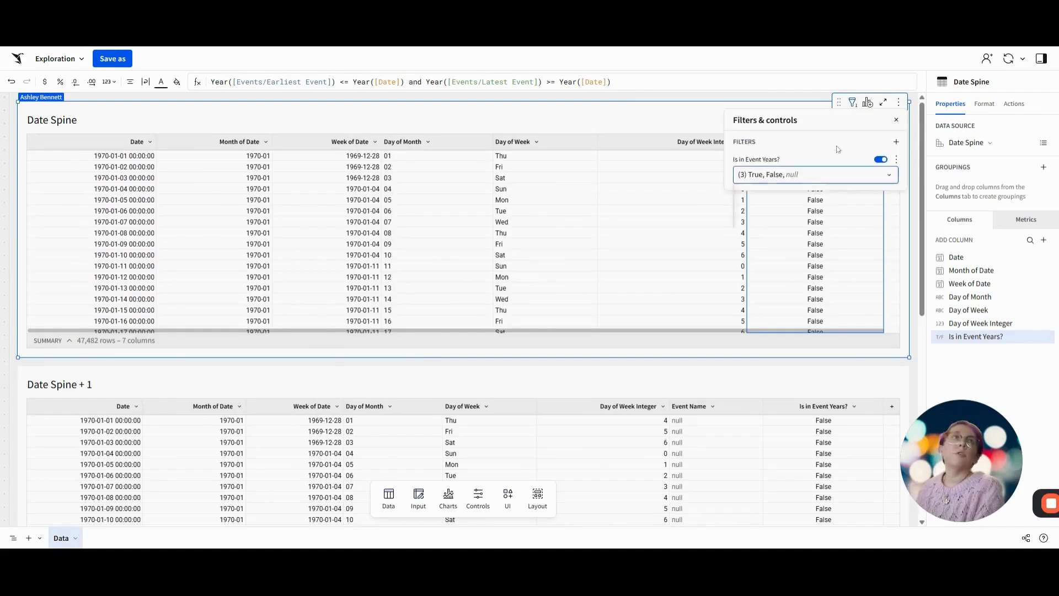
# Limit the Is in Event Years? filter on the Date Spine table to True, excluding False and null
pyautogui.click(821, 176)
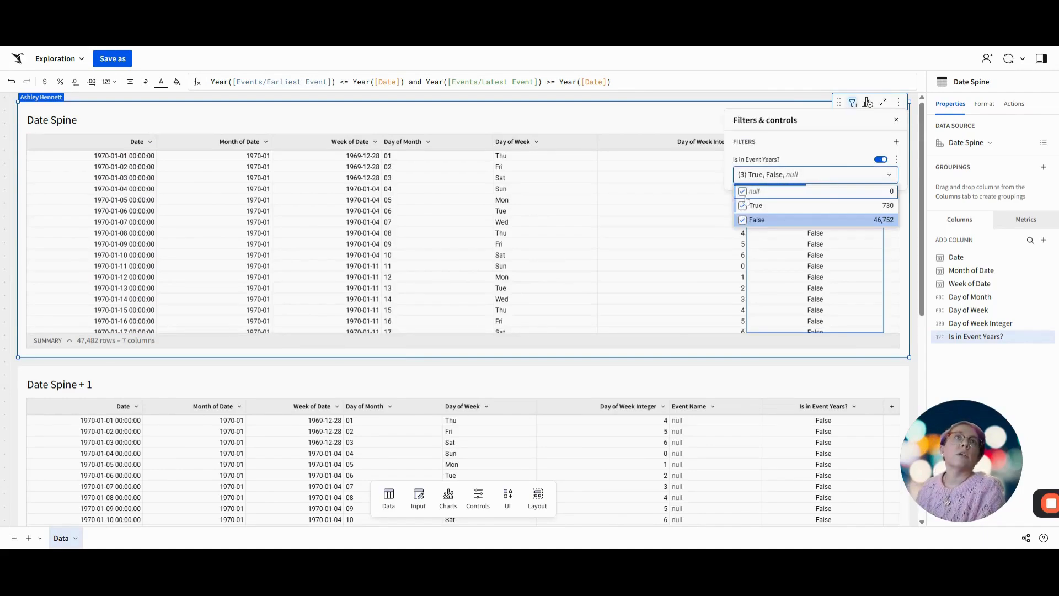
pyautogui.click(764, 221)
pyautogui.click(753, 191)
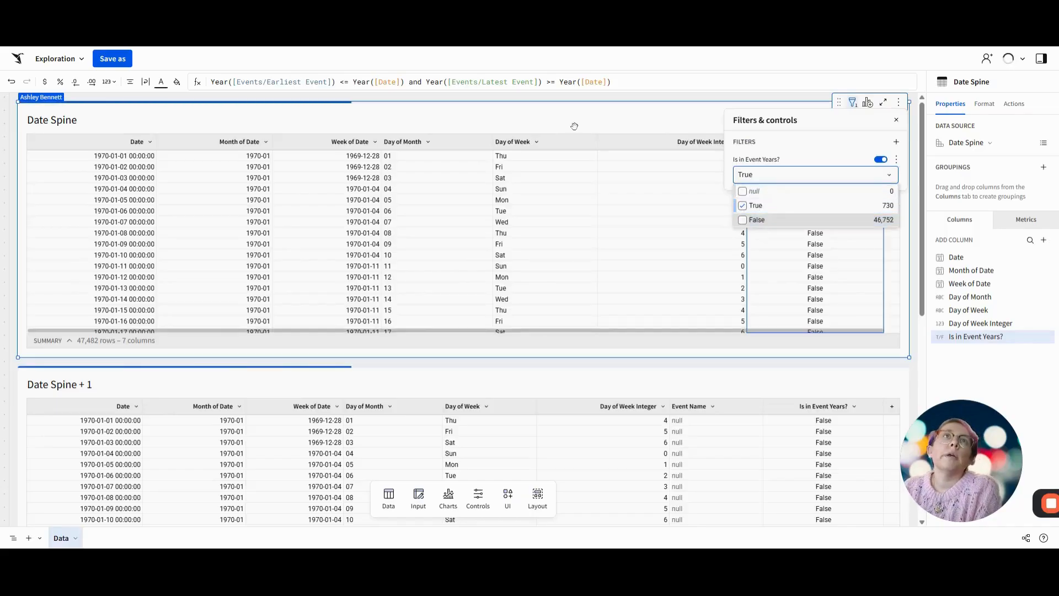
pyautogui.click(581, 114)
pyautogui.click(581, 114)
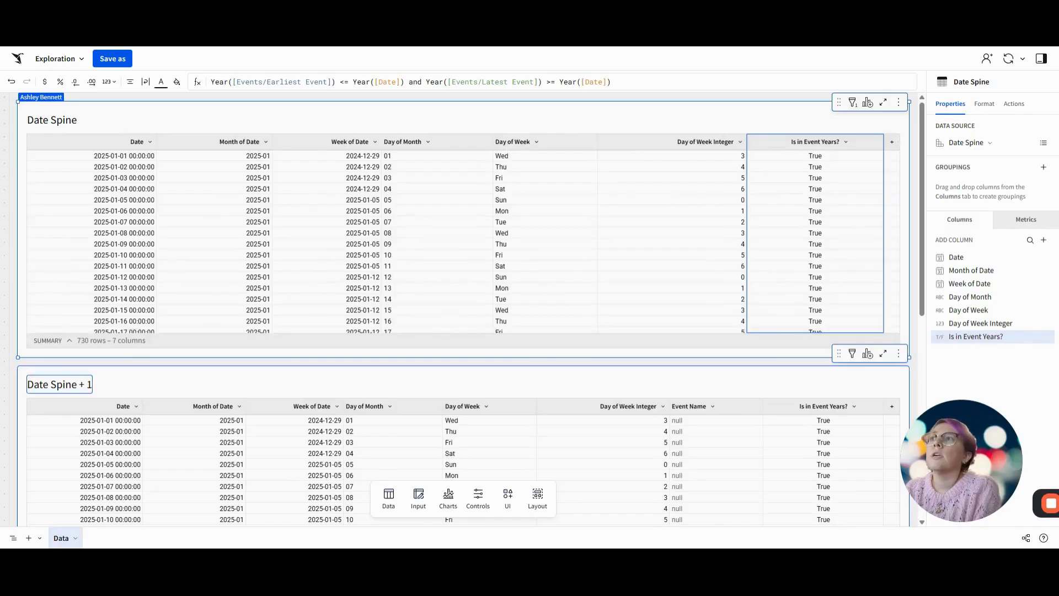
# Rename the joined Date Spine + 1 table as "Events with Spine"
pyautogui.doubleClick(48, 384)
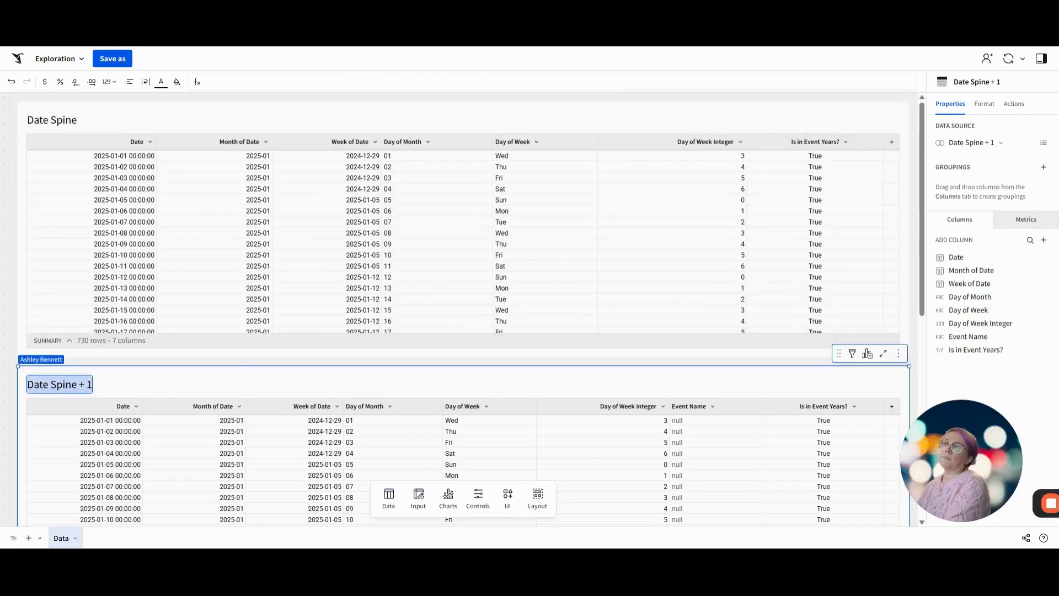
pyautogui.write('Events with')
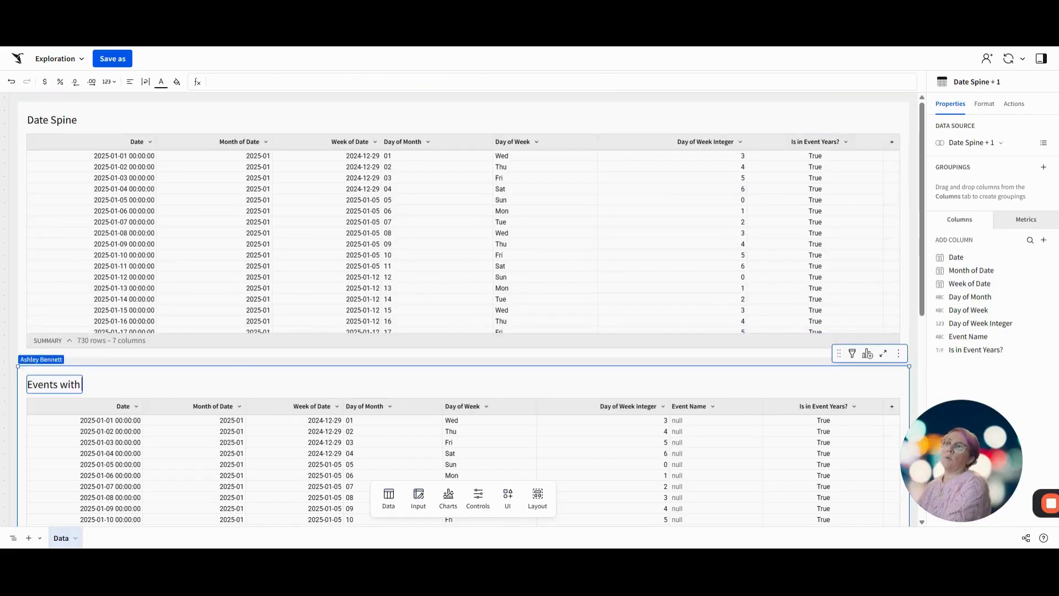
pyautogui.write(' Spine')
pyautogui.press('Return')
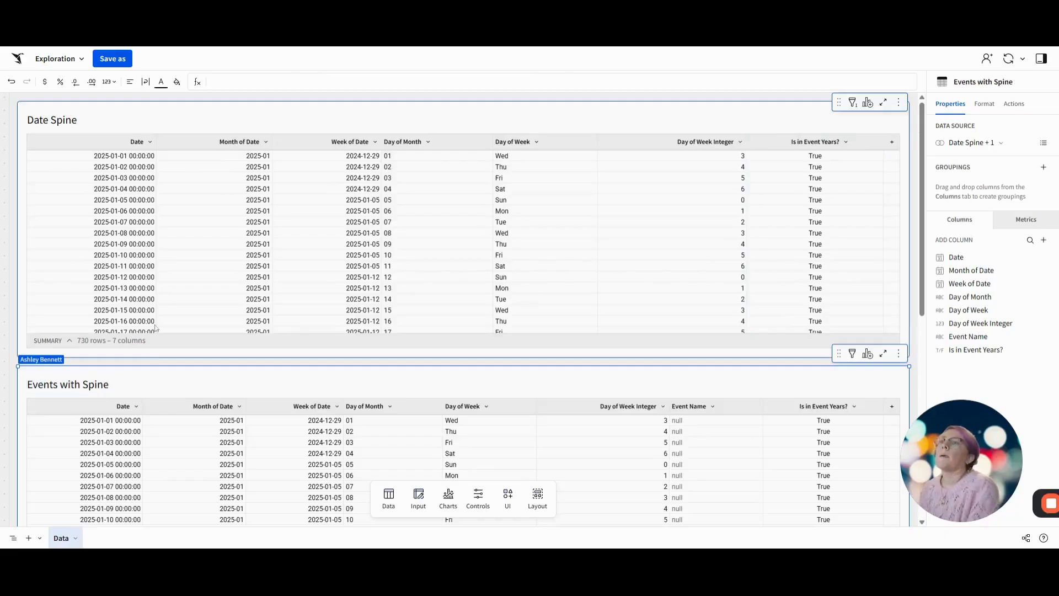
# Add a Month of Date filter to the Events with Spine table and convert it to a page control
pyautogui.scroll(-1, 154, 373)
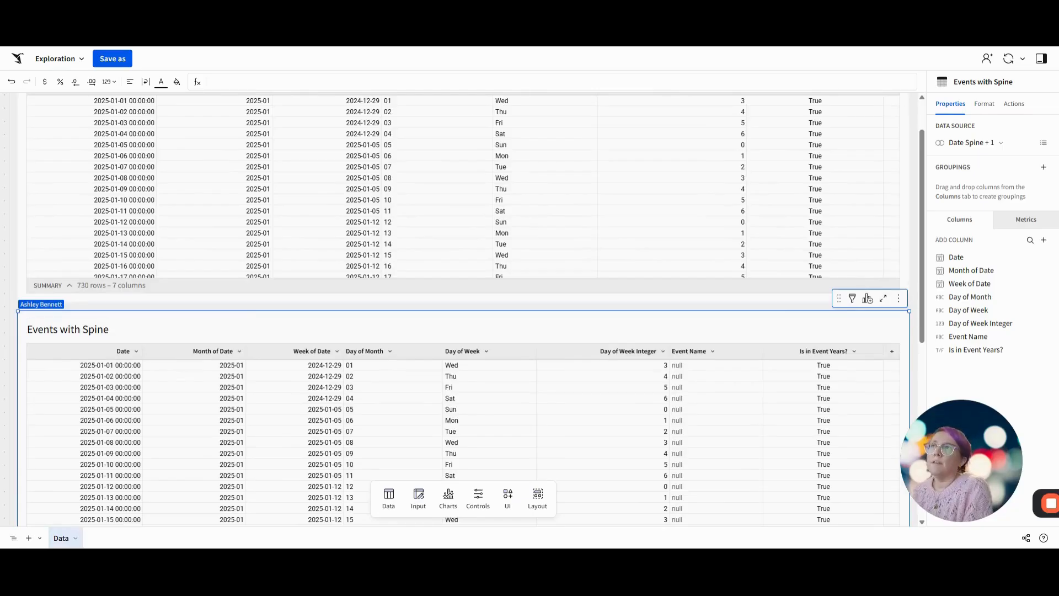
pyautogui.scroll(-4, 177, 321)
pyautogui.scroll(1, 113, 265)
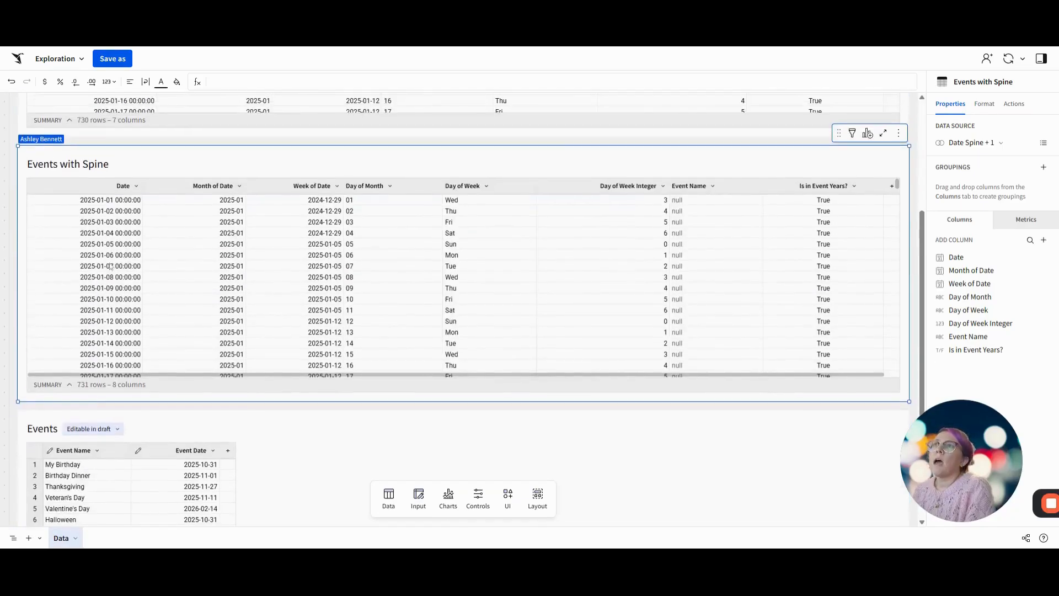
pyautogui.click(109, 181)
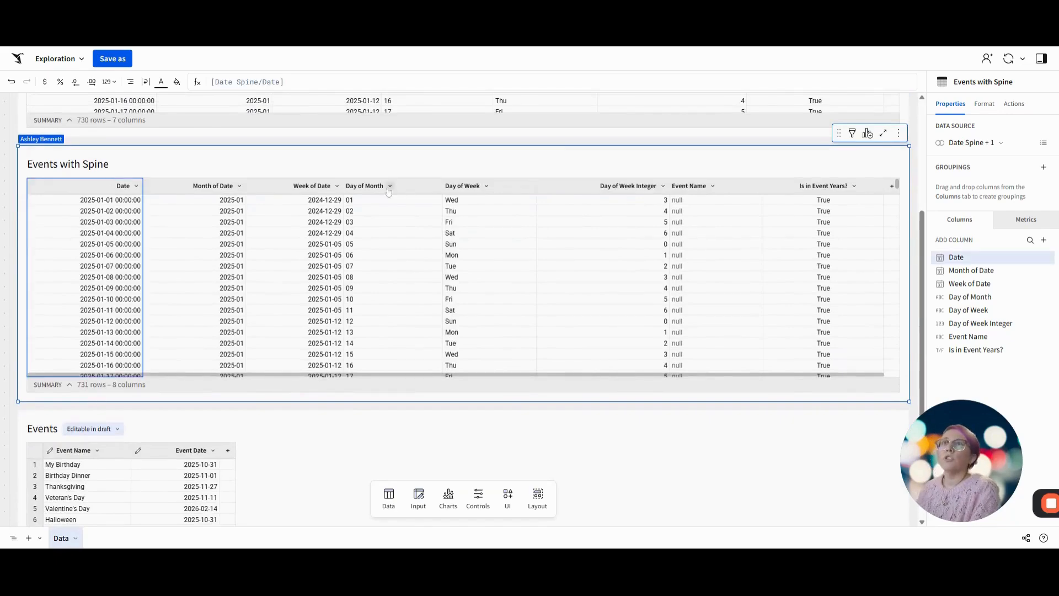
pyautogui.click(205, 188)
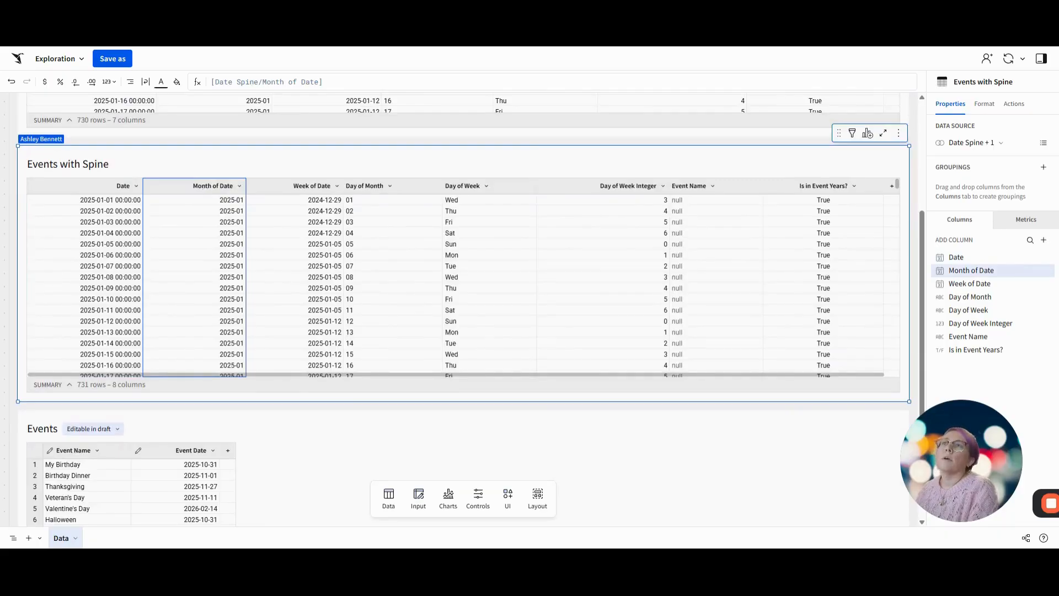
pyautogui.click(853, 133)
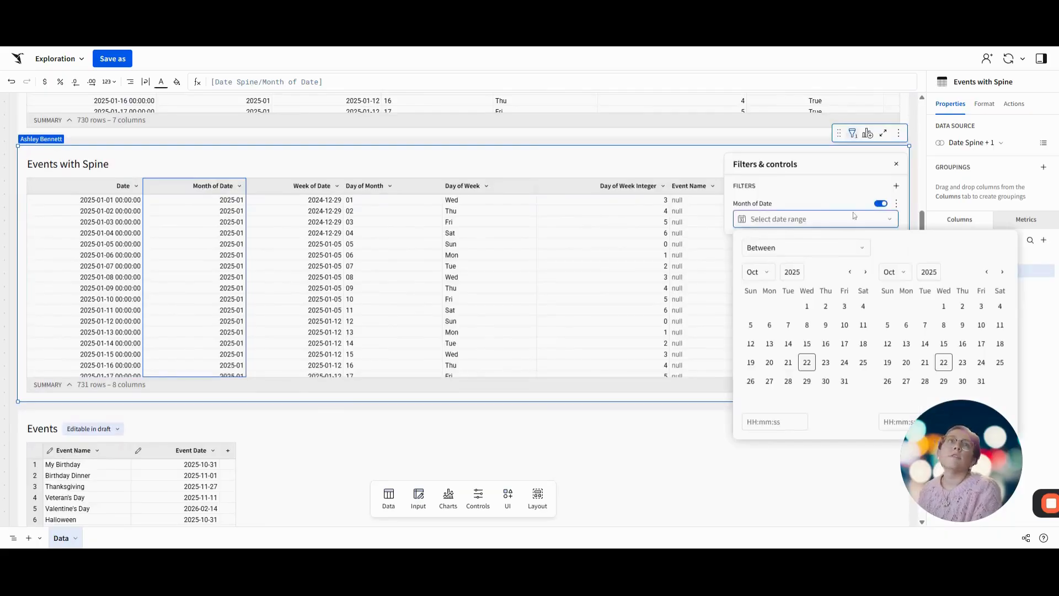
pyautogui.click(896, 204)
pyautogui.click(896, 205)
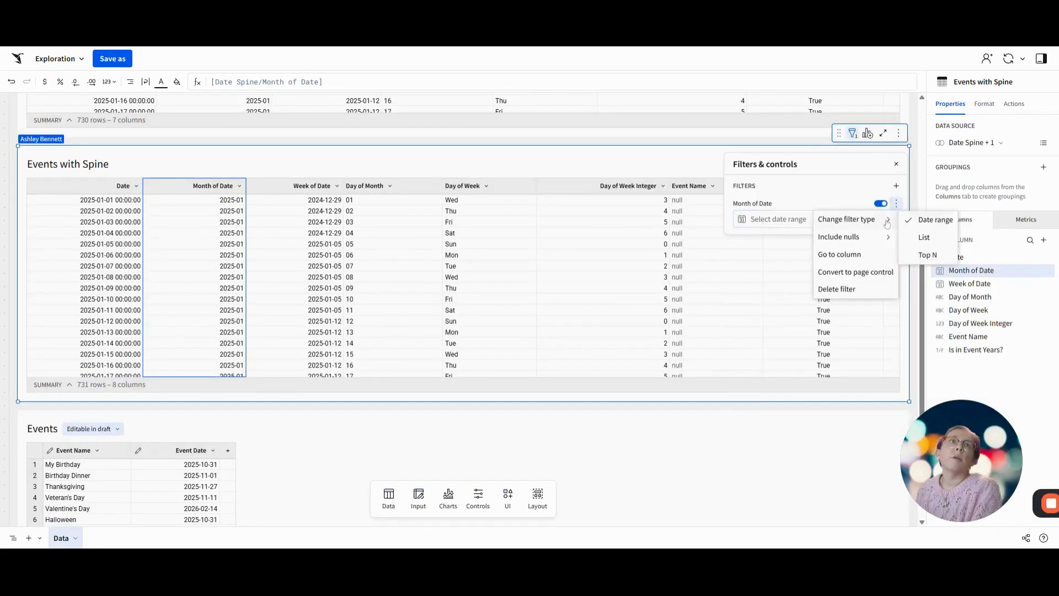
pyautogui.click(847, 273)
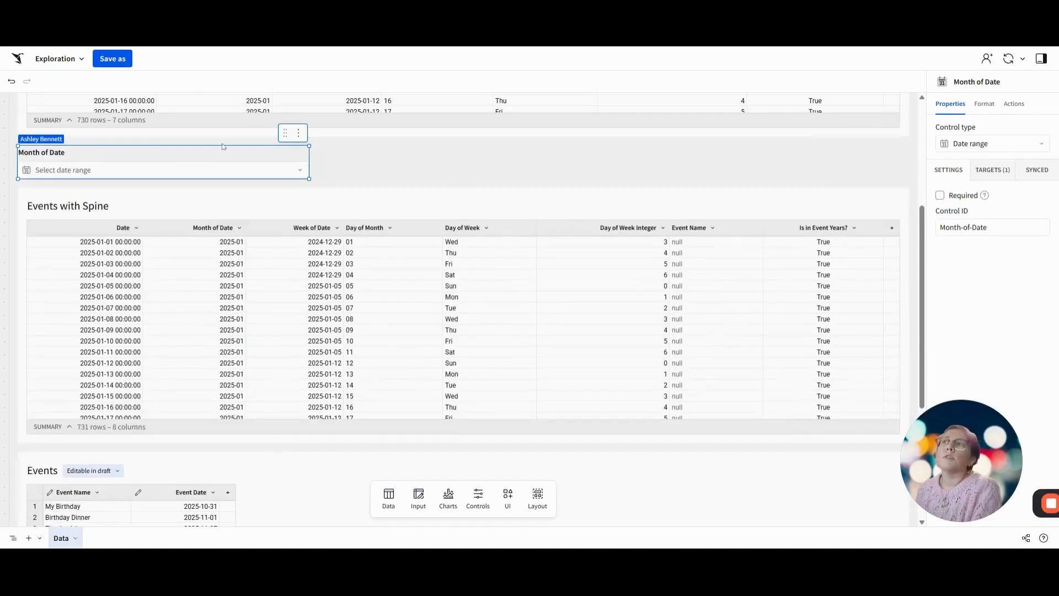
# Change the Month of Date control to the Date type and set its value to 10/01/2025
pyautogui.click(983, 145)
pyautogui.click(983, 246)
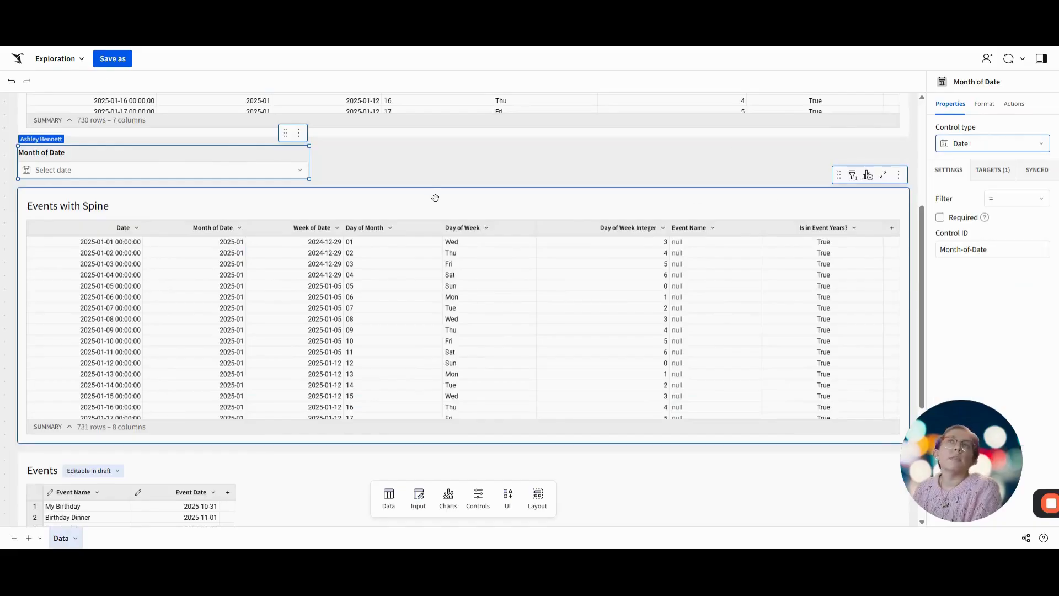
pyautogui.click(233, 172)
pyautogui.click(91, 257)
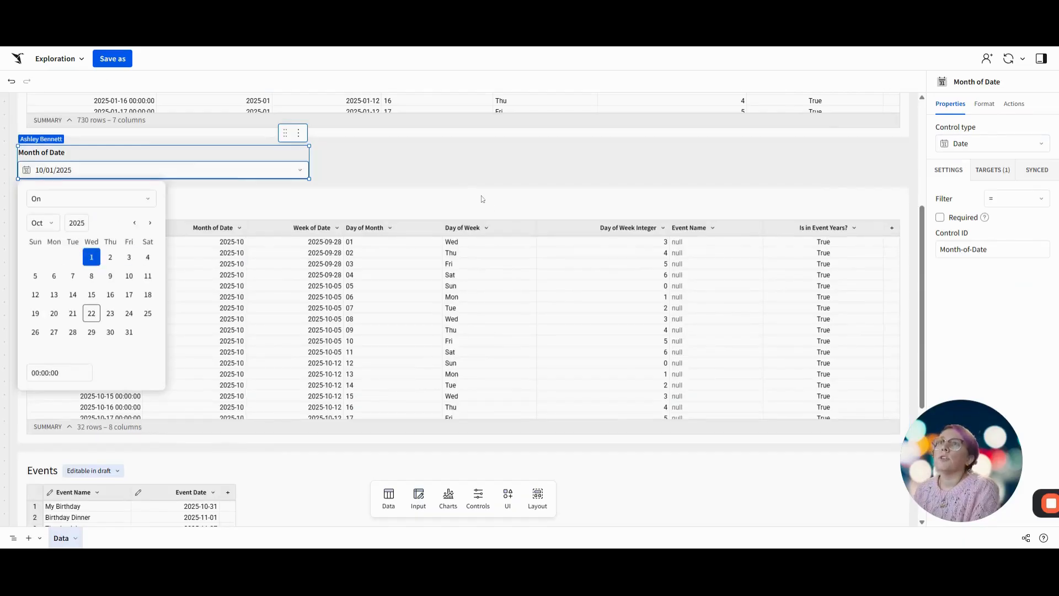
pyautogui.click(283, 200)
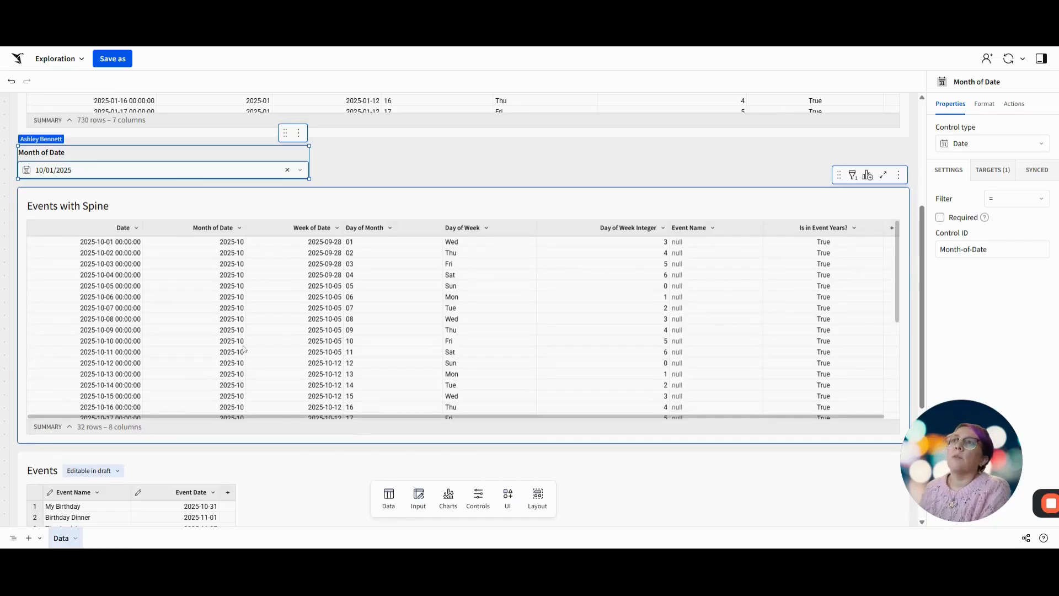
pyautogui.click(193, 171)
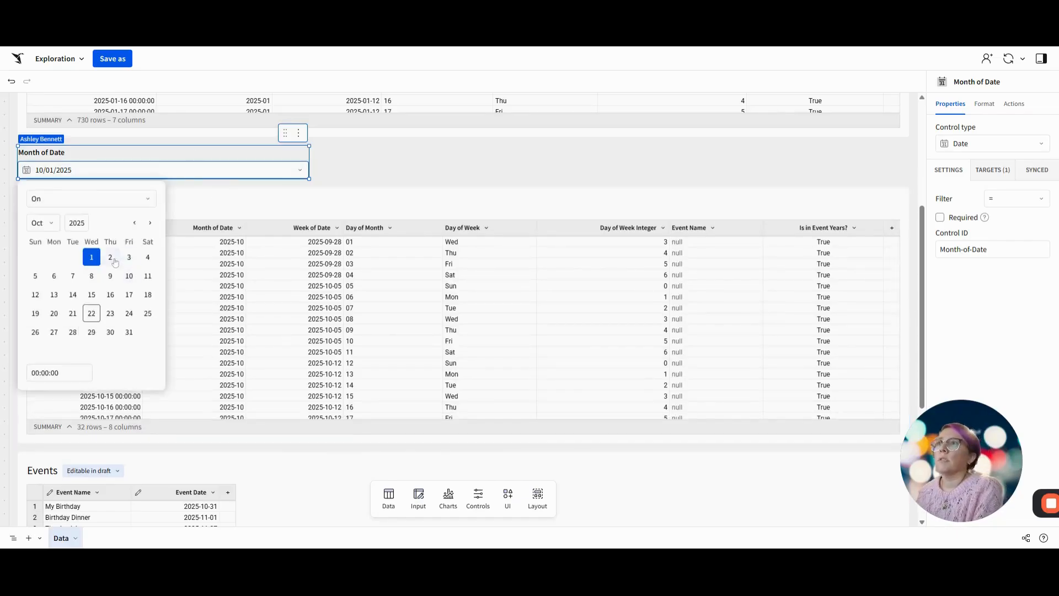
pyautogui.click(114, 262)
pyautogui.click(99, 260)
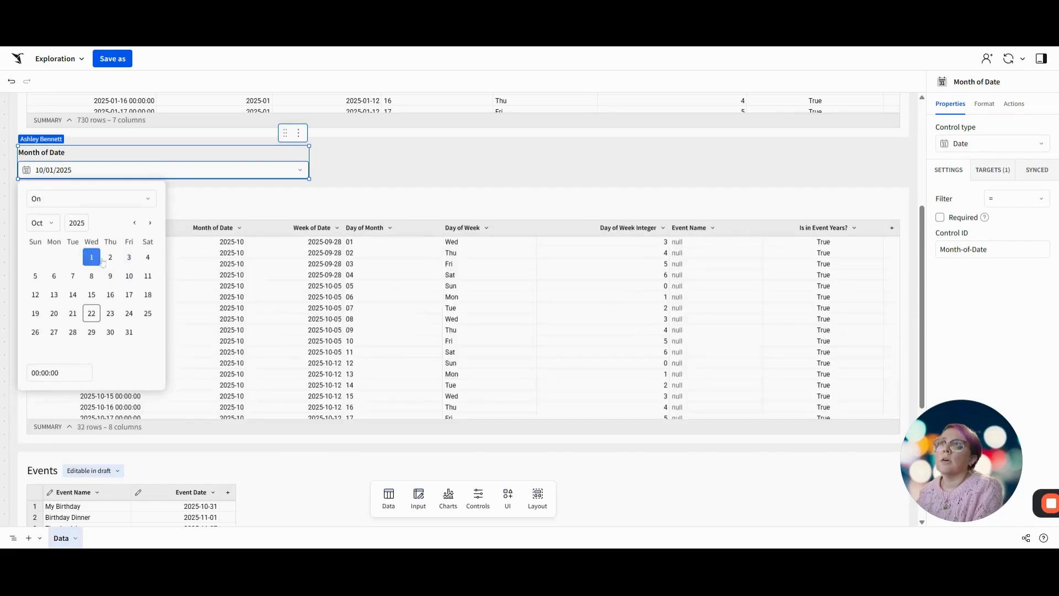
pyautogui.click(340, 198)
# Create a pivot table as a child of Events with Spine and use Week of Date for its pivot rows
pyautogui.click(337, 198)
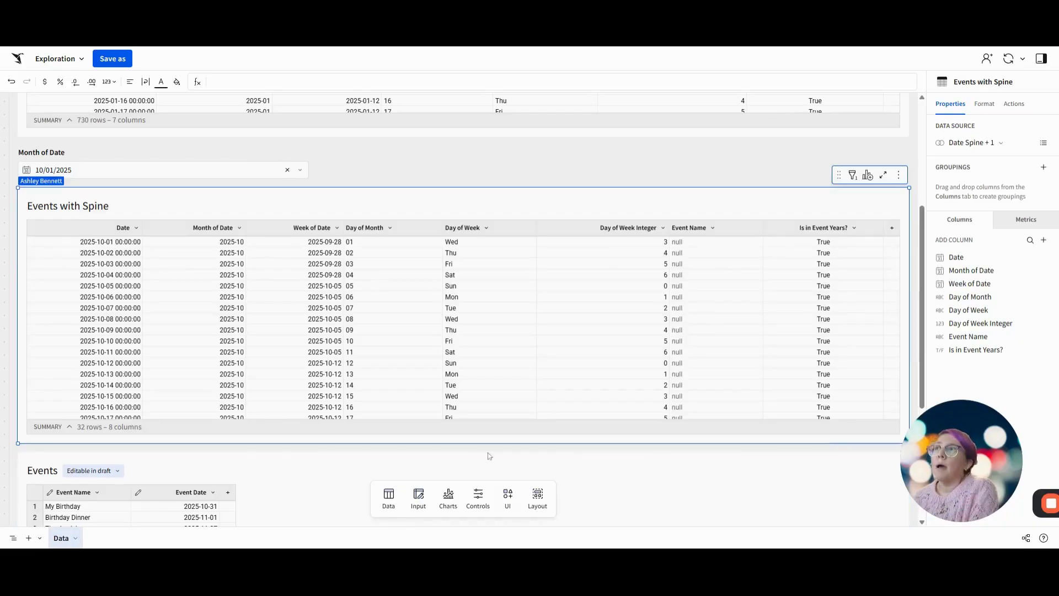
pyautogui.click(867, 175)
pyautogui.click(827, 241)
pyautogui.scroll(-1, 144, 240)
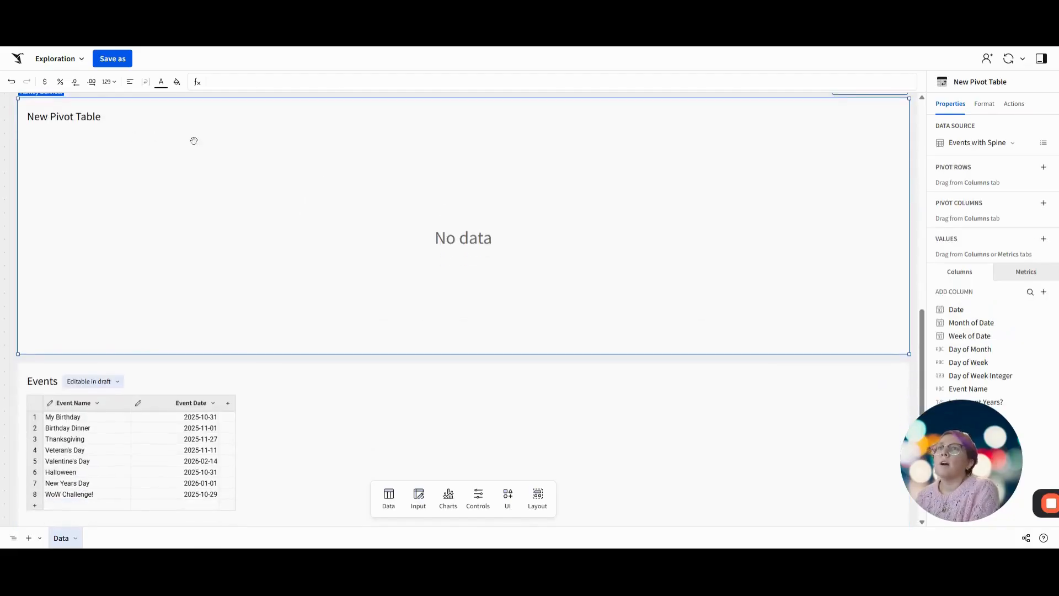
pyautogui.moveTo(962, 445); pyautogui.dragTo(65, 441)
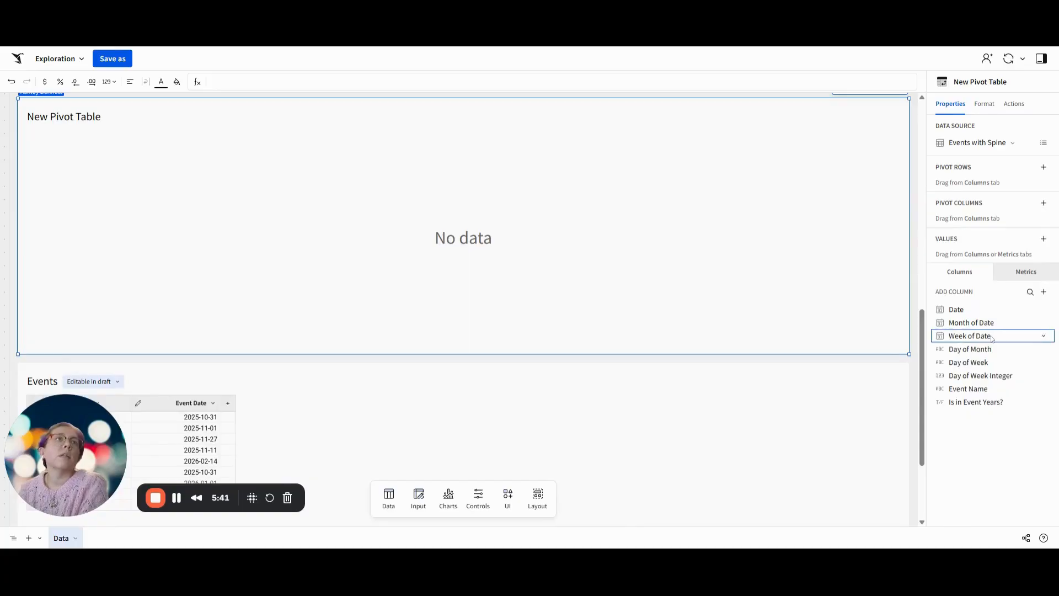
pyautogui.moveTo(1015, 336); pyautogui.dragTo(988, 185)
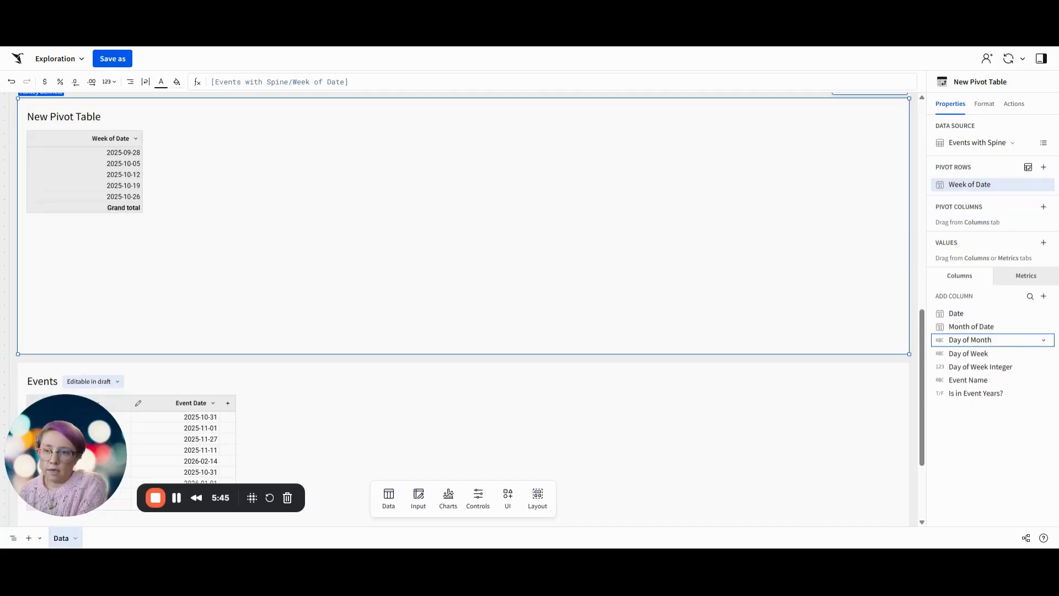
# Apply the custom format string % to Week of Date in the pivot rows
pyautogui.rightClick(975, 185)
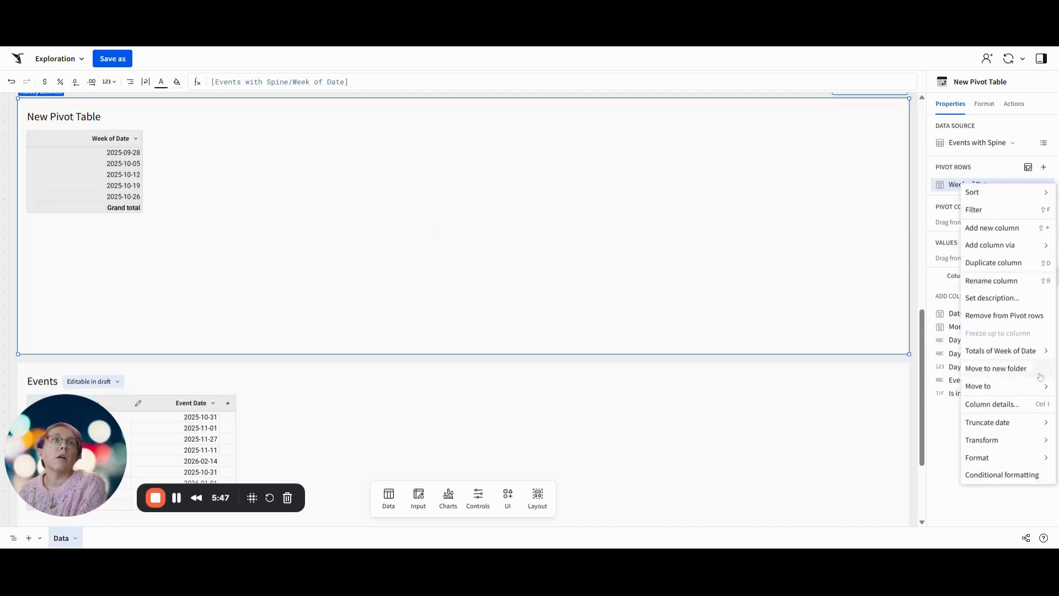
pyautogui.moveTo(1021, 459)
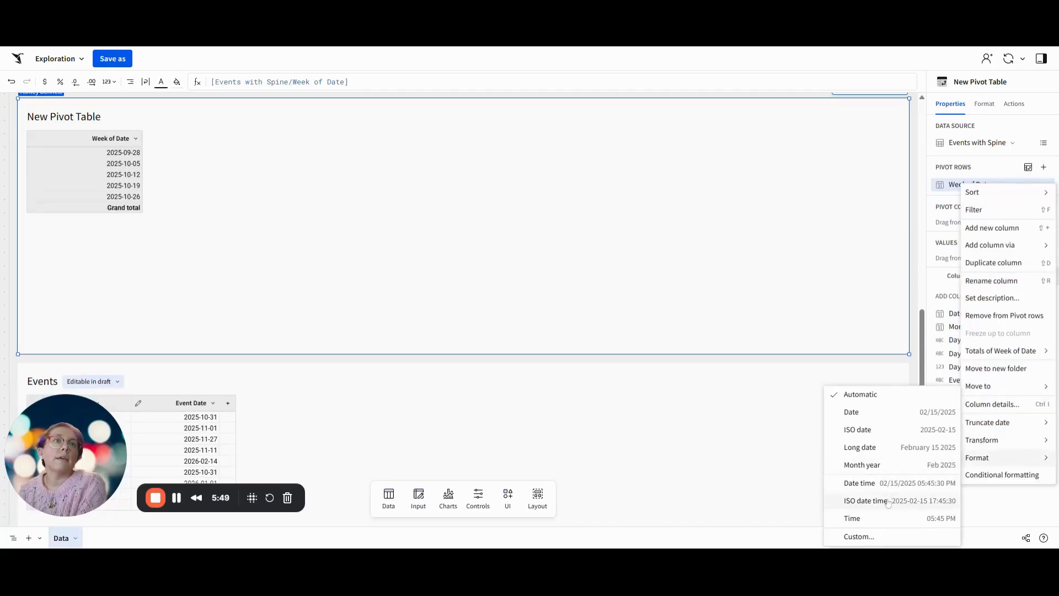
pyautogui.click(858, 536)
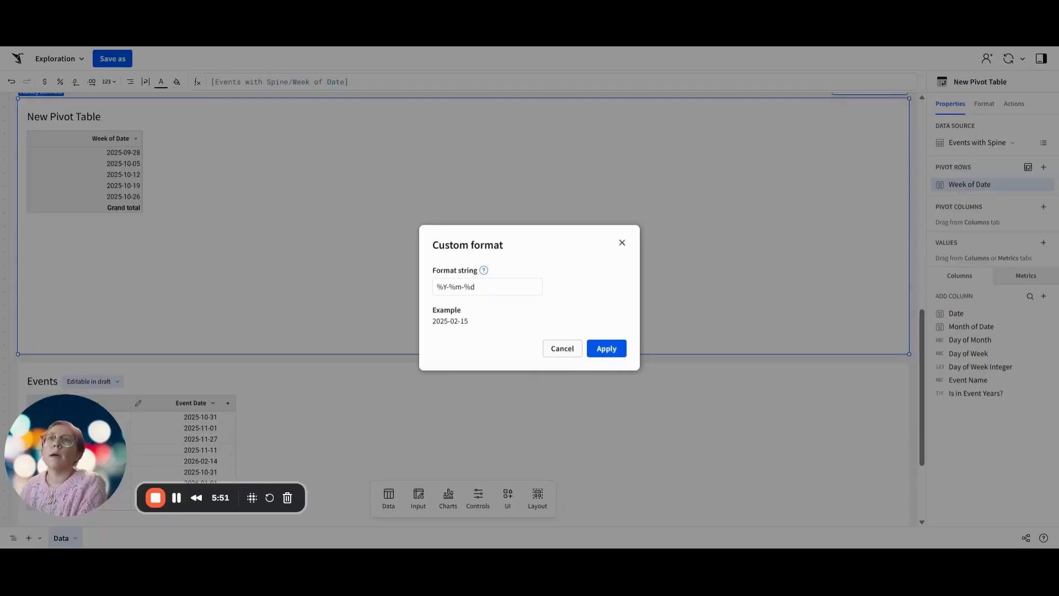
pyautogui.tripleClick(486, 287)
pyautogui.press('BackSpace')
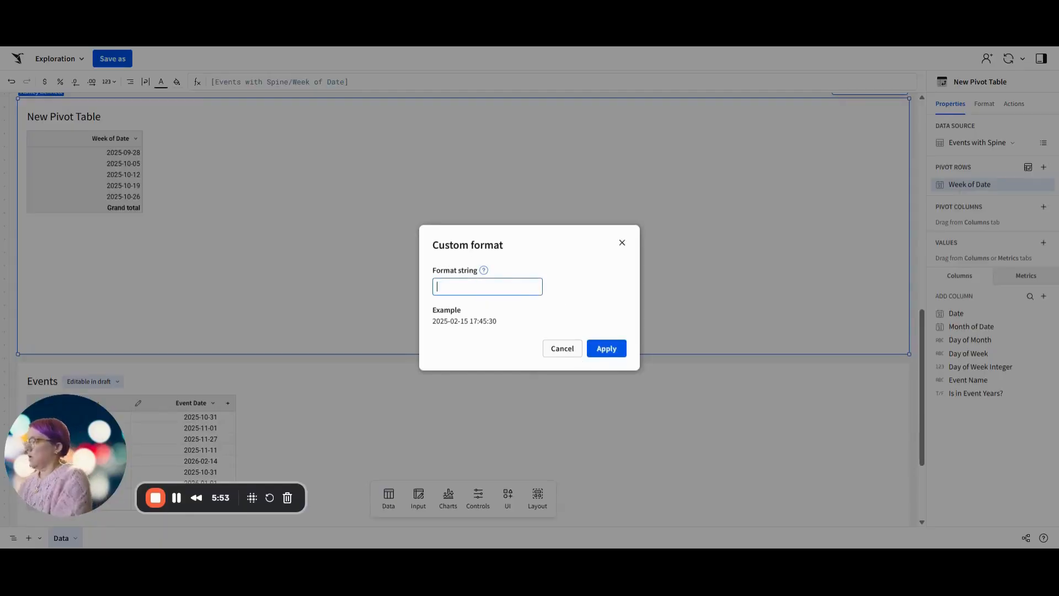
pyautogui.write('%')
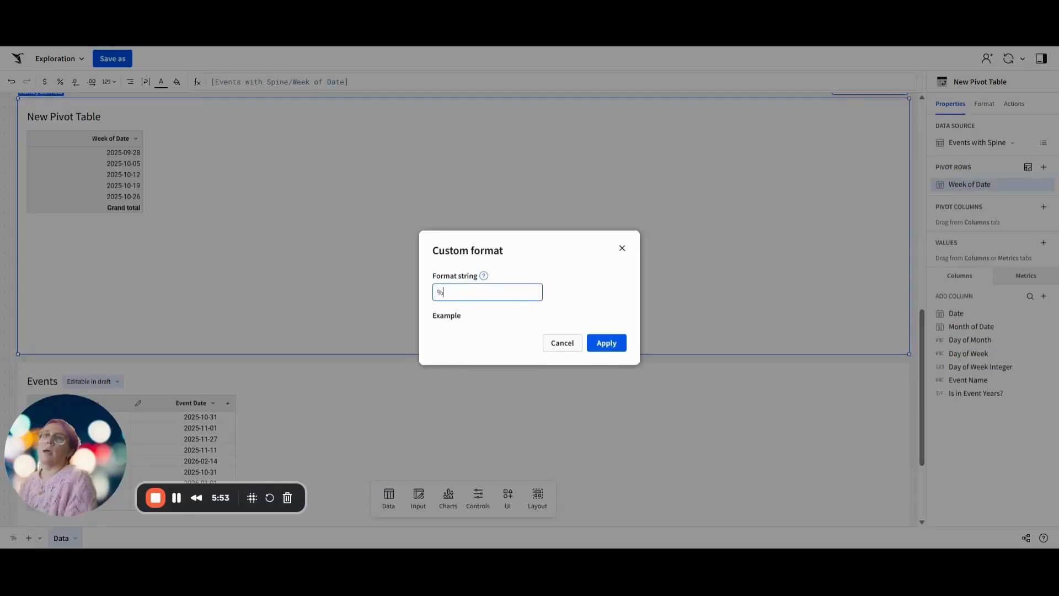
pyautogui.click(597, 349)
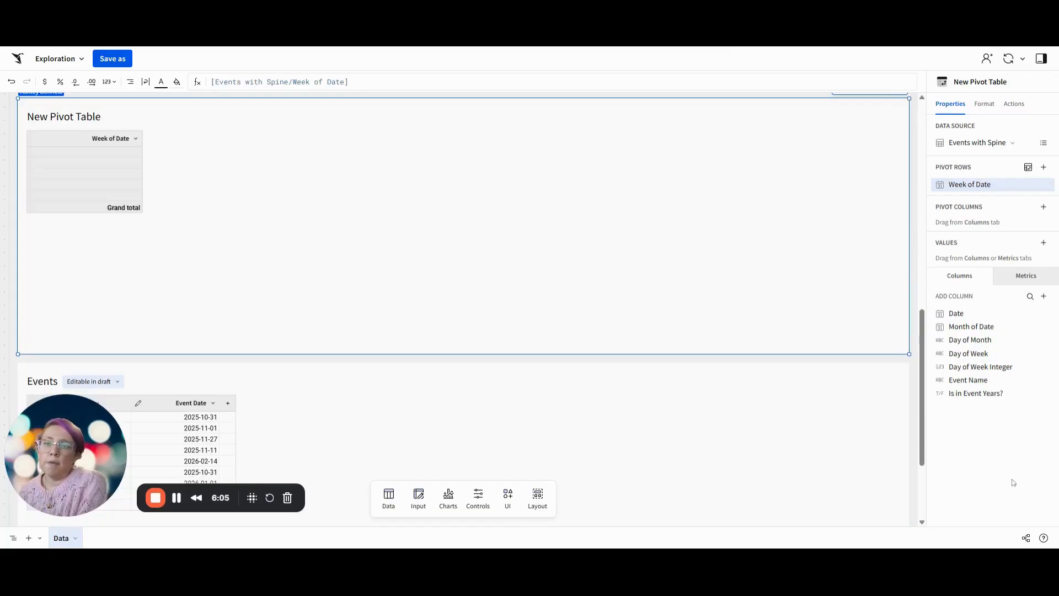
# Add Day of Week to the pivot columns and custom-sort it by Day of Week Integer with Avg aggregation, smallest to largest
pyautogui.click(1044, 207)
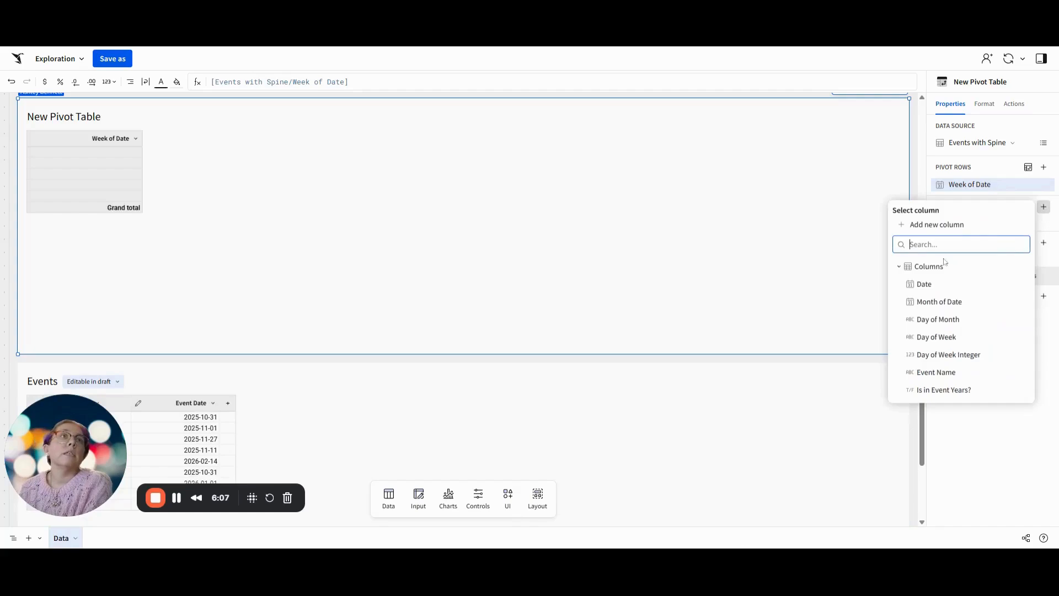
pyautogui.click(917, 336)
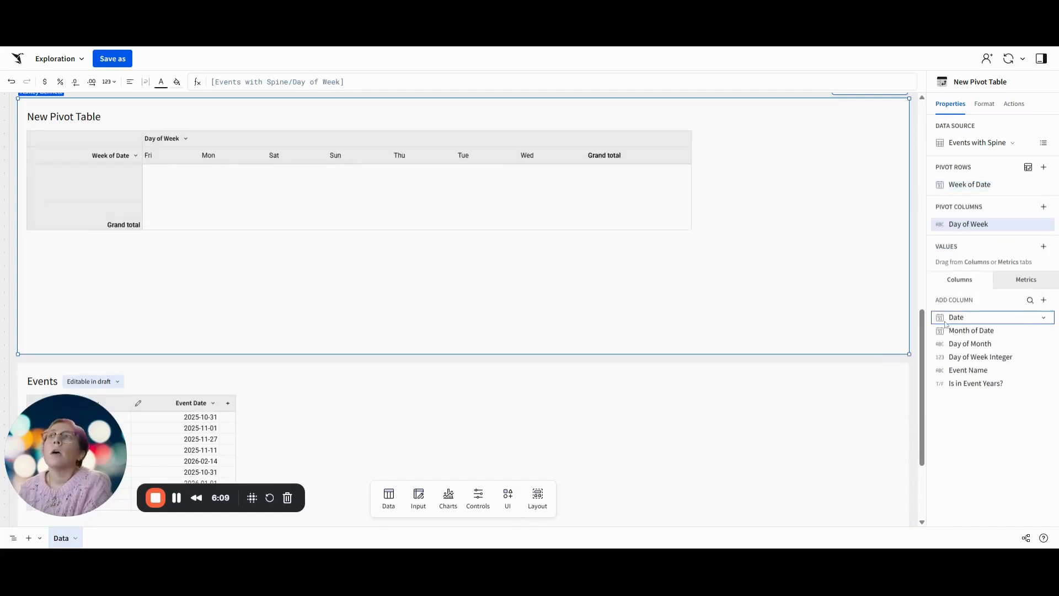
pyautogui.click(1043, 225)
pyautogui.moveTo(1021, 241)
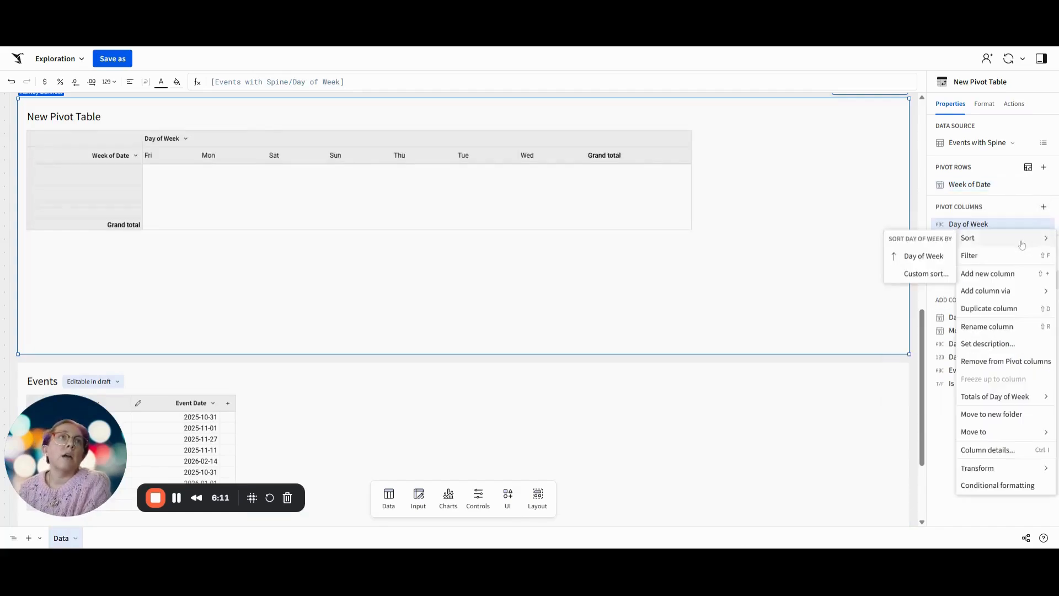
pyautogui.click(939, 271)
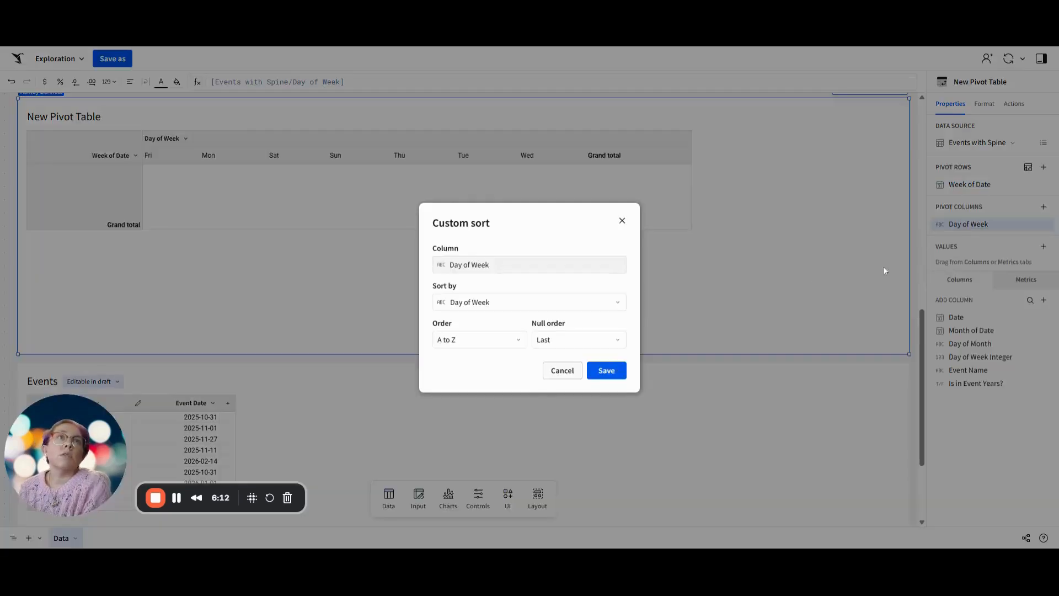
pyautogui.click(485, 309)
pyautogui.click(483, 436)
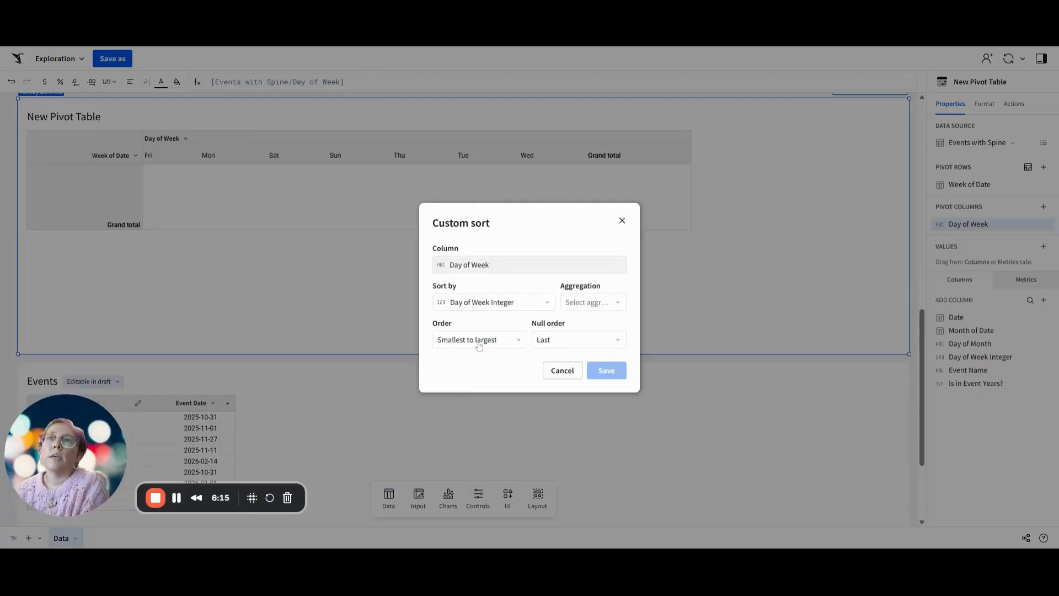
pyautogui.click(601, 301)
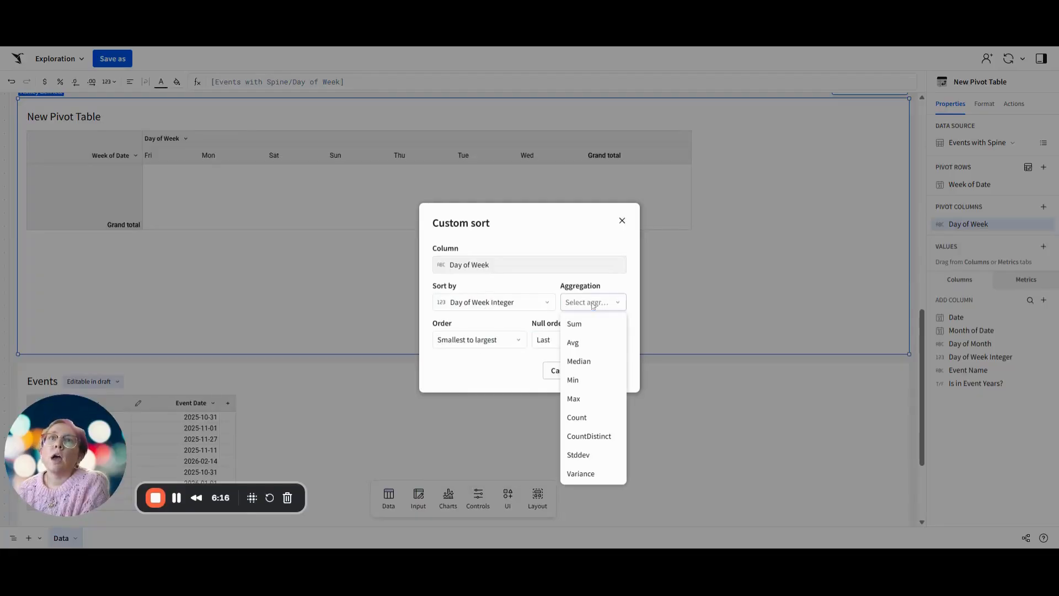
pyautogui.click(575, 347)
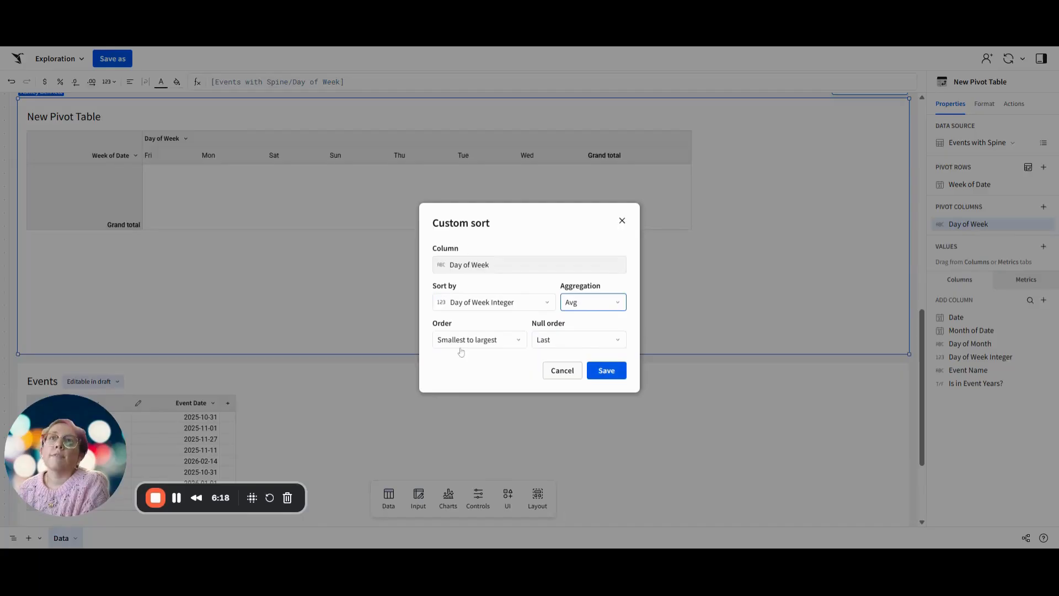
pyautogui.click(607, 370)
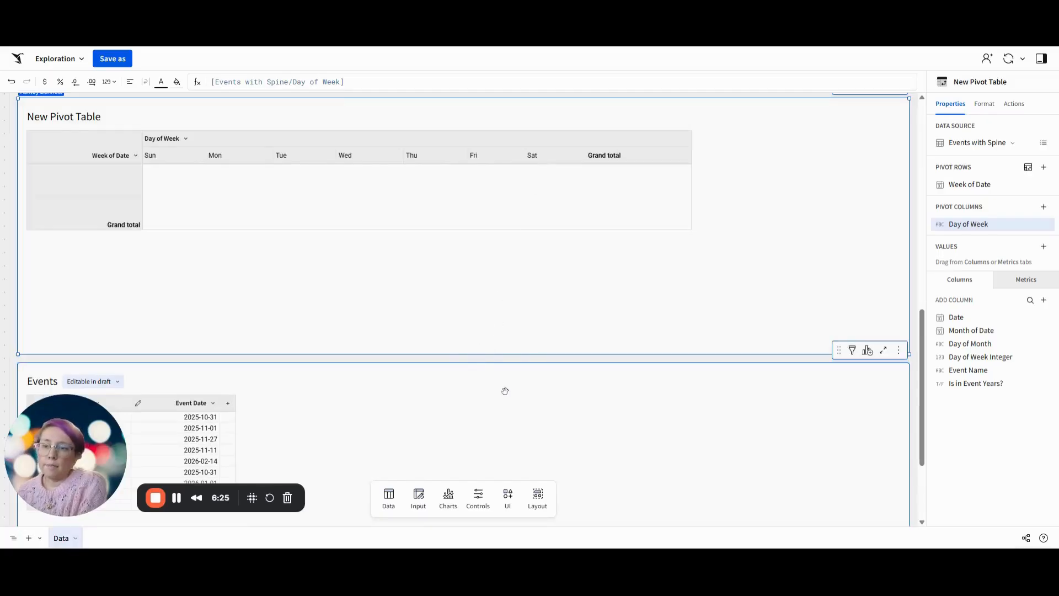
# Add a new calculated pivot value with the formula [Day of Month] & If(IsNotNull([Event Name]), " - " & ListAggDistinct([Event Name], " | "))
pyautogui.click(1043, 247)
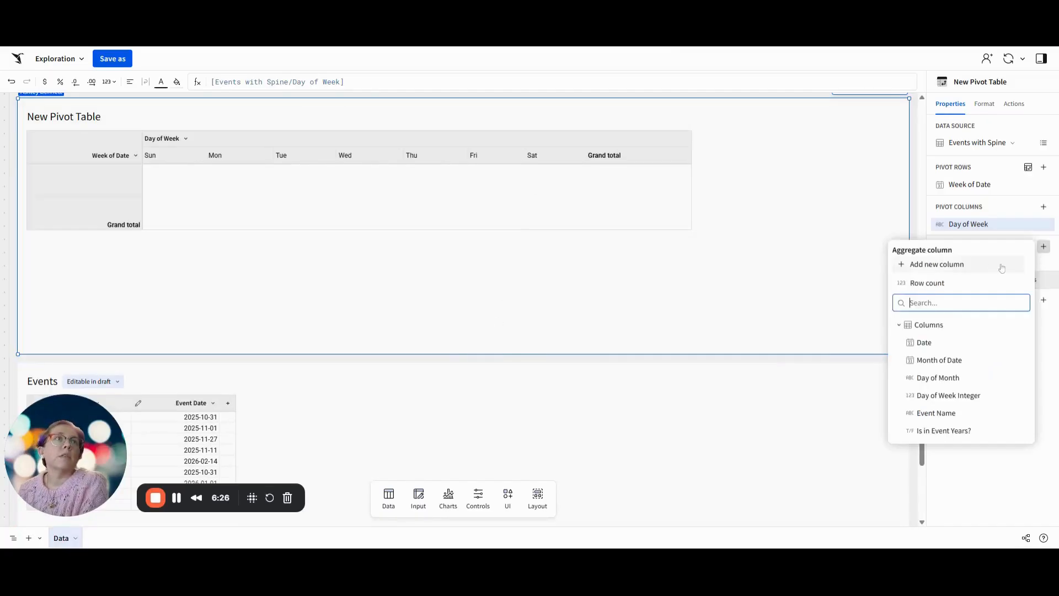
pyautogui.click(971, 268)
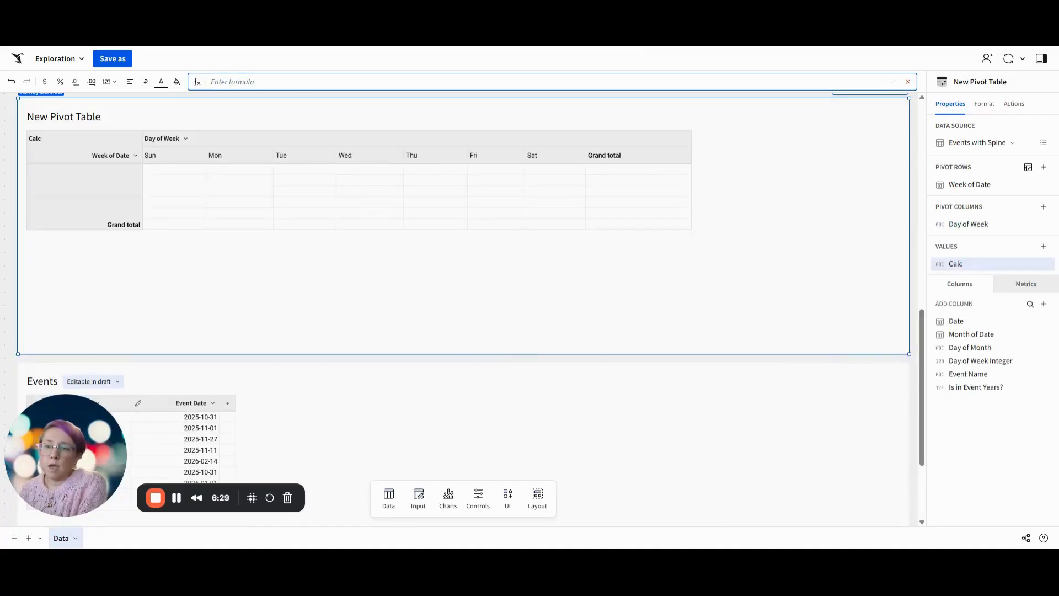
pyautogui.press('Escape')
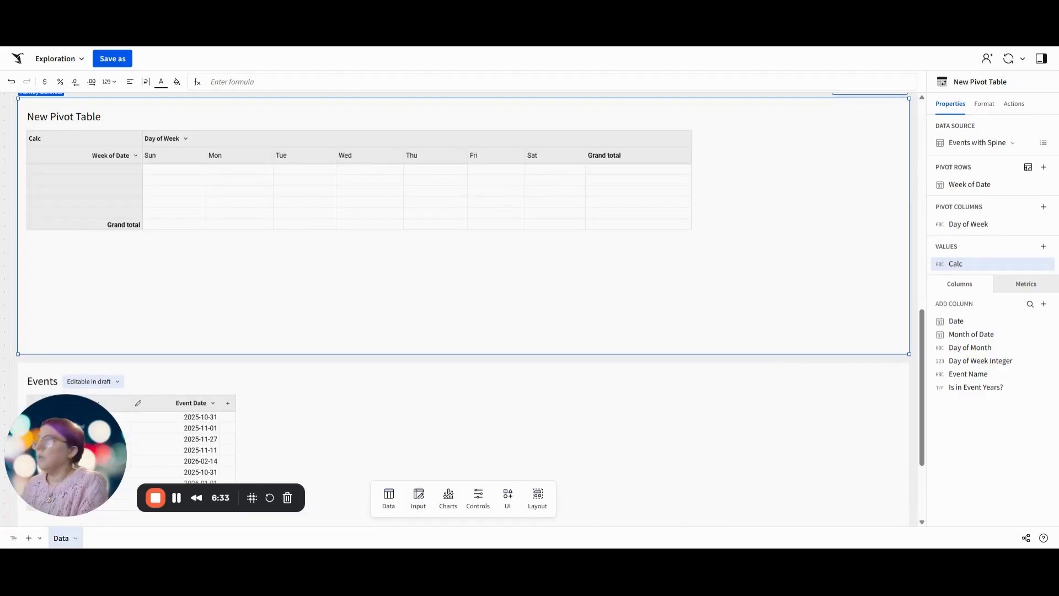
pyautogui.write('[Day of Month] & If(IsNotNull([Event Name]), " - " & ListAggDistinct([Event Name], " | "))')
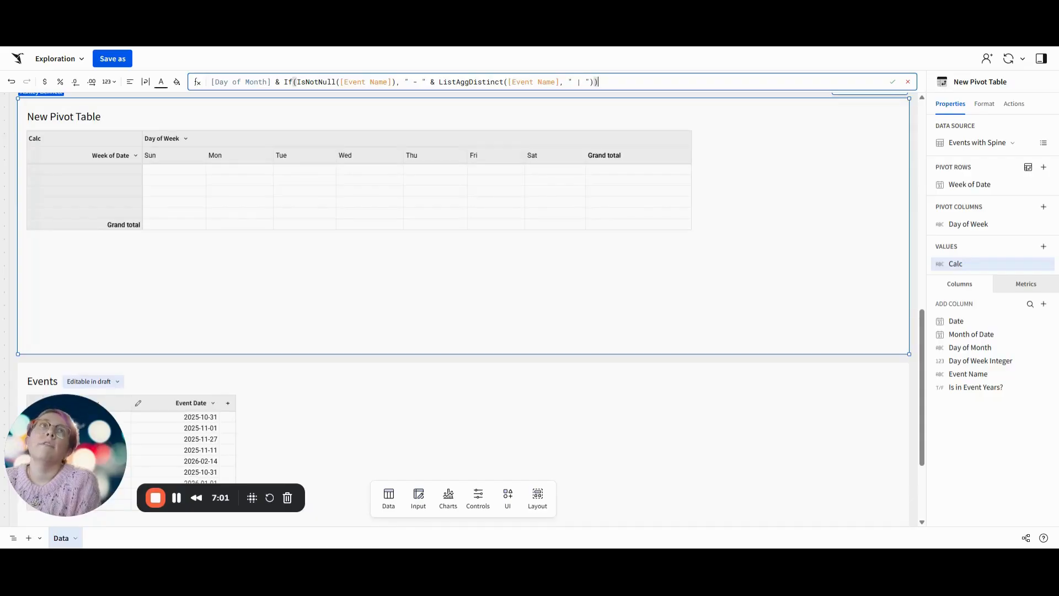
pyautogui.click(894, 82)
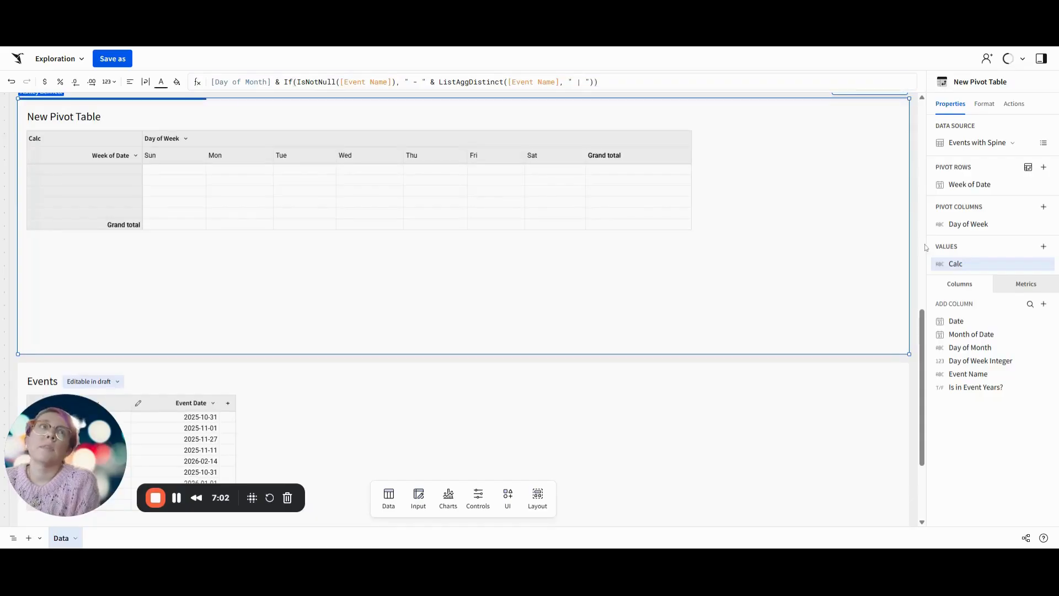
# Rename the calculated pivot value as Day - Event
pyautogui.doubleClick(956, 265)
pyautogui.write('Da')
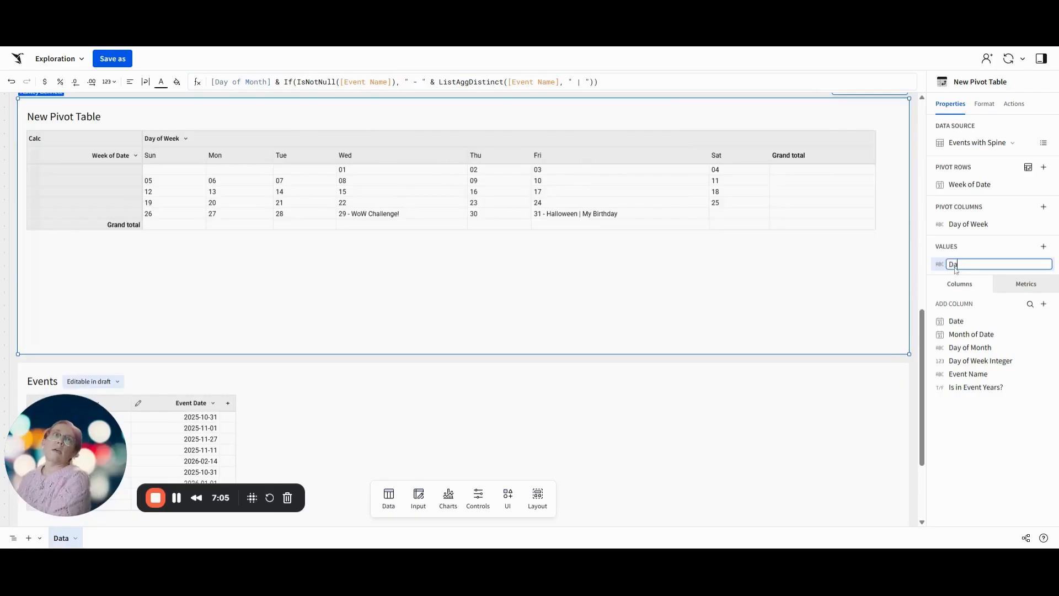
pyautogui.write('y - Event')
pyautogui.press('Return')
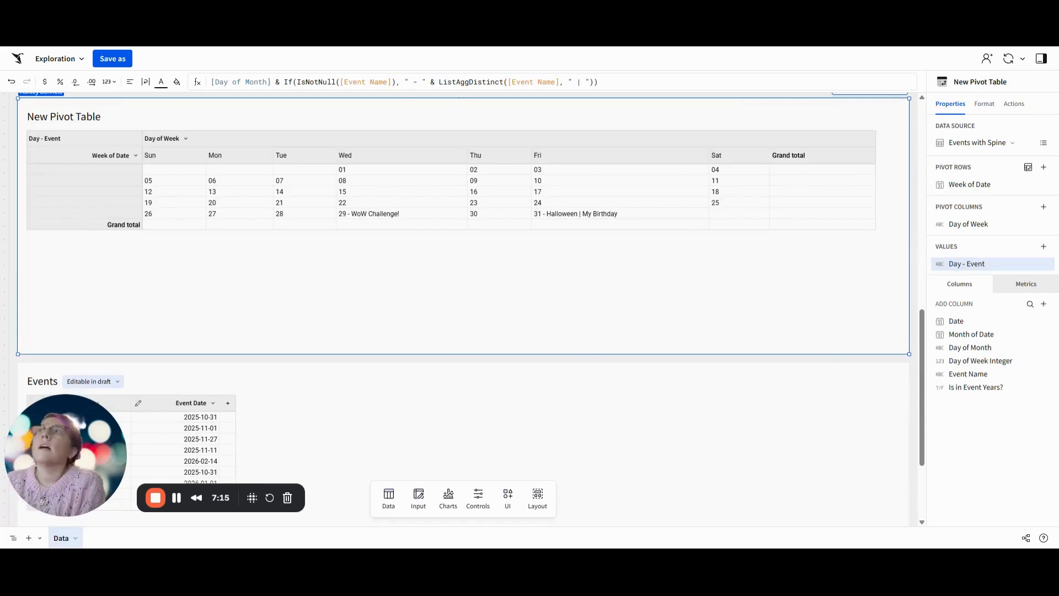
# Change the pivot table's title to Events Calendar
pyautogui.tripleClick(54, 116)
pyautogui.write('E')
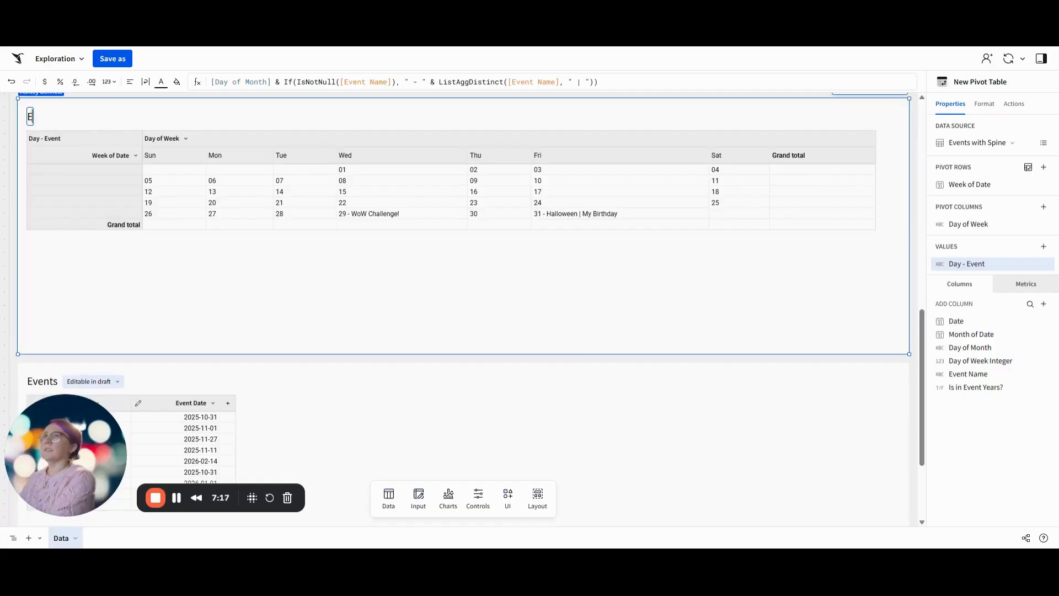
pyautogui.write('vents Calendar')
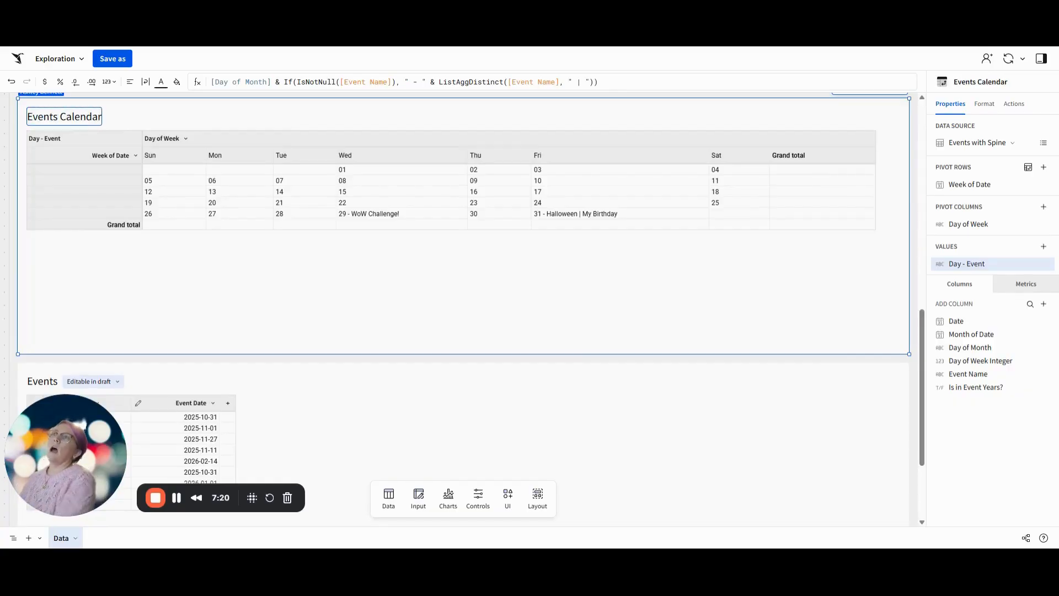
pyautogui.press('Return')
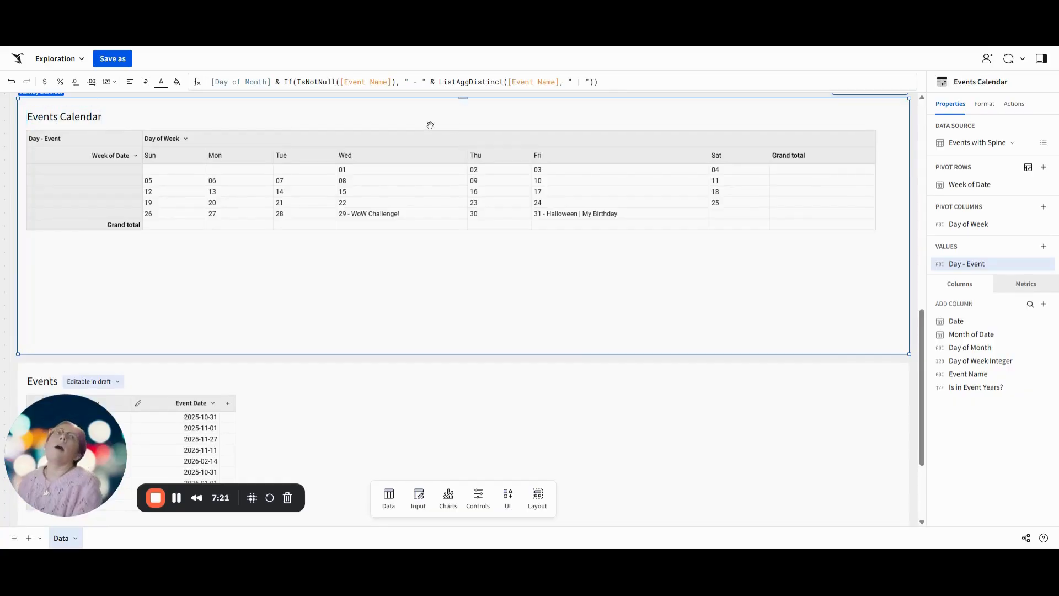
# Hide the title of the Events Calendar pivot table
pyautogui.click(983, 107)
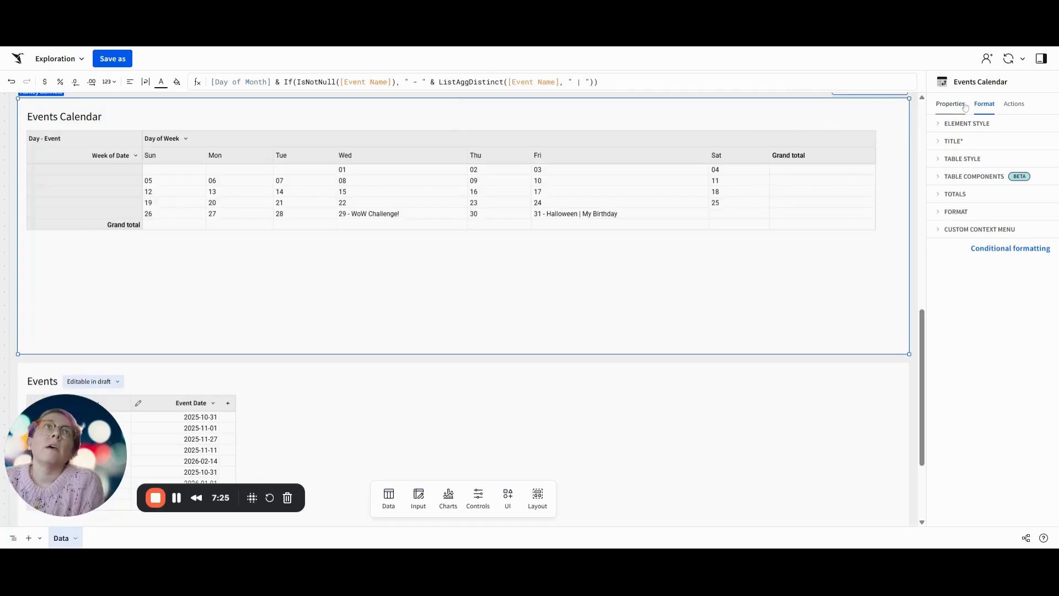
pyautogui.click(972, 142)
pyautogui.click(944, 160)
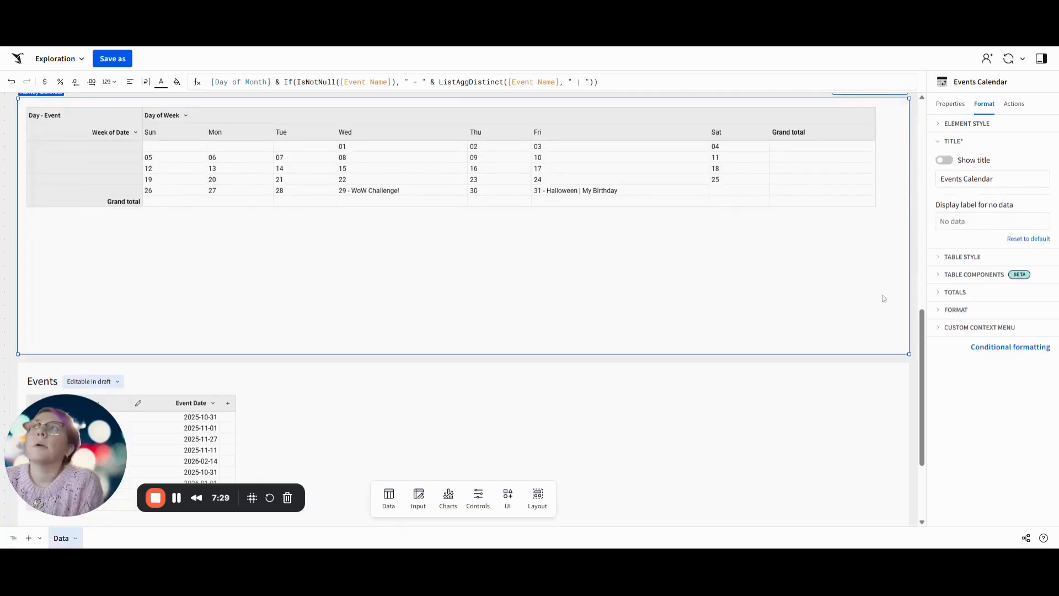
# Apply the Presentation table style preset to the pivot table and show both horizontal and vertical grid lines
pyautogui.click(964, 258)
pyautogui.click(1026, 280)
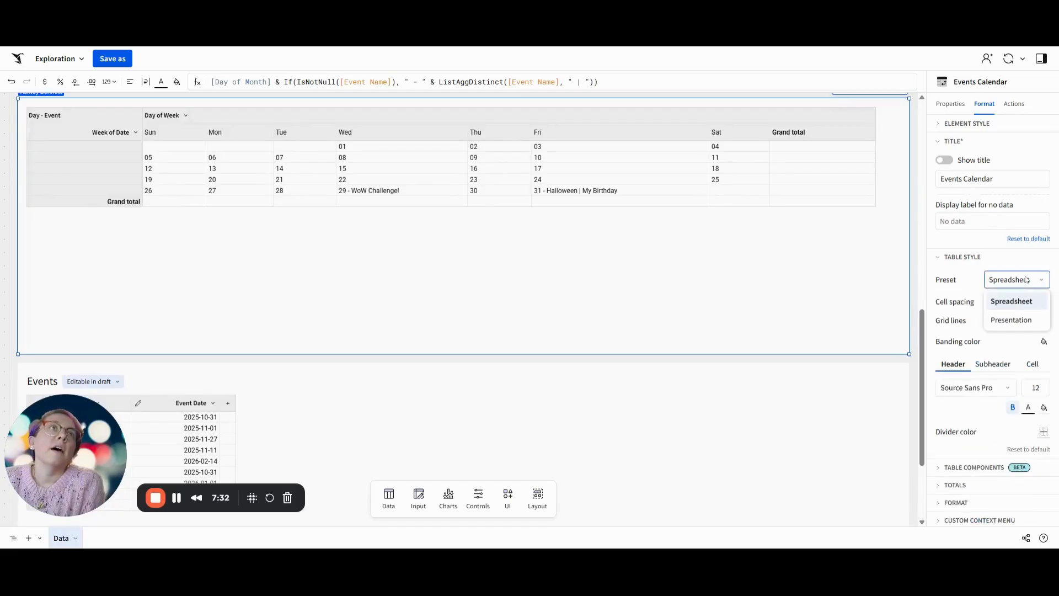
pyautogui.click(1012, 319)
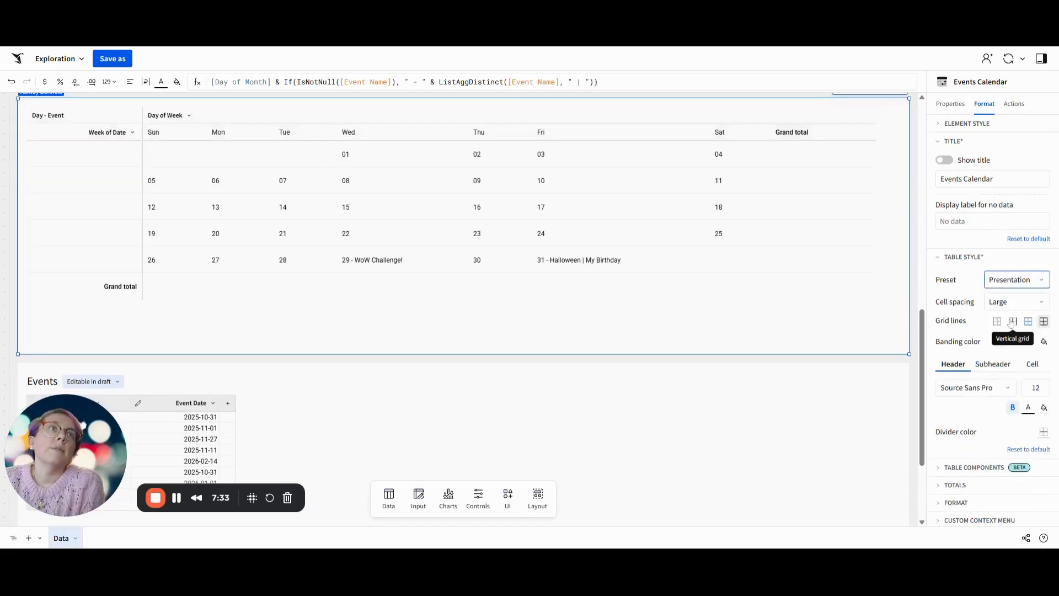
pyautogui.click(1044, 322)
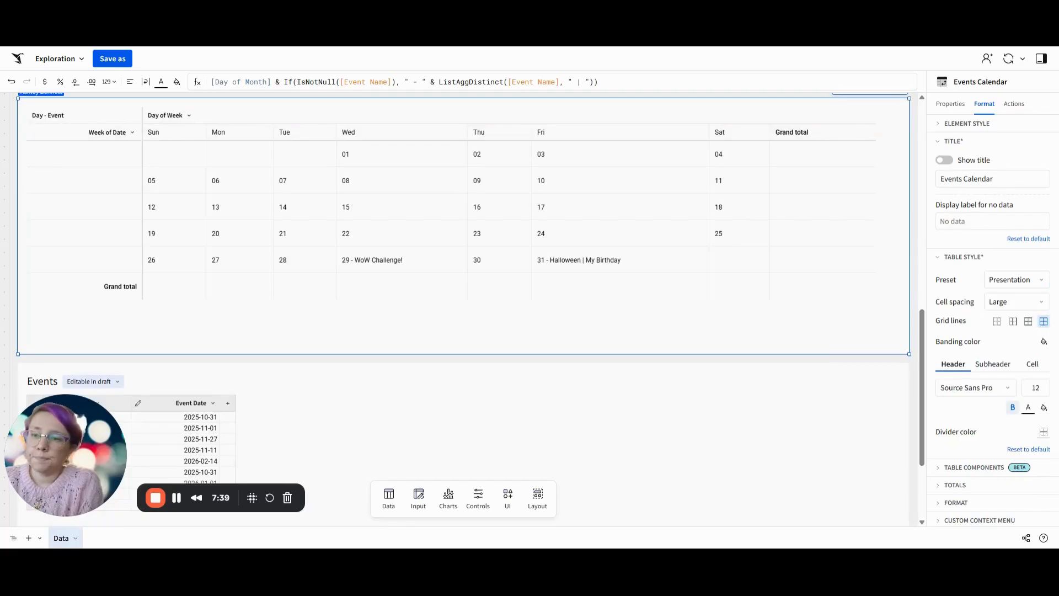
# Turn on text wrap and bold for the row and column subheaders, and turn on text wrap for the cells
pyautogui.scroll(-1, 1017, 297)
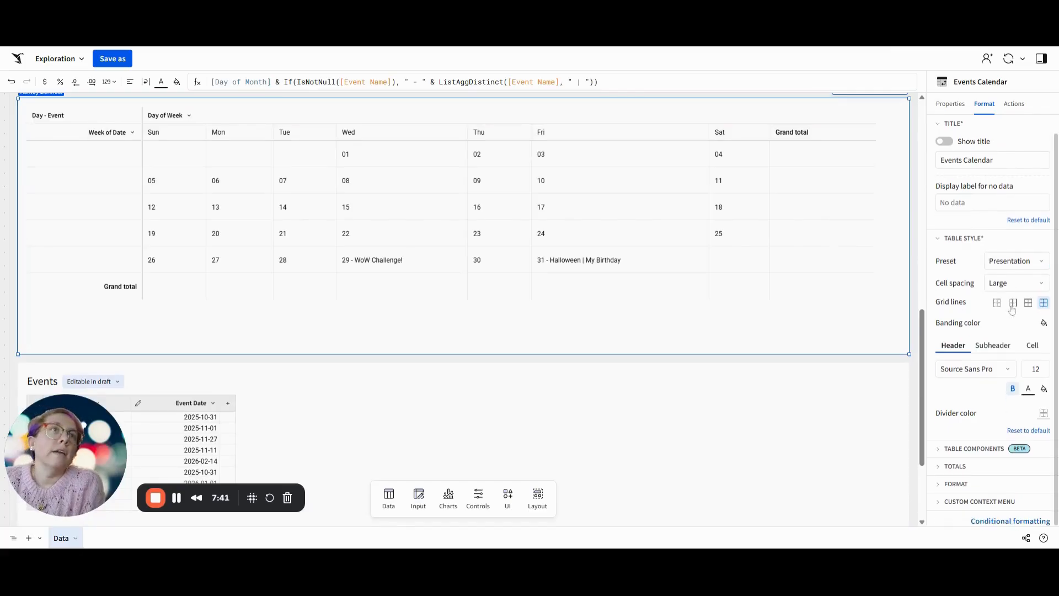
pyautogui.click(1003, 345)
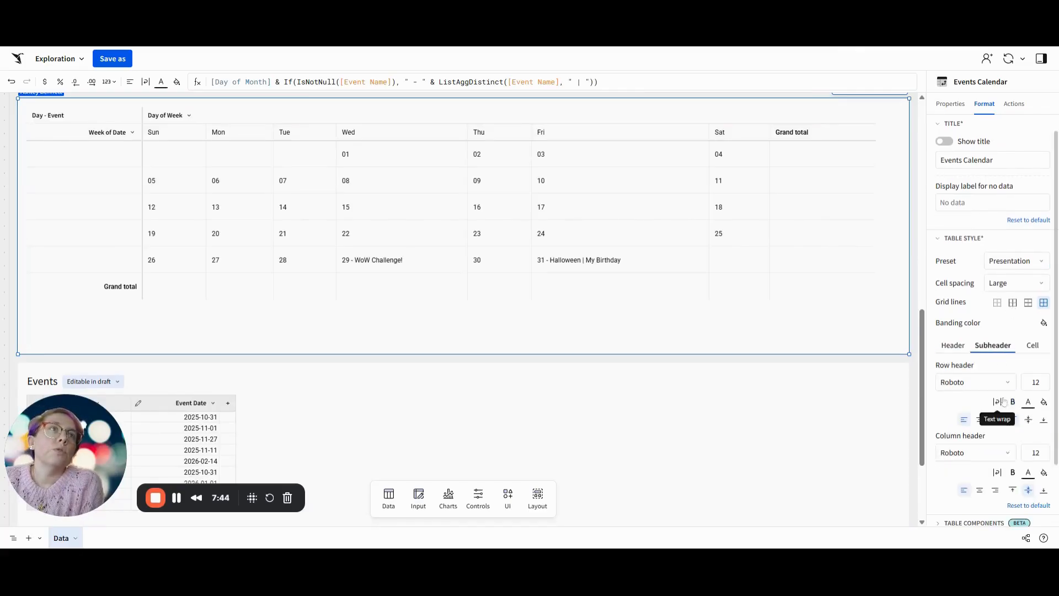
pyautogui.click(997, 473)
pyautogui.click(997, 402)
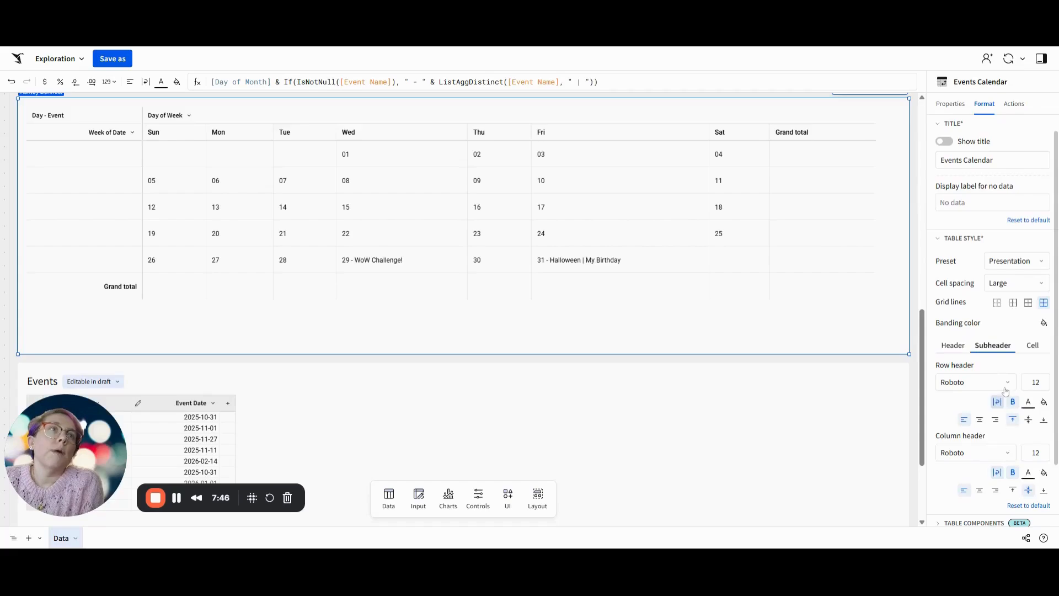
pyautogui.click(1033, 346)
pyautogui.click(997, 397)
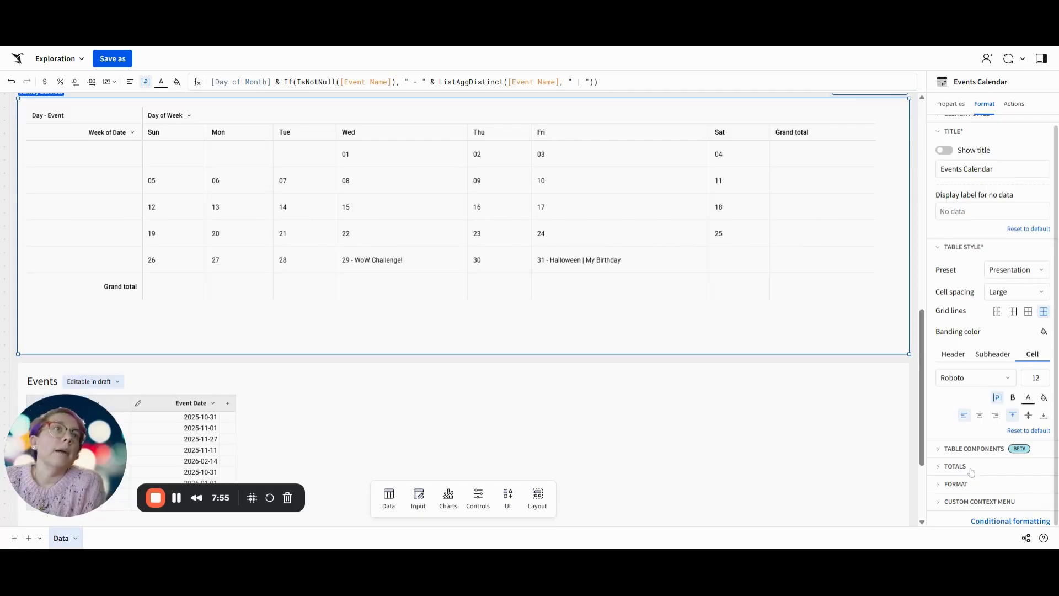
# Hide the pivot table's column headers and row headers in its table components
pyautogui.click(976, 449)
pyautogui.scroll(-1, 996, 373)
pyautogui.click(945, 418)
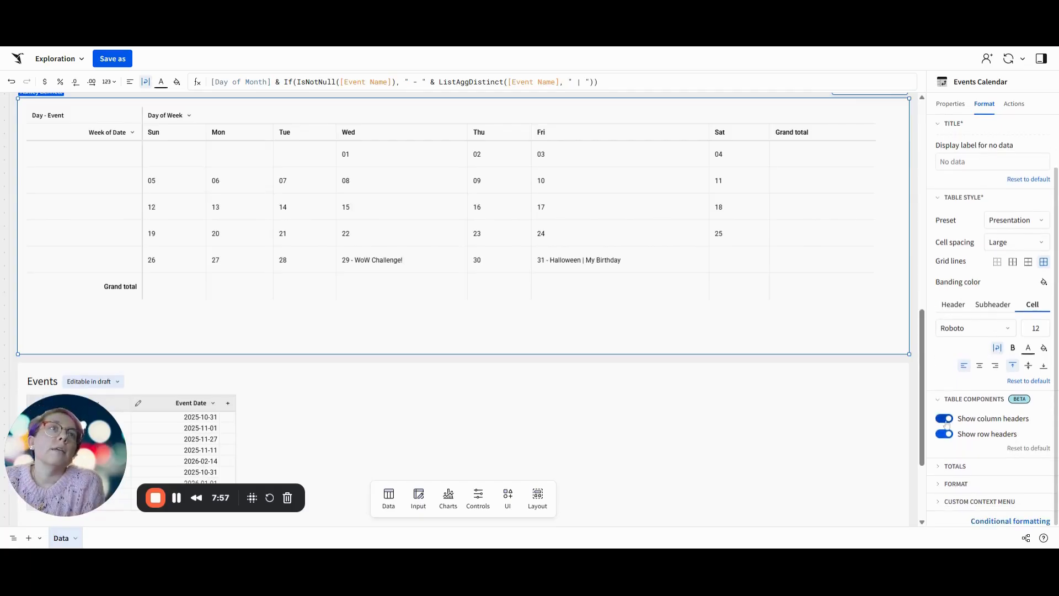
pyautogui.click(945, 434)
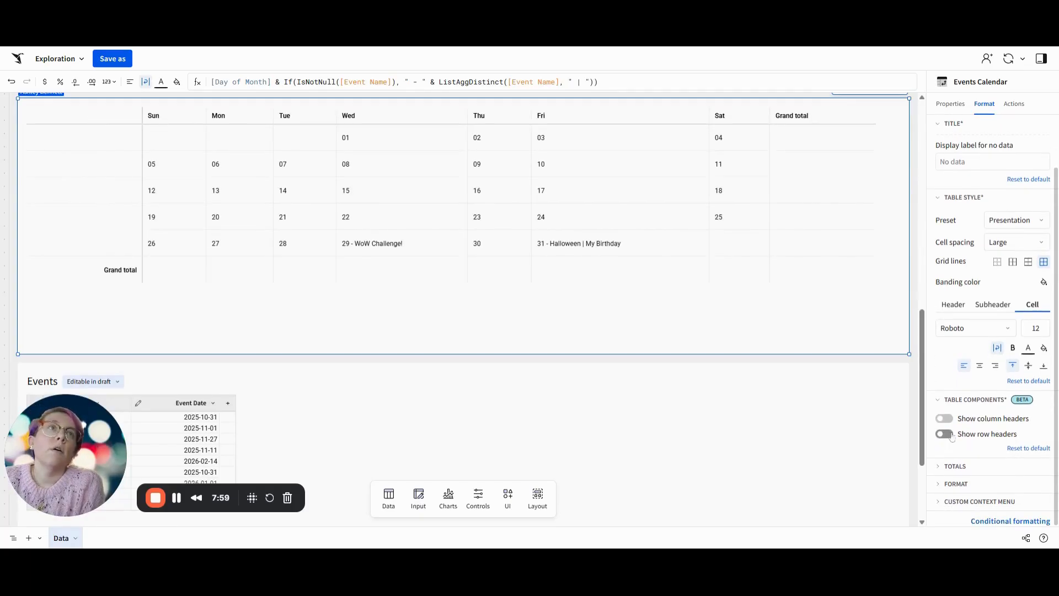
# Set subtotals to show only when collapsed and stop showing grand totals by default
pyautogui.click(981, 467)
pyautogui.scroll(-1, 986, 397)
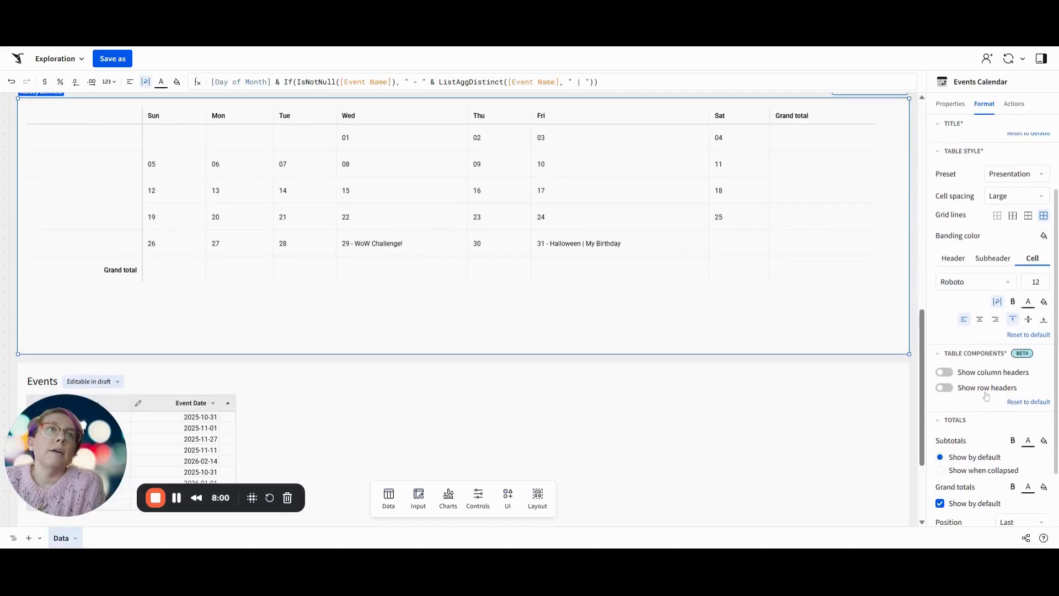
pyautogui.click(981, 463)
pyautogui.click(967, 495)
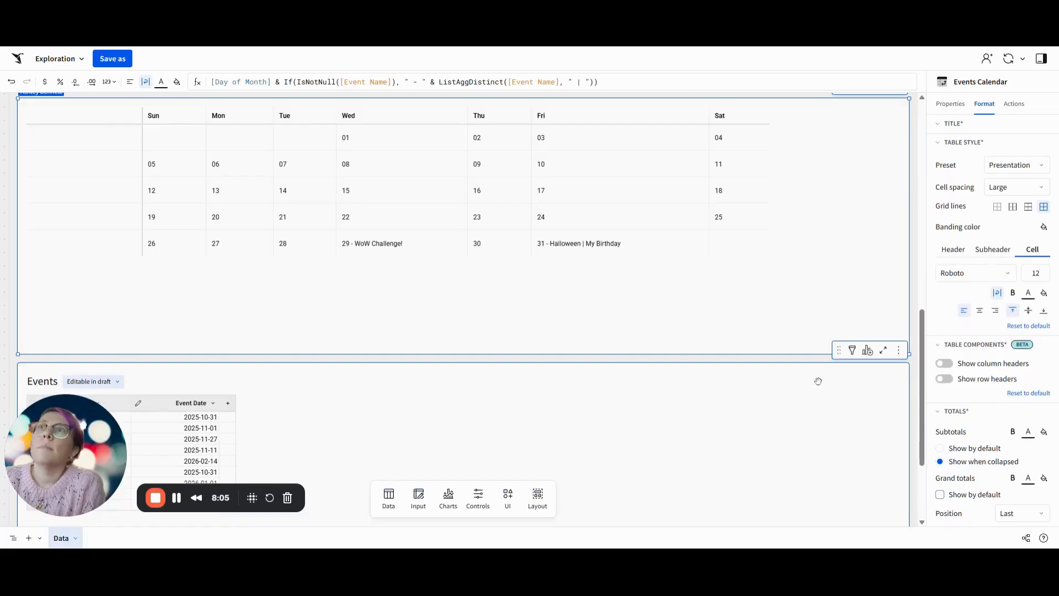
# Narrow the blank week column before Sun to less than half its width
pyautogui.click(145, 115)
pyautogui.moveTo(142, 115); pyautogui.dragTo(70, 115)
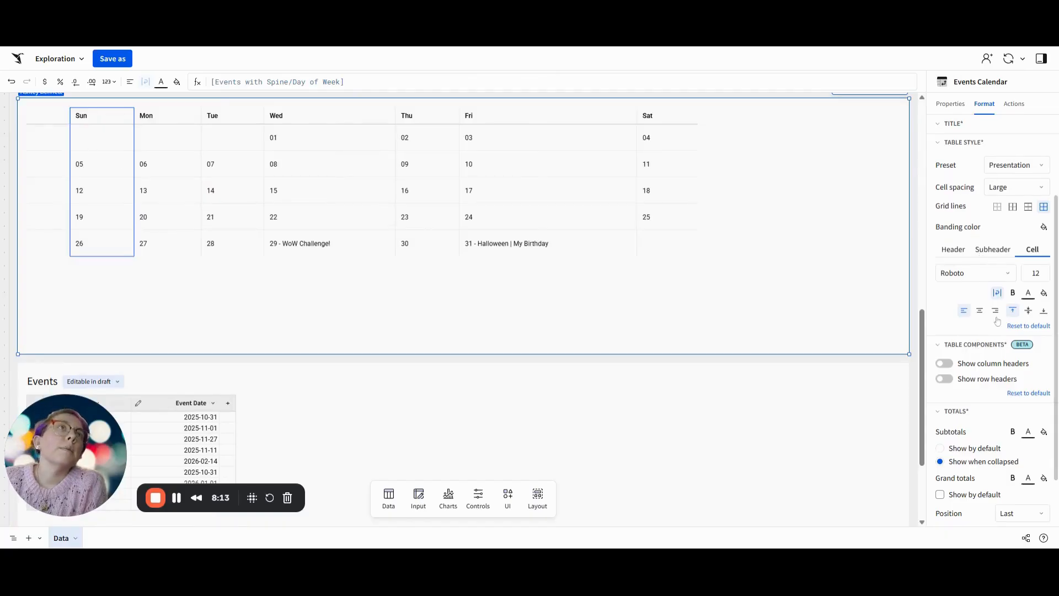
# Center the column subheaders horizontally and narrow the Fri column so its long event text wraps
pyautogui.click(998, 248)
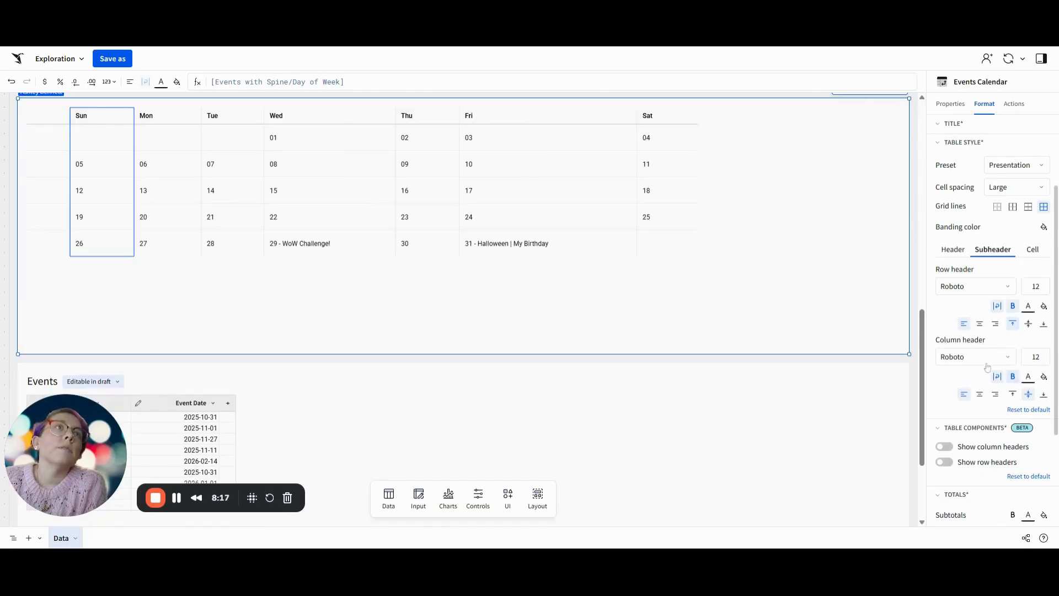
pyautogui.click(981, 394)
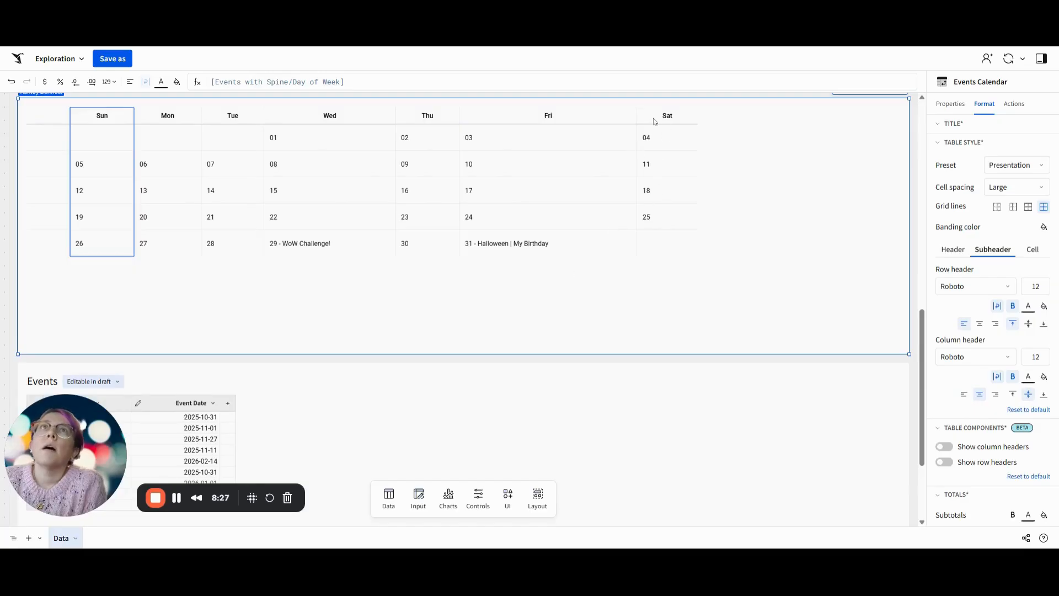
pyautogui.moveTo(636, 116); pyautogui.dragTo(530, 115)
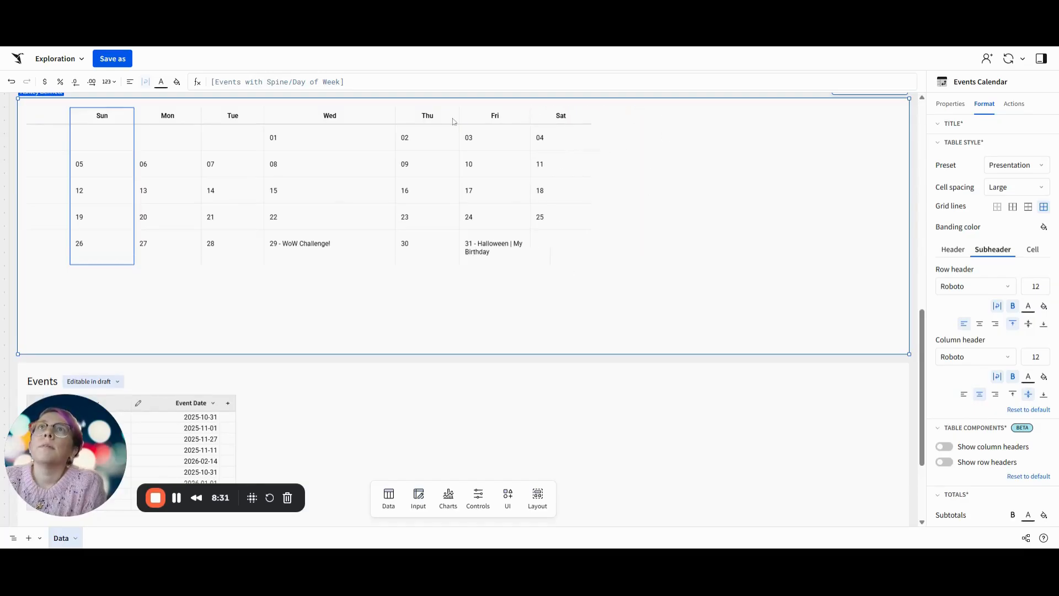
# Narrow the Wed column so its event text wraps, and fine-tune the other weekday column widths so they are roughly even
pyautogui.moveTo(396, 115); pyautogui.dragTo(336, 122)
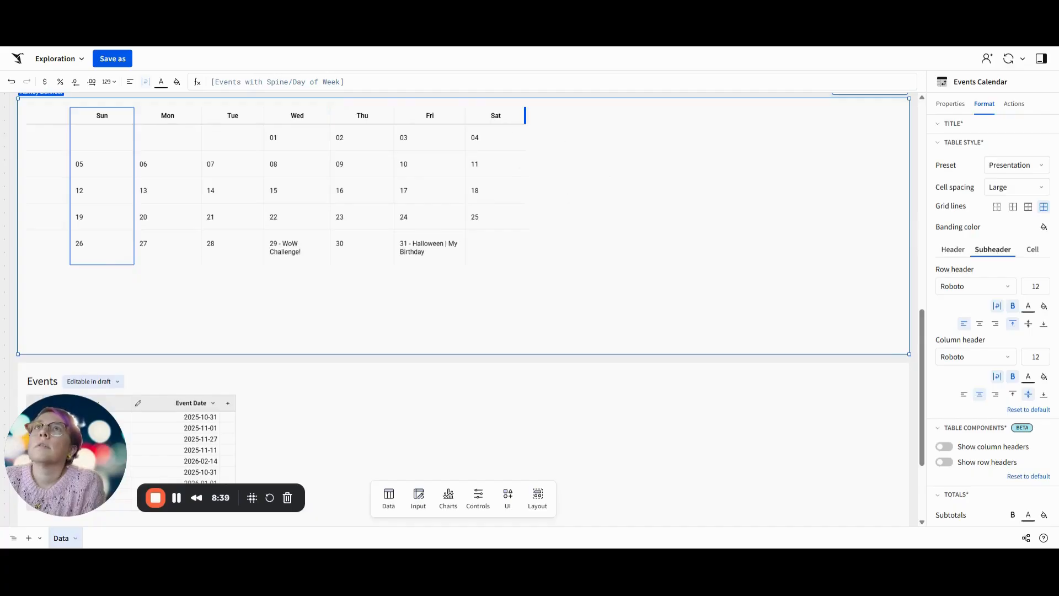
pyautogui.moveTo(525, 115); pyautogui.dragTo(531, 116)
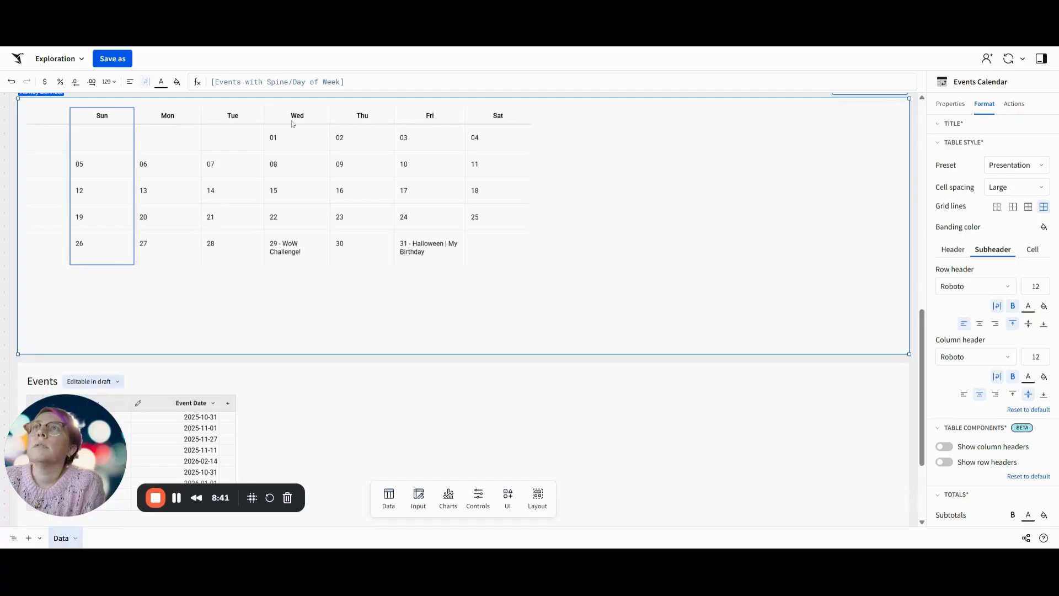
pyautogui.moveTo(330, 117); pyautogui.dragTo(325, 117)
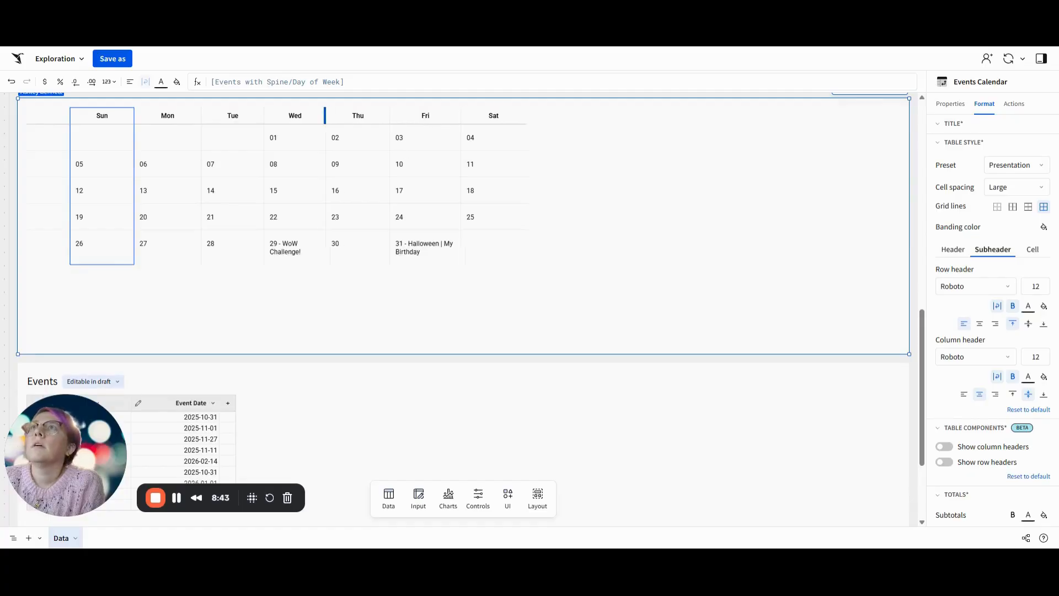
pyautogui.moveTo(201, 122); pyautogui.dragTo(262, 117)
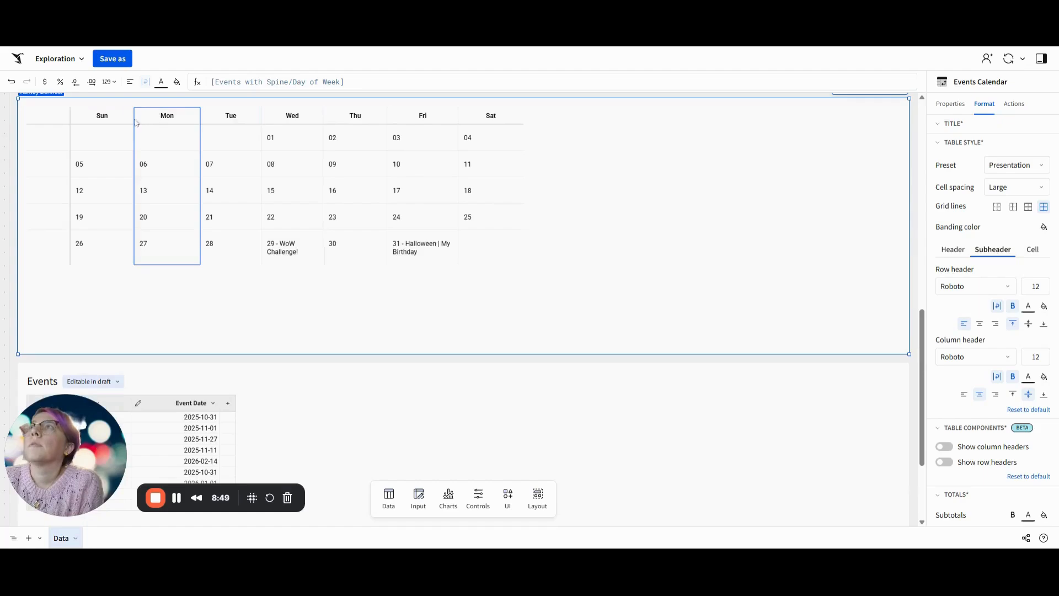
pyautogui.moveTo(133, 117); pyautogui.dragTo(131, 117)
pyautogui.click(505, 148)
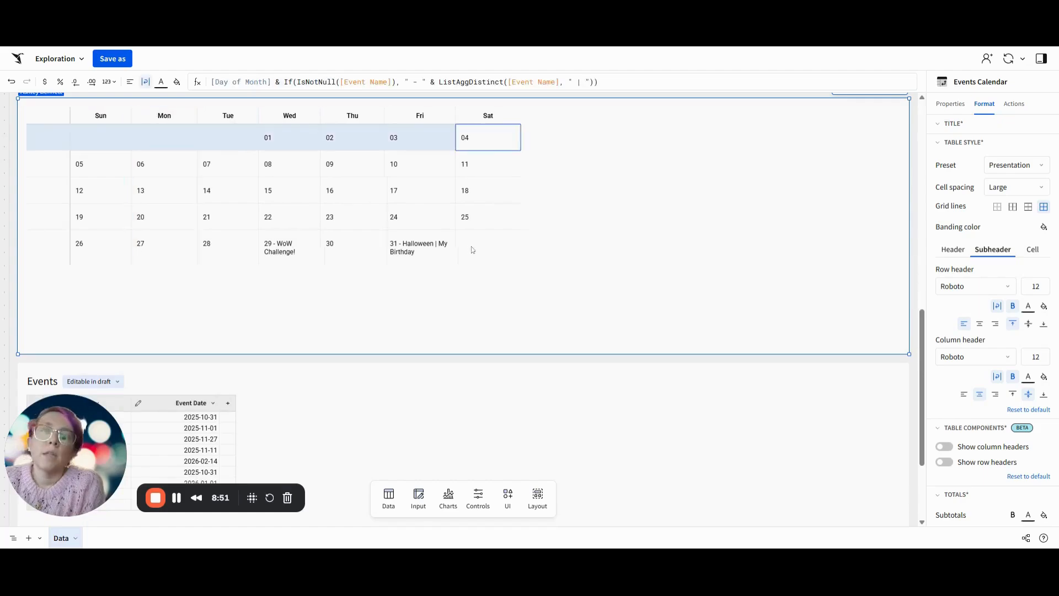
# Add a single-color conditional formatting rule to the Day - Event values whose text contains "-"
pyautogui.click(441, 251)
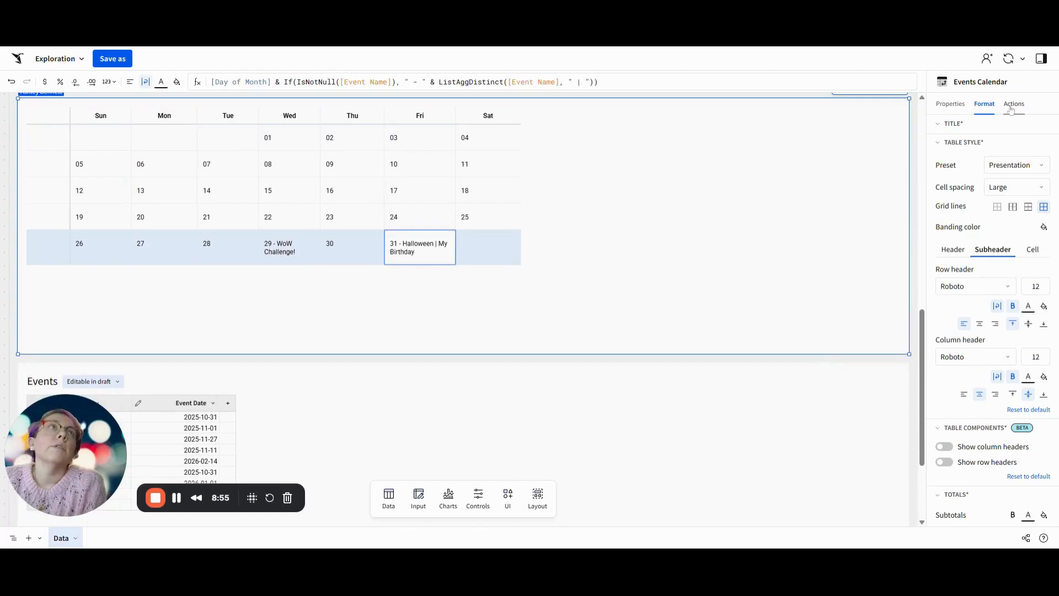
pyautogui.scroll(-3, 974, 305)
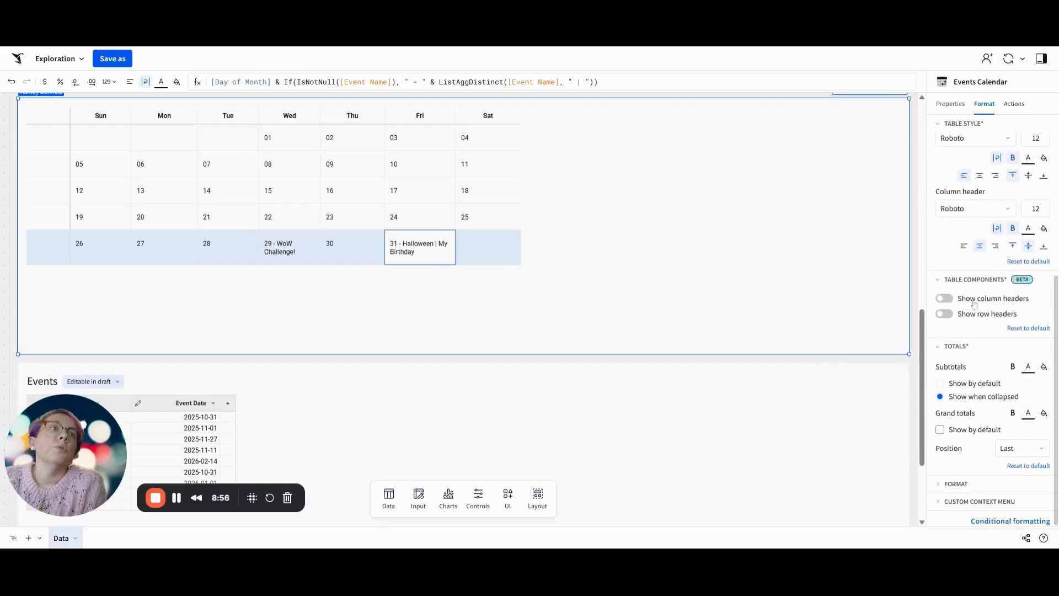
pyautogui.click(1003, 522)
pyautogui.click(1032, 126)
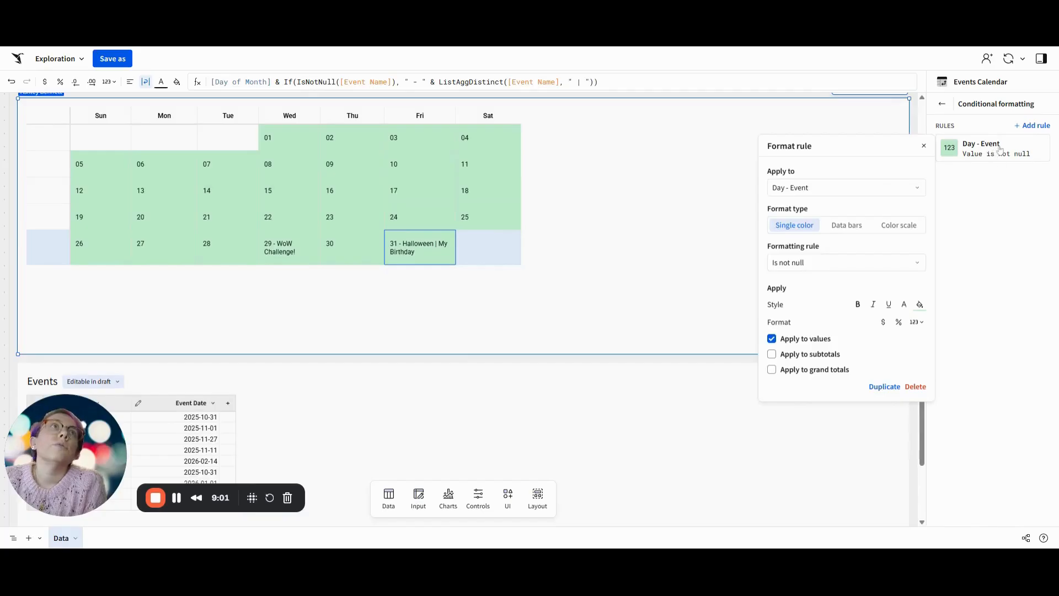
pyautogui.click(815, 262)
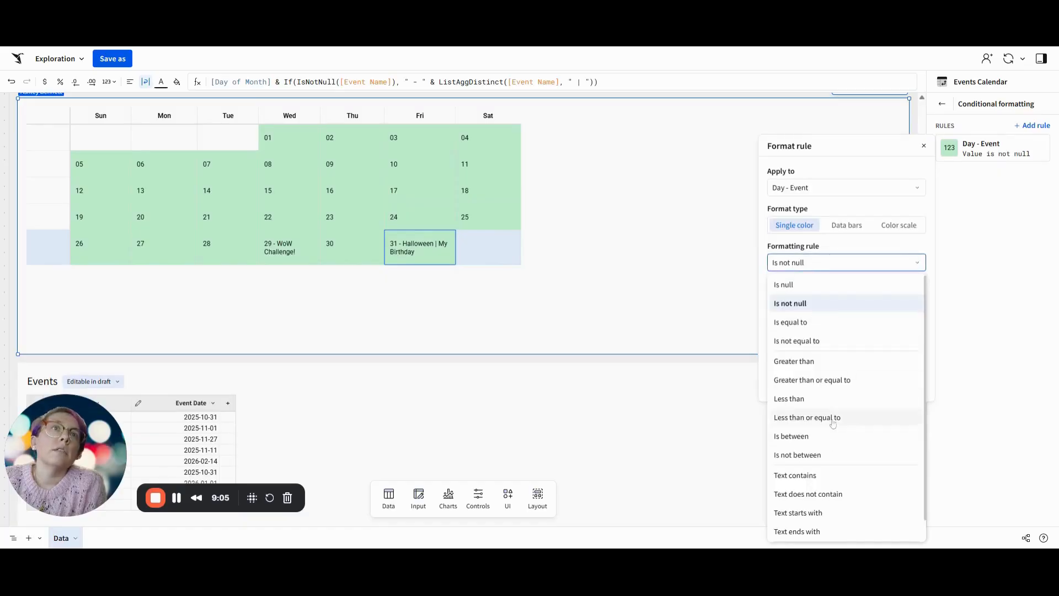
pyautogui.click(831, 475)
pyautogui.click(819, 285)
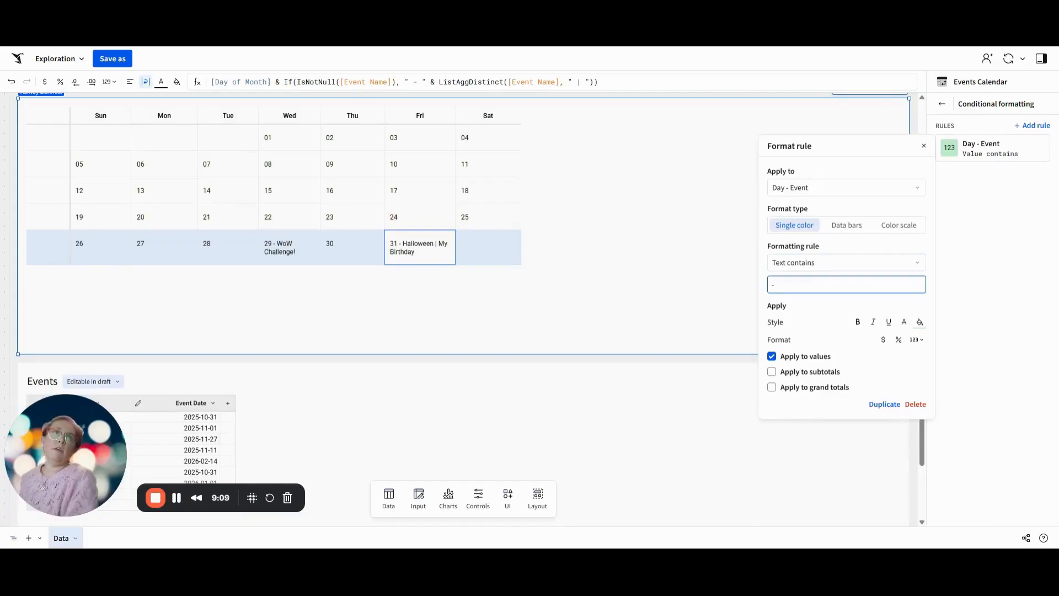
pyautogui.click(997, 302)
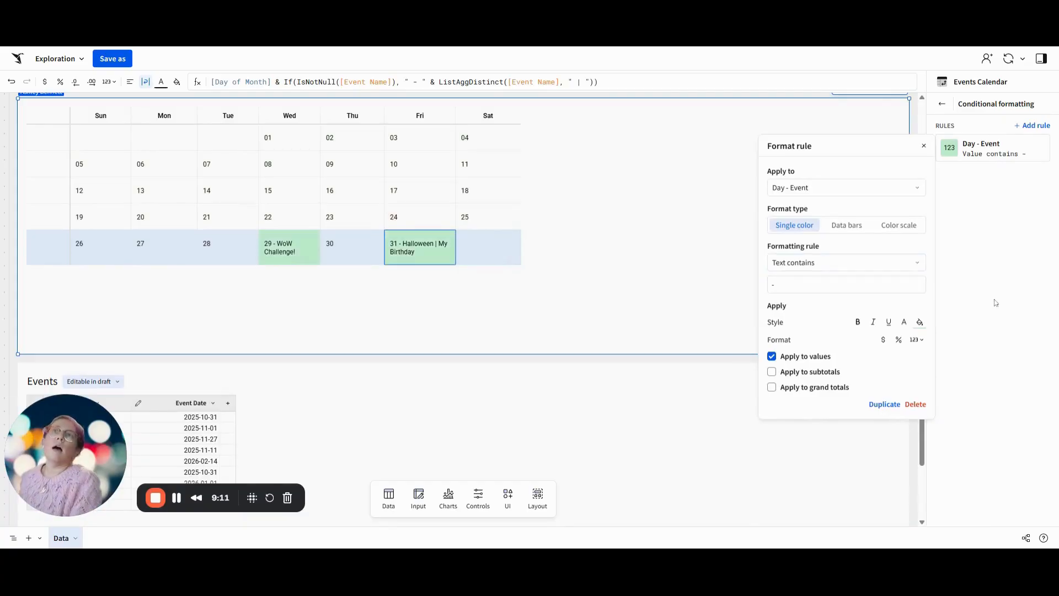
# Set the rule's background color to light purple #D4A6C9 and close the rule, deselecting the calendar
pyautogui.click(920, 322)
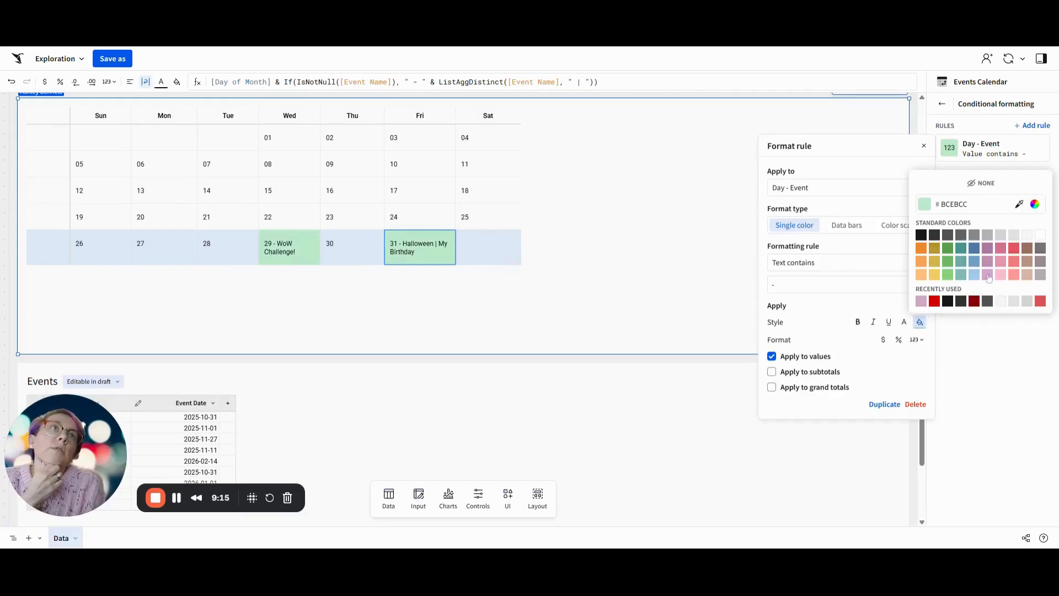
pyautogui.click(988, 275)
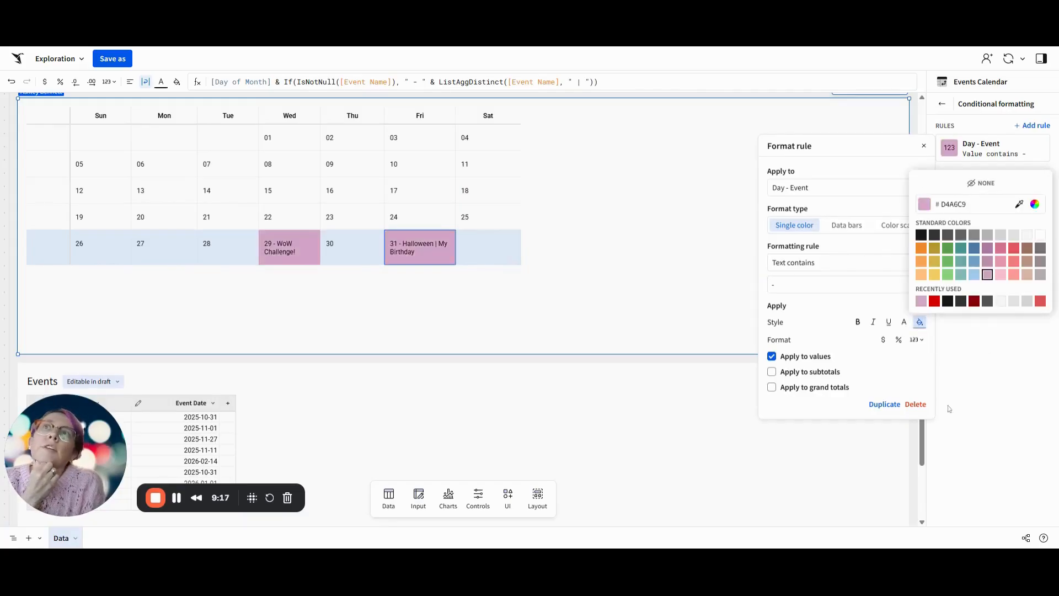
pyautogui.click(1039, 390)
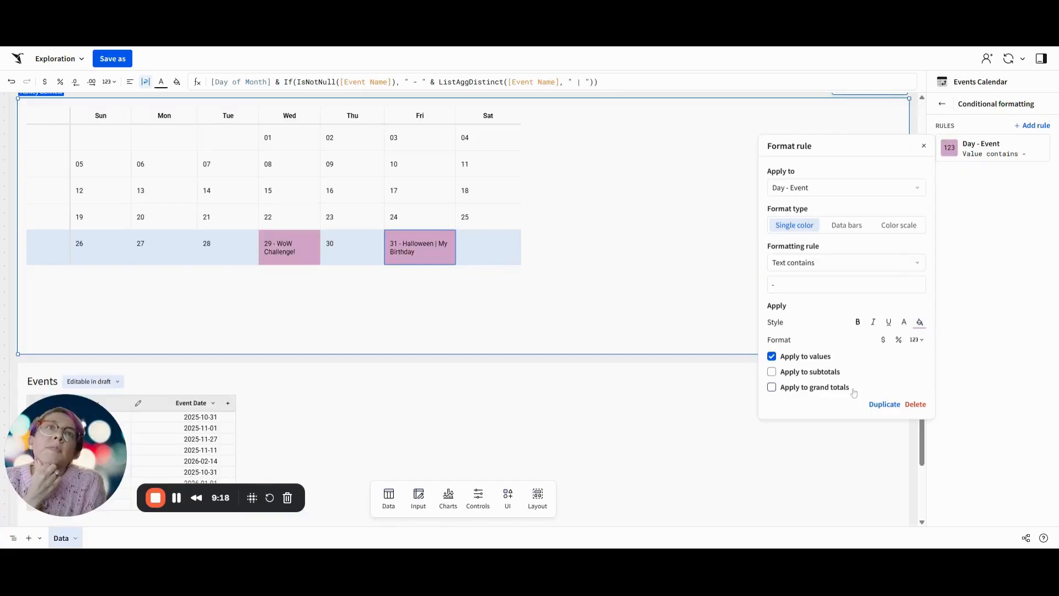
pyautogui.click(1021, 285)
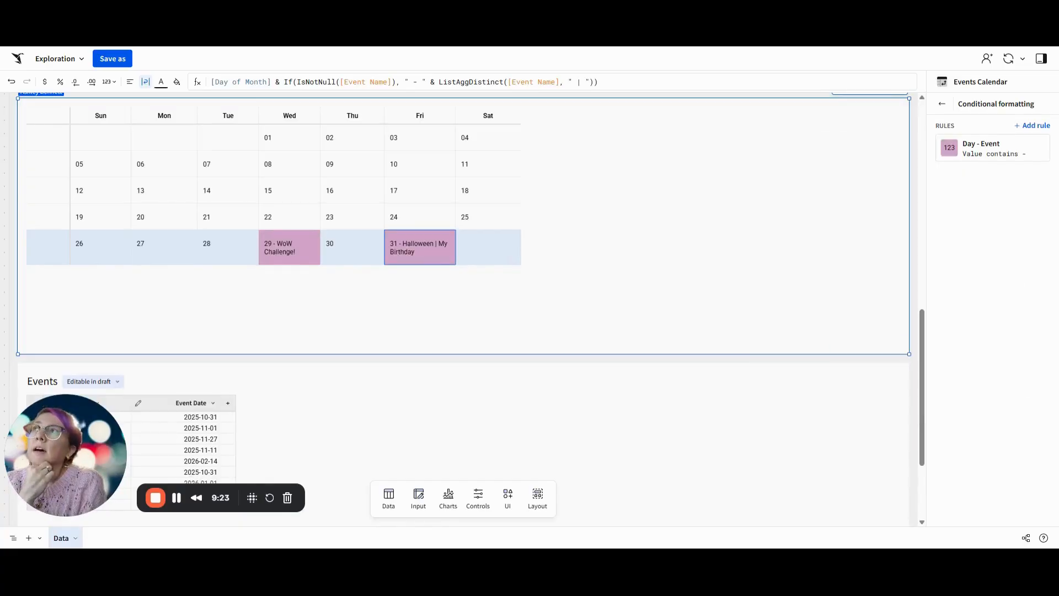
pyautogui.click(682, 358)
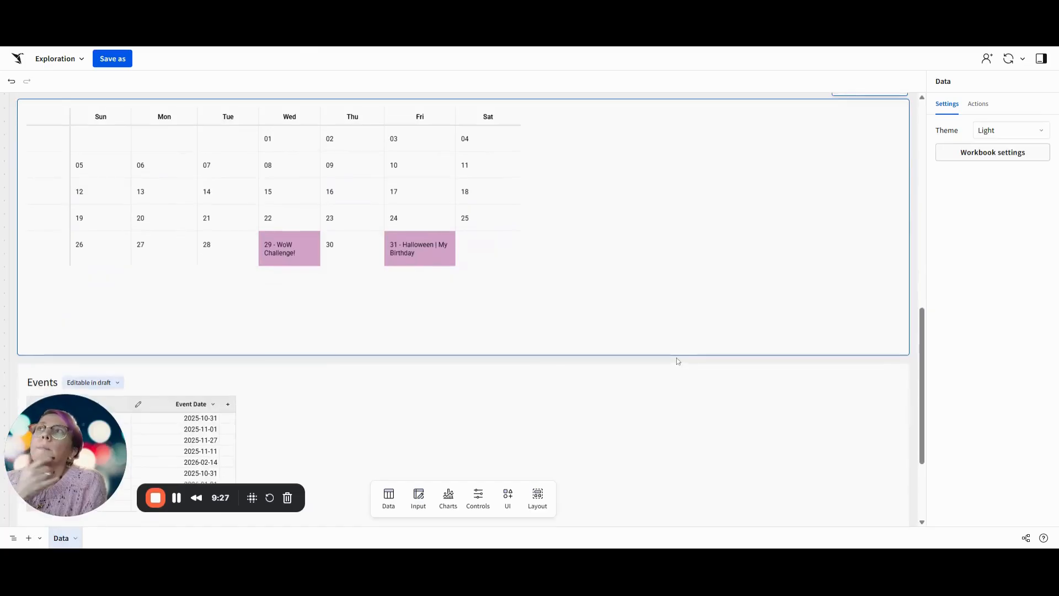
# Insert a button directly above the calendar and shrink it to about an eighth of the page width, keeping it left-aligned
pyautogui.scroll(1, 678, 359)
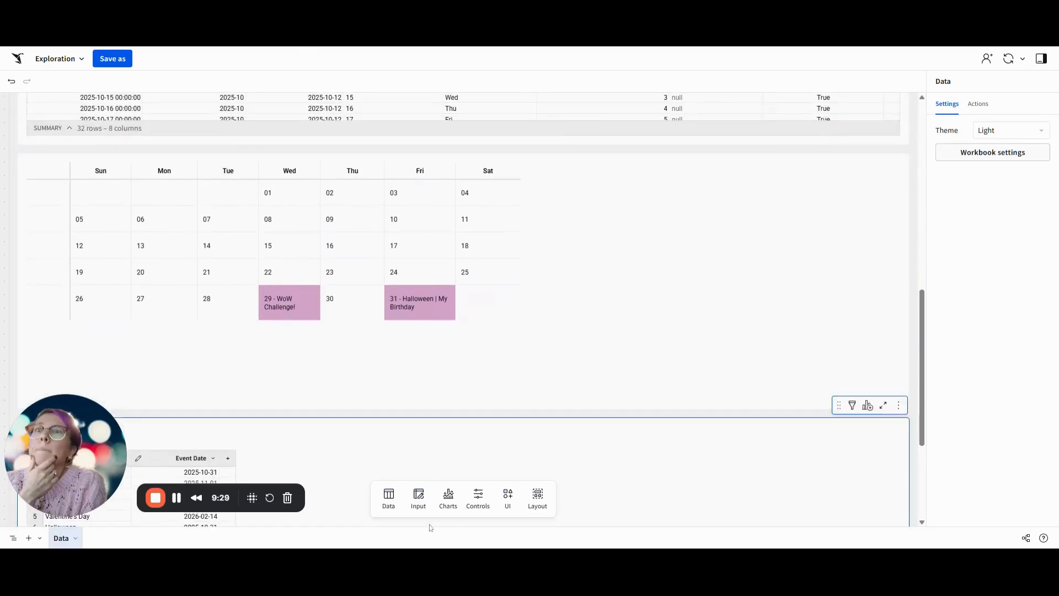
pyautogui.click(506, 505)
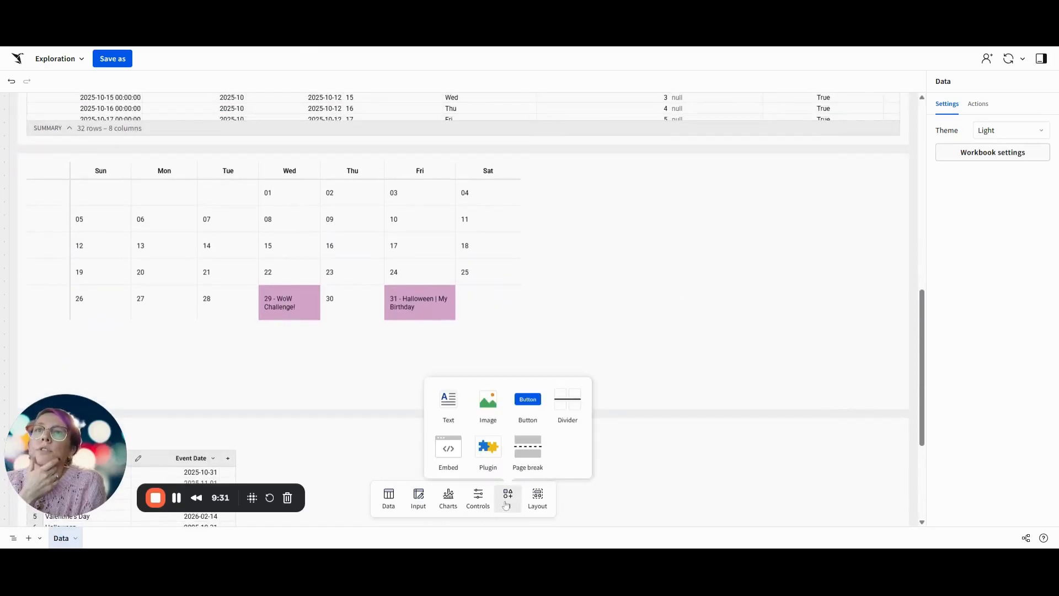
pyautogui.moveTo(528, 401); pyautogui.dragTo(466, 160)
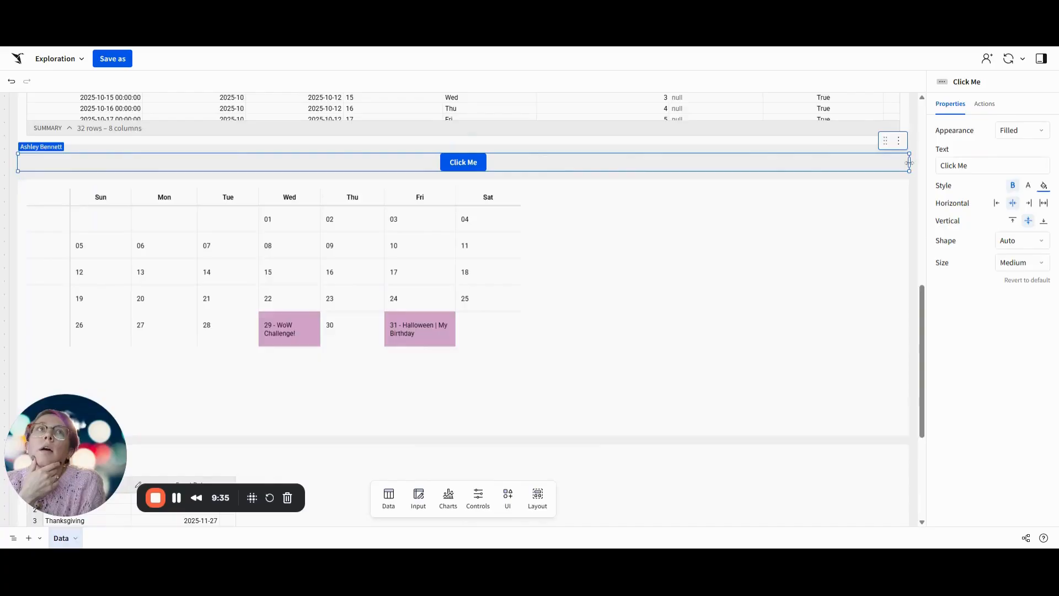
pyautogui.moveTo(910, 163); pyautogui.dragTo(131, 172)
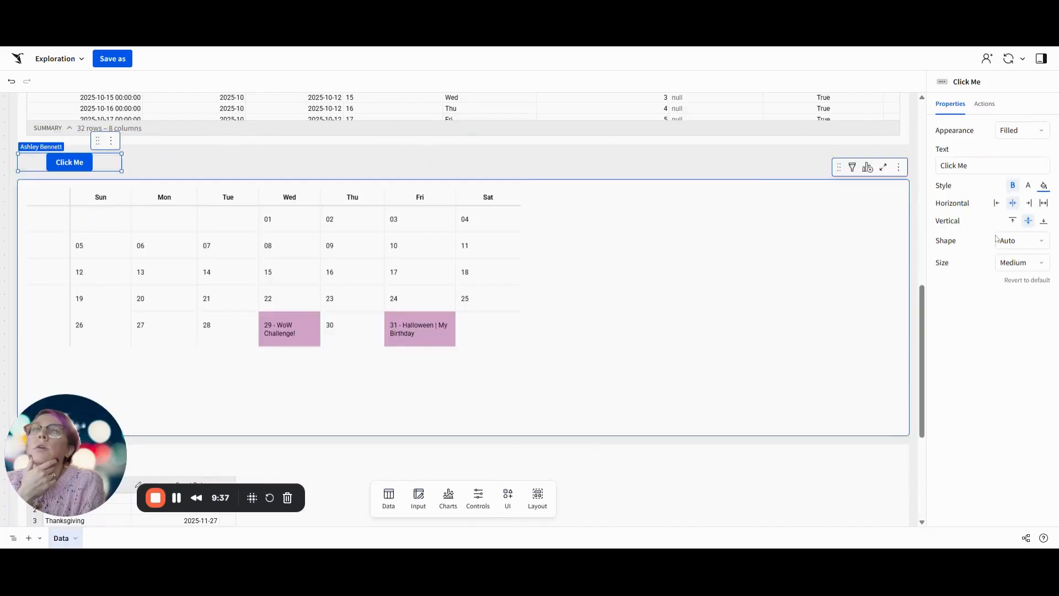
# Stretch the button horizontally to fill its element and change its text to "←"
pyautogui.click(1042, 203)
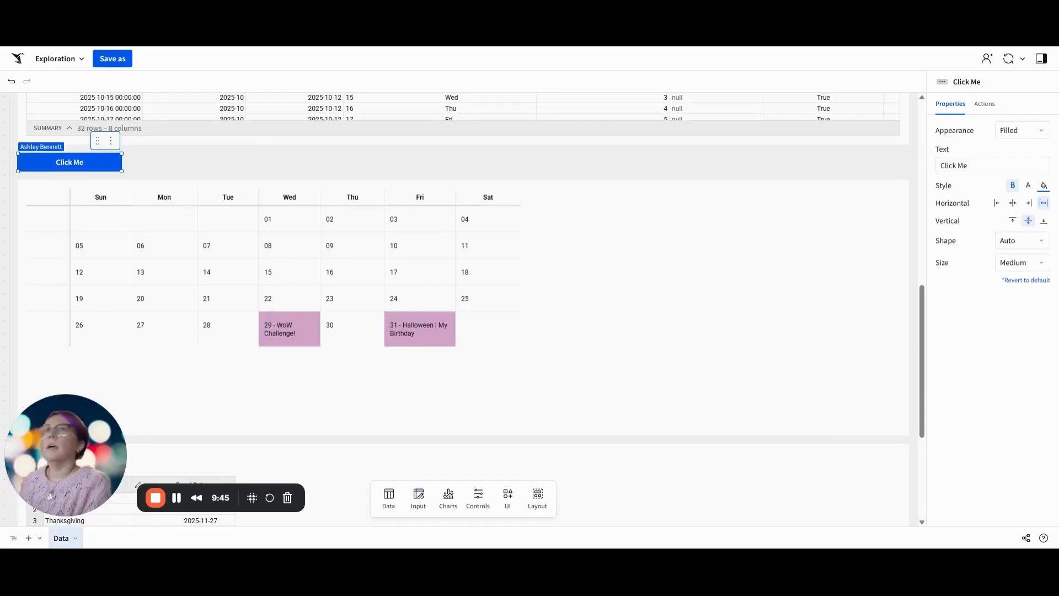
pyautogui.tripleClick(944, 166)
pyautogui.press('BackSpace')
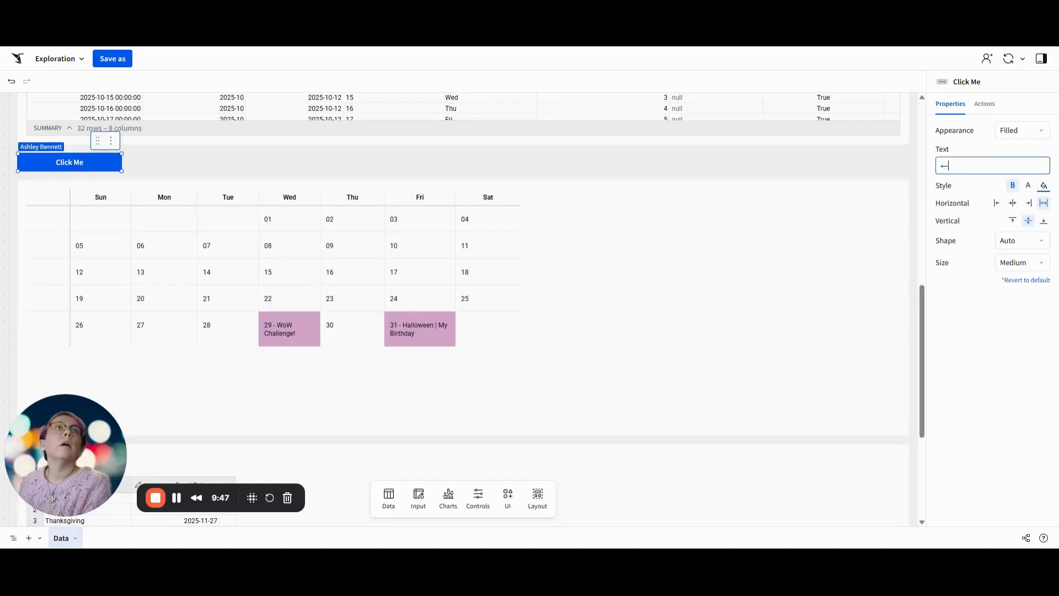
pyautogui.click(968, 303)
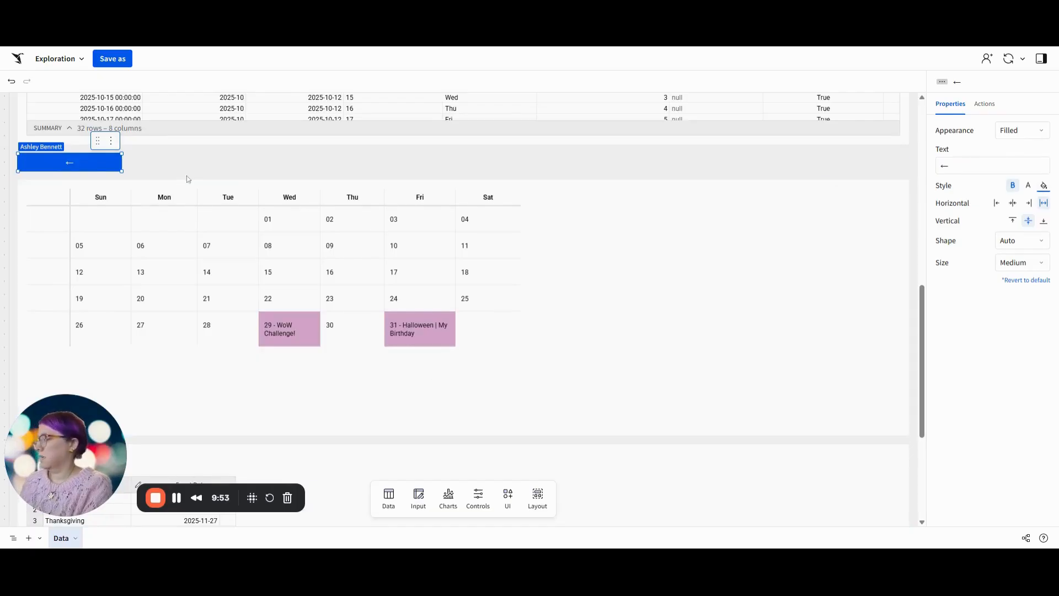
# Add an on-click action to the ← button that sets the Month of Date control value from a formula
pyautogui.click(984, 104)
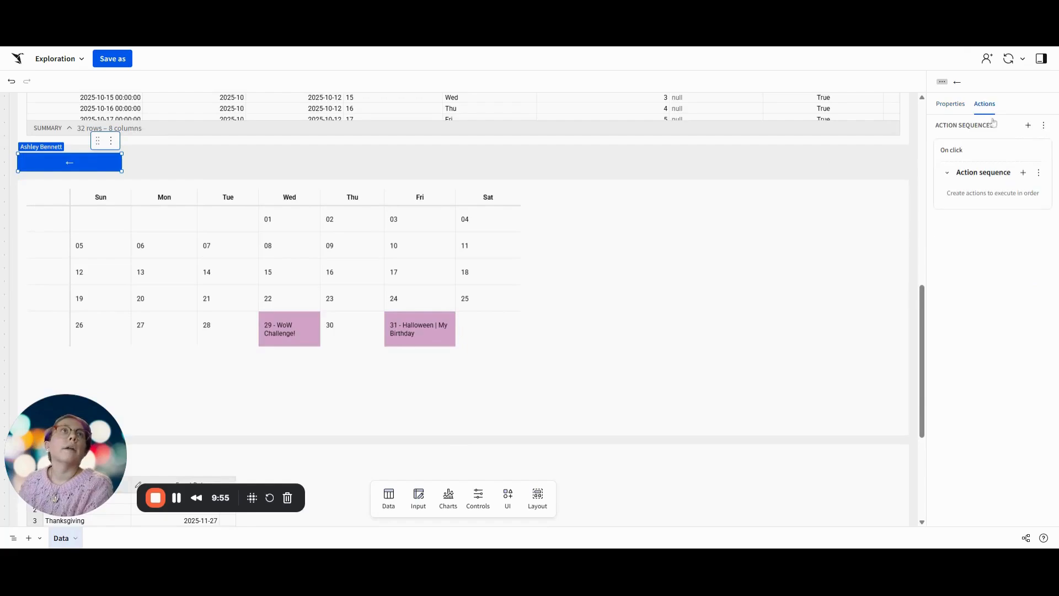
pyautogui.click(1026, 172)
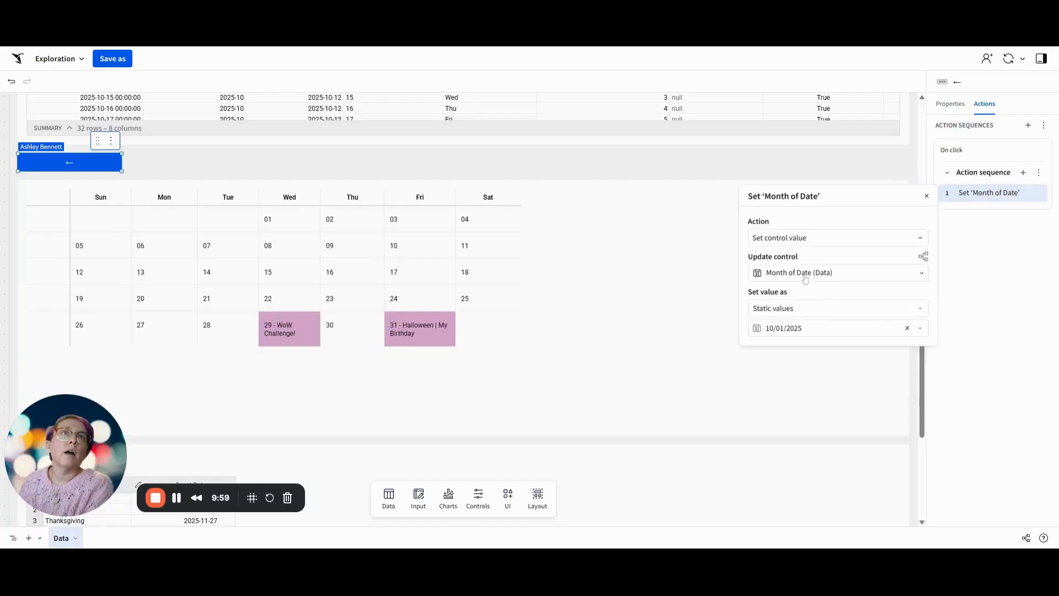
pyautogui.click(811, 307)
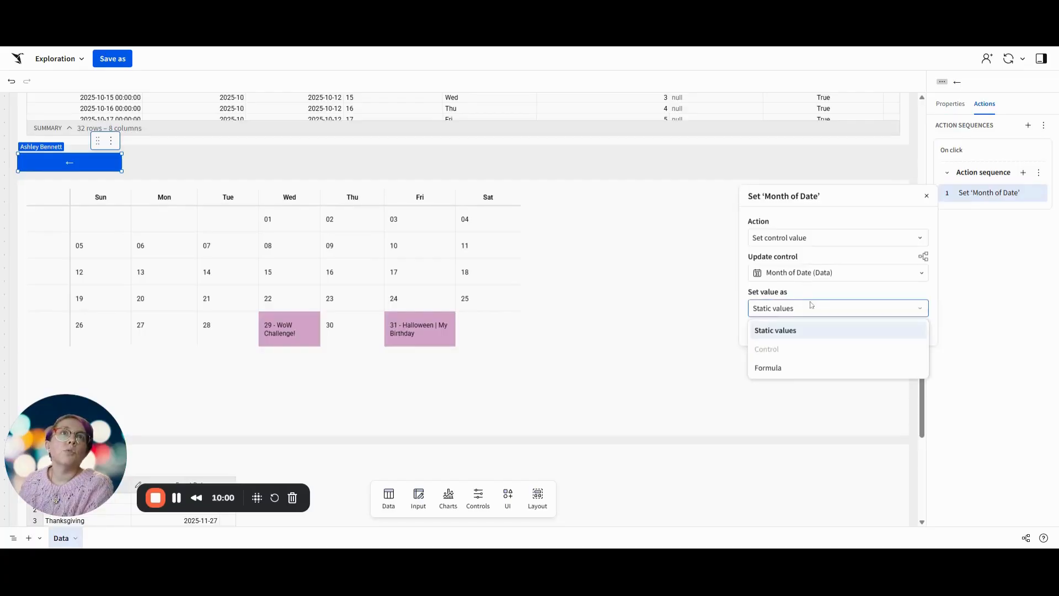
pyautogui.click(793, 367)
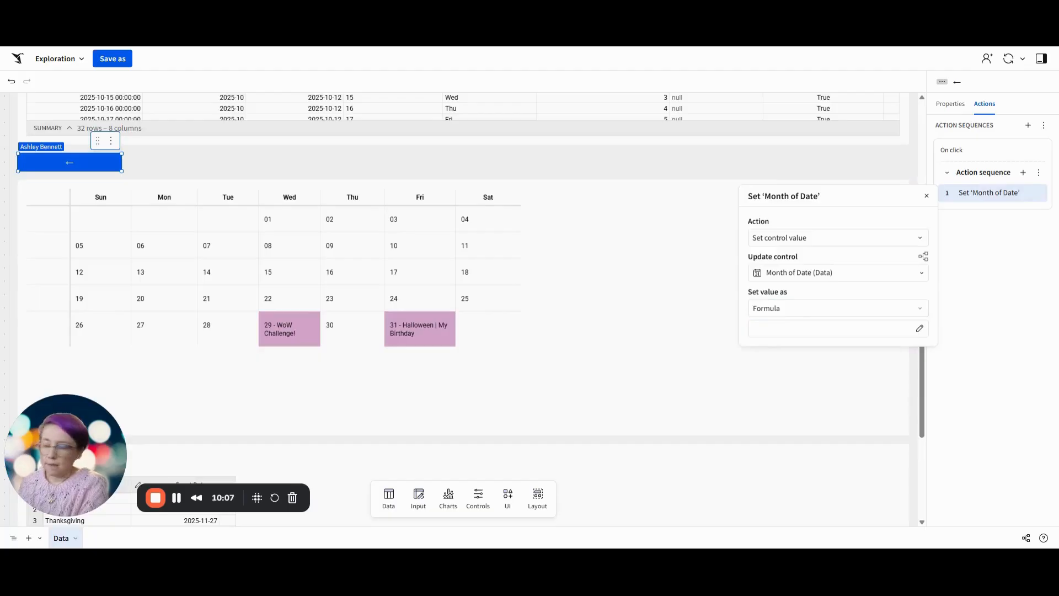
pyautogui.click(800, 309)
pyautogui.click(798, 331)
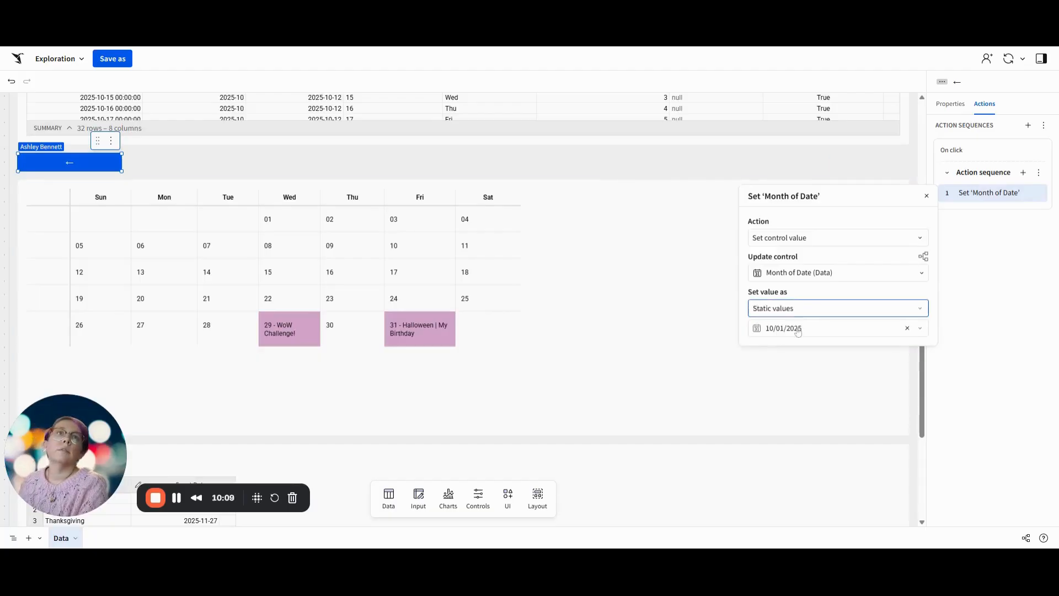
pyautogui.click(804, 309)
pyautogui.click(790, 368)
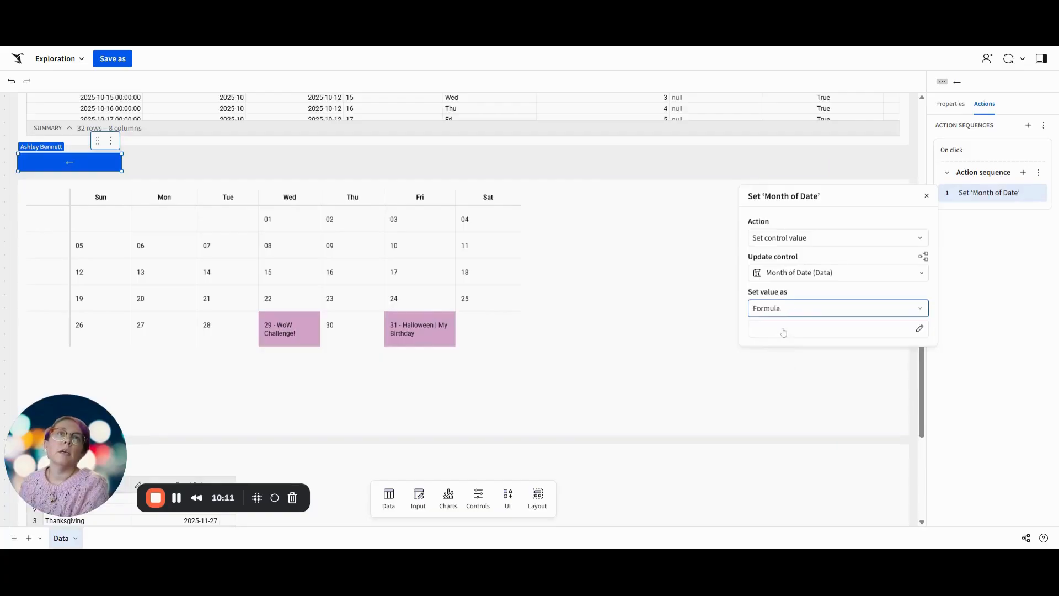
# Enter DateAdd("month", -1, [Month-of-Date]) as the formula for the ← button's action
pyautogui.click(784, 330)
pyautogui.write('DateAdd("month", -1, [Month-of-Date])')
pyautogui.press('Return')
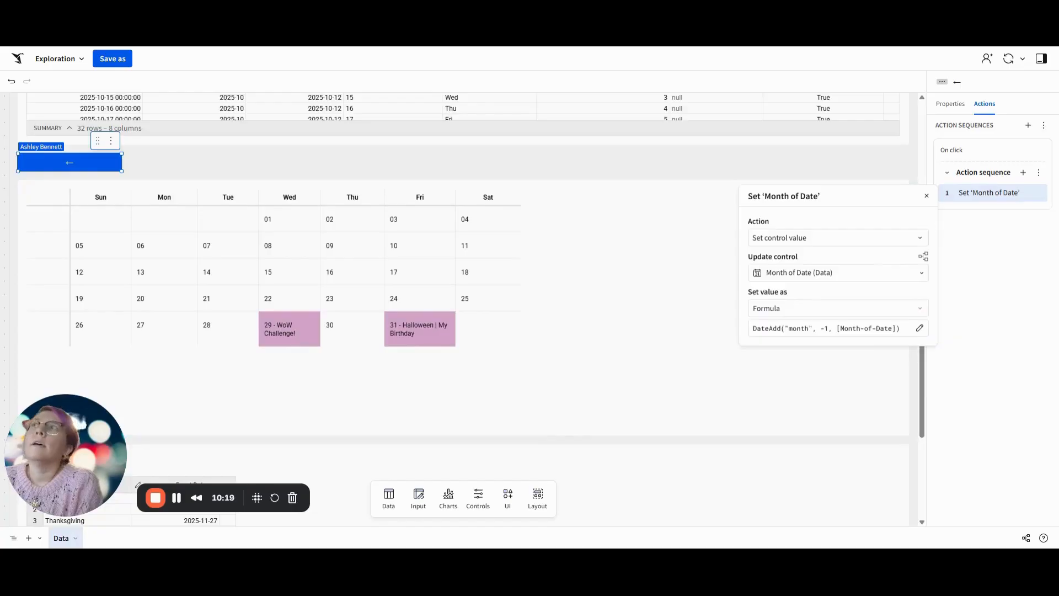
# Duplicate the ← button, place the copy at the right end of the same row, and trim the leftover space above the calendar
pyautogui.click(111, 142)
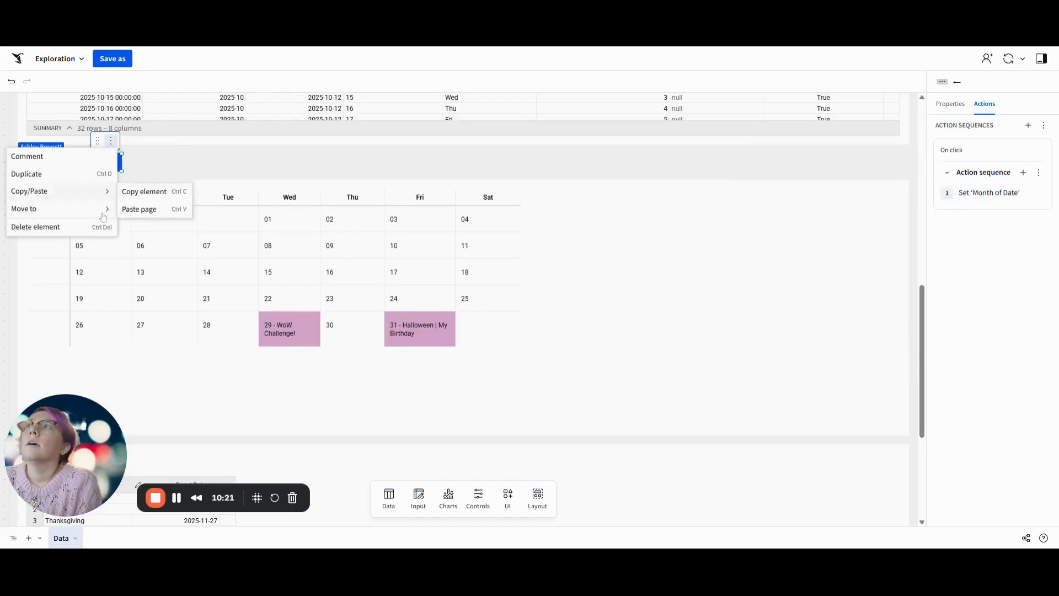
pyautogui.click(33, 173)
pyautogui.moveTo(99, 165); pyautogui.dragTo(886, 142)
pyautogui.click(689, 198)
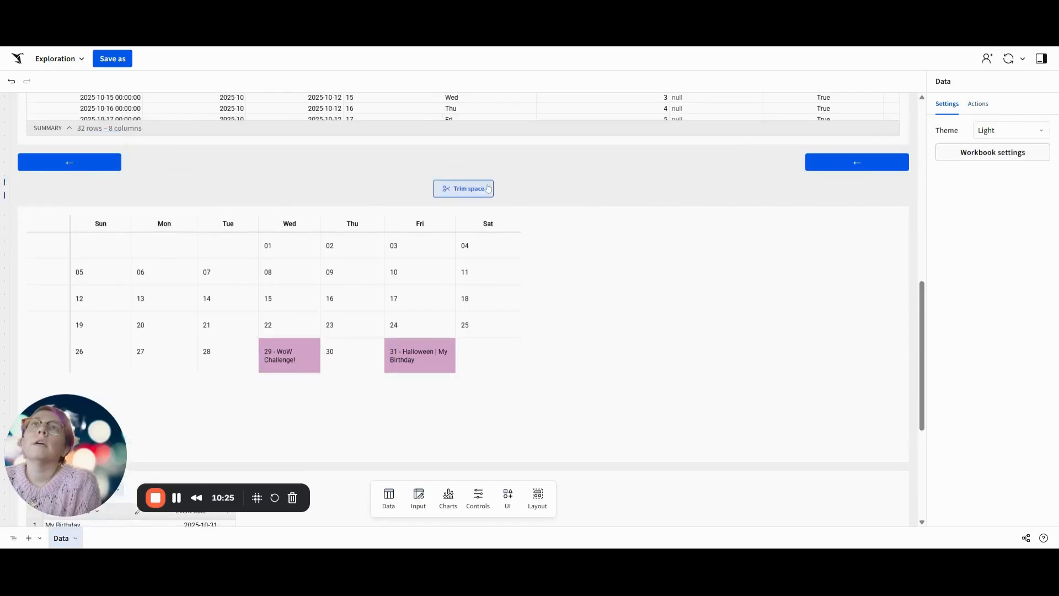
pyautogui.click(474, 189)
# Change the formula in the duplicated button's Set 'Month of Date' action to DateAdd("month", 1, [Month-of-Date])
pyautogui.click(888, 142)
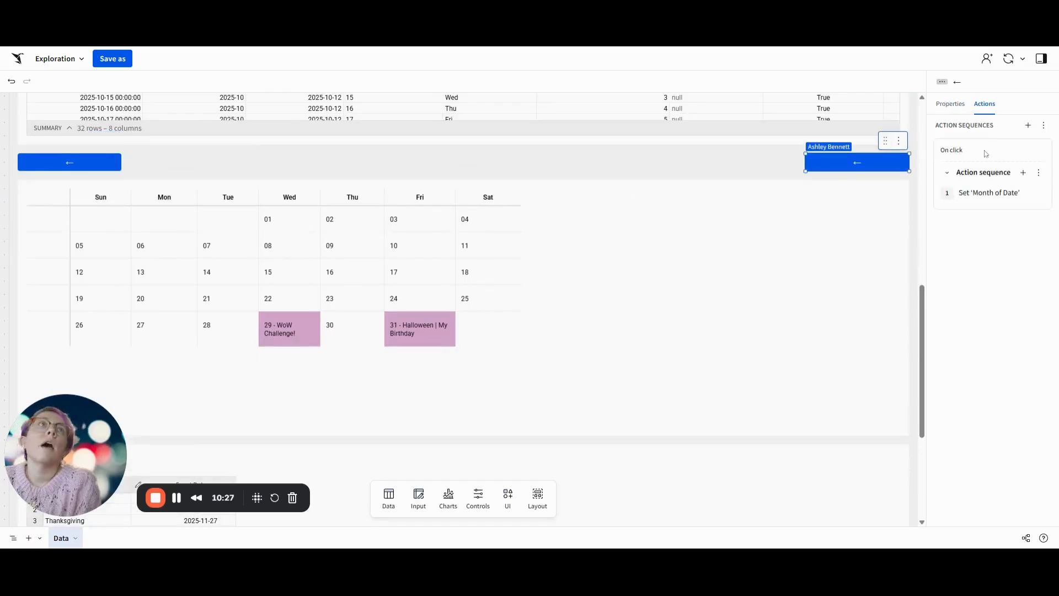
pyautogui.click(990, 192)
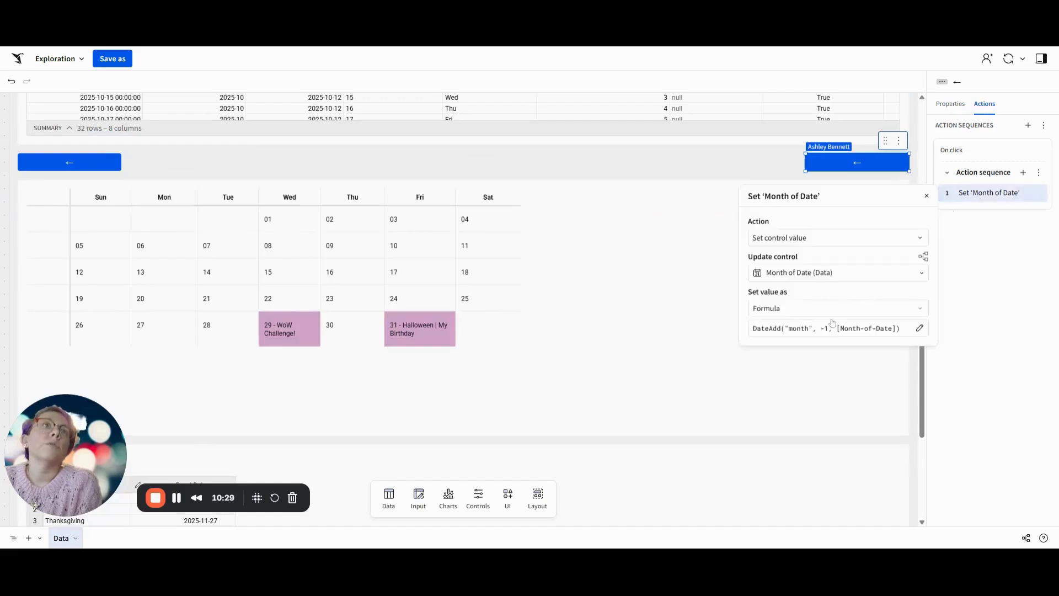
pyautogui.click(829, 329)
pyautogui.click(806, 349)
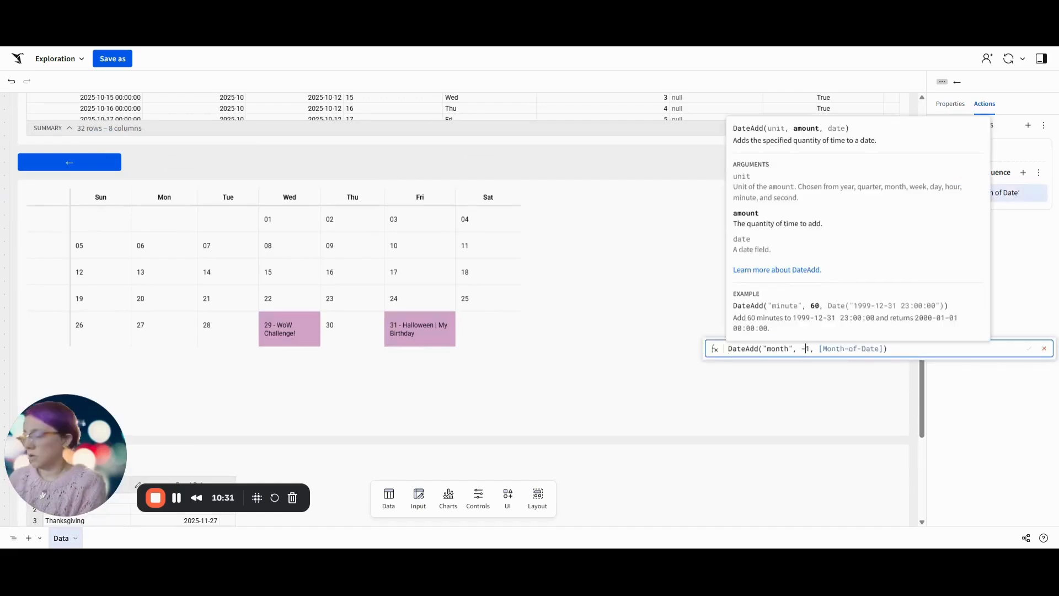
pyautogui.press('BackSpace')
pyautogui.press('Return')
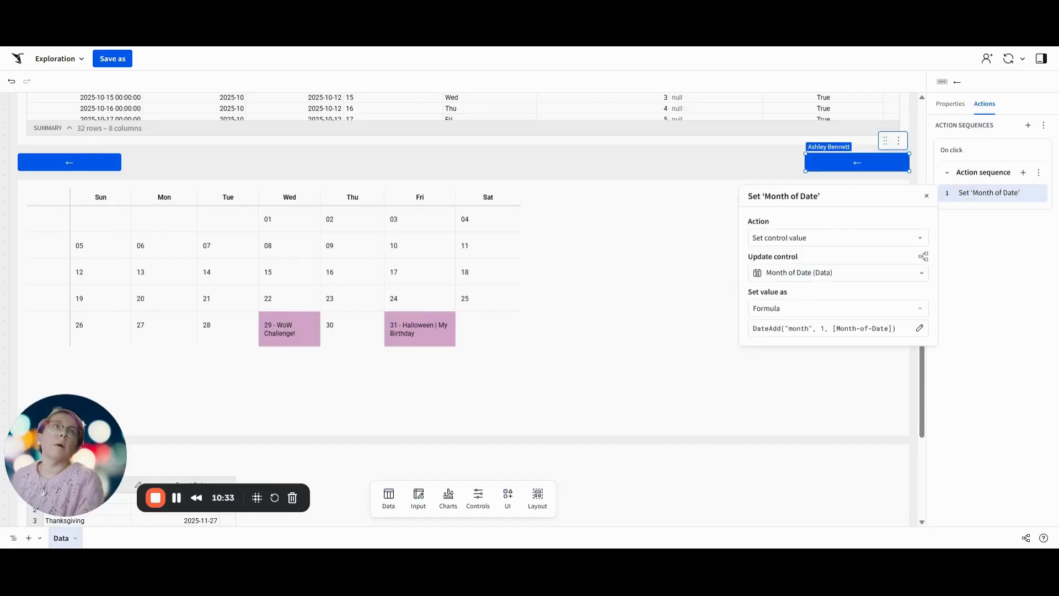
pyautogui.click(1002, 276)
# Change the duplicated button's text to "→"
pyautogui.click(943, 108)
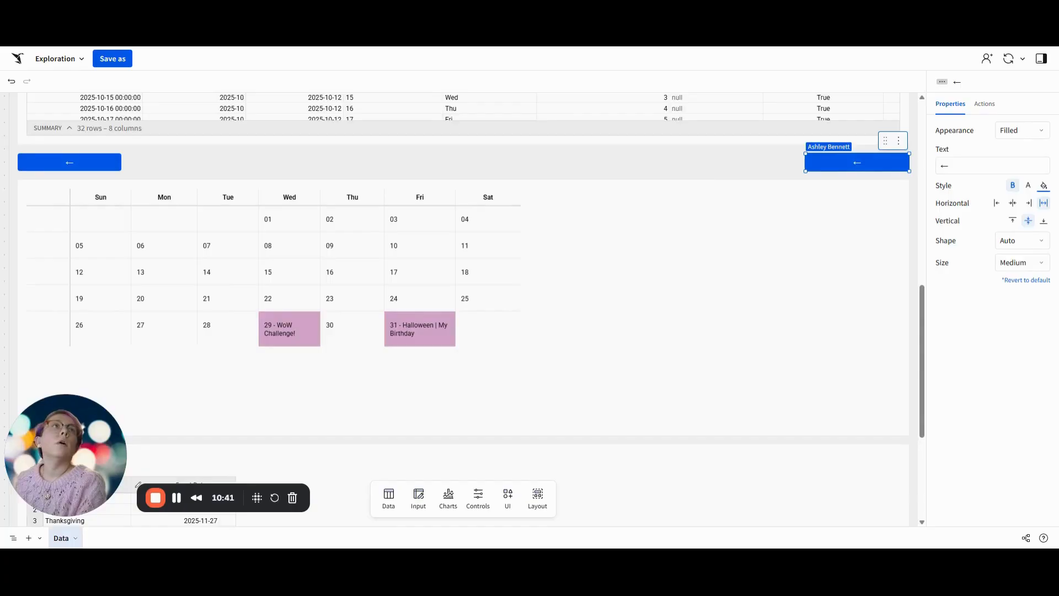
pyautogui.click(982, 165)
pyautogui.hotkey('ctrl', 'a')
pyautogui.write('→')
pyautogui.press('Return')
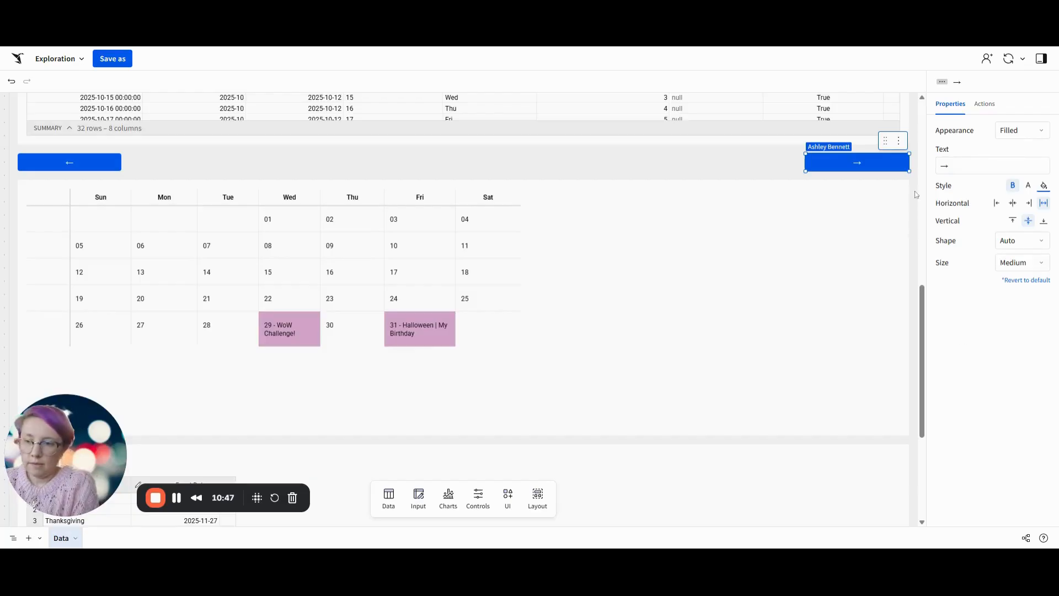
# Add a text element filling the space between the two arrow buttons, centred and styled as Small heading
pyautogui.click(506, 499)
pyautogui.moveTo(448, 400); pyautogui.dragTo(437, 167)
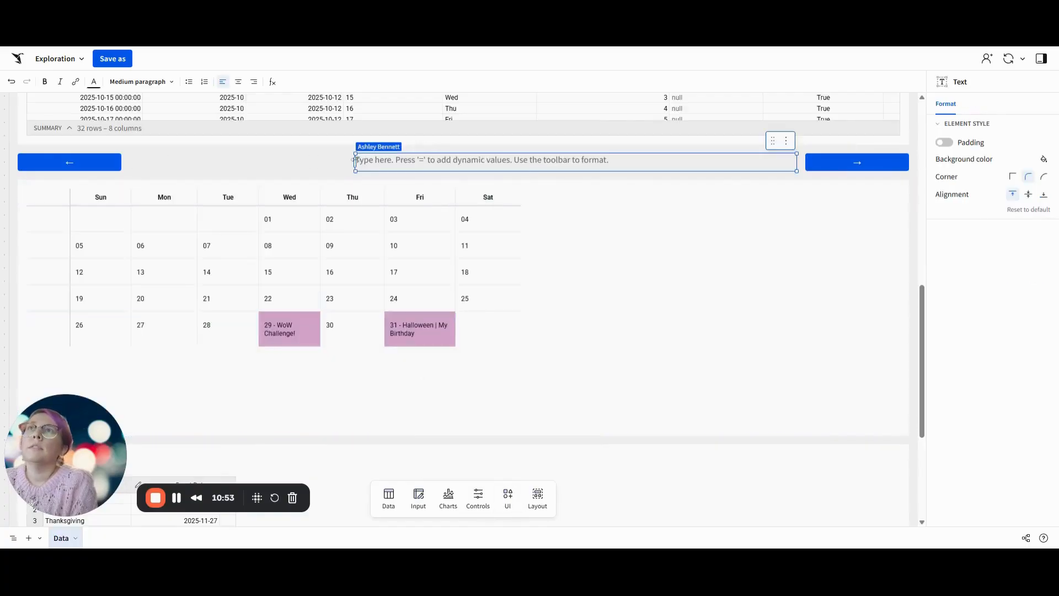
pyautogui.moveTo(355, 163); pyautogui.dragTo(130, 159)
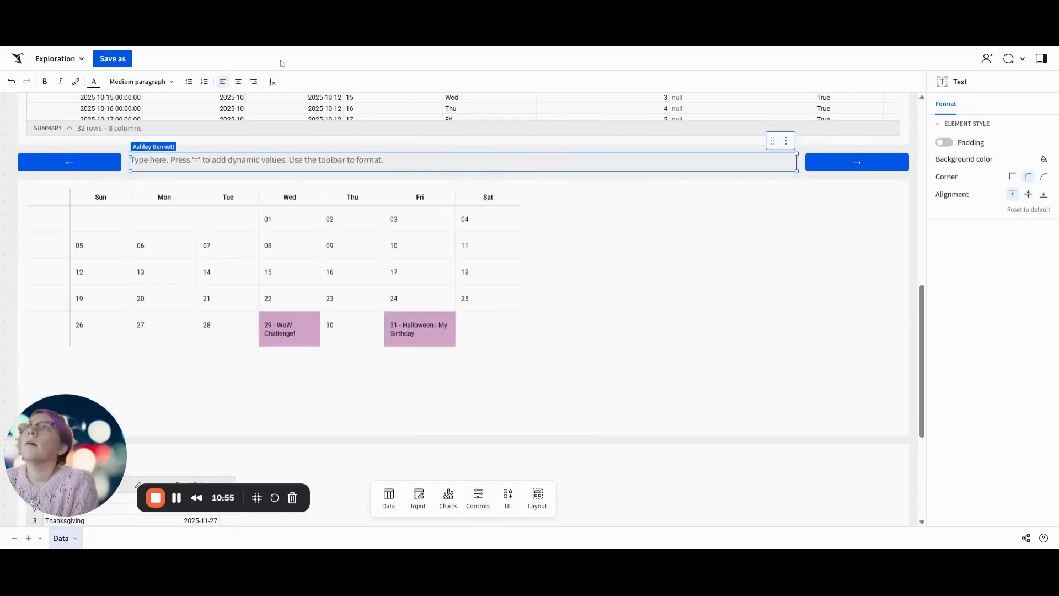
pyautogui.click(237, 82)
pyautogui.click(139, 81)
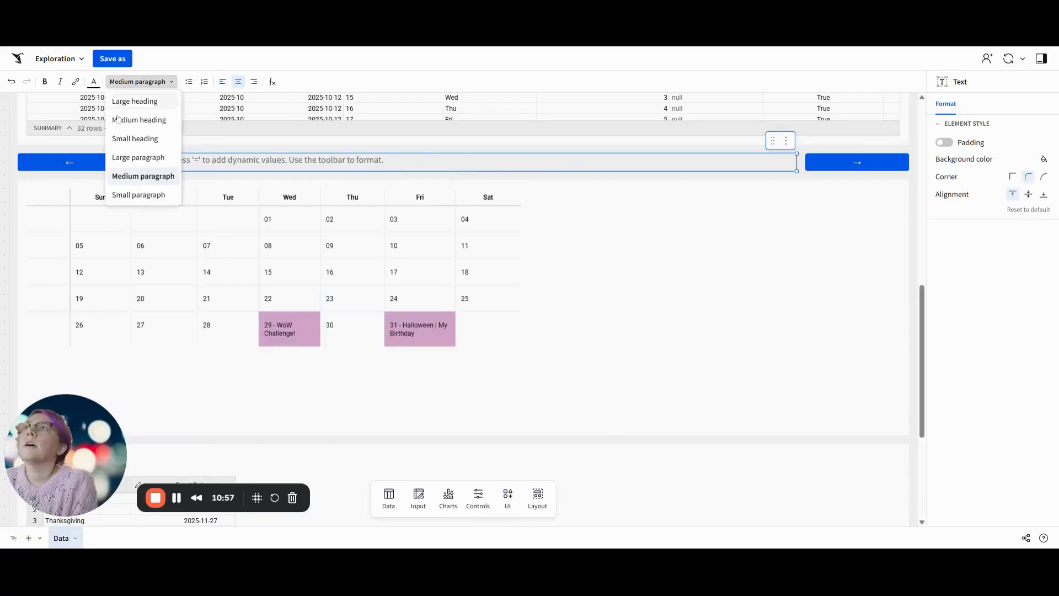
pyautogui.click(128, 140)
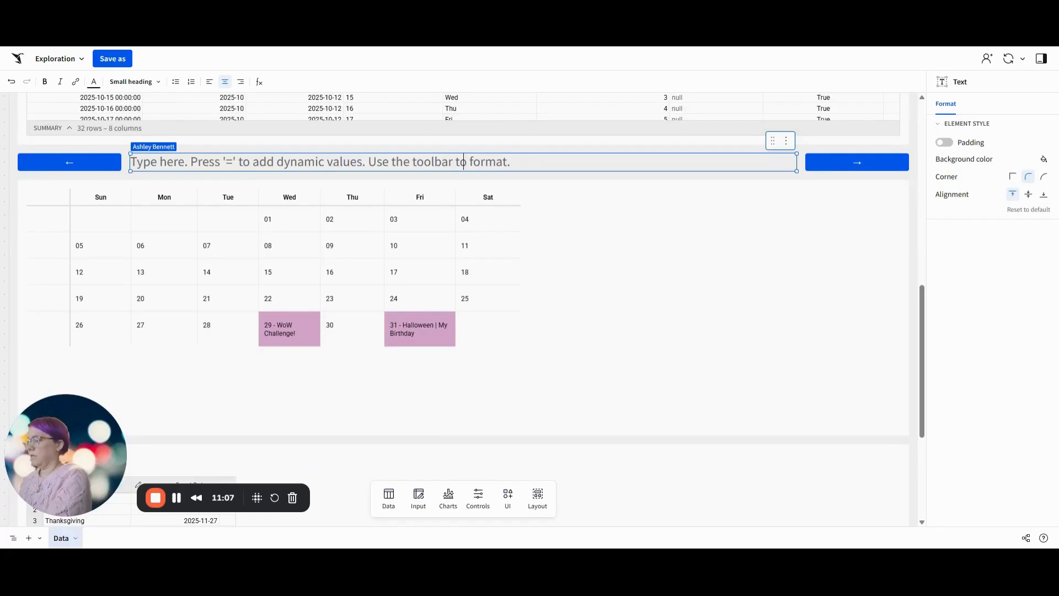
# Insert the dynamic value DateFormat([Month-of-Date], "%B %Y") in the text element between the arrow buttons
pyautogui.write('=')
pyautogui.hotkey('ctrl', 'v')
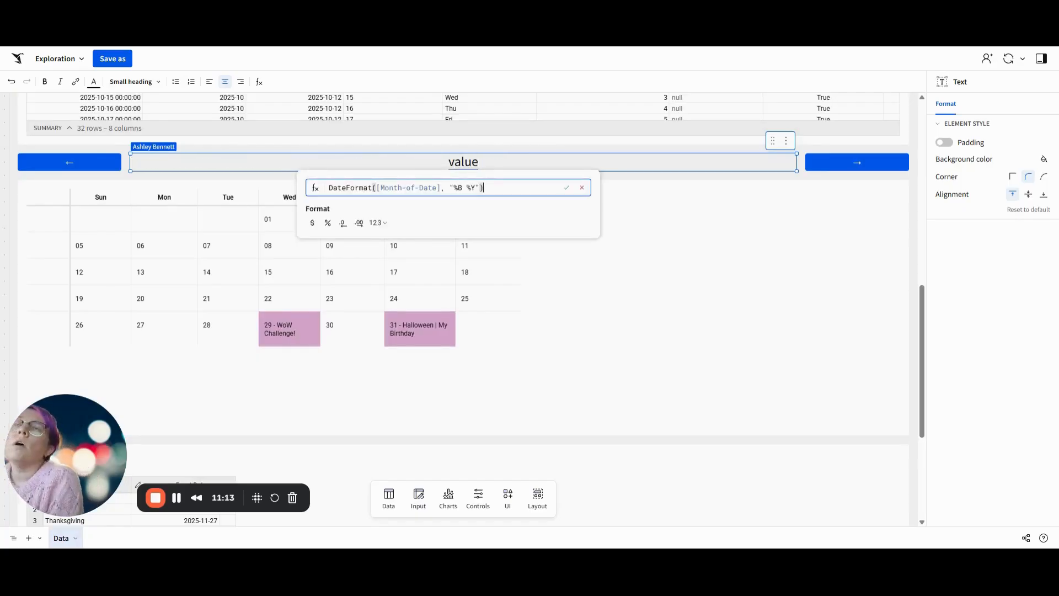
pyautogui.press('Return')
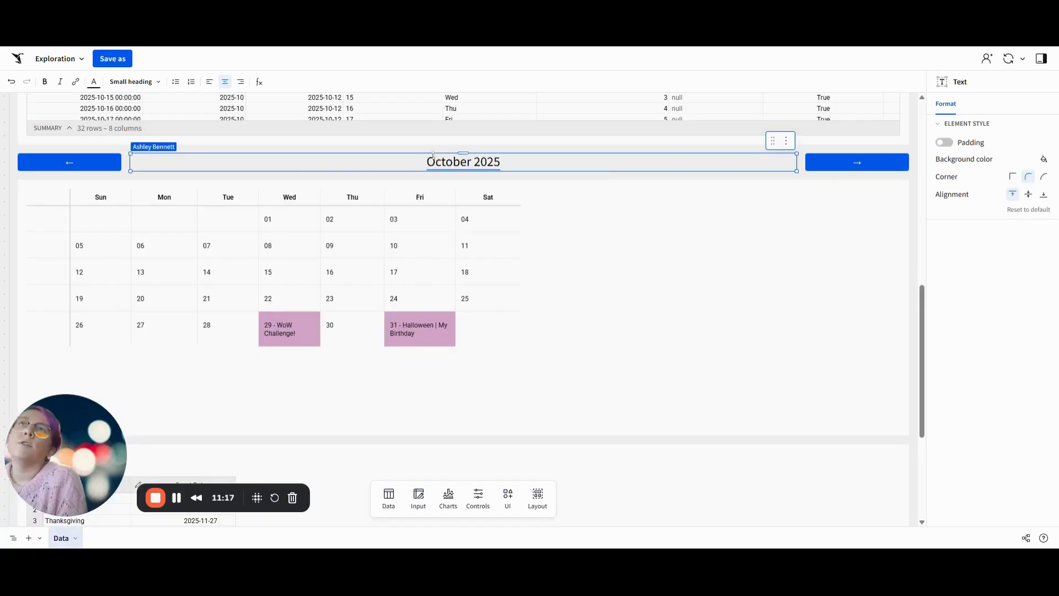
pyautogui.click(844, 250)
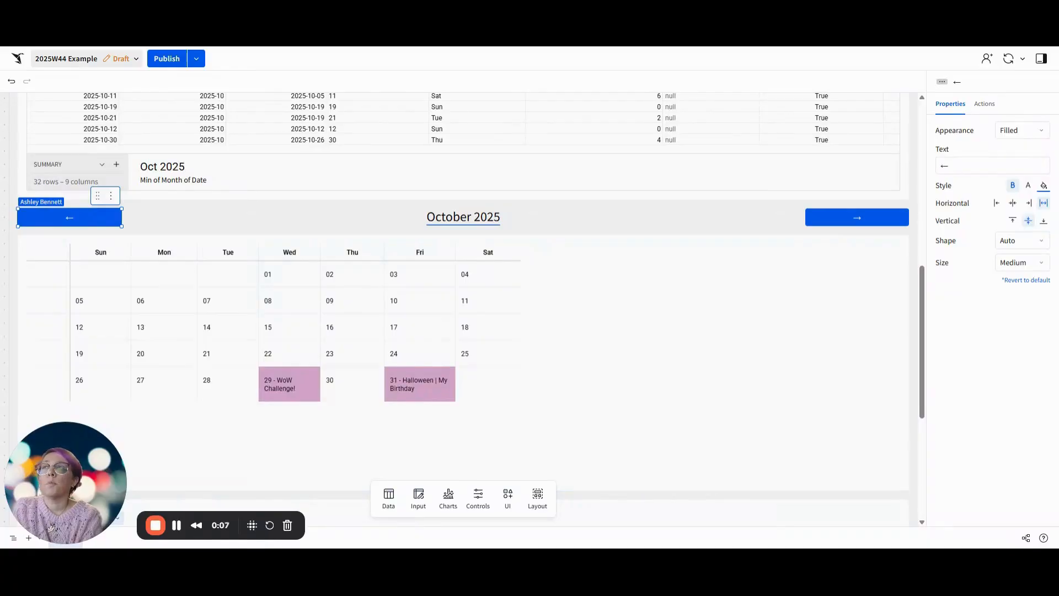
# Test the → and ← buttons by moving the calendar forward to December 2025 and back to October 2025
pyautogui.click(830, 219)
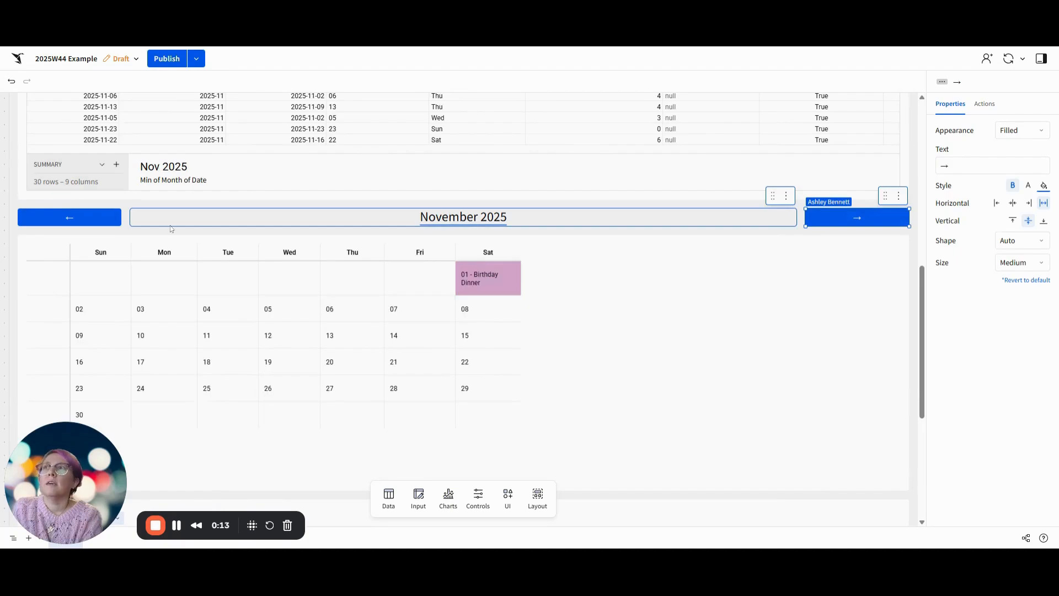
pyautogui.click(104, 218)
pyautogui.click(832, 220)
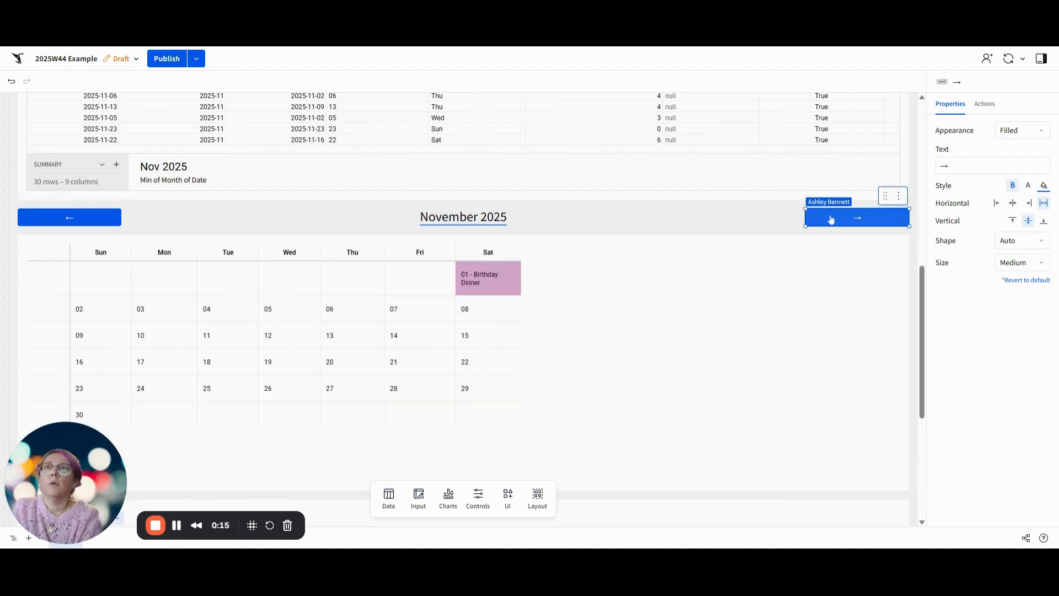
pyautogui.click(831, 220)
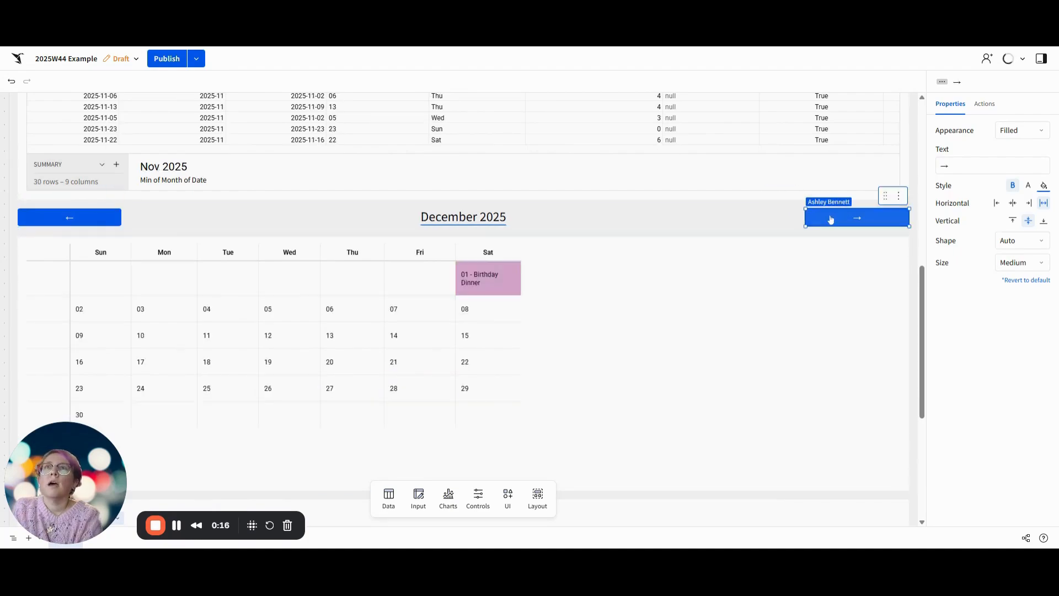
pyautogui.click(76, 223)
pyautogui.click(76, 223)
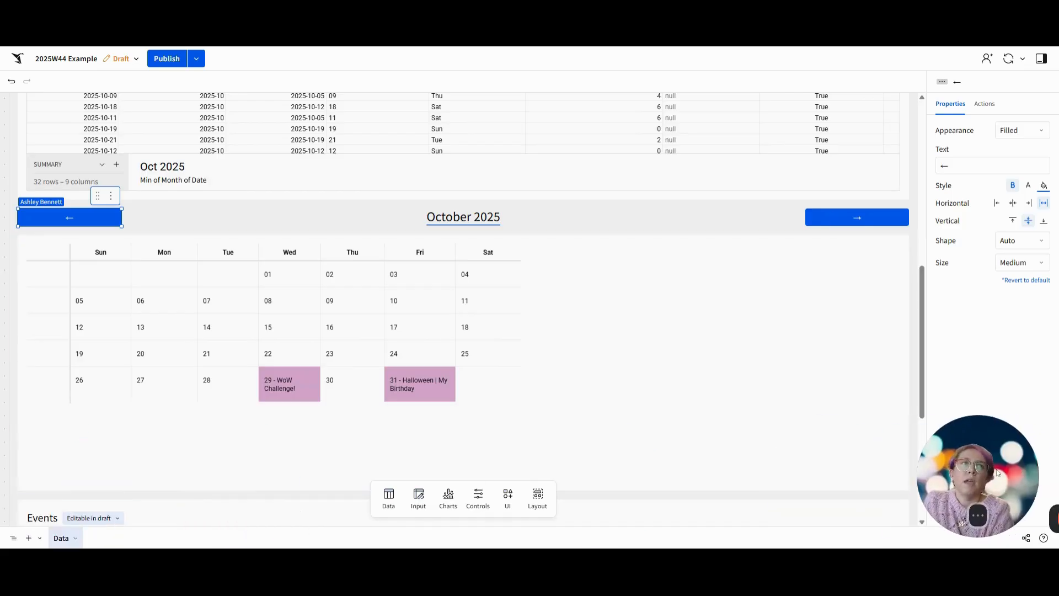
# Add a modal to the workbook and rename it "Modal - Add Event"
pyautogui.click(40, 538)
pyautogui.click(69, 518)
pyautogui.doubleClick(113, 537)
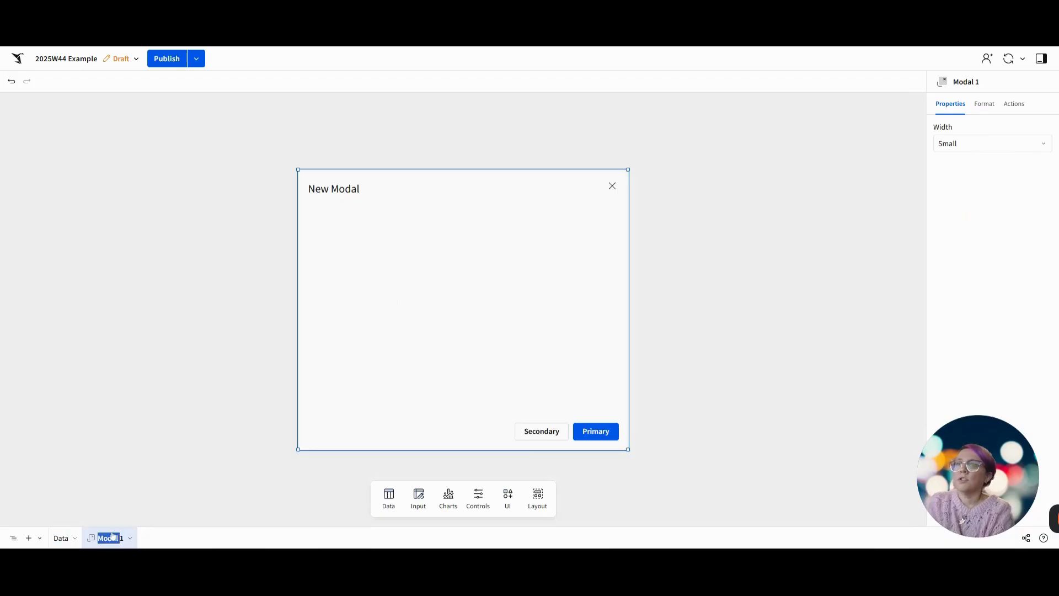
pyautogui.doubleClick(111, 539)
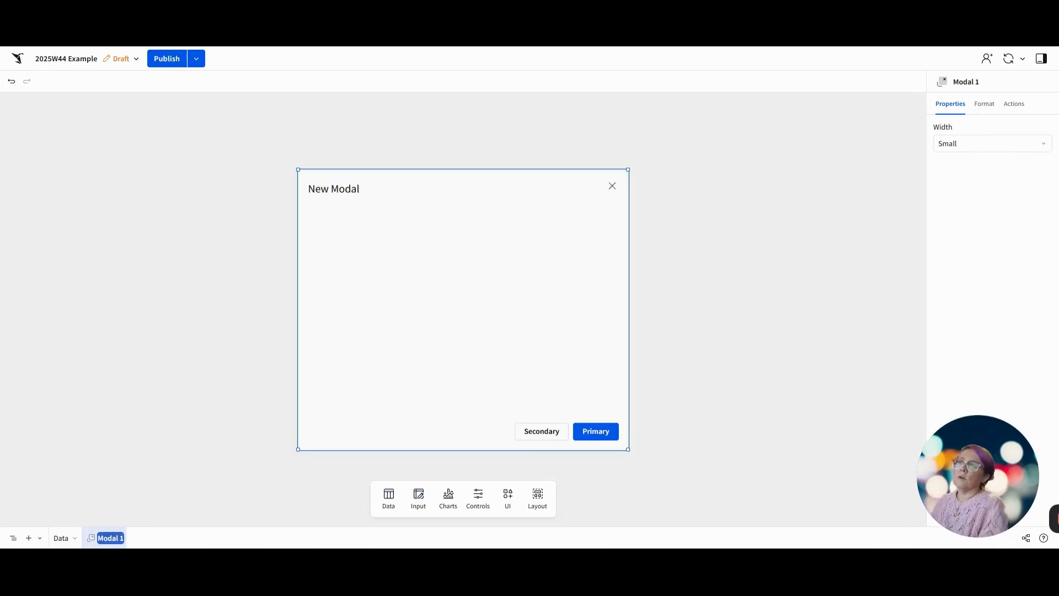
pyautogui.press('Right')
pyautogui.press('BackSpace')
pyautogui.write('- A')
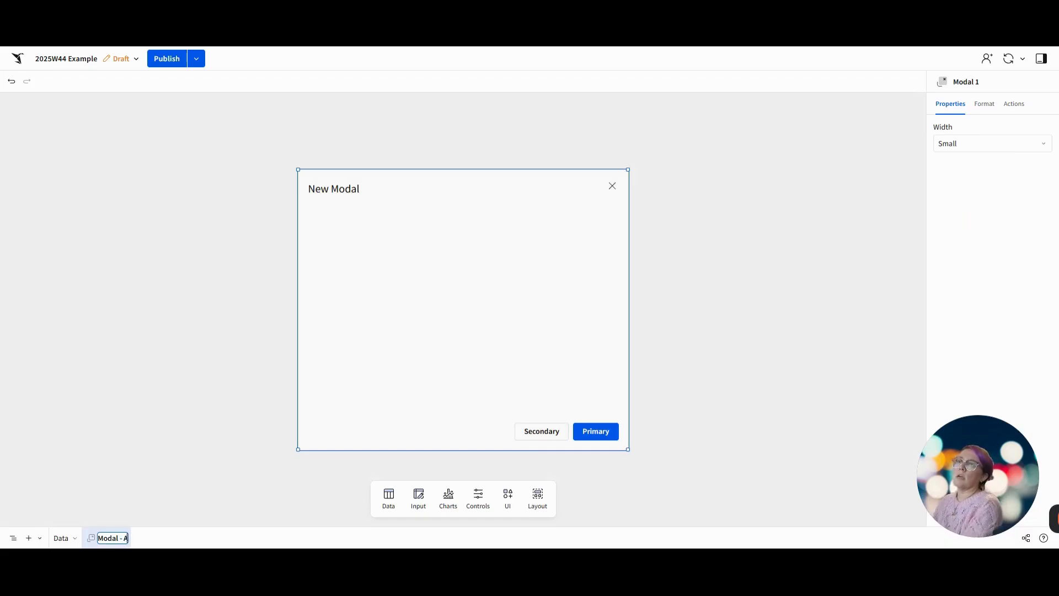
pyautogui.write('dd event')
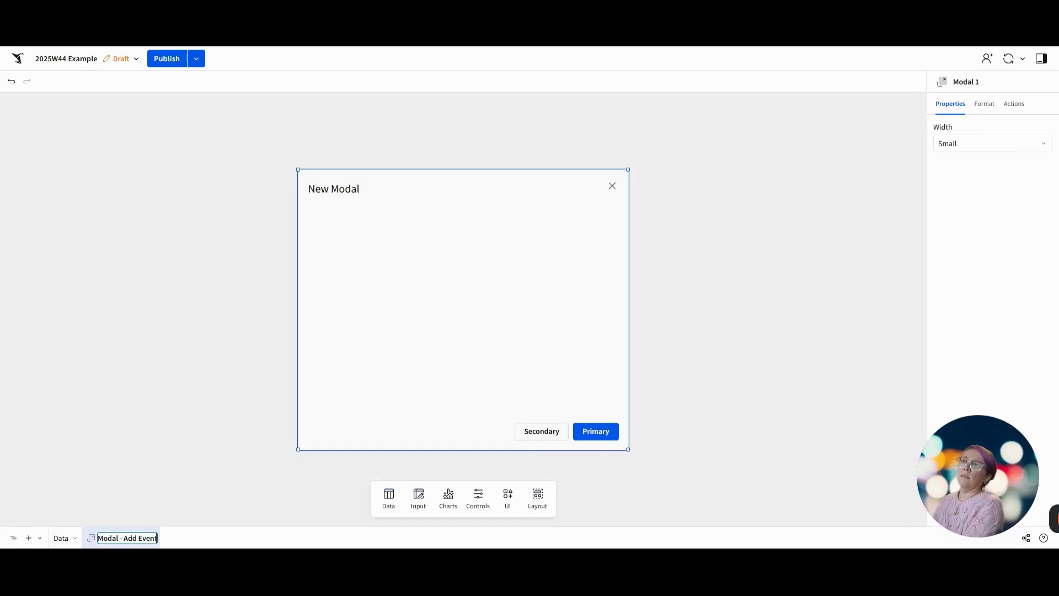
pyautogui.press('Return')
# Change the modal's heading to "Add Event"
pyautogui.click(360, 189)
pyautogui.moveTo(360, 189); pyautogui.dragTo(308, 188)
pyautogui.write('Add Event')
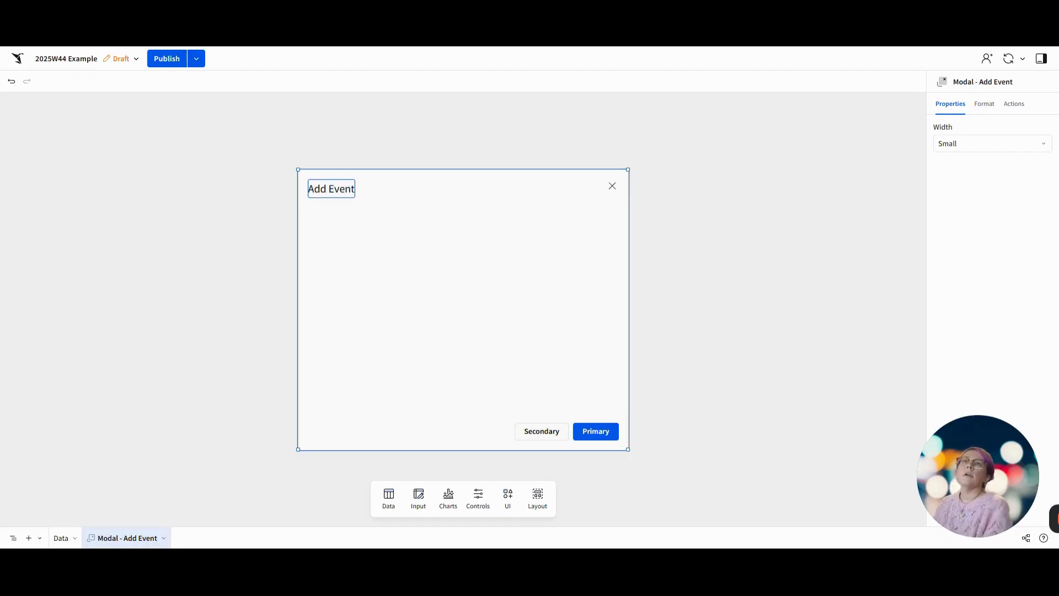
pyautogui.click(478, 258)
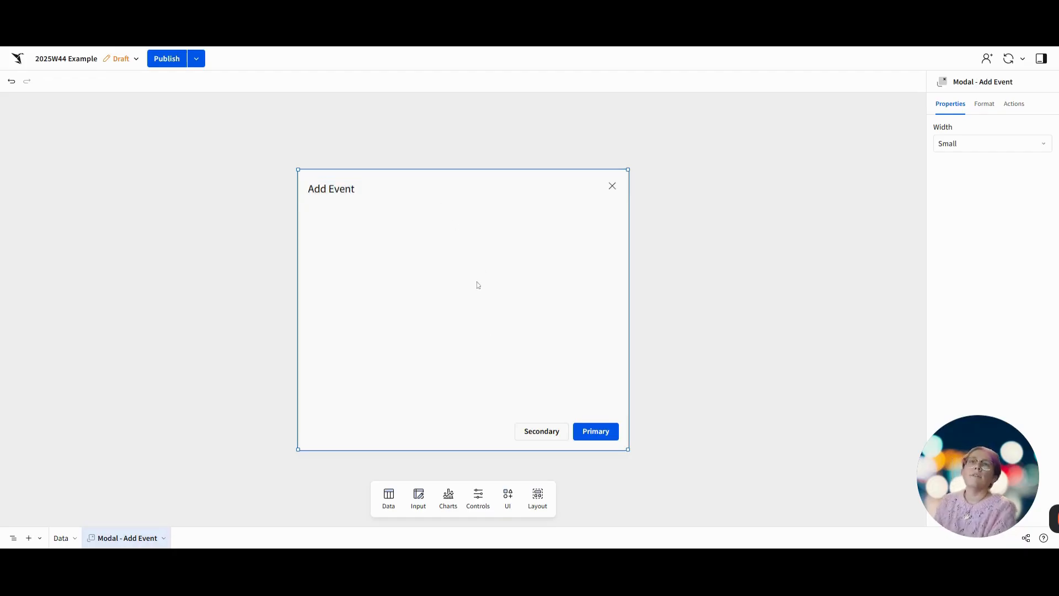
# Add a full-width text input control labelled "Event Name" below the modal's heading
pyautogui.click(478, 498)
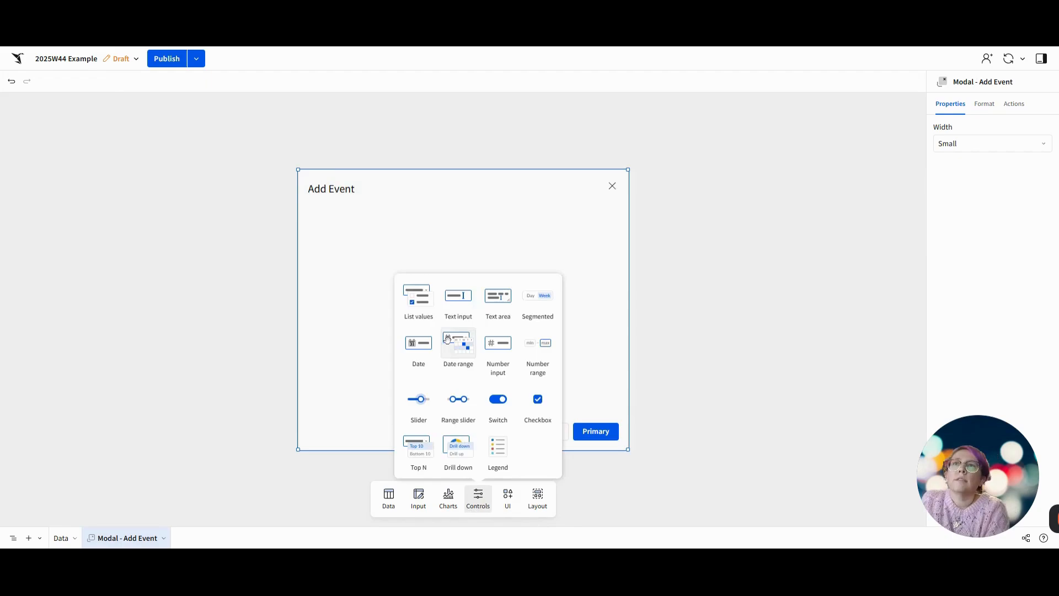
pyautogui.moveTo(458, 296); pyautogui.dragTo(312, 204)
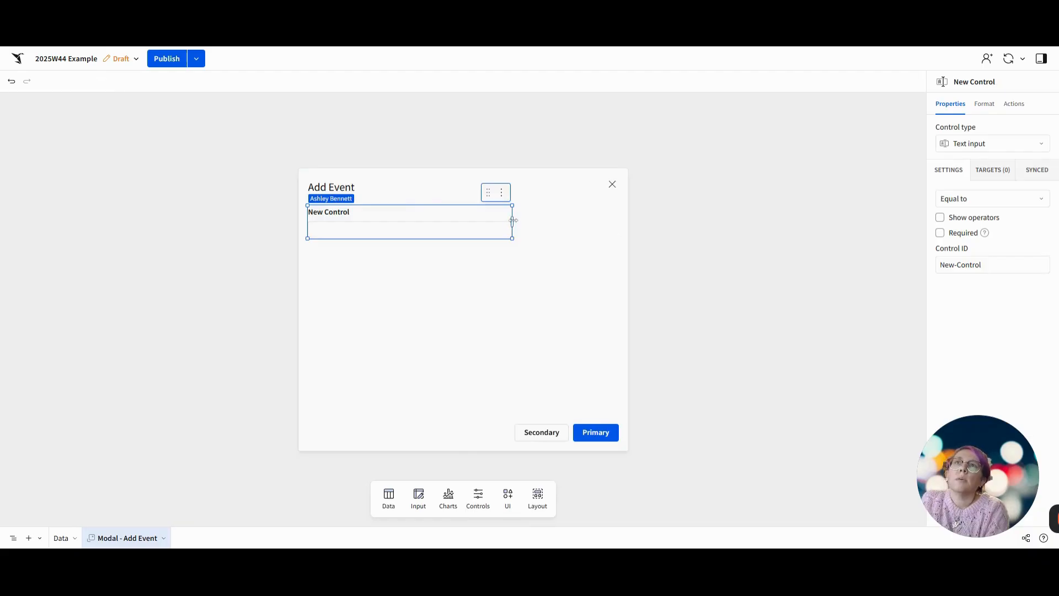
pyautogui.moveTo(510, 221); pyautogui.dragTo(616, 220)
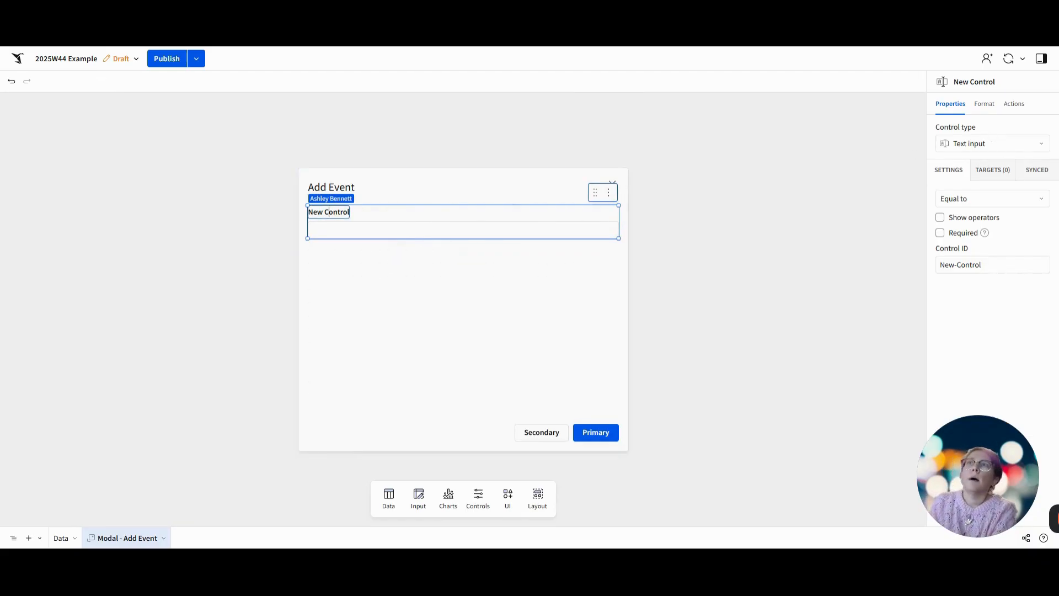
pyautogui.tripleClick(334, 212)
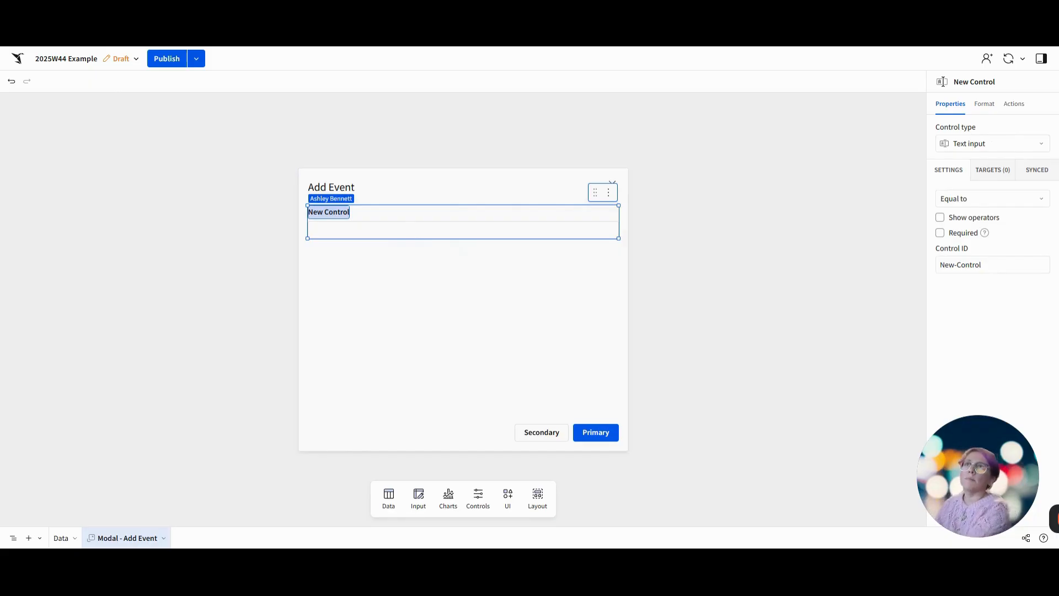
pyautogui.write('Event')
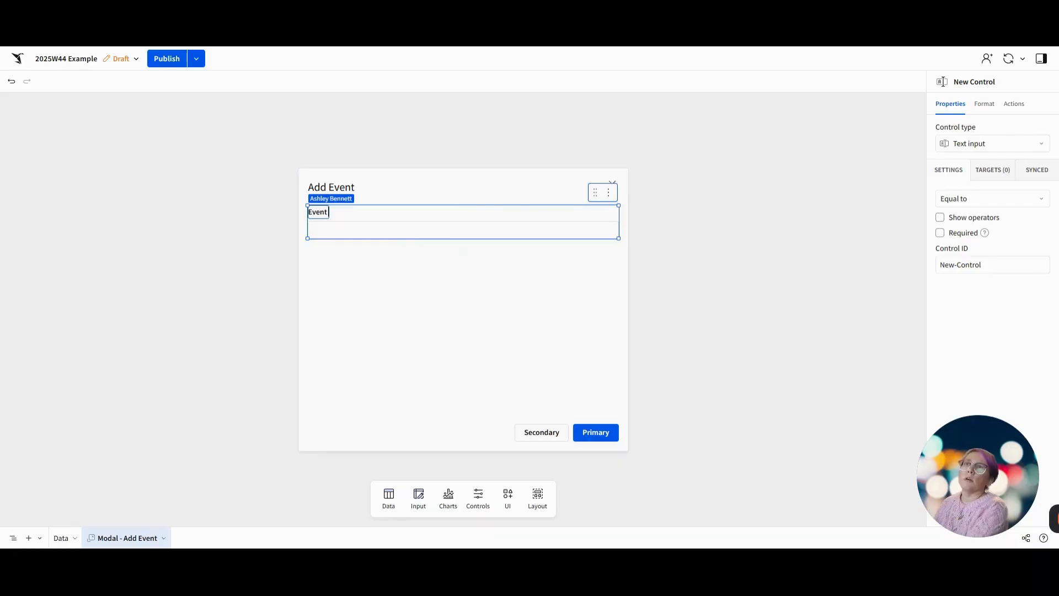
pyautogui.write(' Name')
pyautogui.press('Return')
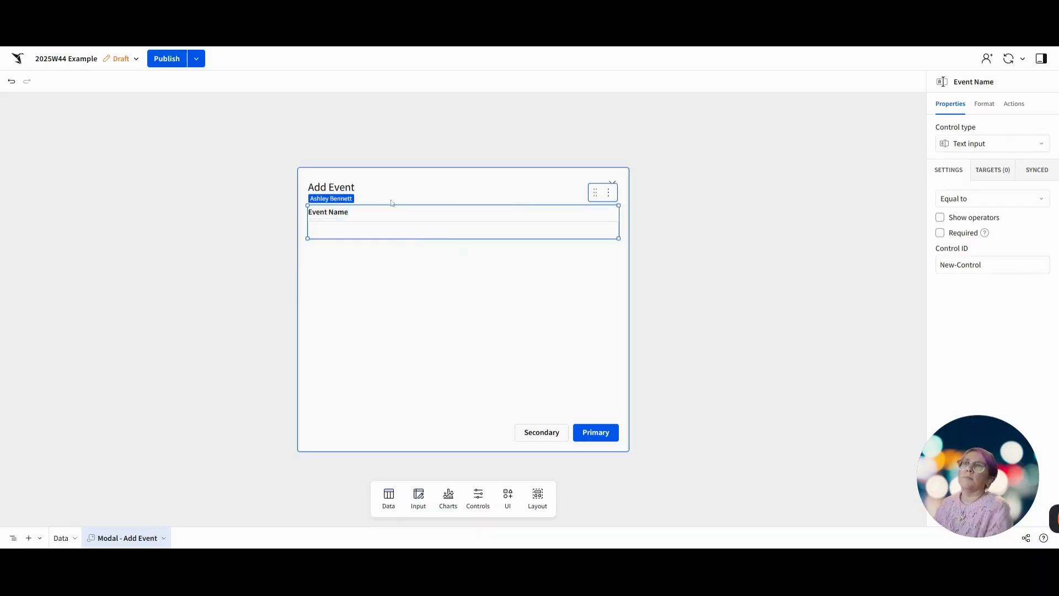
# Set the Event Name control's ID to "ae-Event-Name"
pyautogui.click(981, 265)
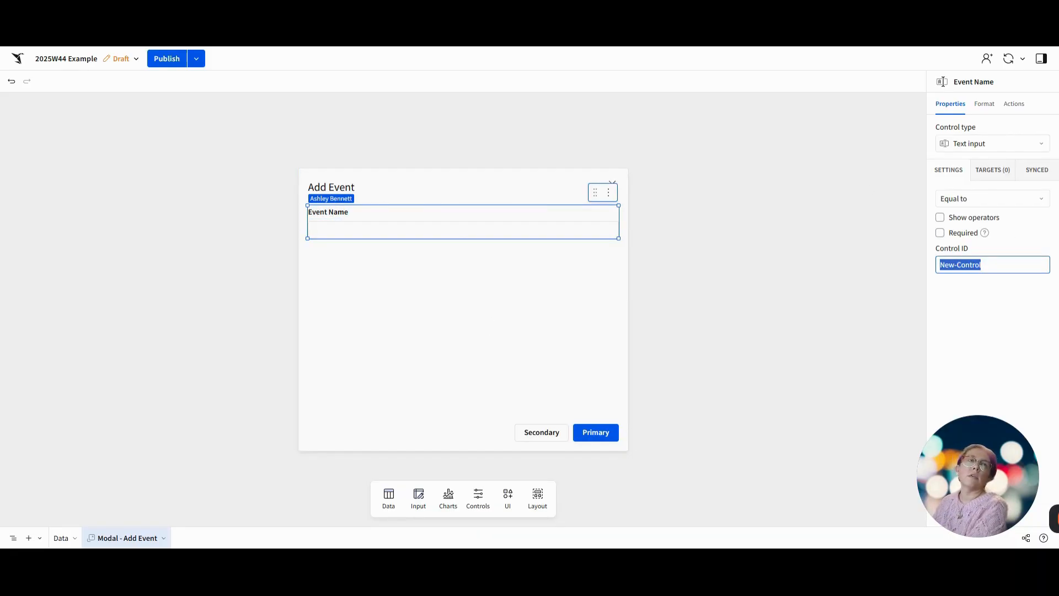
pyautogui.write('ae-E')
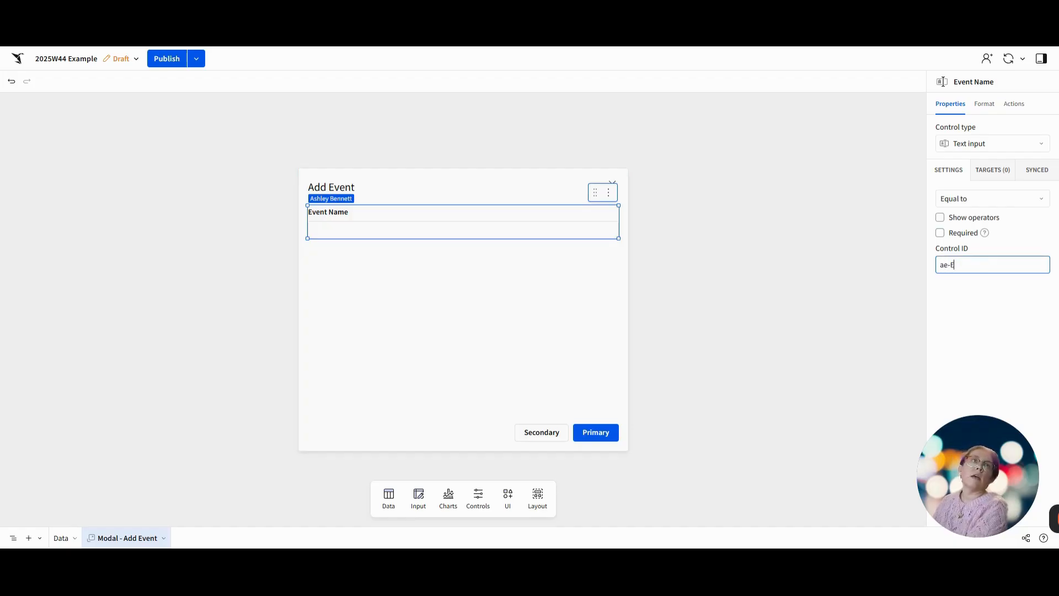
pyautogui.write('vent-Name')
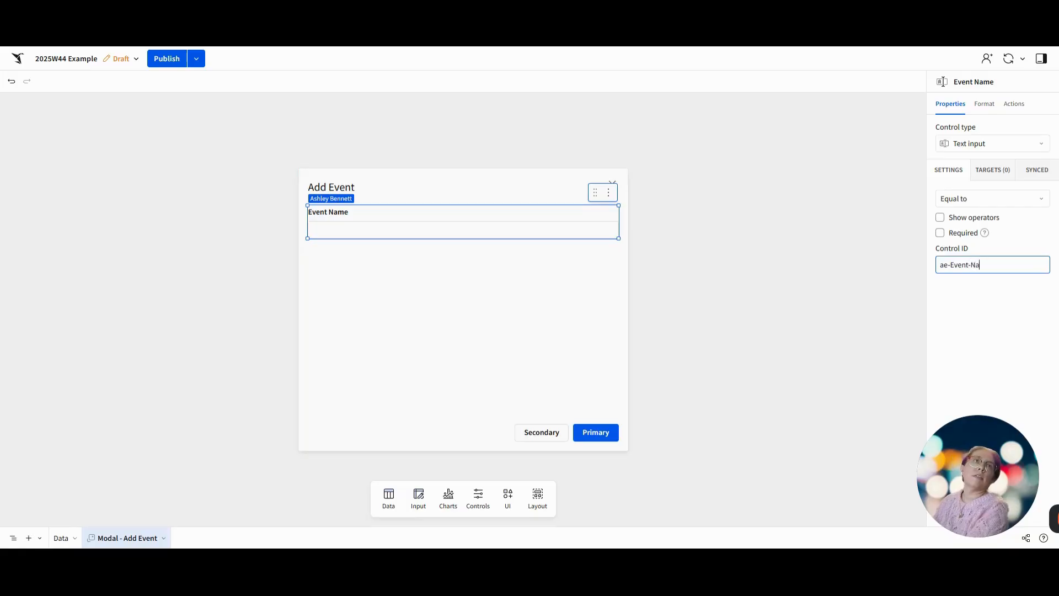
pyautogui.press('Return')
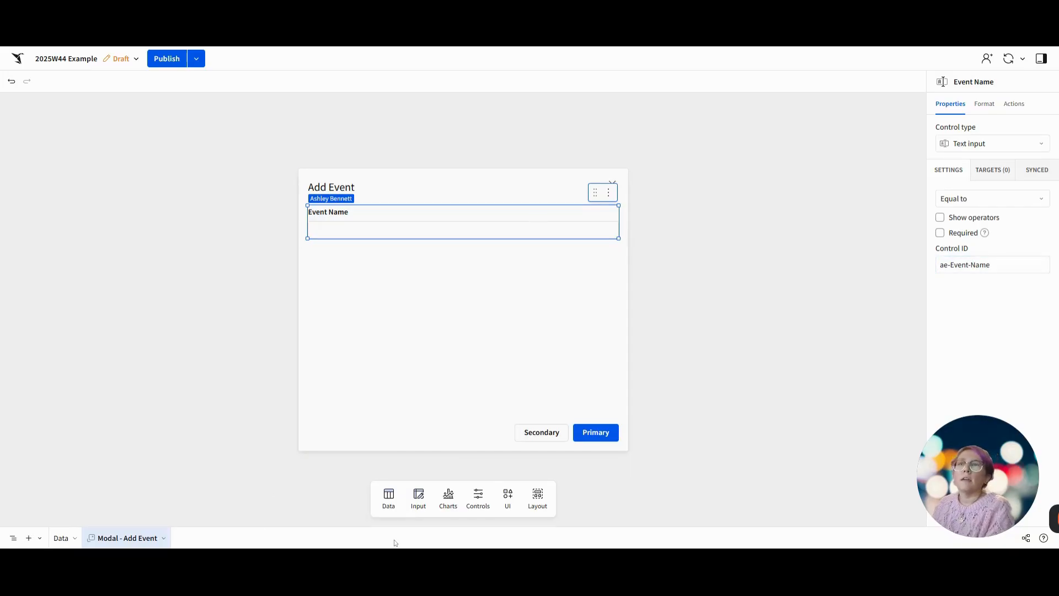
# Add a full-width date control labelled "Event Date" below the Event Name control in the modal
pyautogui.click(479, 499)
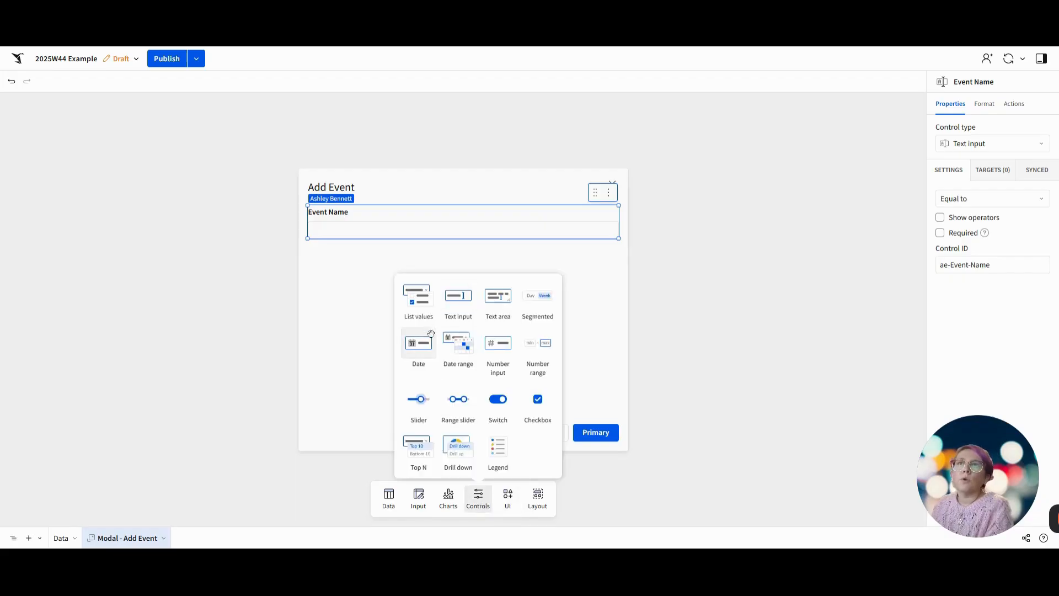
pyautogui.moveTo(419, 342); pyautogui.dragTo(314, 238)
pyautogui.doubleClick(323, 254)
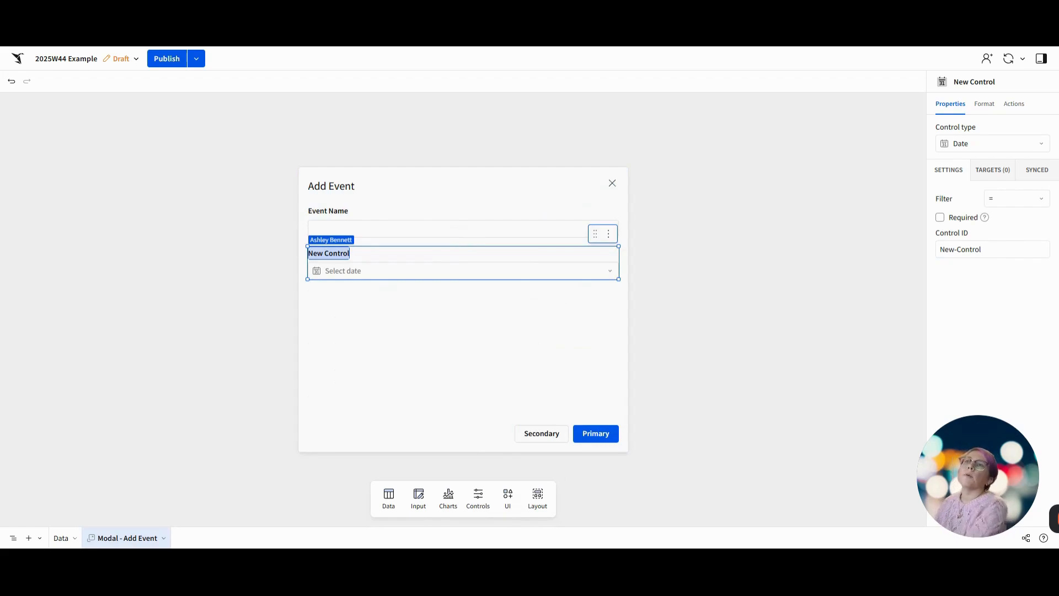
pyautogui.write('Event Date')
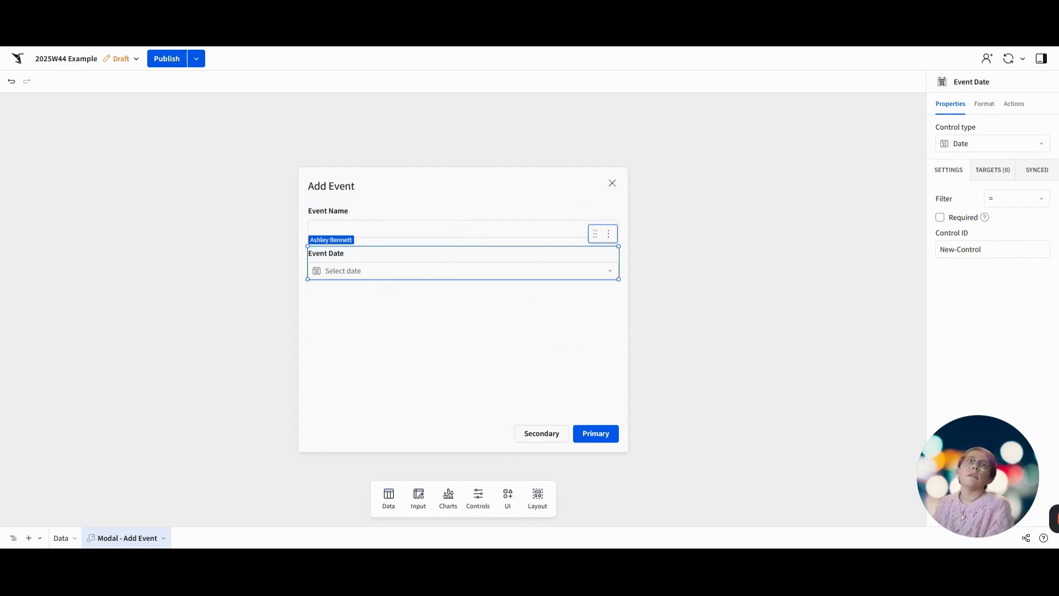
# Set the Event Date control's ID to "ae-Event-Date"
pyautogui.moveTo(940, 249); pyautogui.dragTo(982, 249)
pyautogui.write('at')
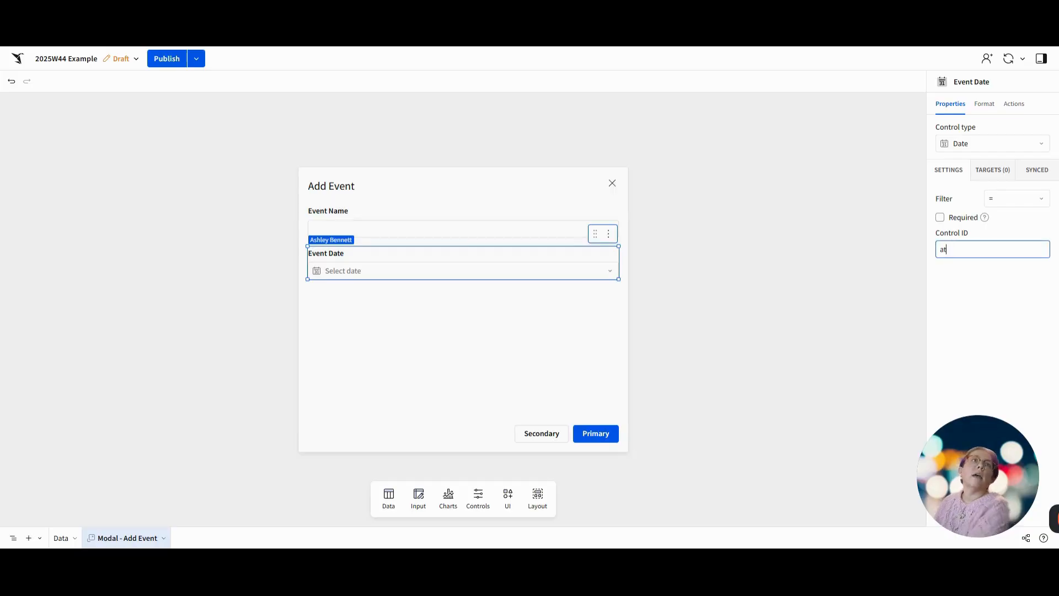
pyautogui.write('-Ev')
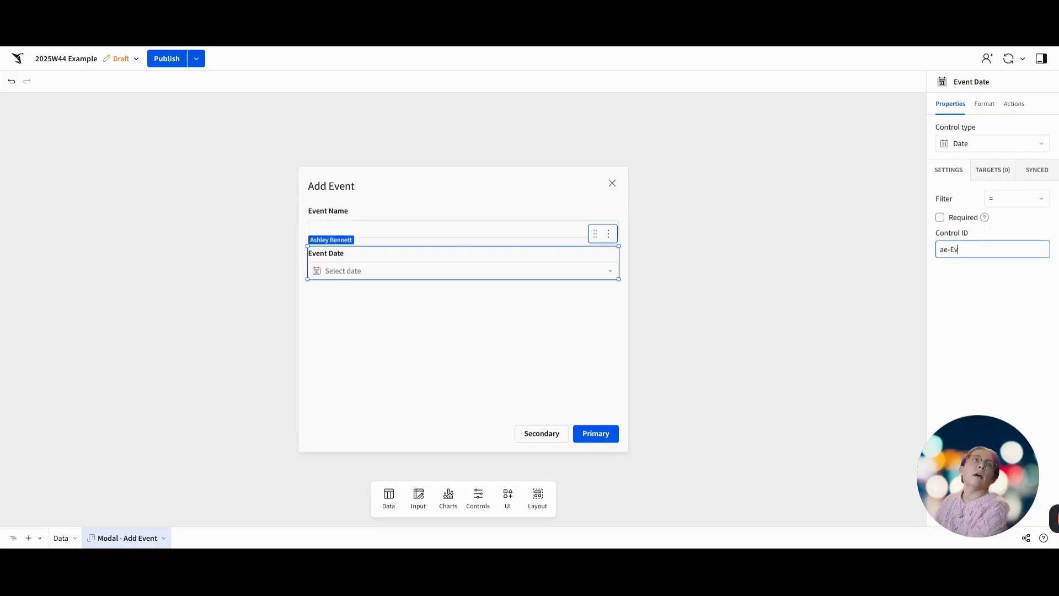
pyautogui.write('ent-Date')
pyautogui.press('Return')
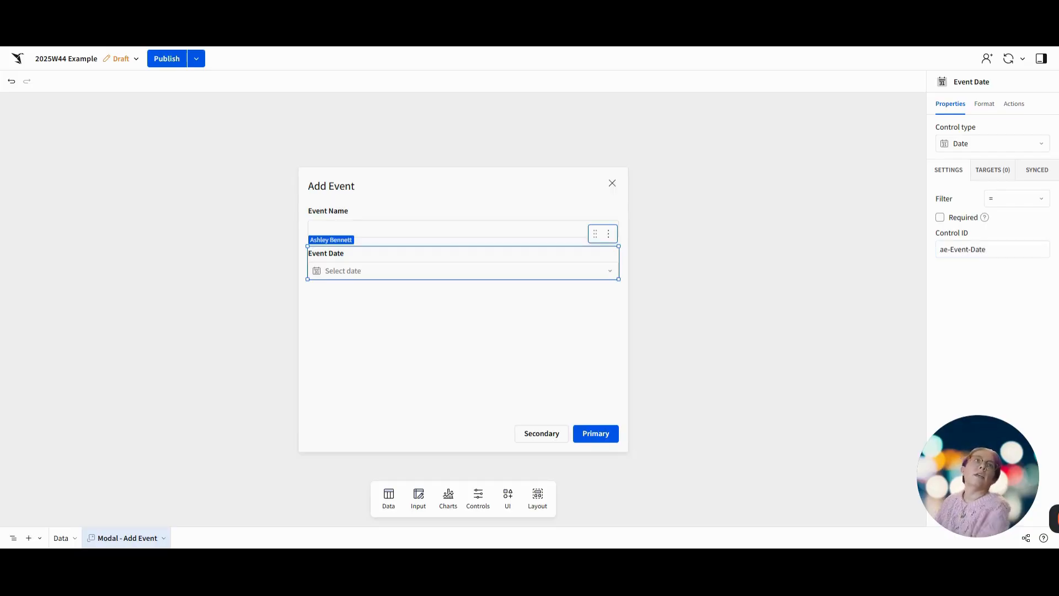
# Trim the empty space below the modal's controls and set the modal's width to Extra small
pyautogui.click(475, 344)
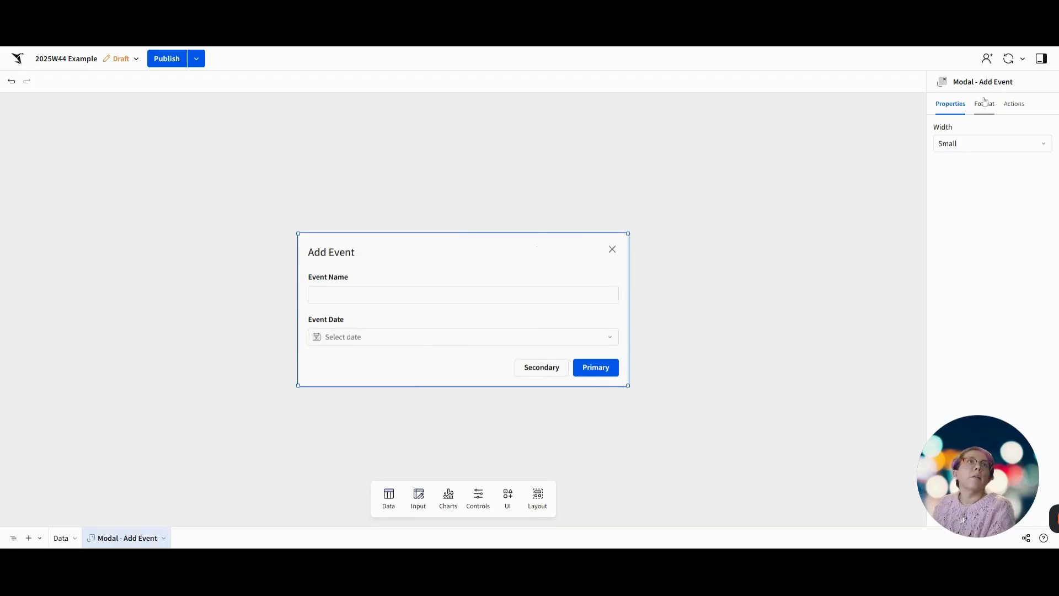
pyautogui.click(1011, 146)
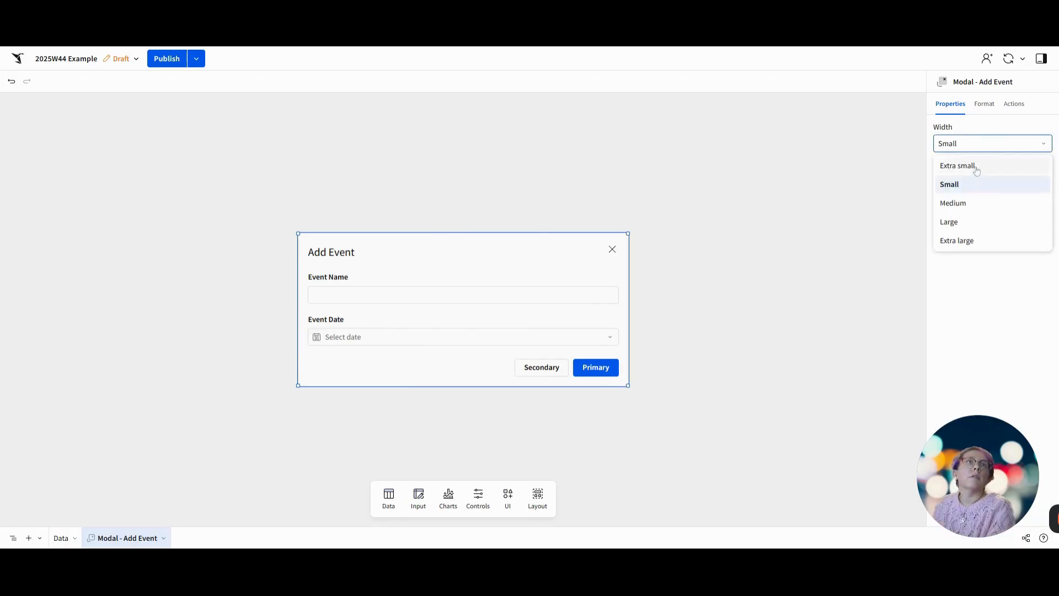
pyautogui.click(977, 166)
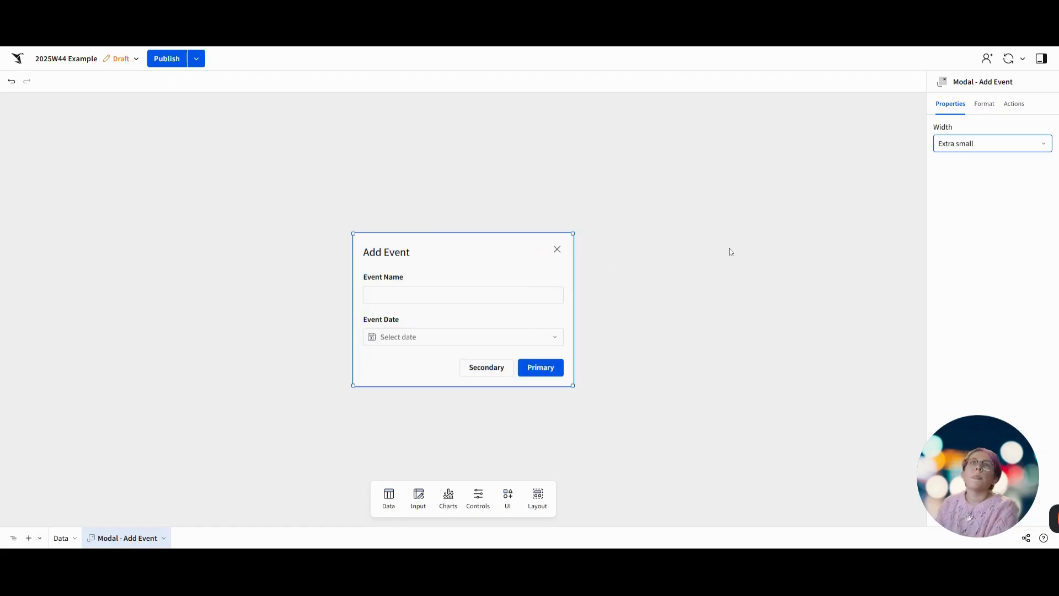
# Change the modal's primary footer button text to "Add Event"
pyautogui.click(987, 107)
pyautogui.click(966, 142)
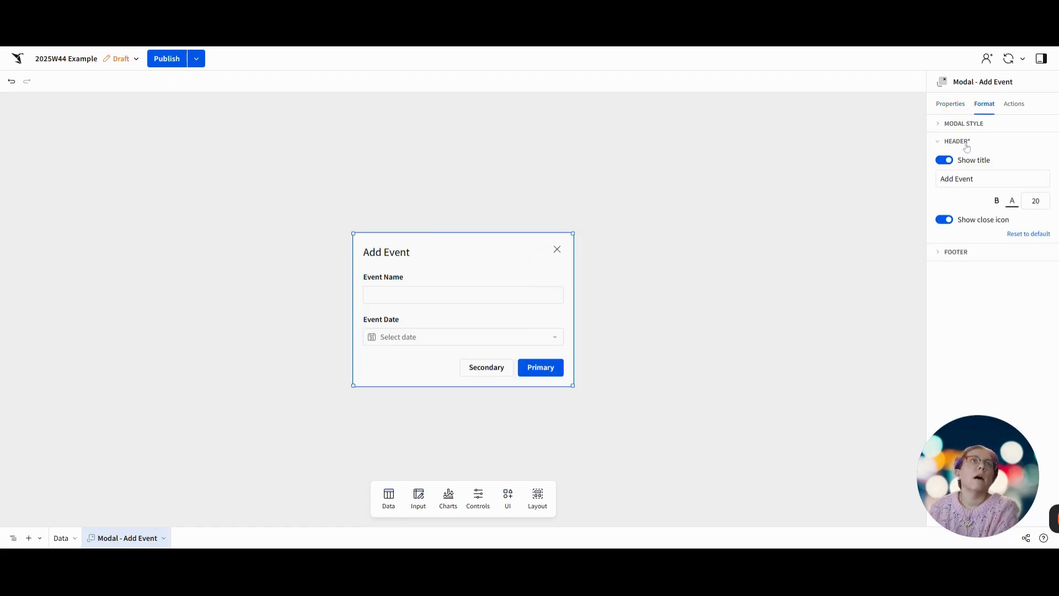
pyautogui.click(967, 123)
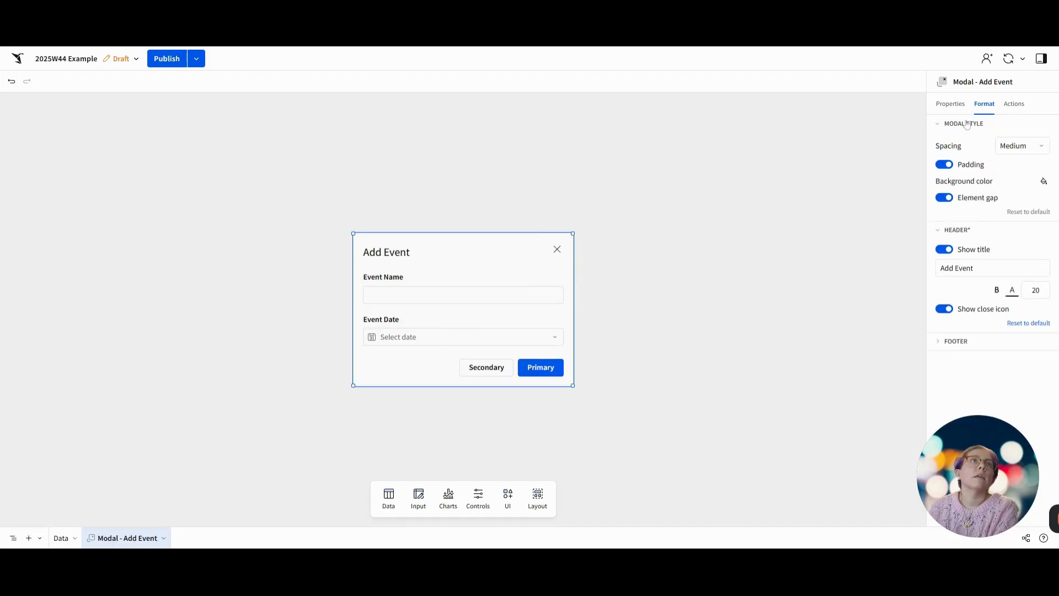
pyautogui.click(964, 342)
pyautogui.click(980, 129)
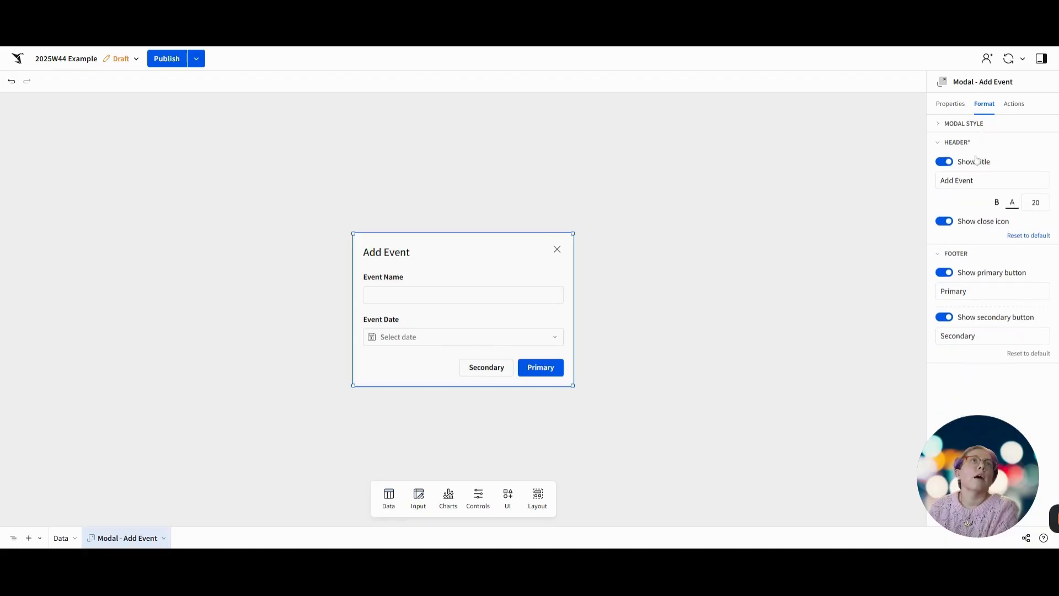
pyautogui.click(974, 143)
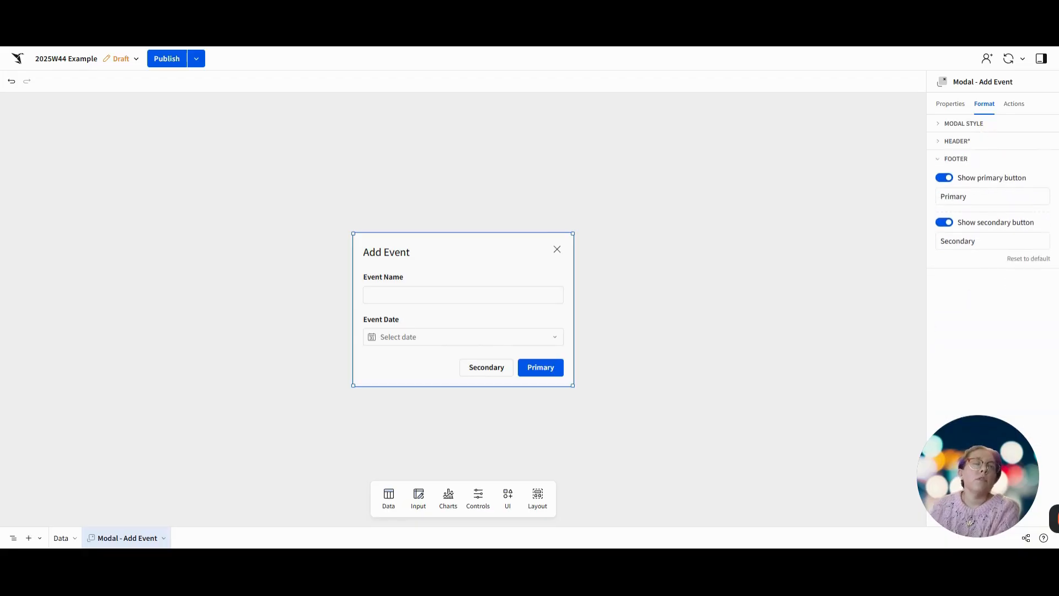
pyautogui.doubleClick(955, 196)
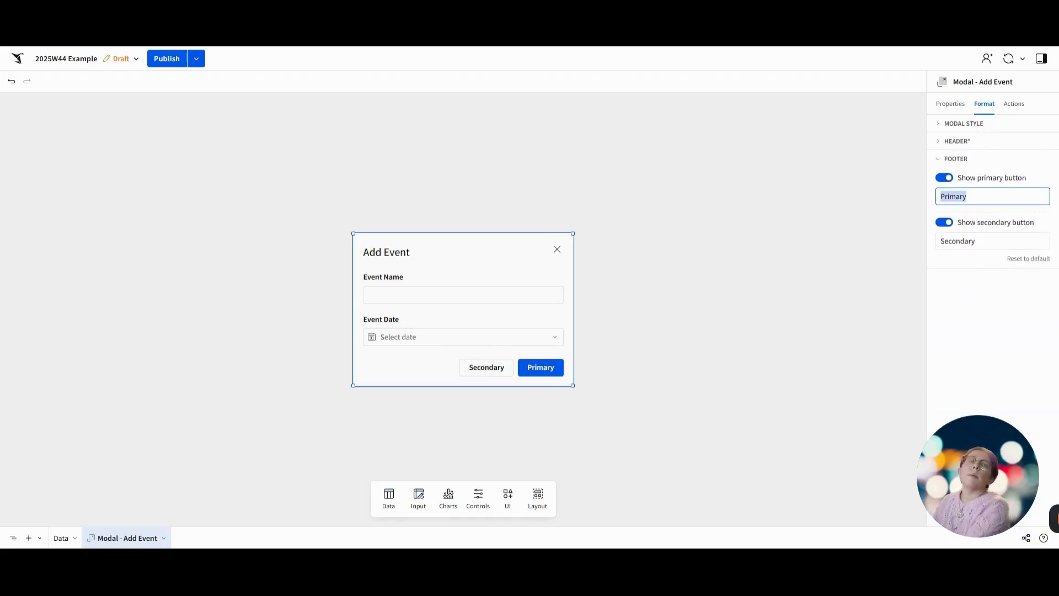
pyautogui.write('Add E')
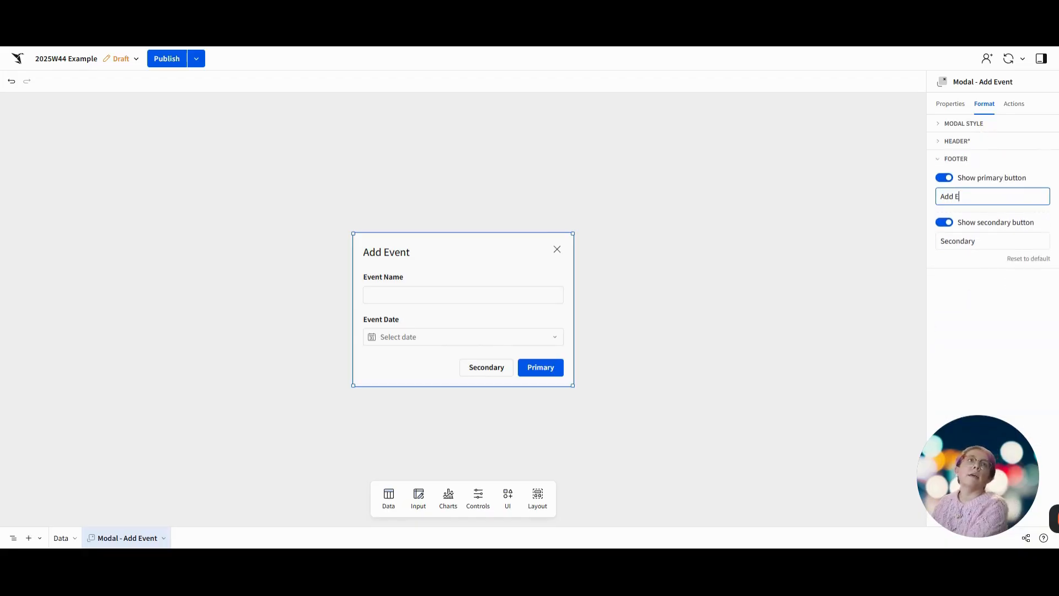
pyautogui.write('vent')
pyautogui.press('Return')
# Change the modal's secondary footer button text to "Clear Form"
pyautogui.doubleClick(976, 241)
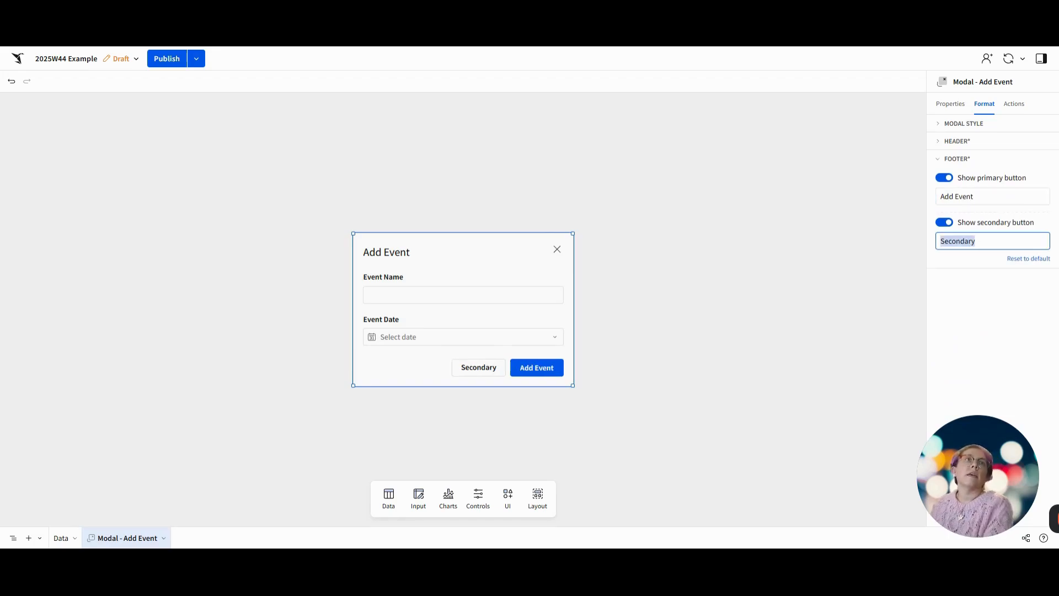
pyautogui.write('Cle')
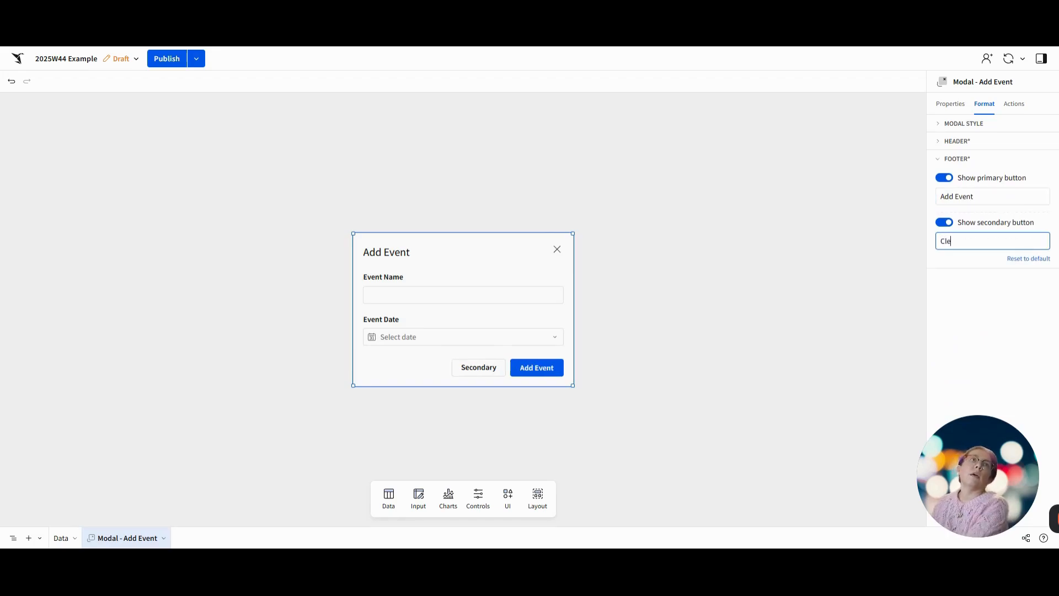
pyautogui.write('ar Form')
pyautogui.press('Return')
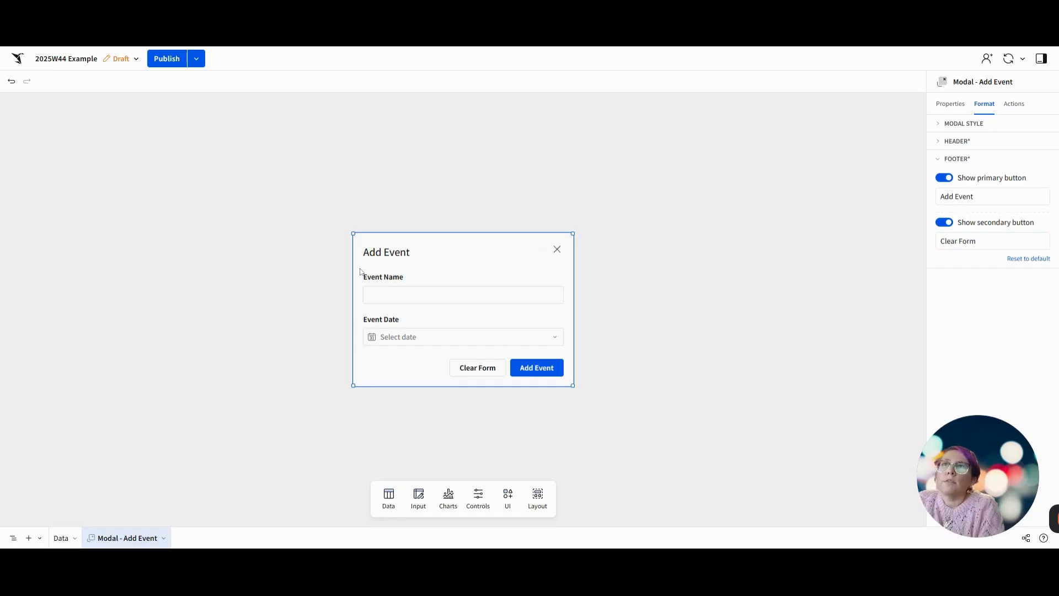
# Group the Event Name and Event Date controls in a container and trim the modal's empty space
pyautogui.moveTo(361, 269); pyautogui.dragTo(532, 351)
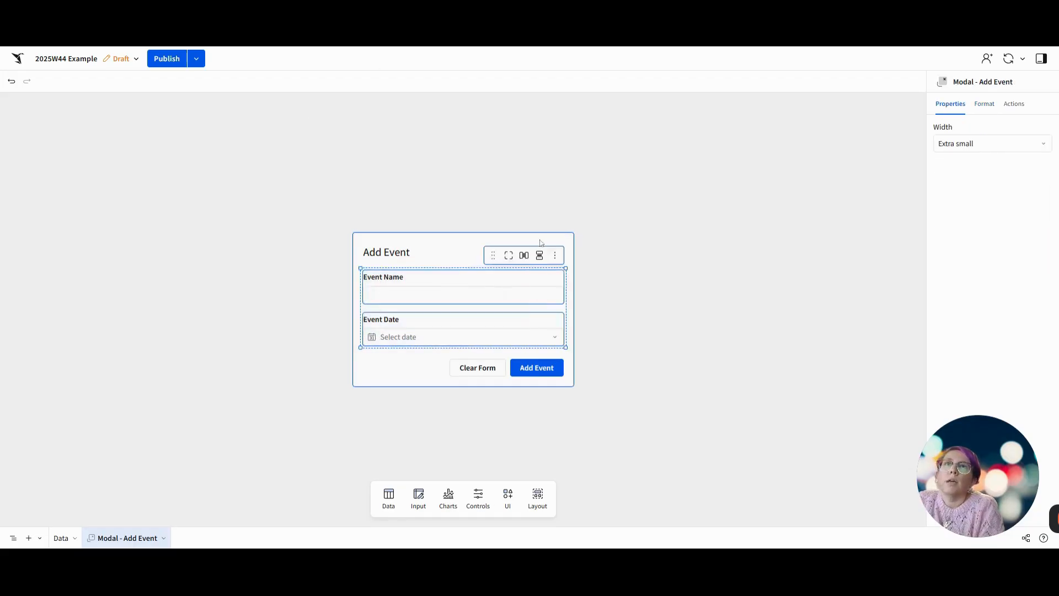
pyautogui.click(504, 254)
pyautogui.click(470, 364)
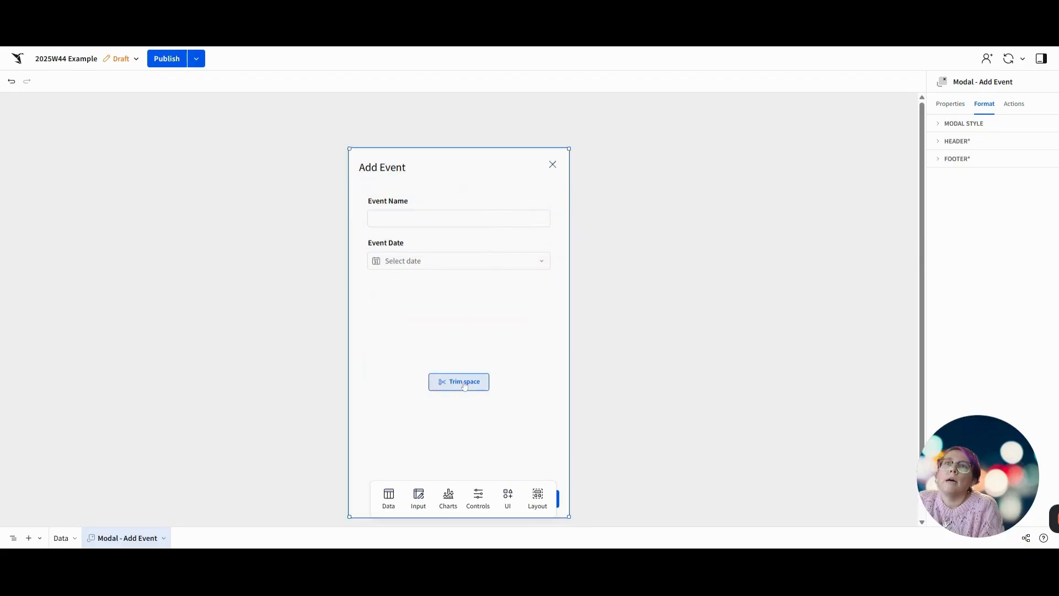
pyautogui.click(463, 381)
# Rename the container around the two event controls as "Add Event Controls"
pyautogui.click(428, 259)
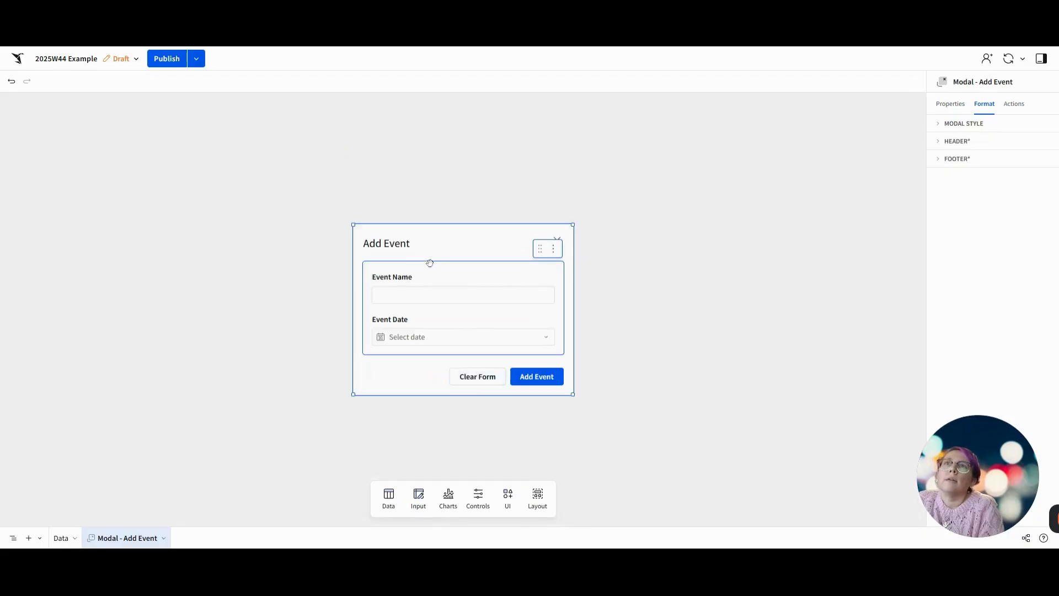
pyautogui.click(972, 82)
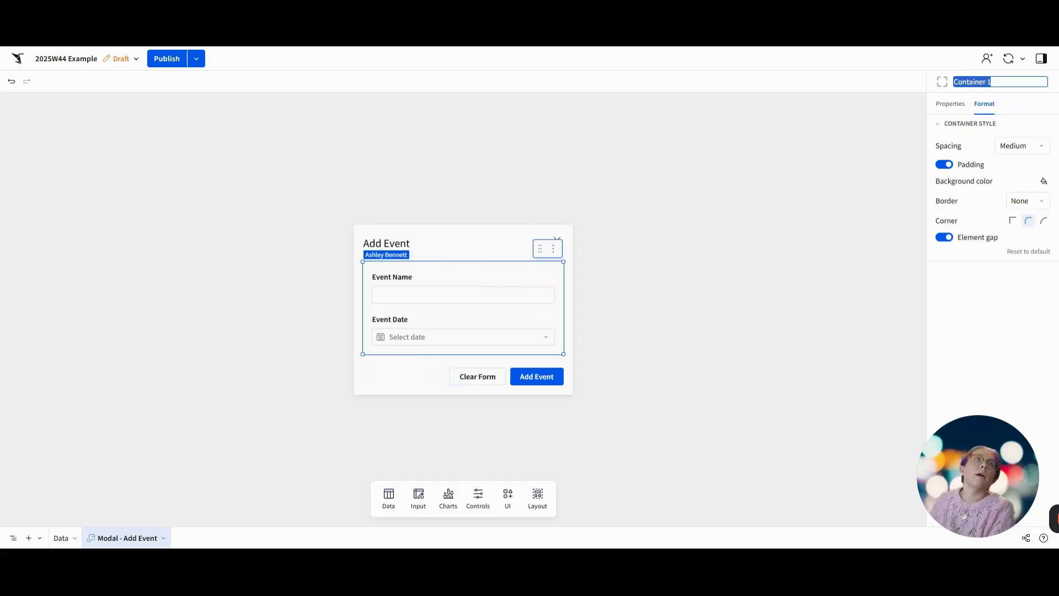
pyautogui.write('Add')
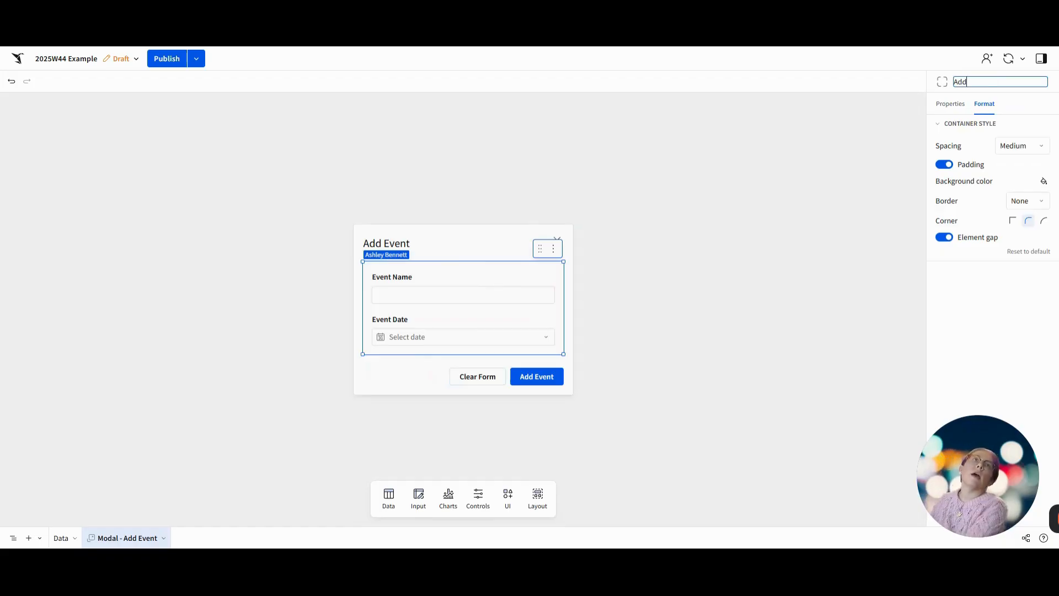
pyautogui.write(' Event Control')
pyautogui.press('Return')
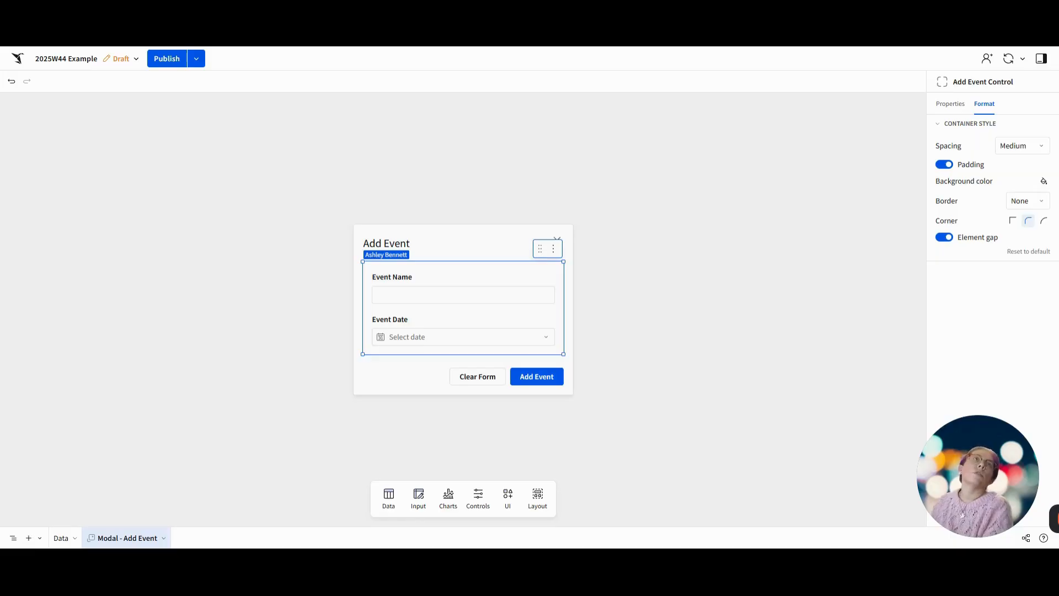
pyautogui.doubleClick(999, 82)
pyautogui.press('Right')
pyautogui.write('s')
pyautogui.press('Return')
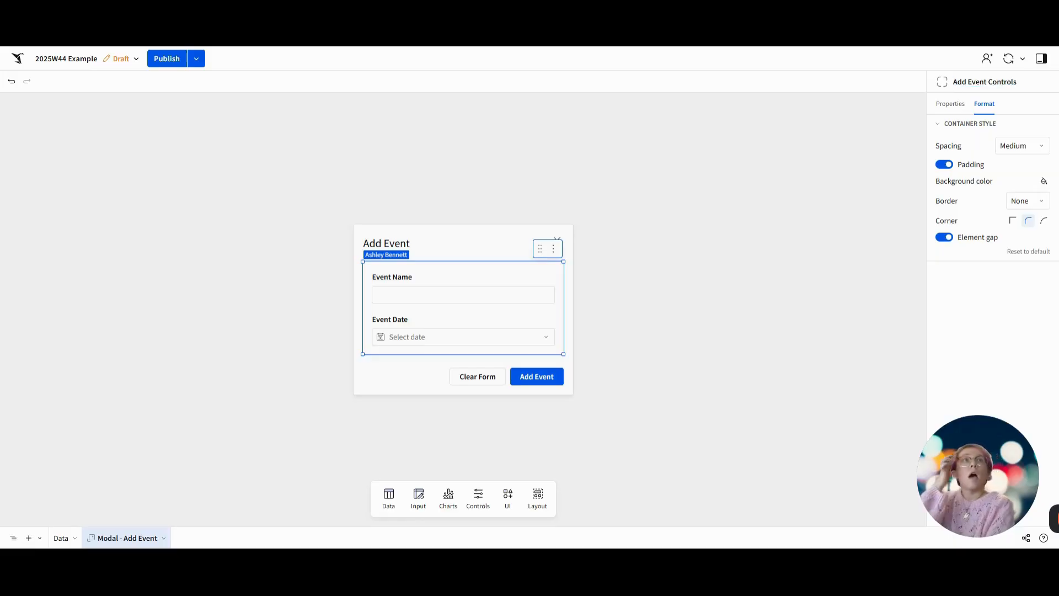
# Add an action to the modal's primary button that inserts a row into the Events table from the Event Name and Event Date controls
pyautogui.click(432, 377)
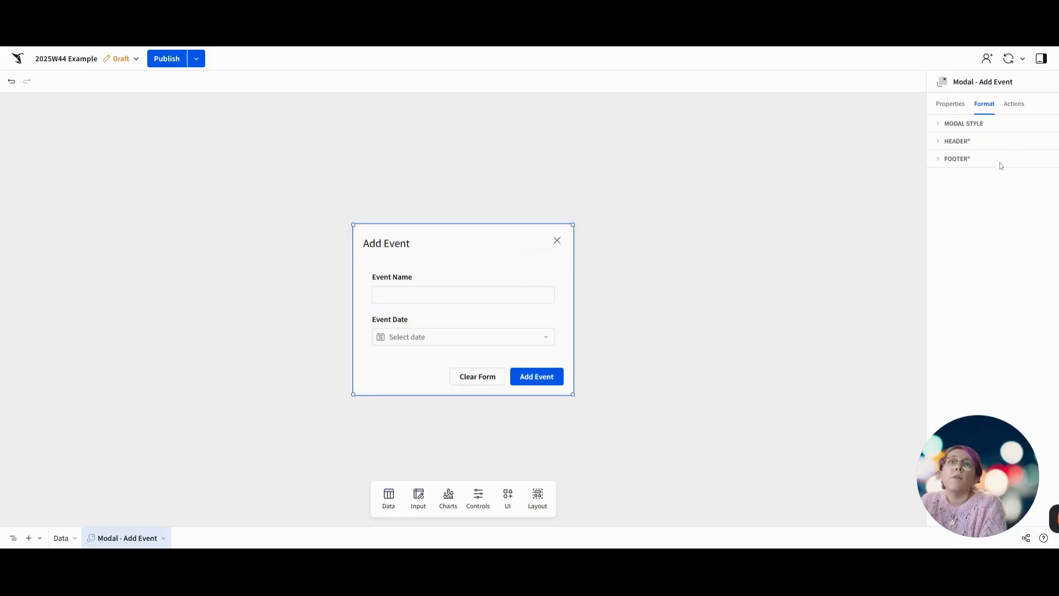
pyautogui.click(1015, 105)
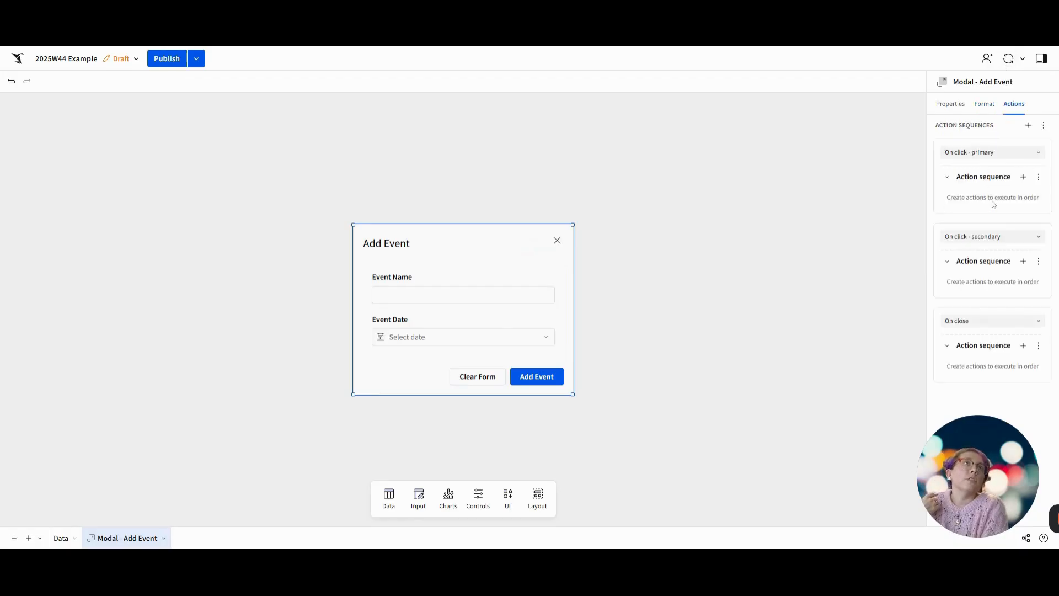
pyautogui.click(1023, 177)
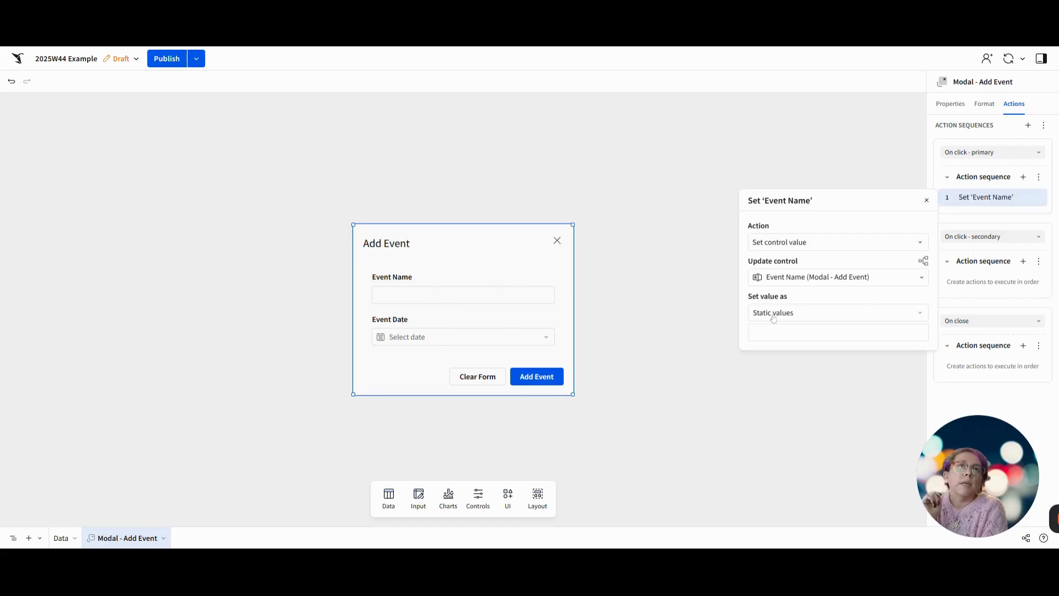
pyautogui.click(789, 243)
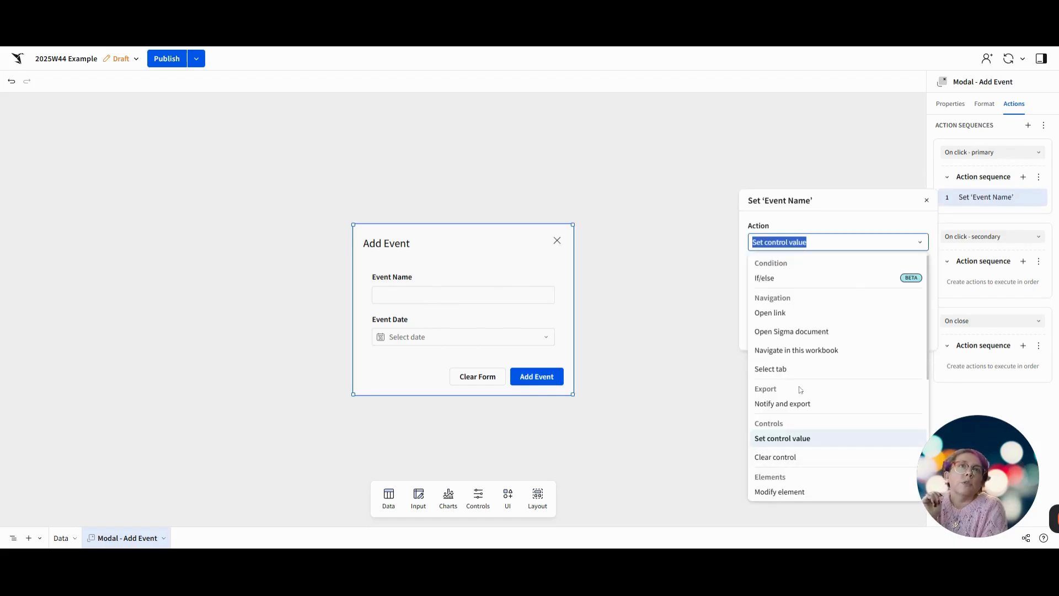
pyautogui.scroll(-5, 802, 389)
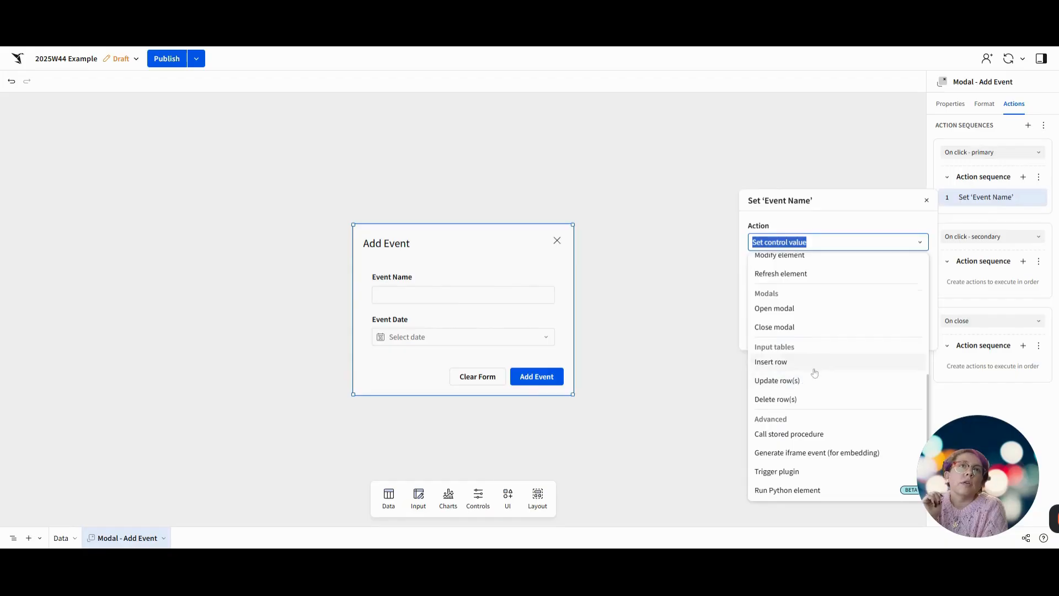
pyautogui.click(813, 364)
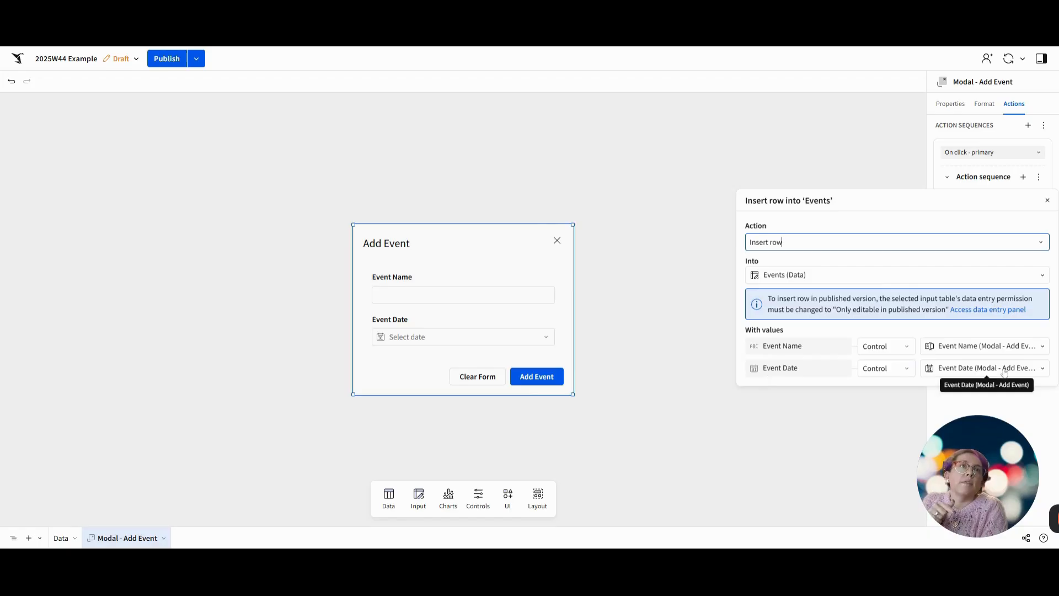
pyautogui.click(1017, 401)
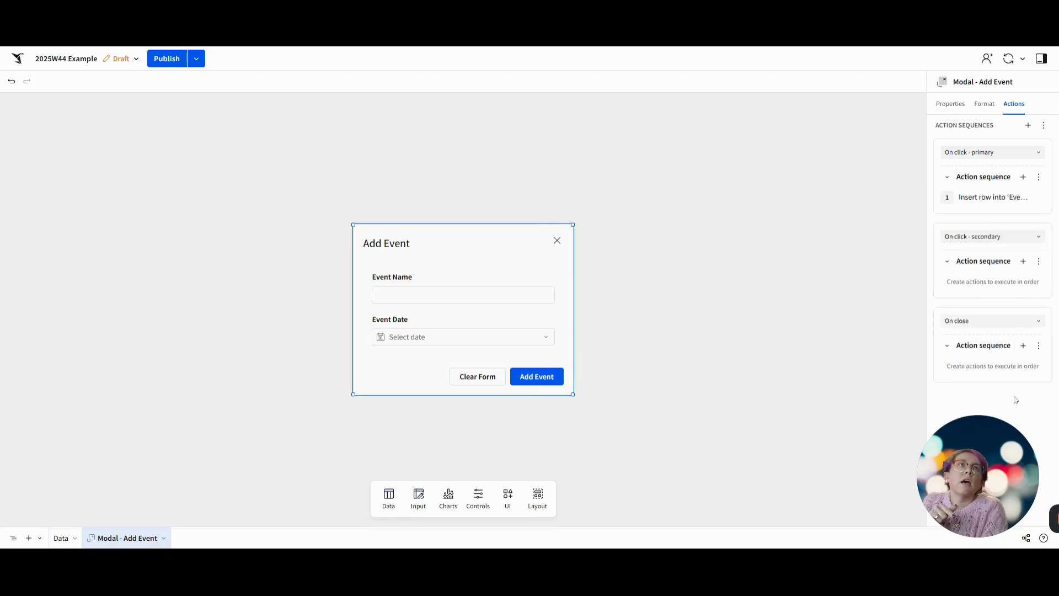
# Add a second action to the modal's primary button that clears the controls in the "Add Event Controls" container
pyautogui.click(1023, 177)
pyautogui.click(669, 259)
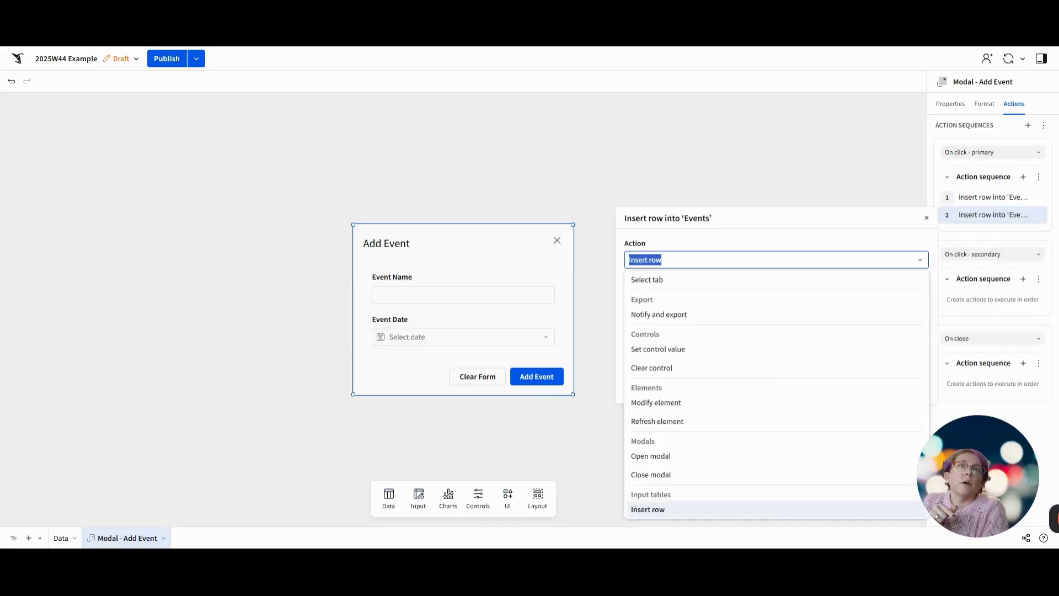
pyautogui.scroll(3, 690, 397)
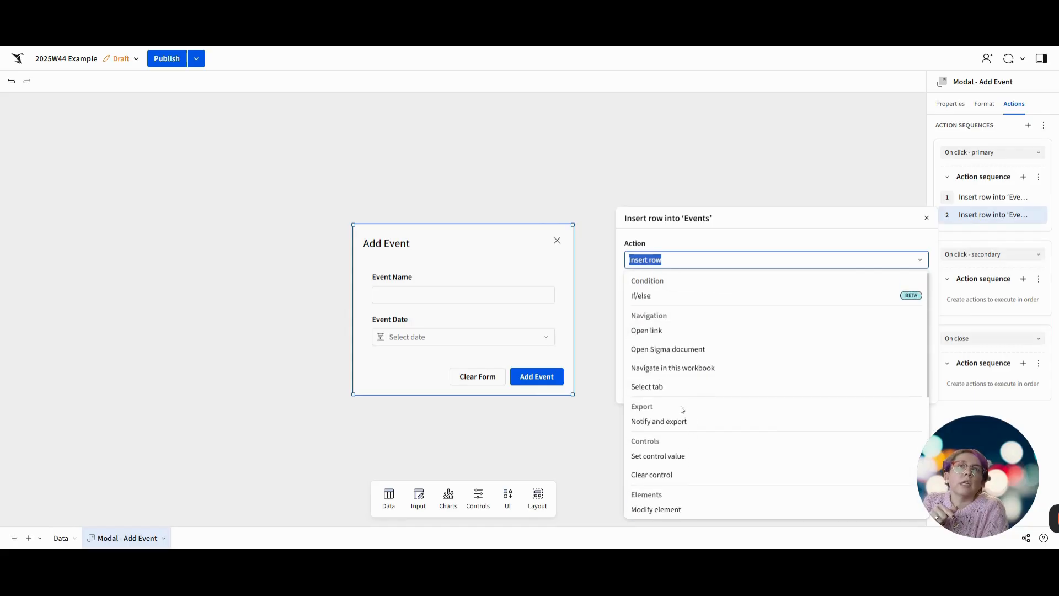
pyautogui.scroll(-3, 682, 409)
pyautogui.click(670, 364)
pyautogui.click(663, 298)
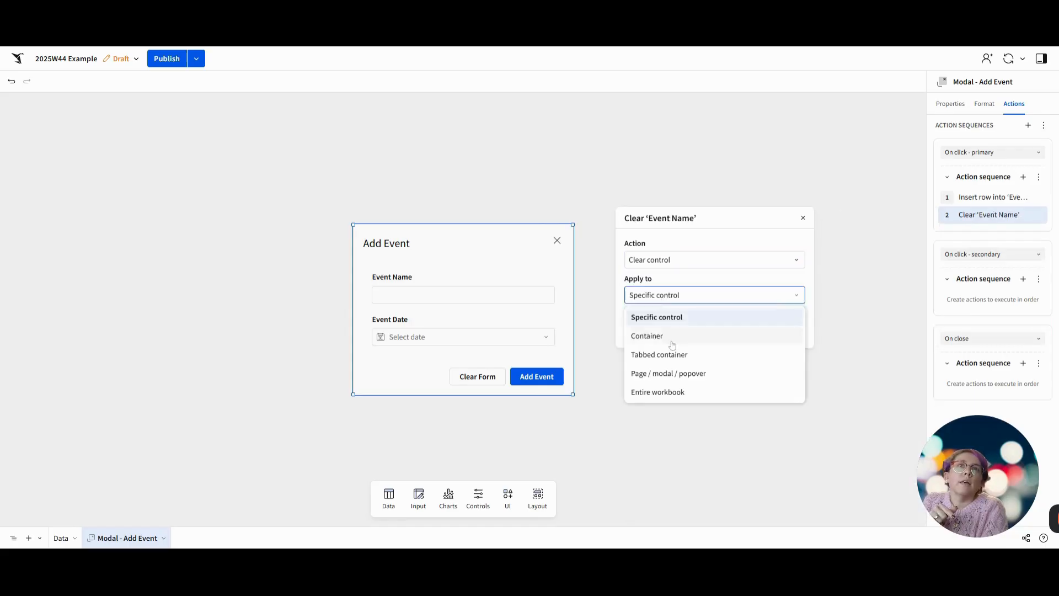
pyautogui.click(671, 337)
pyautogui.click(662, 315)
pyautogui.click(667, 371)
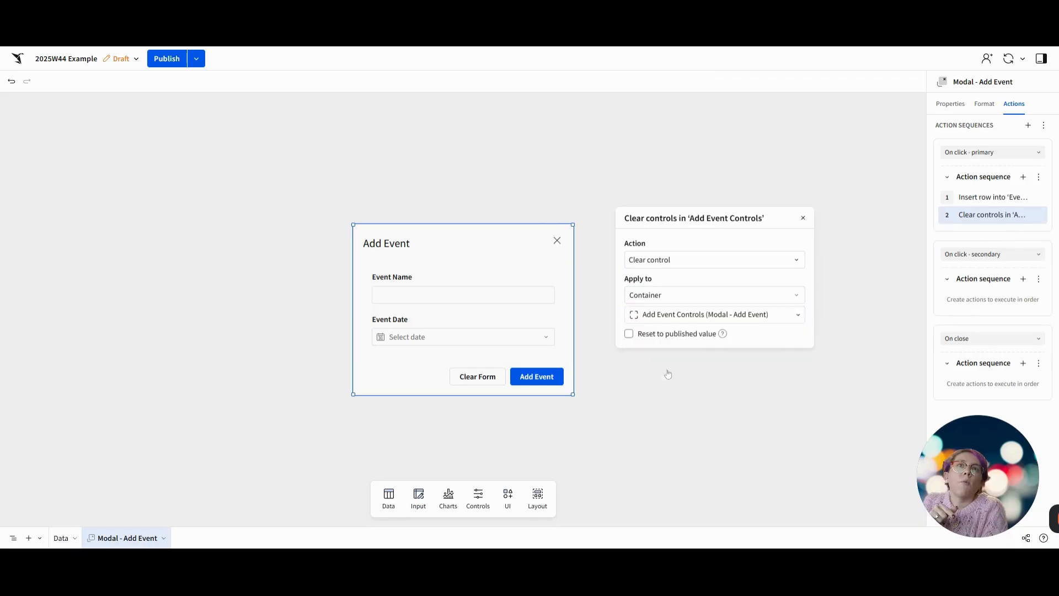
# Add an action to the modal's secondary button that clears the controls in the "Add Event Controls" container
pyautogui.click(1024, 279)
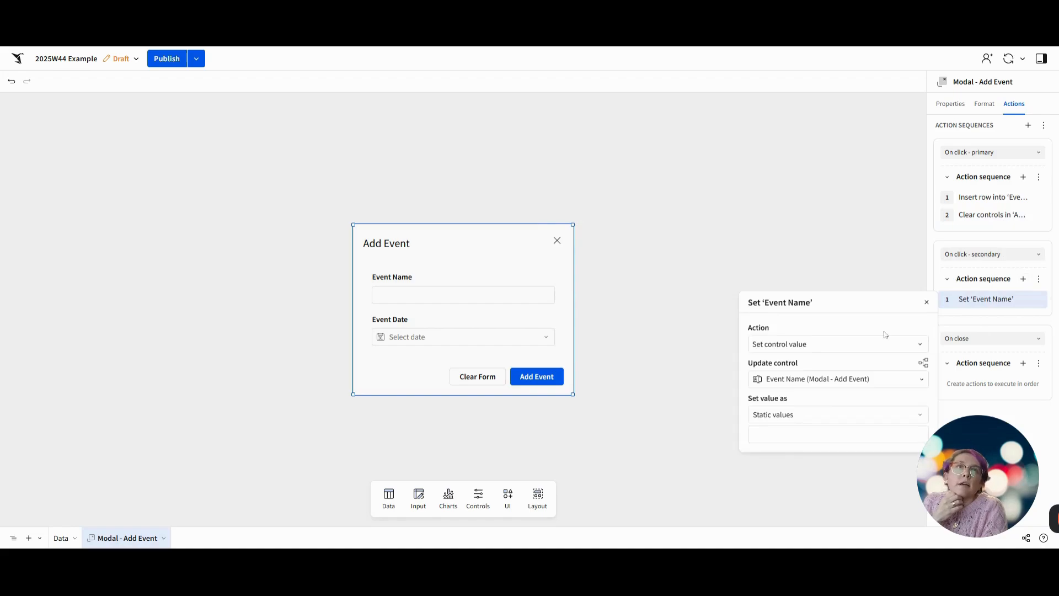
pyautogui.click(803, 344)
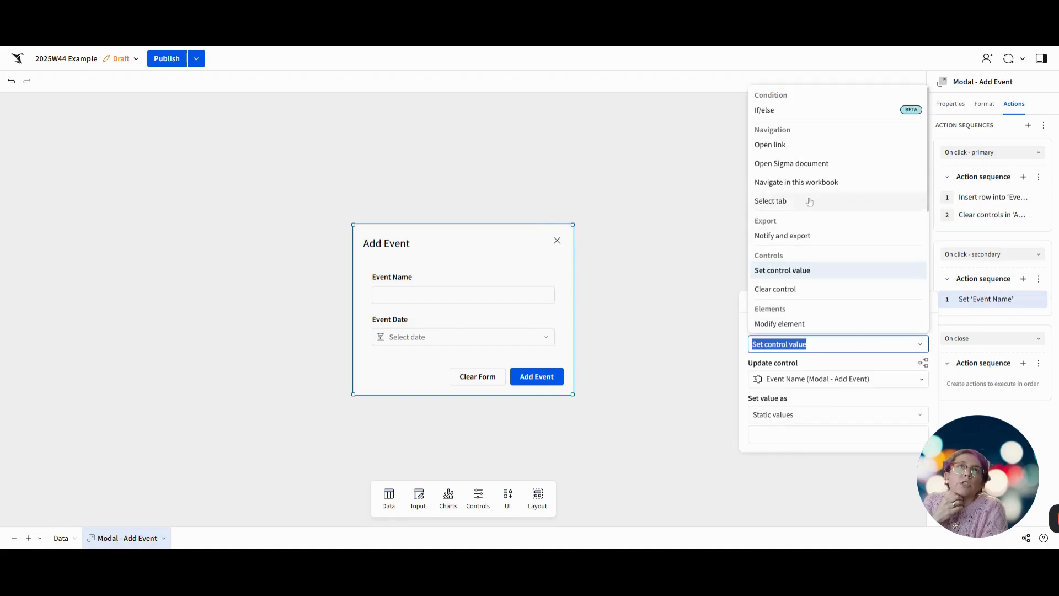
pyautogui.scroll(-2, 803, 267)
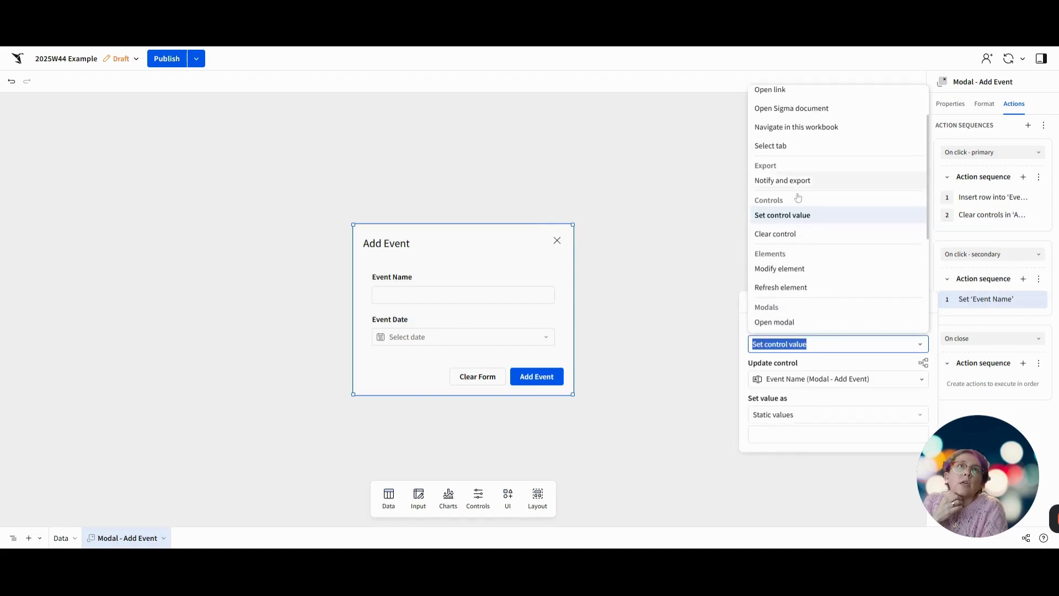
pyautogui.click(795, 234)
pyautogui.click(783, 379)
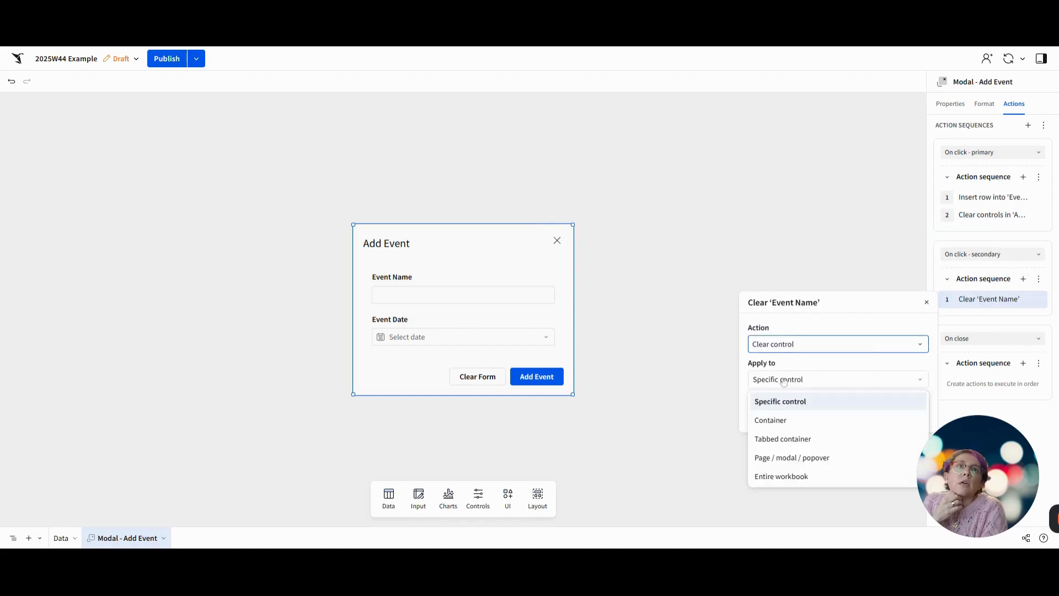
pyautogui.click(778, 420)
pyautogui.click(789, 402)
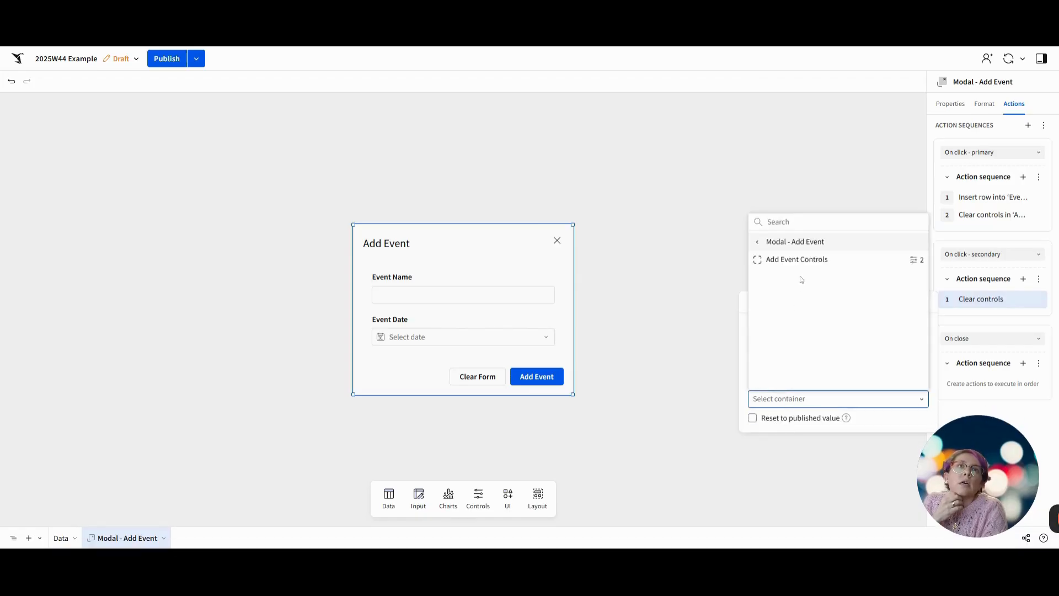
pyautogui.click(805, 260)
pyautogui.click(992, 377)
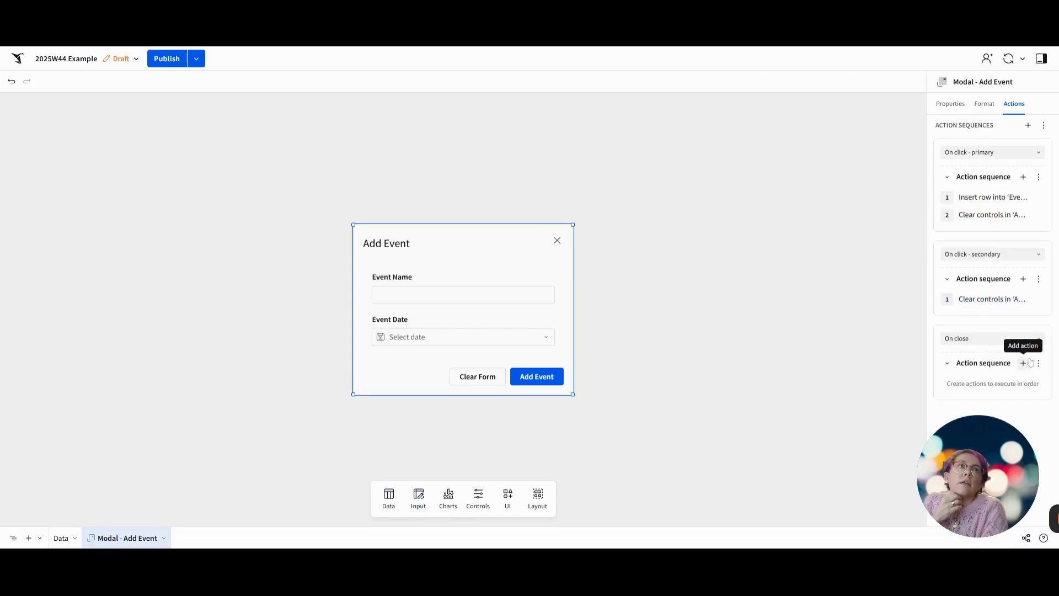
# Add an action to the modal's on-close sequence that clears the controls in the "Add Event Controls" container
pyautogui.click(1023, 363)
pyautogui.click(920, 429)
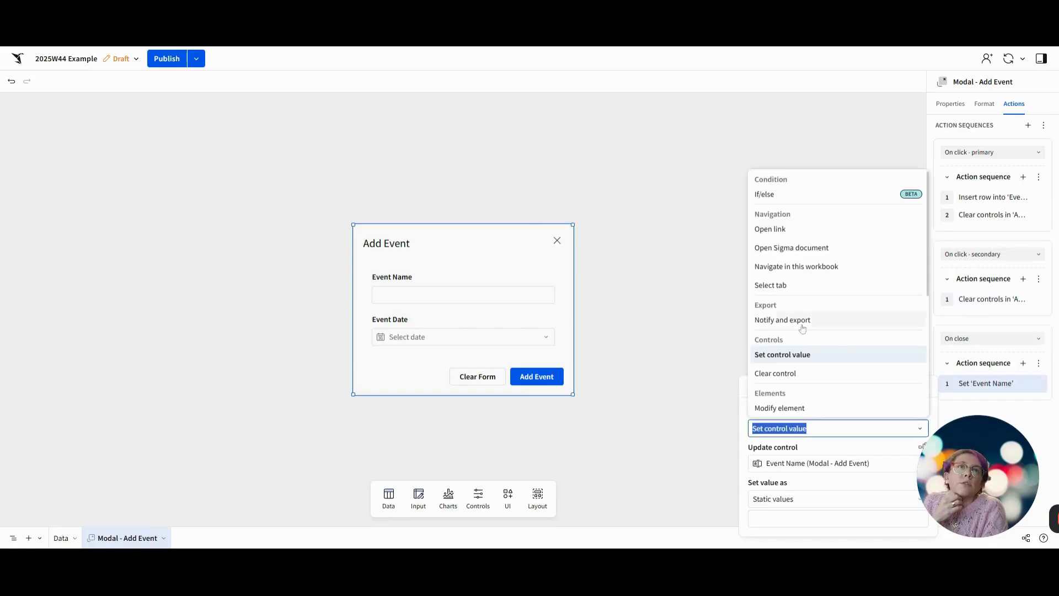
pyautogui.click(792, 373)
pyautogui.click(804, 466)
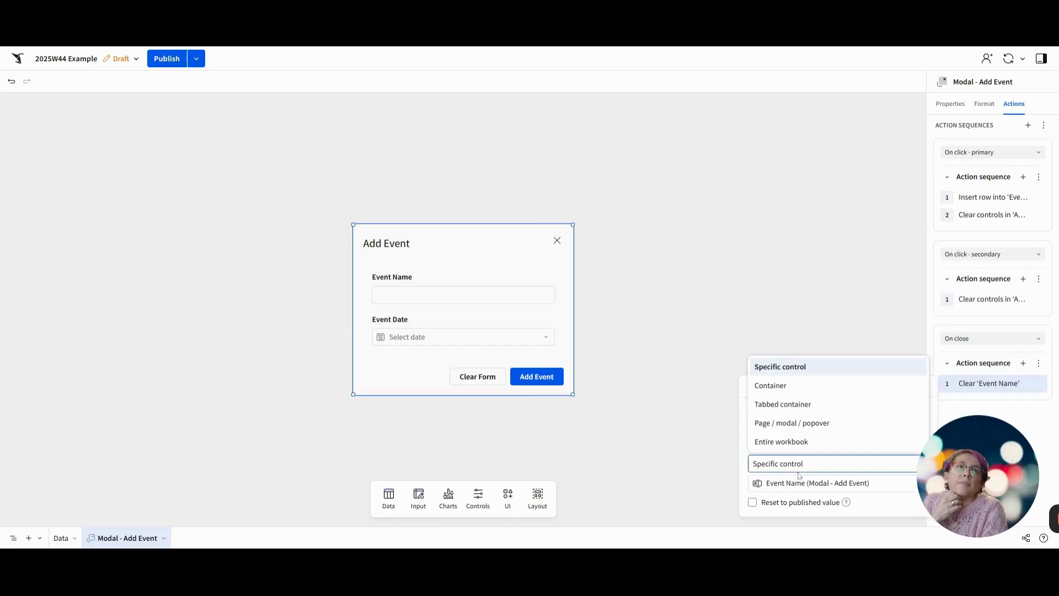
pyautogui.click(788, 387)
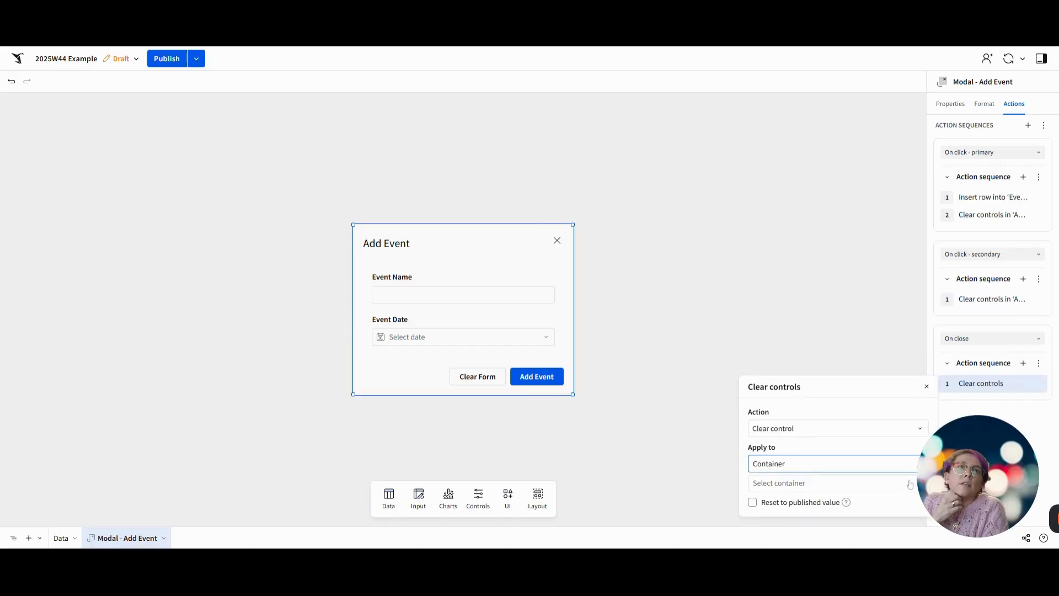
pyautogui.moveTo(992, 457); pyautogui.dragTo(126, 464)
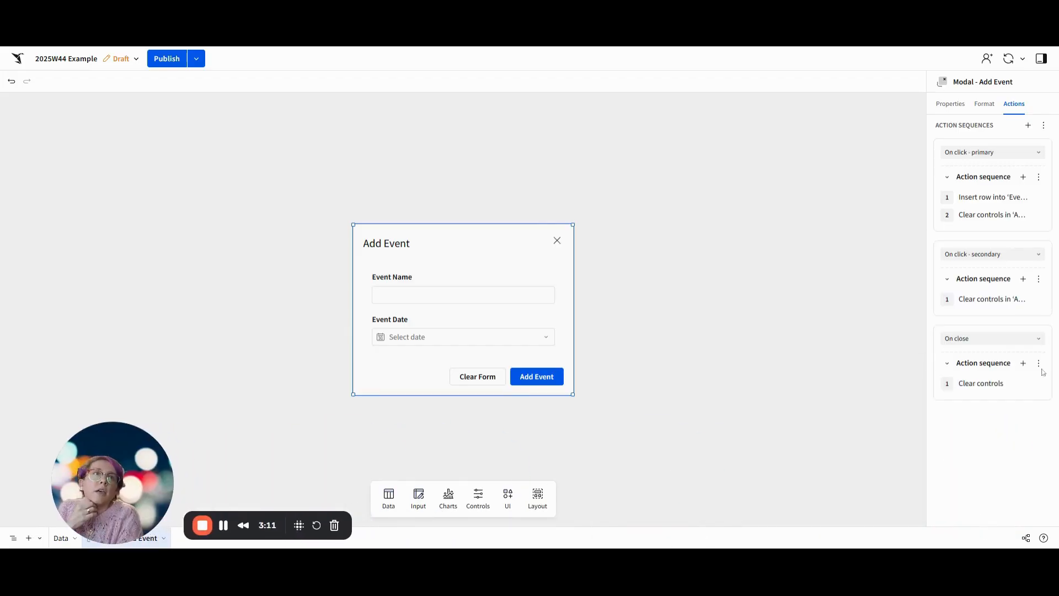
pyautogui.click(982, 383)
pyautogui.click(806, 484)
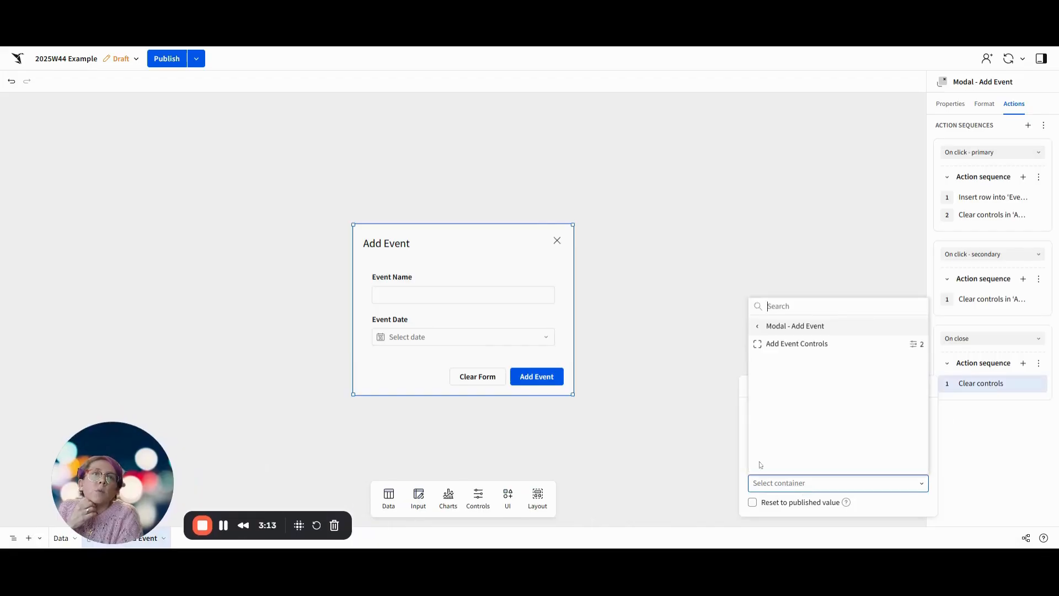
pyautogui.click(805, 344)
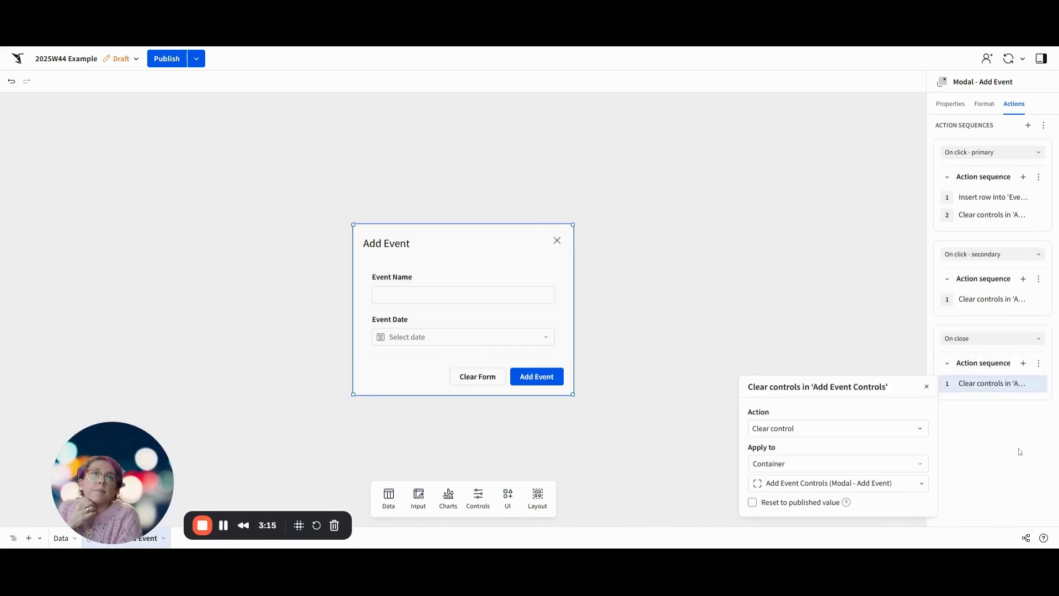
pyautogui.click(1012, 426)
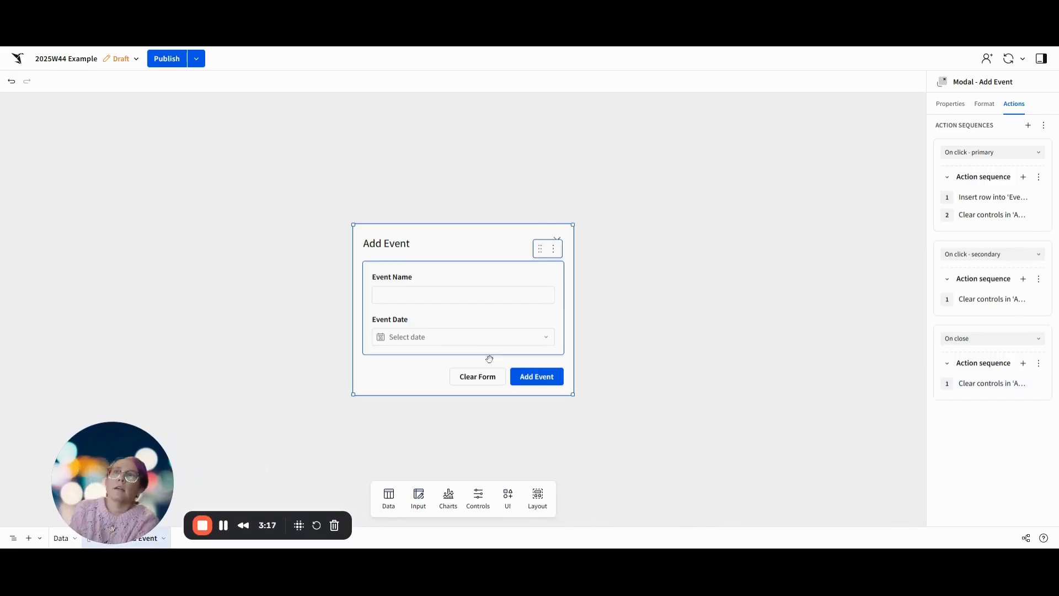
pyautogui.moveTo(138, 467); pyautogui.dragTo(770, 440)
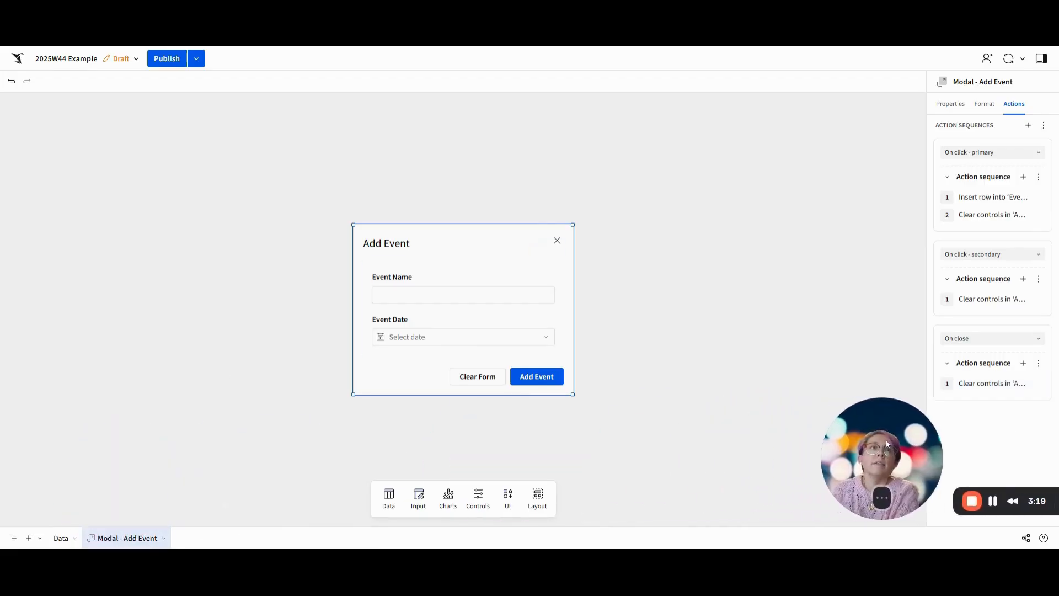
# Place a new button on the Data page directly above the calendar's next-month arrow button
pyautogui.click(61, 538)
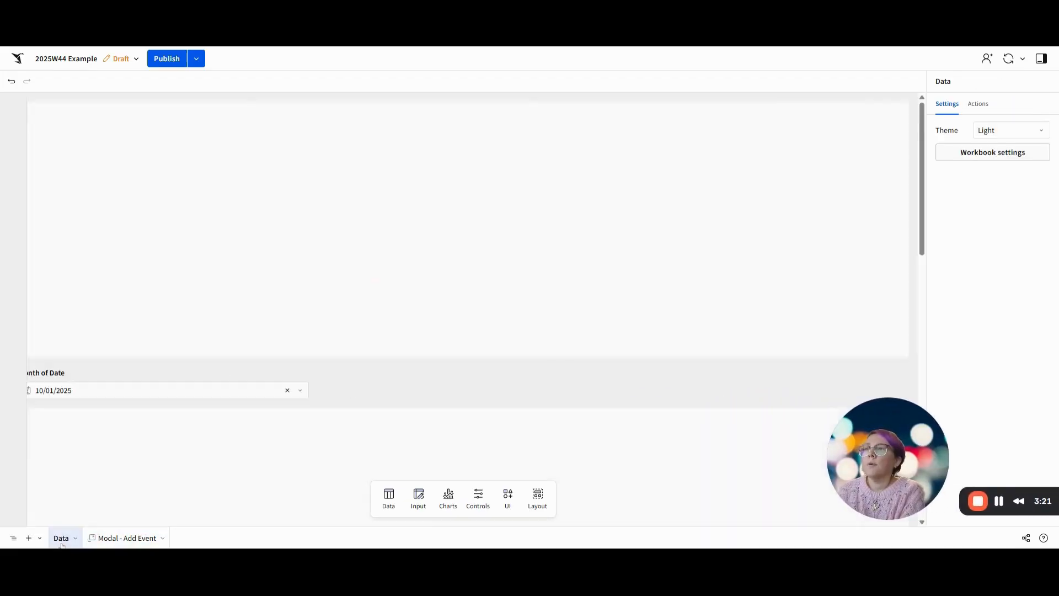
pyautogui.scroll(-10, 359, 411)
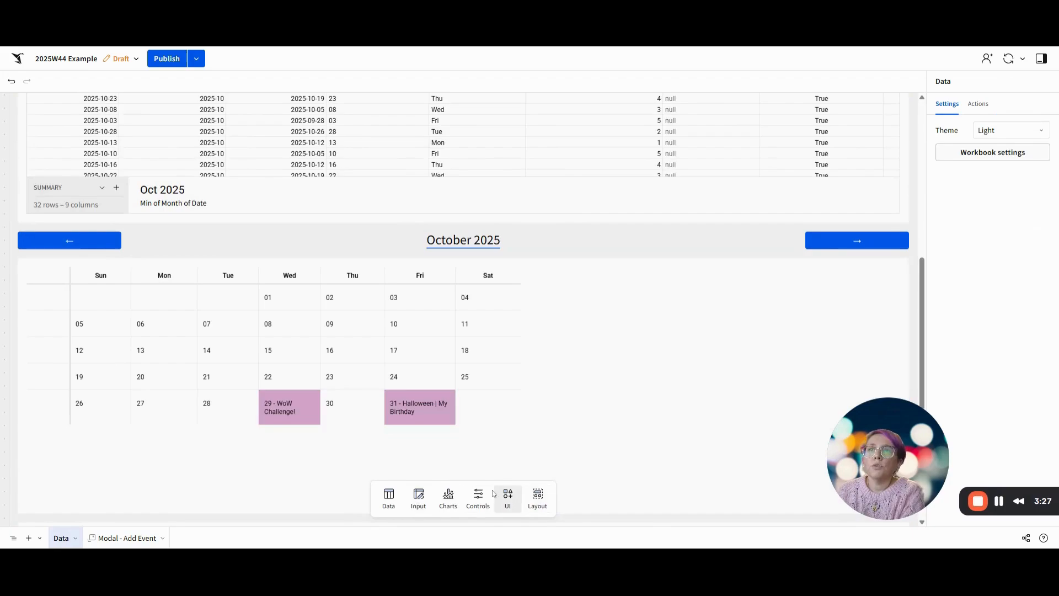
pyautogui.click(516, 501)
pyautogui.moveTo(528, 399); pyautogui.dragTo(859, 239)
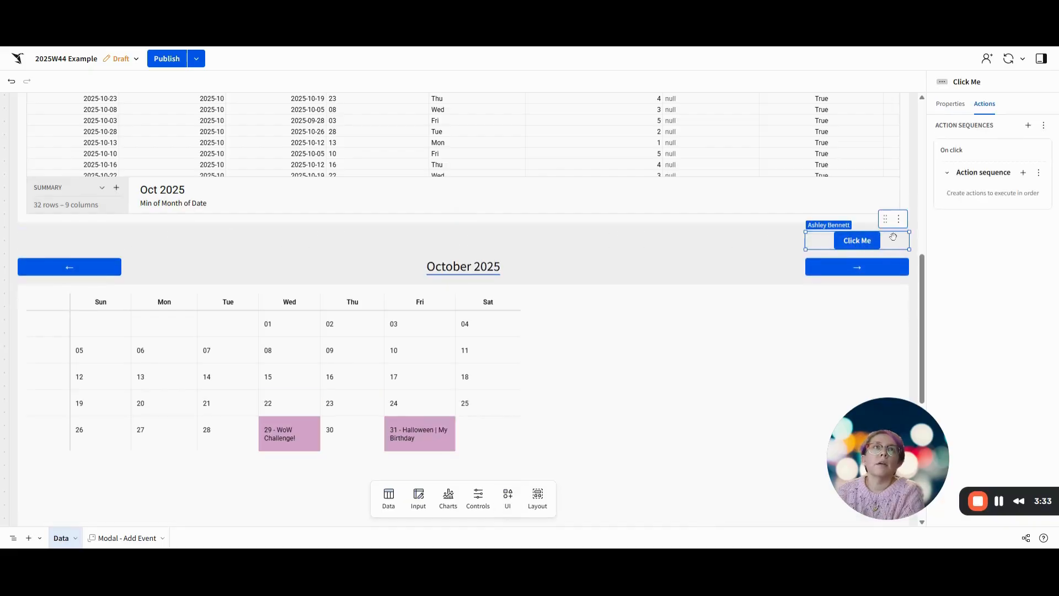
# Set the new button's text to "Add Event" and stretch it horizontally to fill its space
pyautogui.click(950, 104)
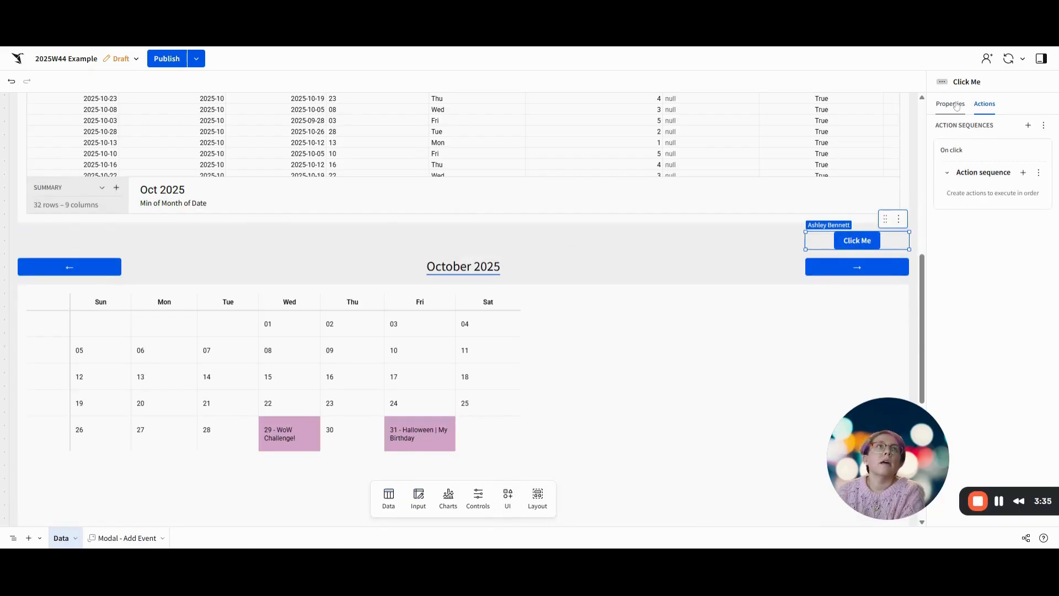
pyautogui.doubleClick(993, 164)
pyautogui.hotkey('ctrl', 'a')
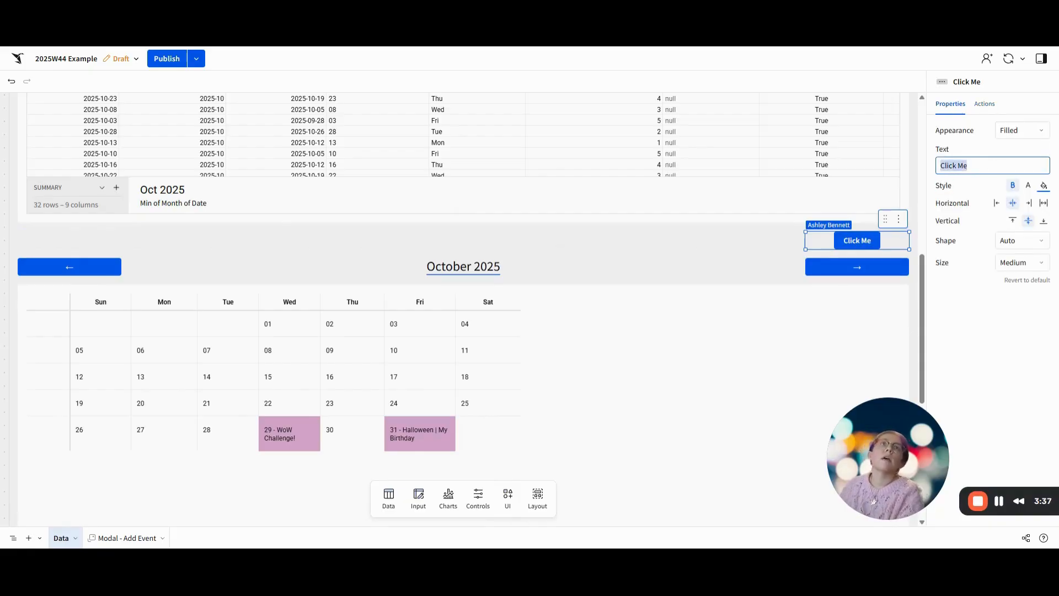
pyautogui.write('Add Event')
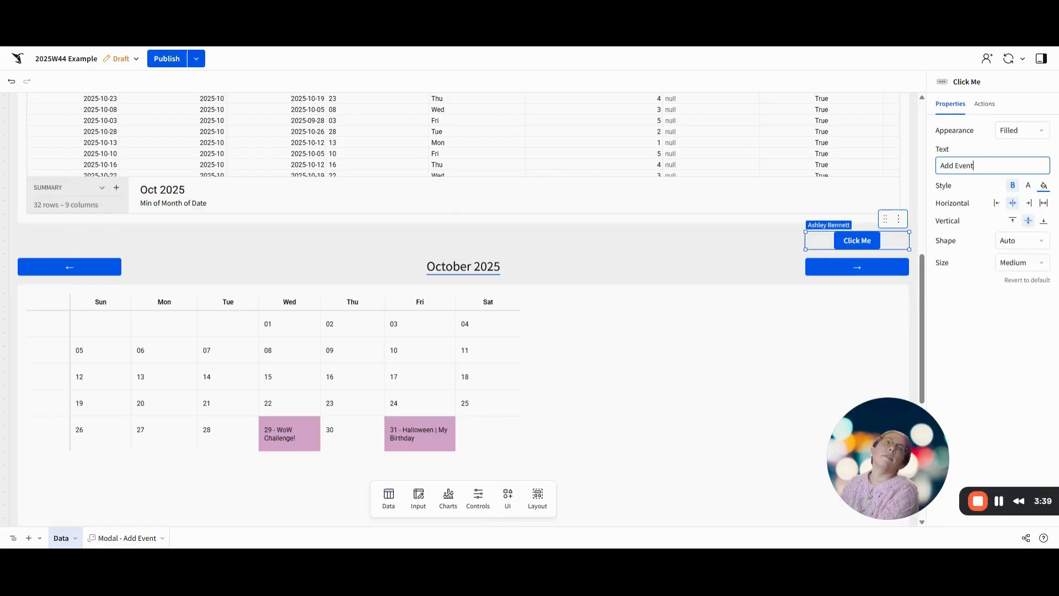
pyautogui.press('Return')
pyautogui.click(1044, 203)
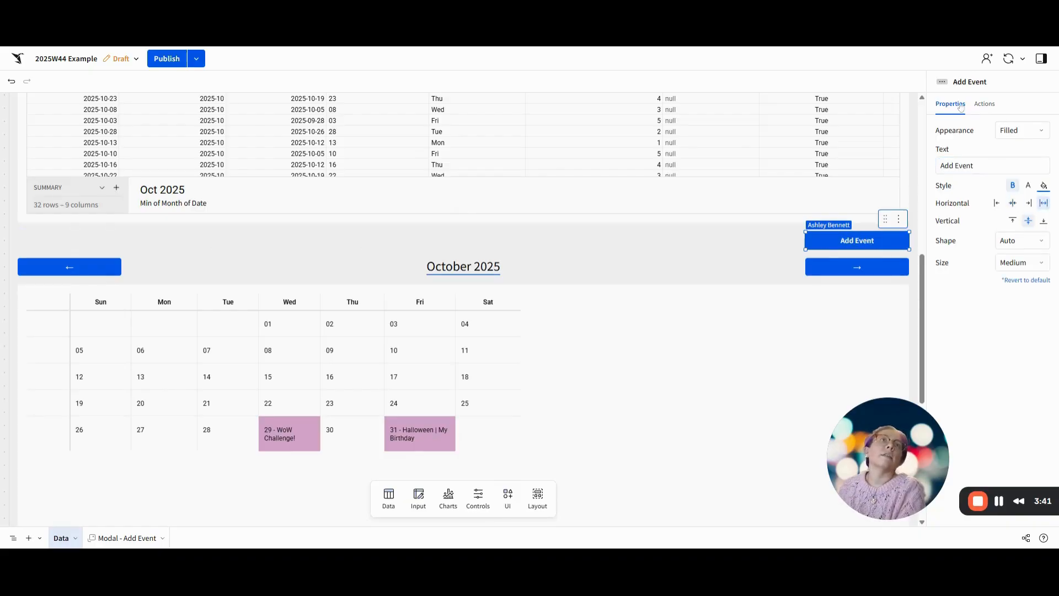
# Add an on-click action to the Add Event button that opens the "Modal - Add Event" modal
pyautogui.click(985, 104)
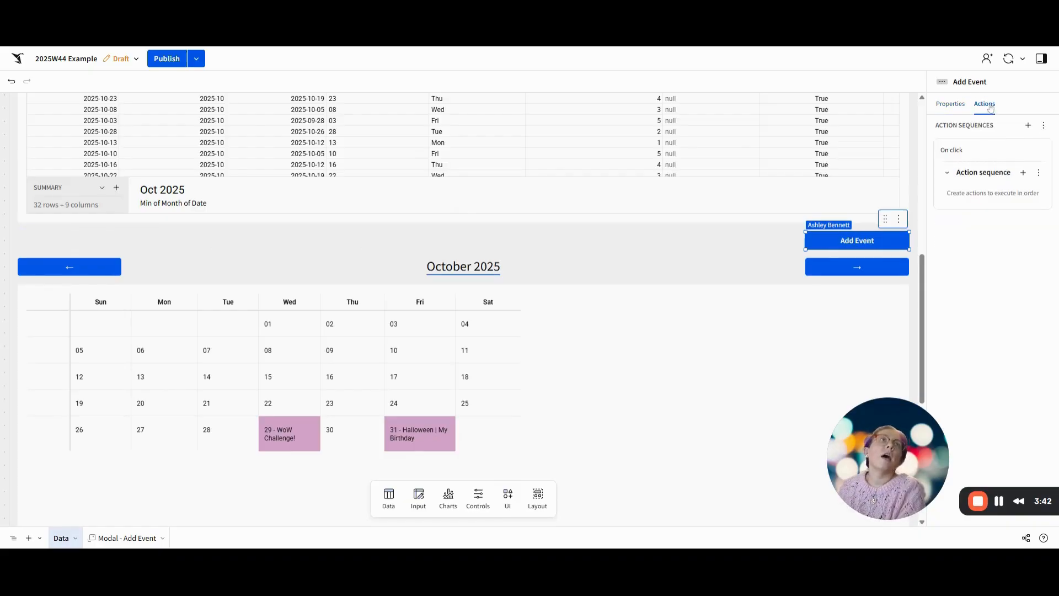
pyautogui.click(1023, 172)
pyautogui.click(816, 274)
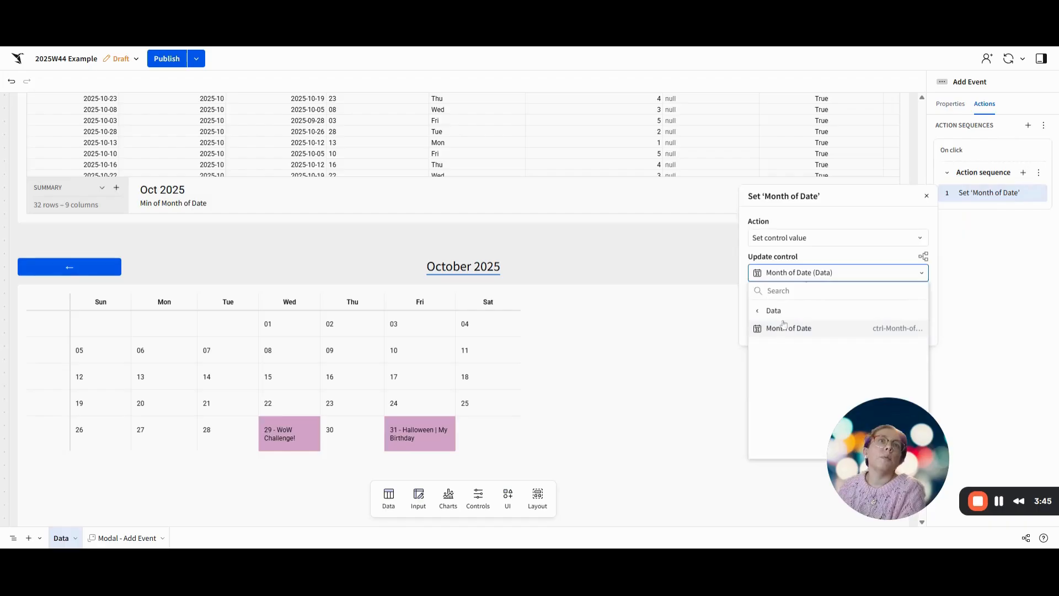
pyautogui.click(817, 238)
pyautogui.scroll(-4, 766, 461)
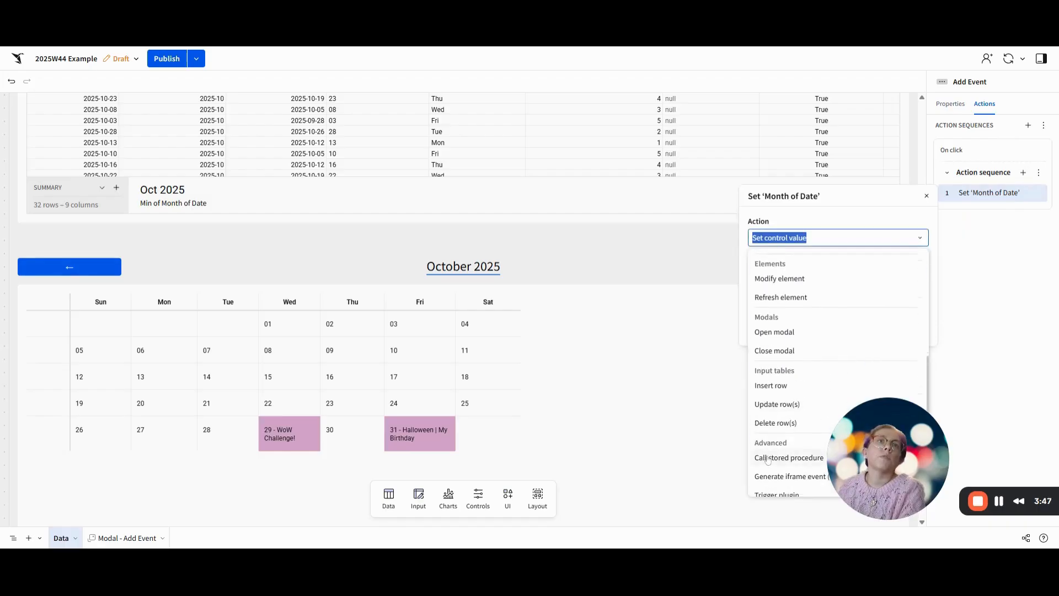
pyautogui.click(775, 321)
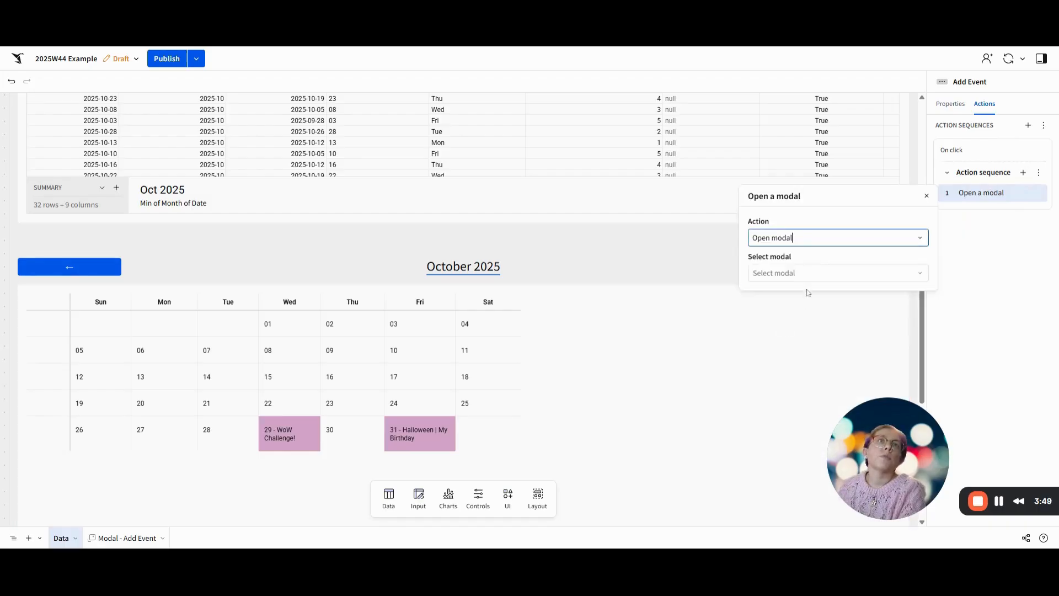
pyautogui.click(808, 275)
pyautogui.click(803, 296)
pyautogui.click(1017, 261)
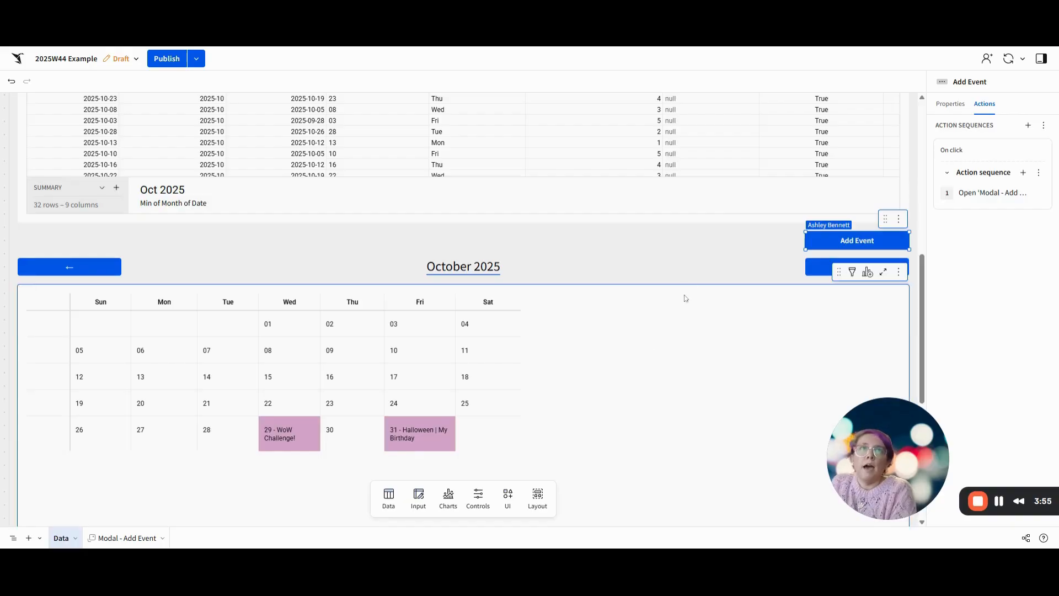
# Add a test event named "WoW Challenge Again" dated 11/05/2025 through the Add Event modal, and close the modal
pyautogui.click(856, 240)
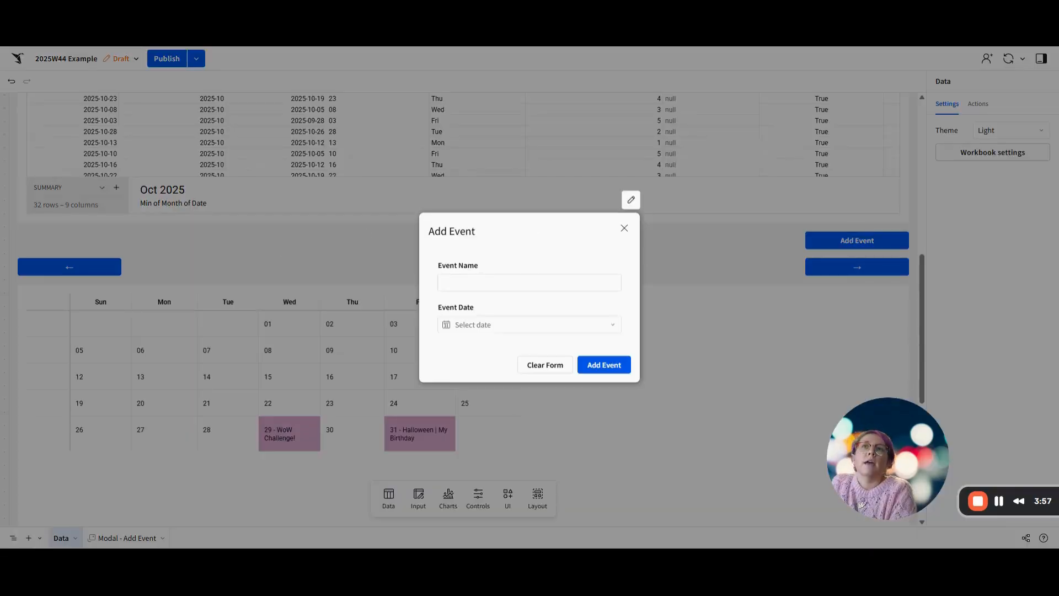
pyautogui.click(529, 282)
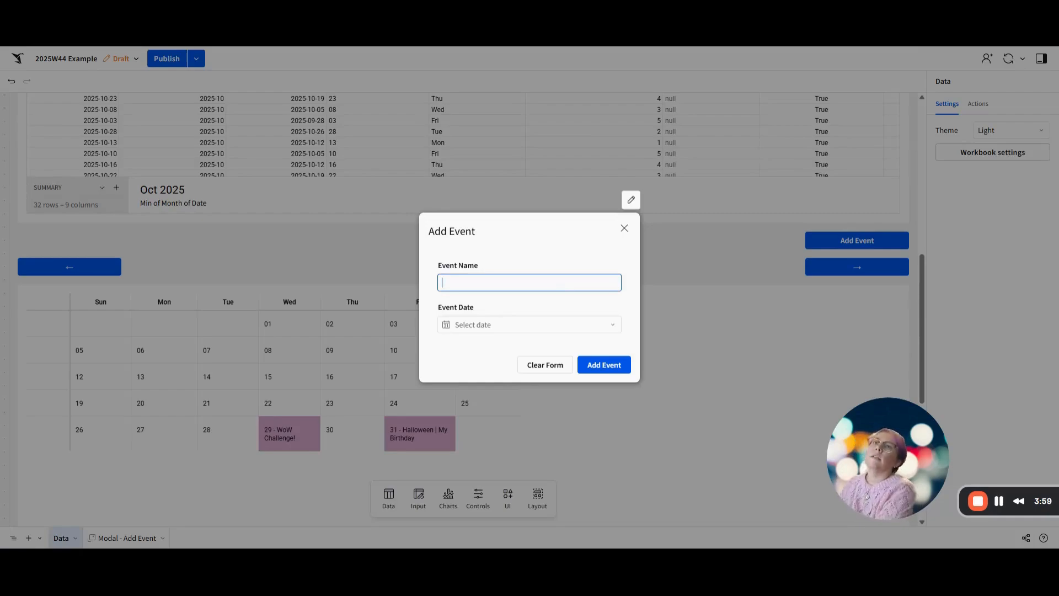
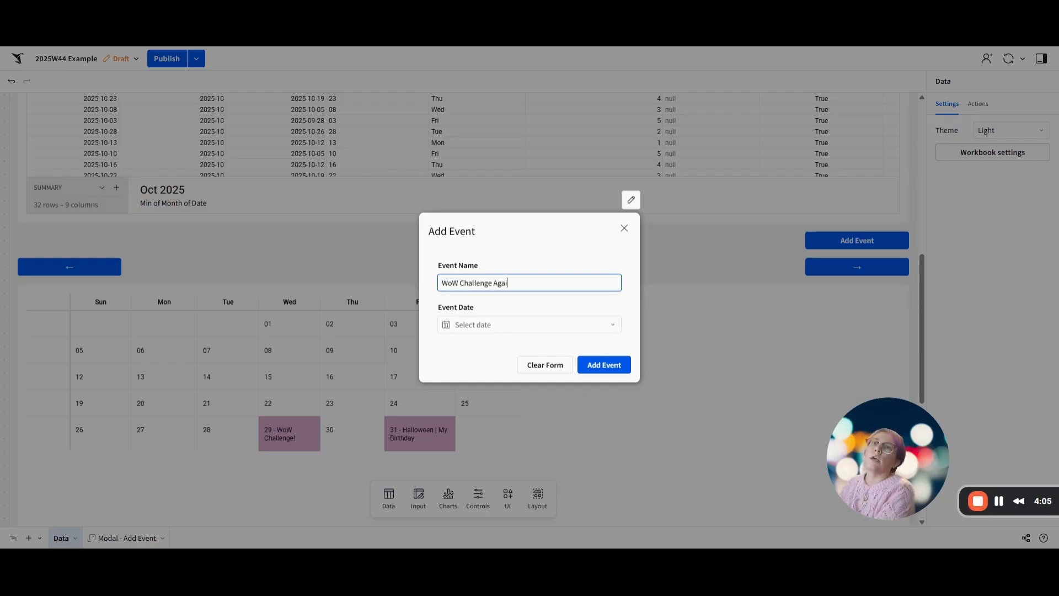
pyautogui.click(508, 325)
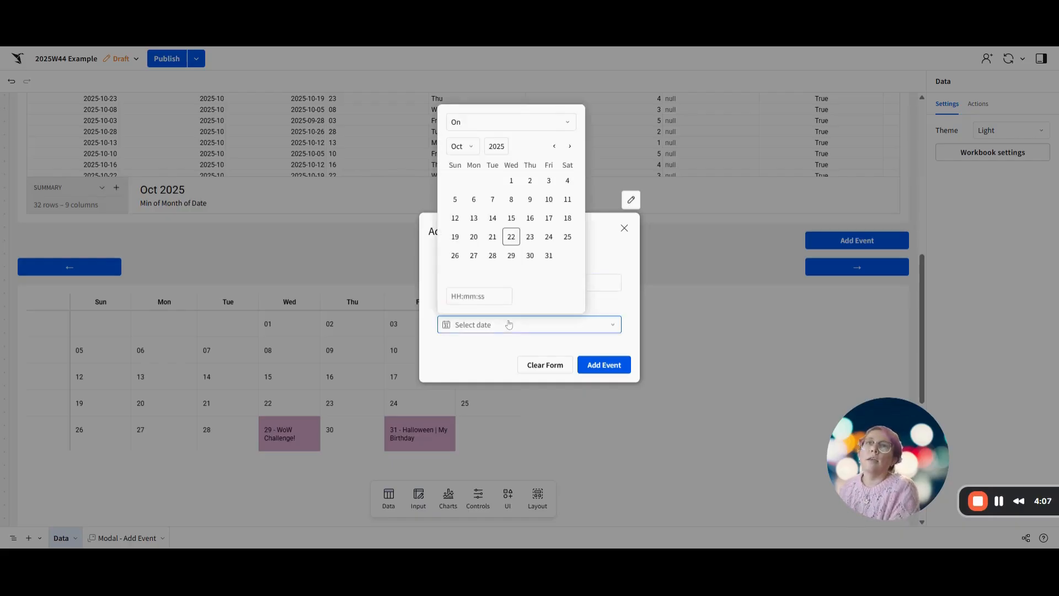
pyautogui.click(570, 146)
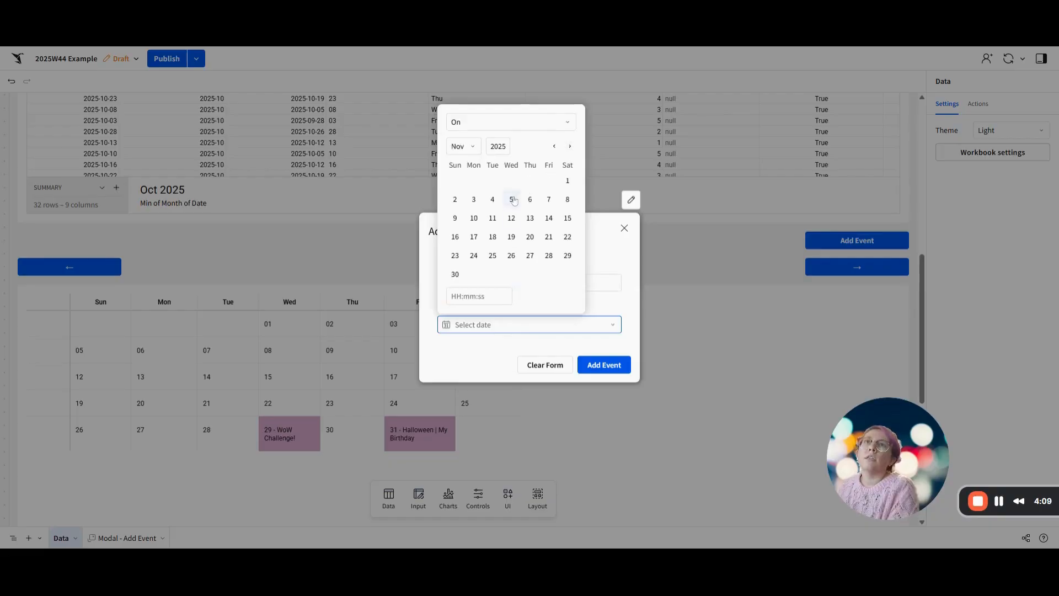
pyautogui.click(512, 200)
pyautogui.click(604, 365)
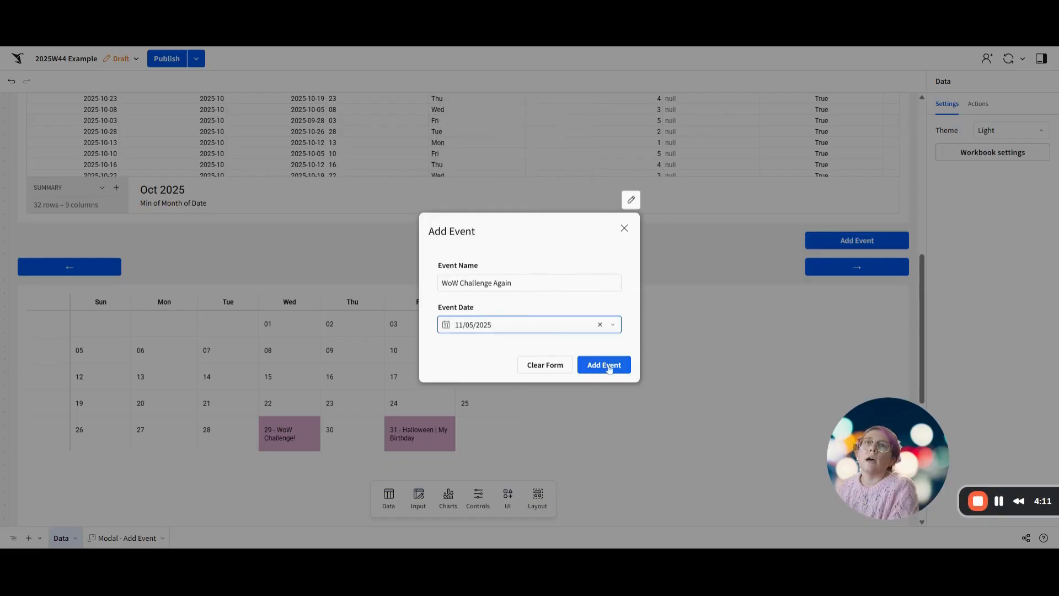
pyautogui.click(610, 368)
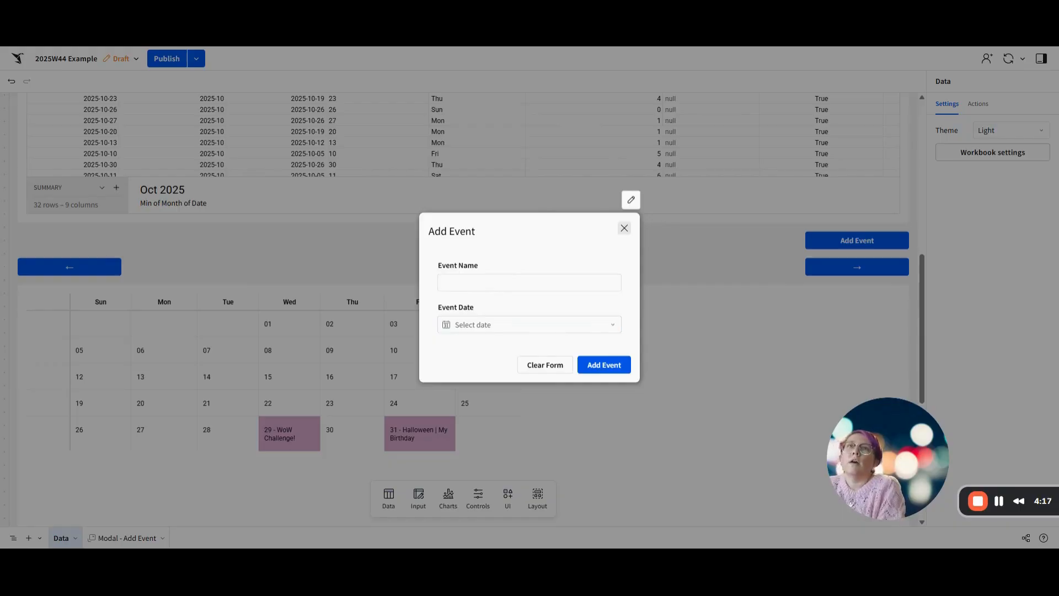
pyautogui.click(624, 228)
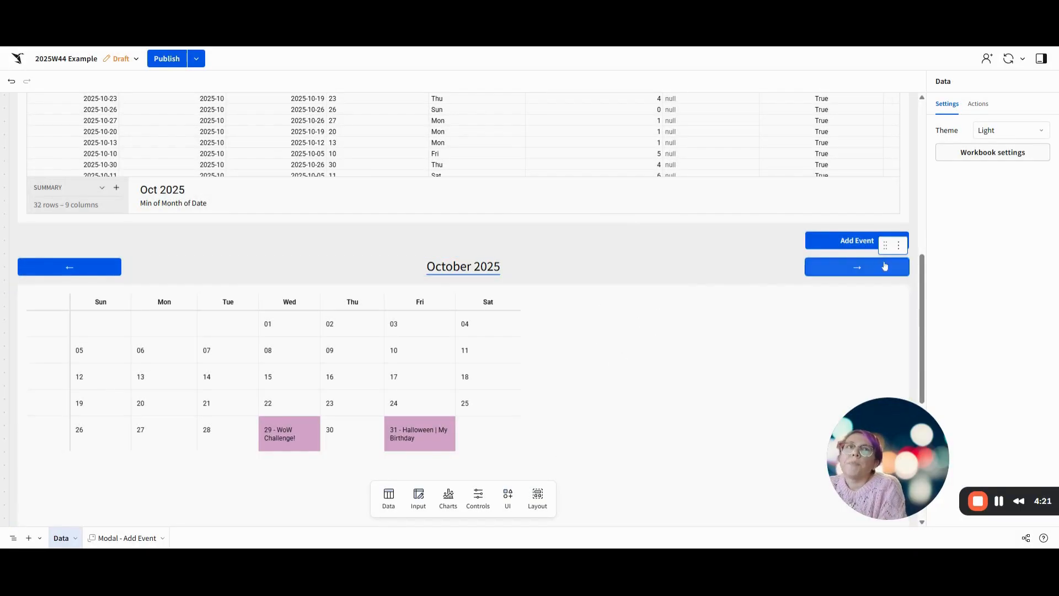
# Reopen the Add Event modal to check its fields, close it, and advance the calendar one month to look for the new event
pyautogui.click(854, 240)
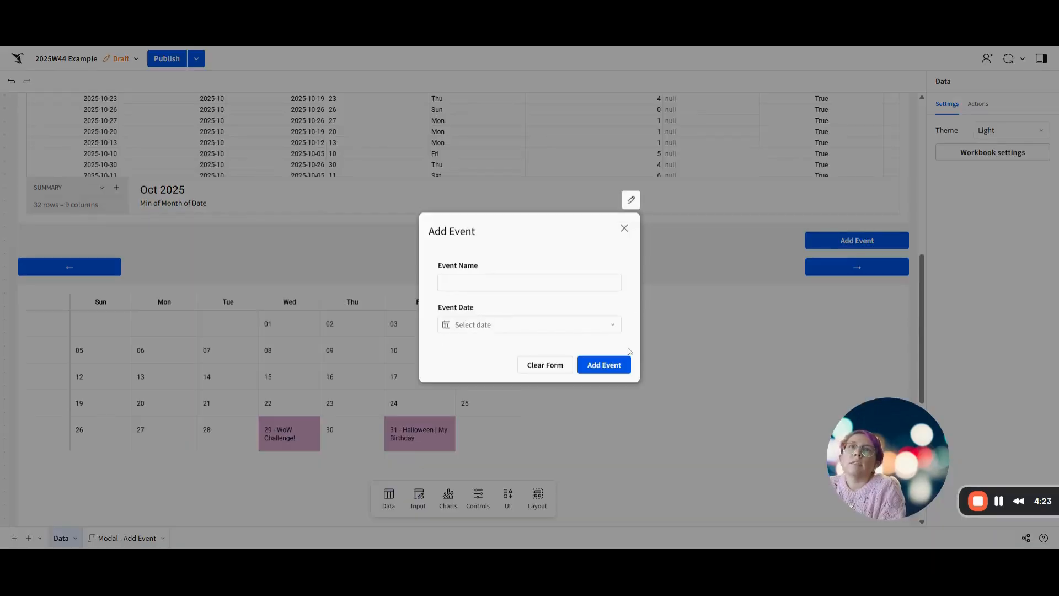
pyautogui.click(625, 227)
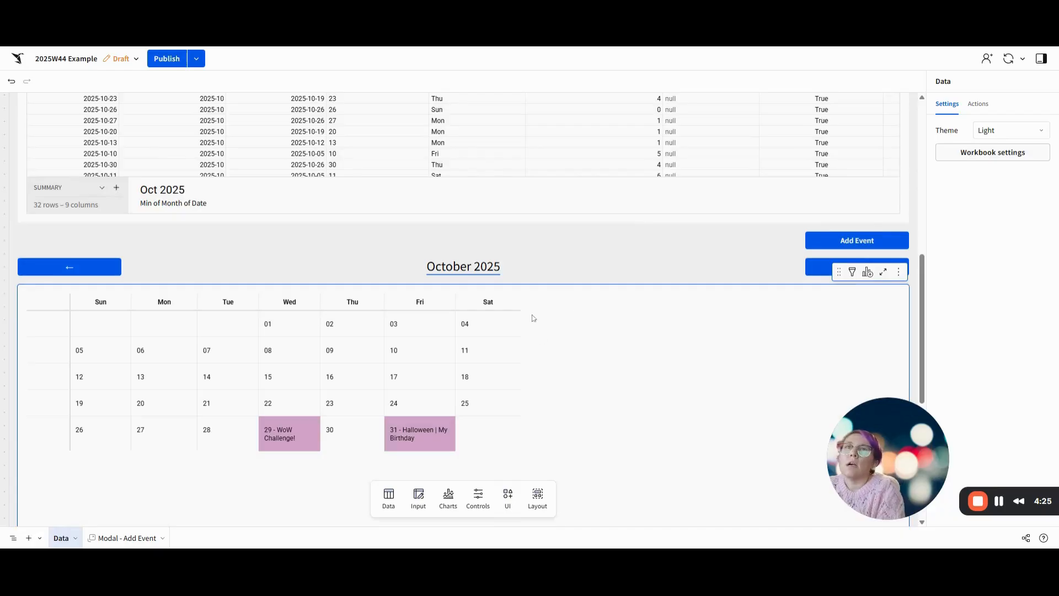
pyautogui.click(819, 267)
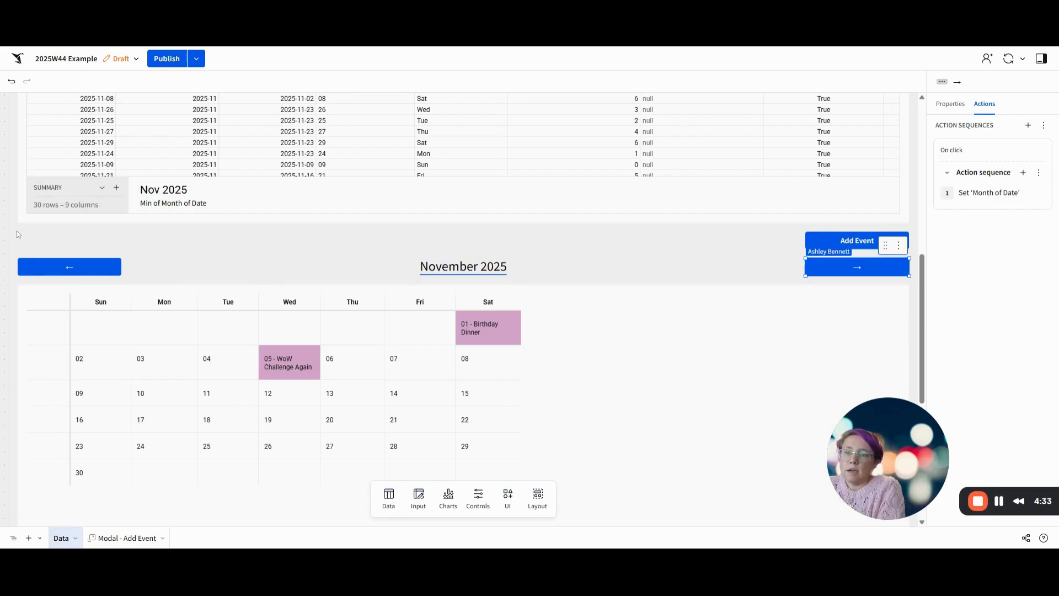
# Move the calendar, its month heading and its three buttons to a new page, and name that page "Calendar"
pyautogui.moveTo(19, 235); pyautogui.dragTo(849, 451)
pyautogui.moveTo(922, 275); pyautogui.dragTo(923, 314)
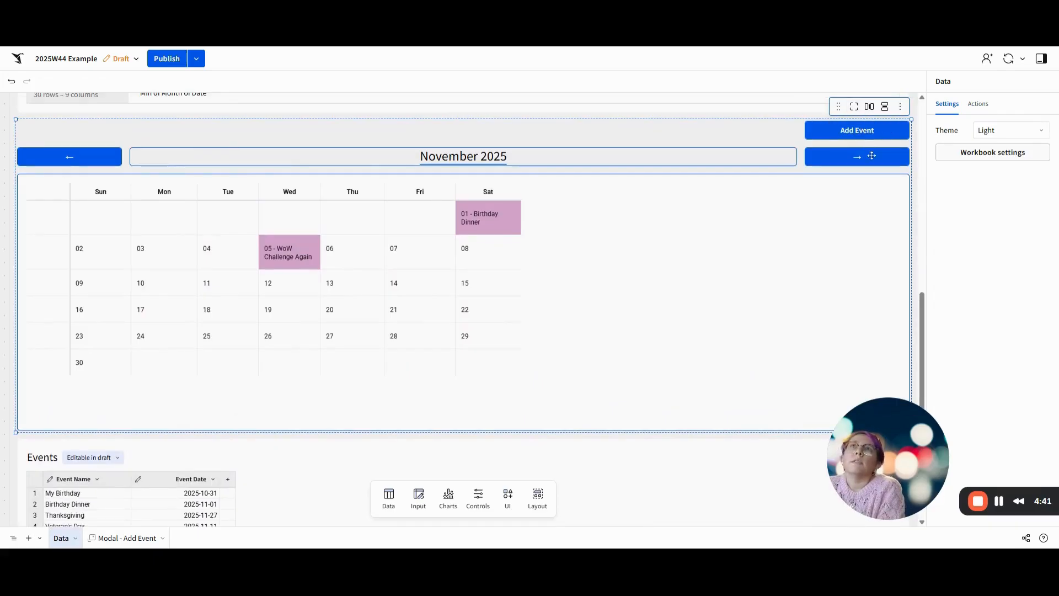
pyautogui.click(900, 107)
pyautogui.moveTo(911, 126)
pyautogui.click(858, 137)
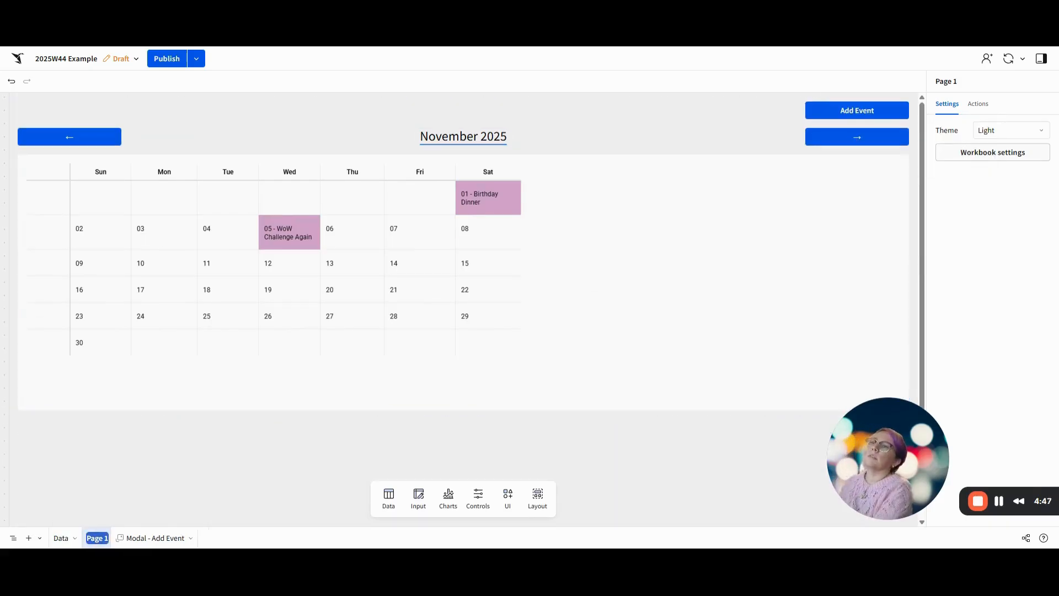
pyautogui.write('Calendar')
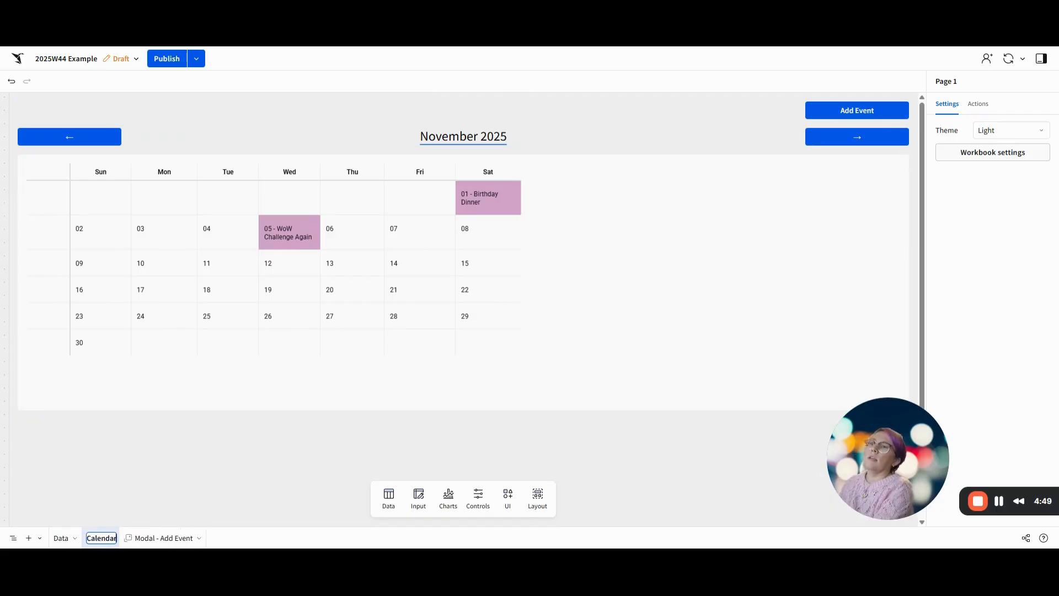
pyautogui.press('Return')
# Hide the Data page and set its Events input table to be editable only in the published version
pyautogui.click(74, 538)
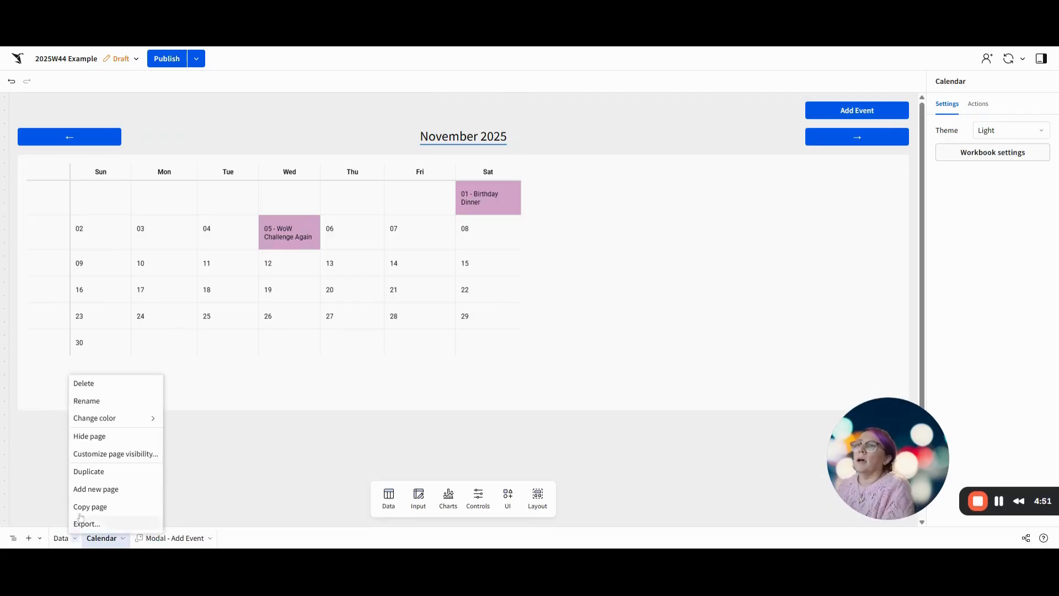
pyautogui.click(115, 437)
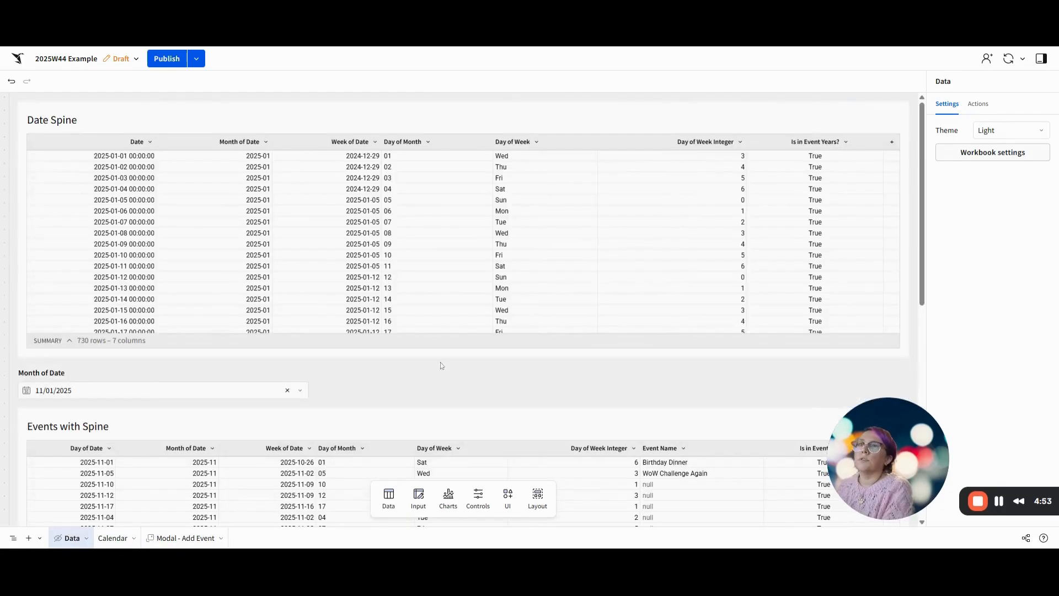
pyautogui.scroll(-3, 442, 370)
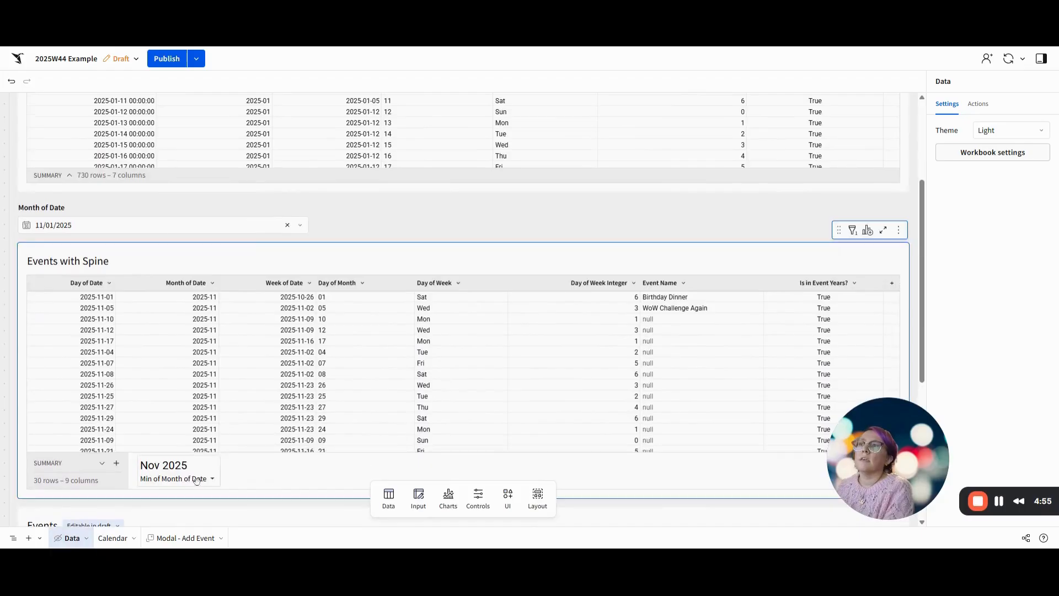
pyautogui.scroll(-2, 398, 439)
pyautogui.click(105, 415)
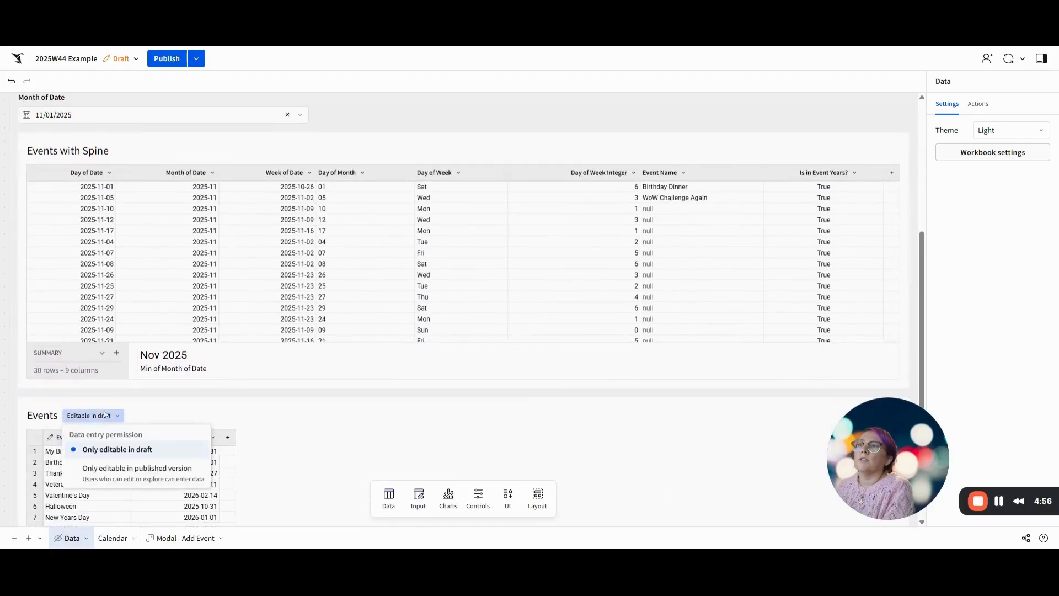
pyautogui.click(132, 468)
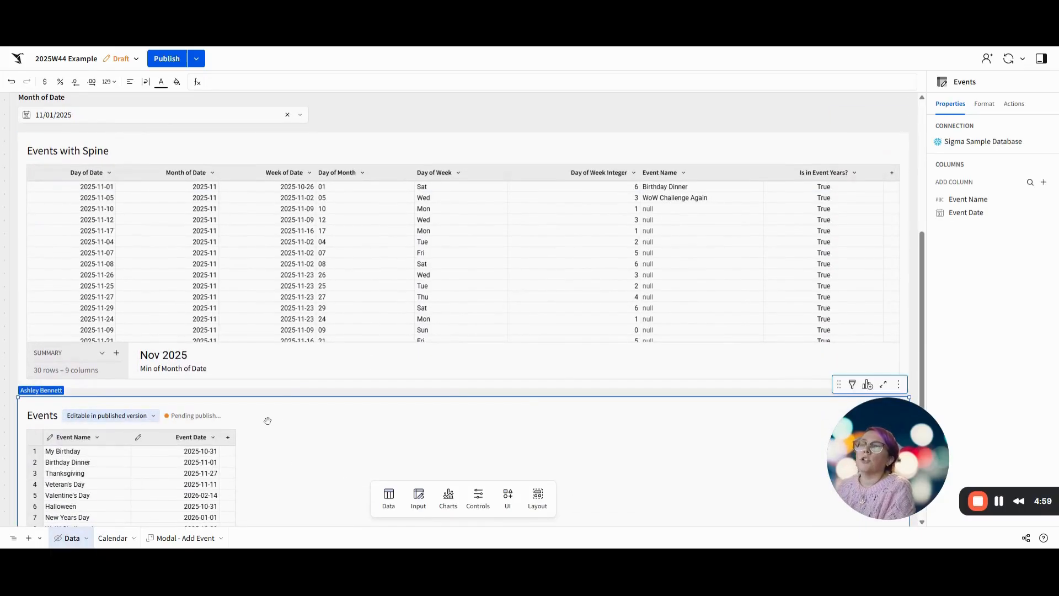
# Add a text title reading "Events Calendar" in Medium heading style above the previous-month button on the Calendar page
pyautogui.click(113, 539)
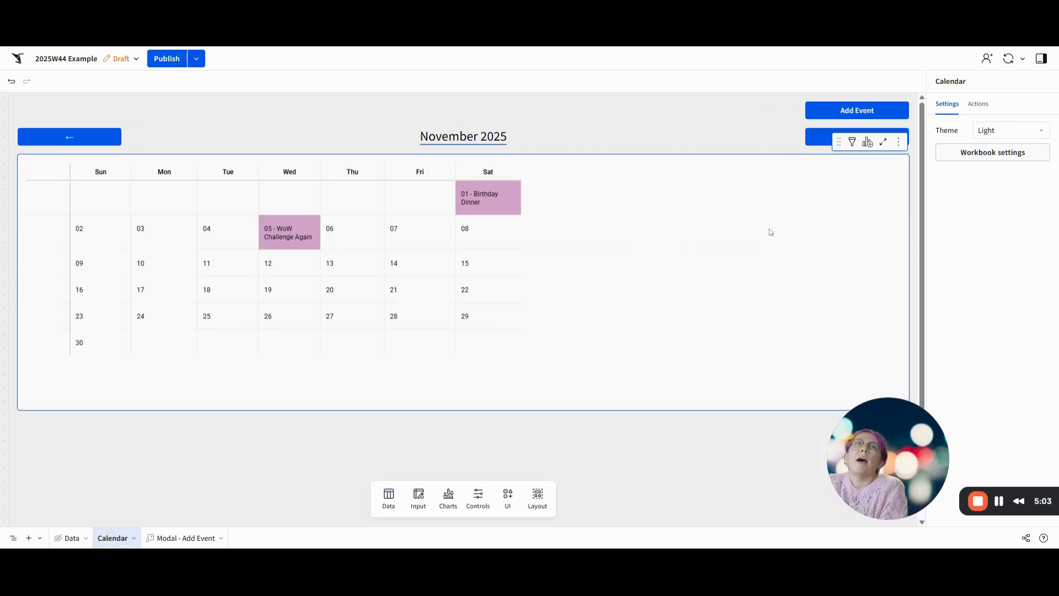
pyautogui.click(660, 264)
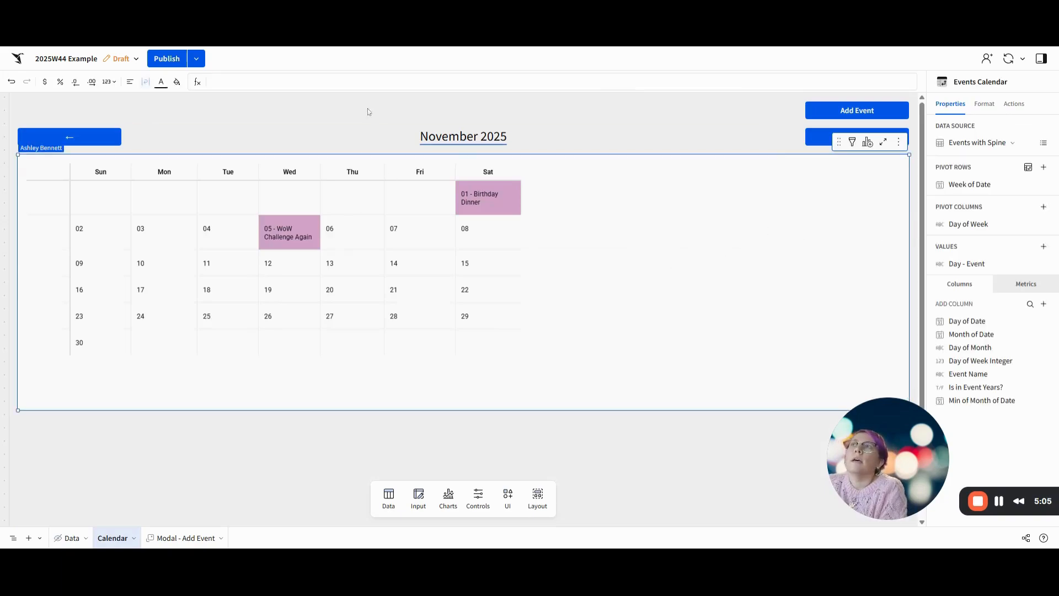
pyautogui.click(503, 508)
pyautogui.moveTo(448, 402); pyautogui.dragTo(93, 97)
pyautogui.click(141, 82)
pyautogui.click(133, 118)
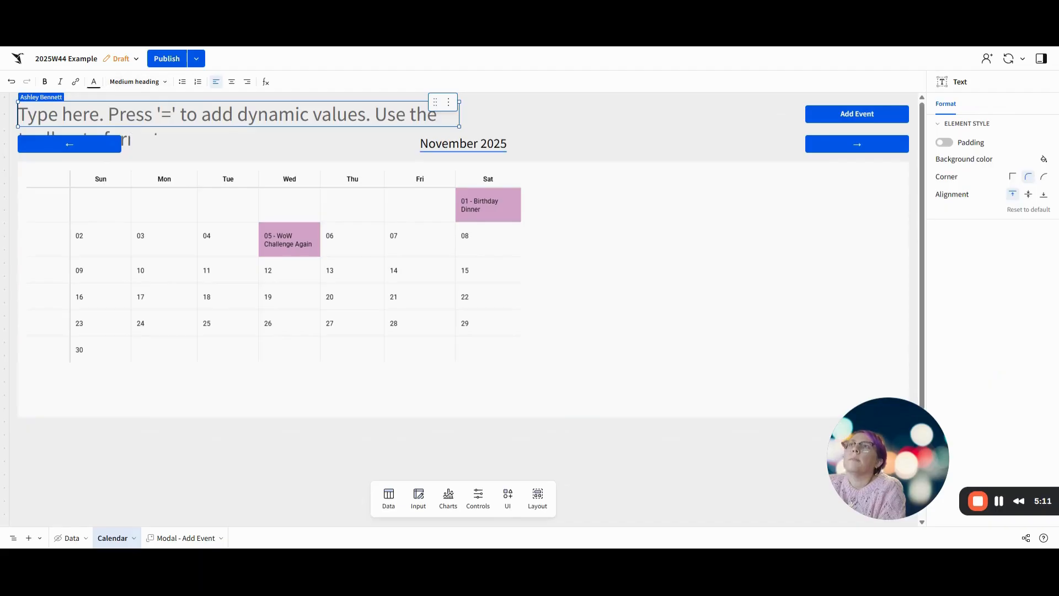
pyautogui.write('Eve')
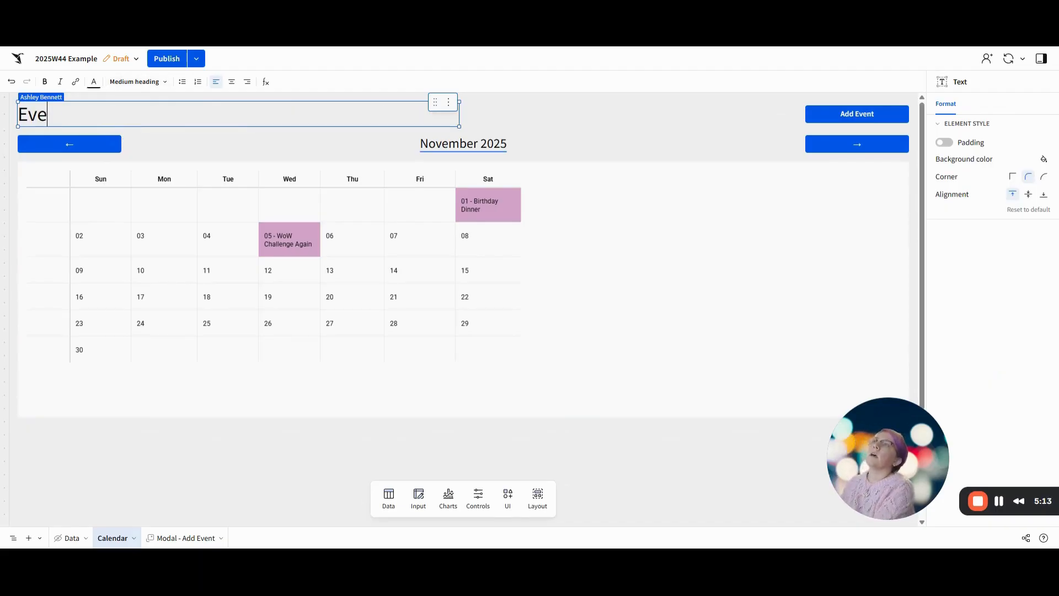
pyautogui.write('nts Calendar')
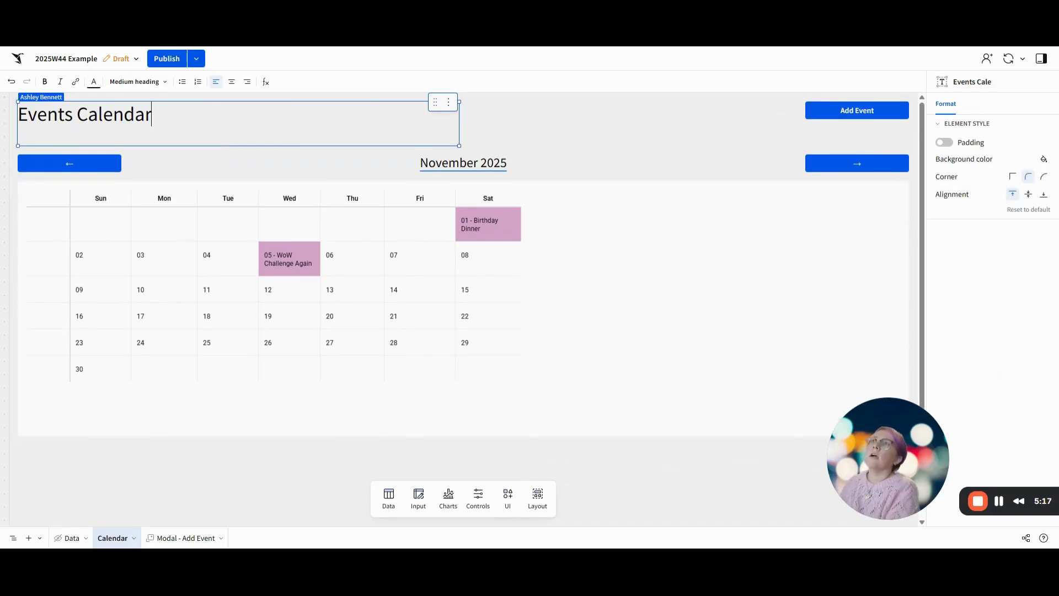
pyautogui.click(555, 111)
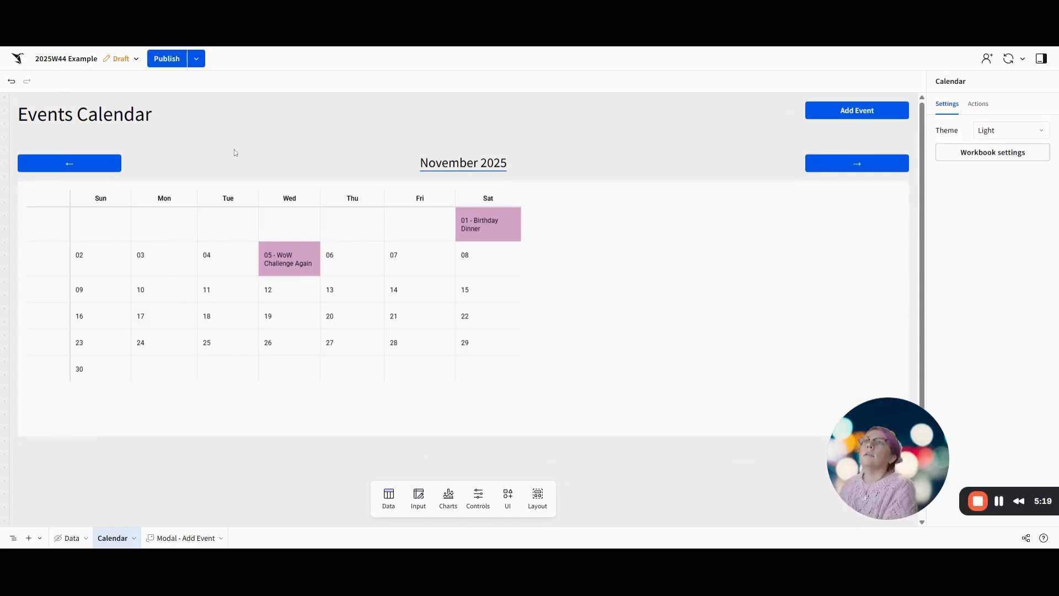
# Reduce the height of the "Events Calendar" title so the month heading and navigation buttons sit directly beneath it
pyautogui.click(202, 134)
pyautogui.moveTo(205, 145); pyautogui.dragTo(207, 127)
pyautogui.click(348, 142)
pyautogui.click(466, 144)
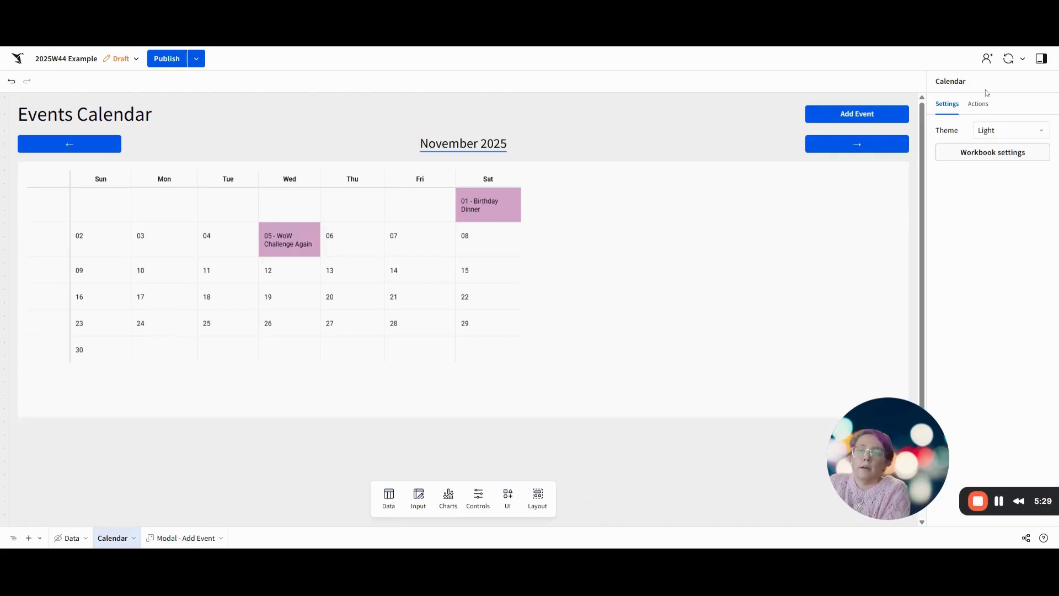
# Set the workbook theme to Dark and expand its color settings
pyautogui.click(985, 157)
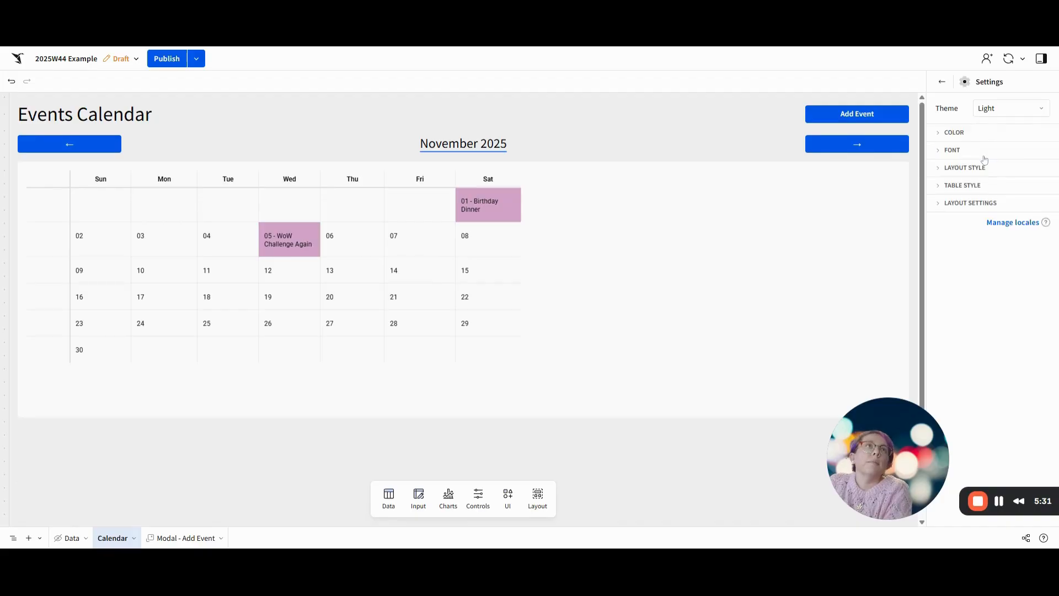
pyautogui.click(994, 109)
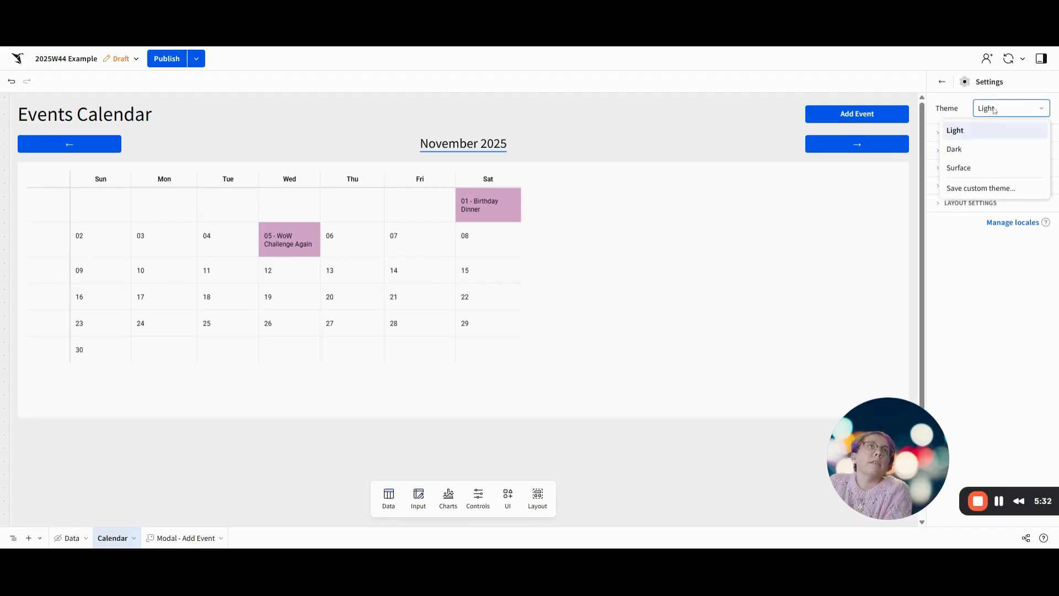
pyautogui.click(977, 149)
pyautogui.click(982, 138)
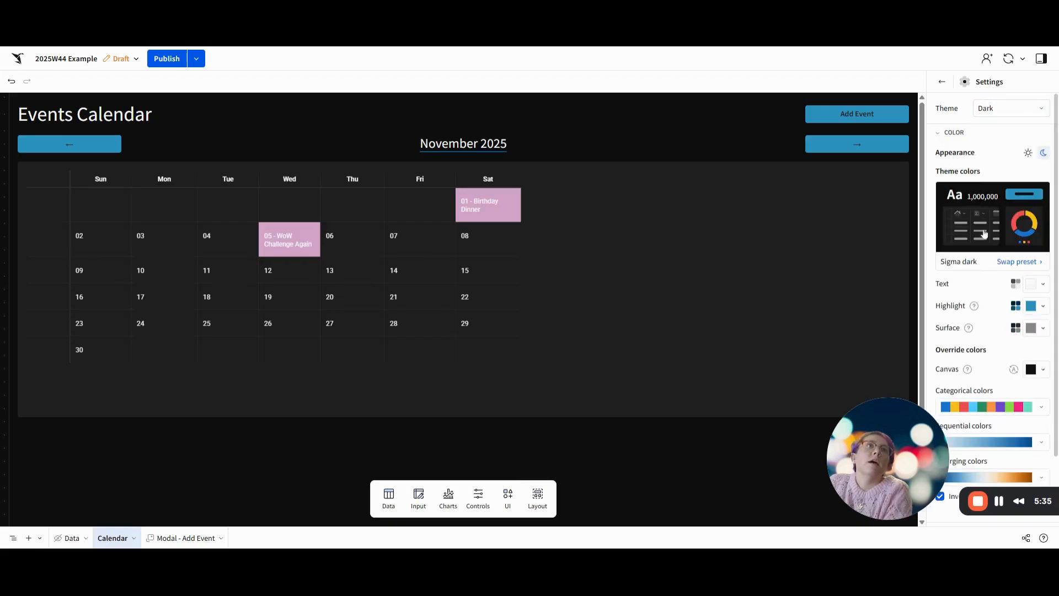
pyautogui.click(1008, 263)
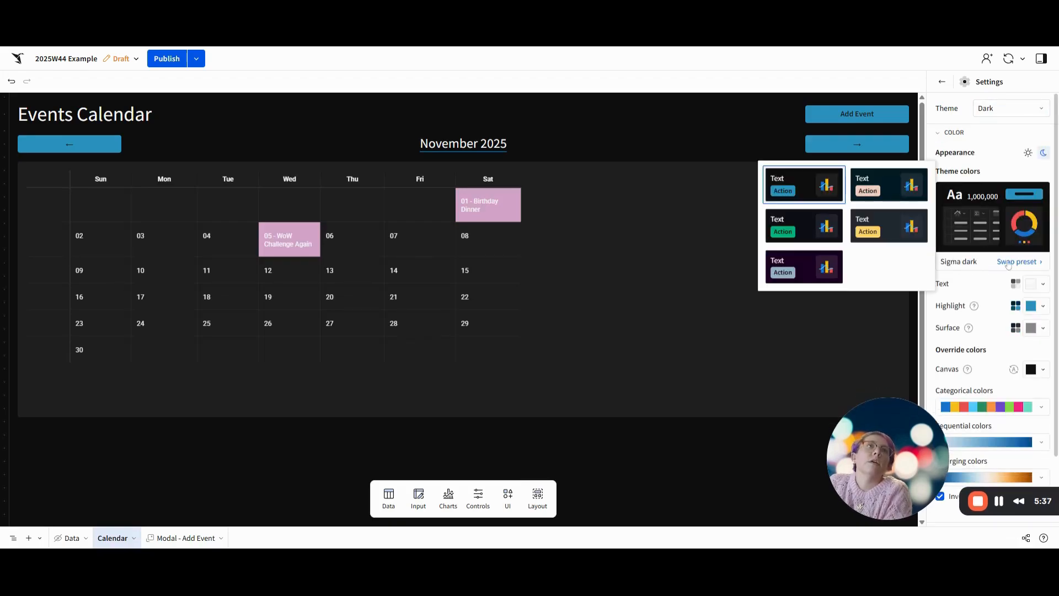
pyautogui.click(1008, 263)
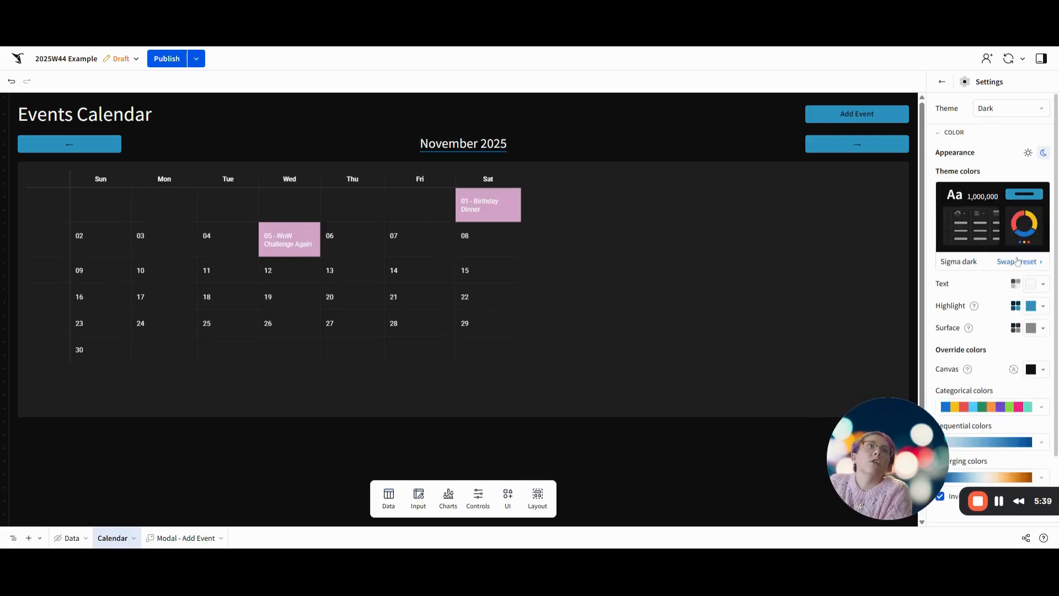
pyautogui.click(1017, 262)
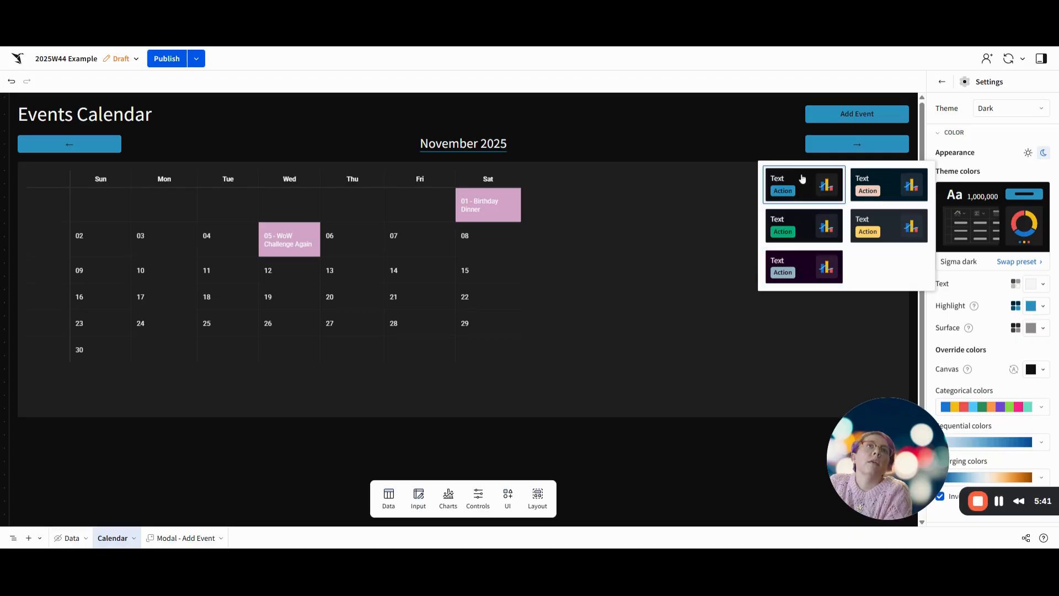
# Set the theme's highlight color to the standard purple #B07AA1
pyautogui.click(1040, 312)
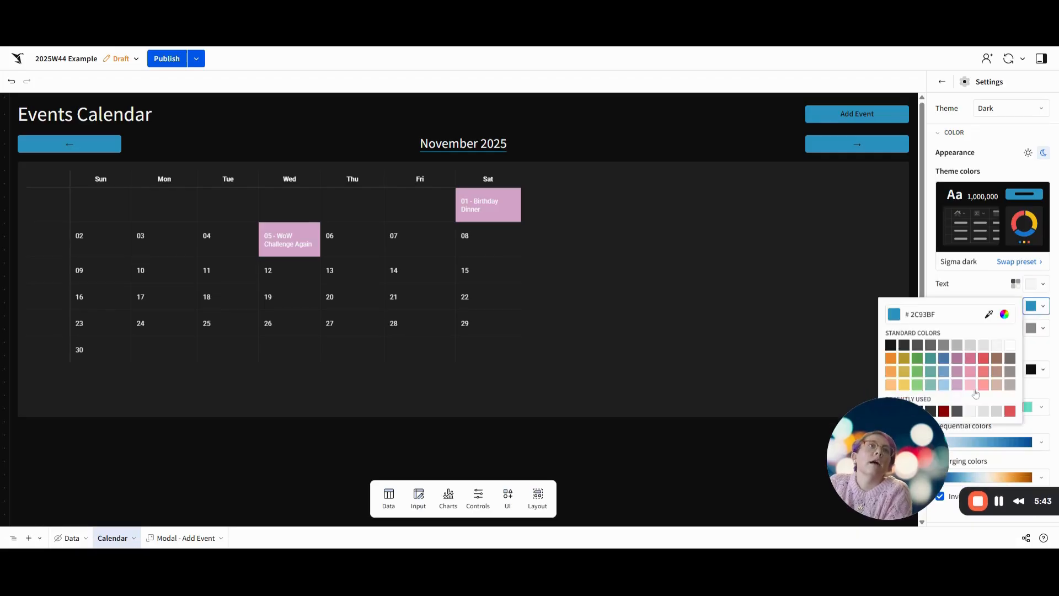
pyautogui.click(957, 358)
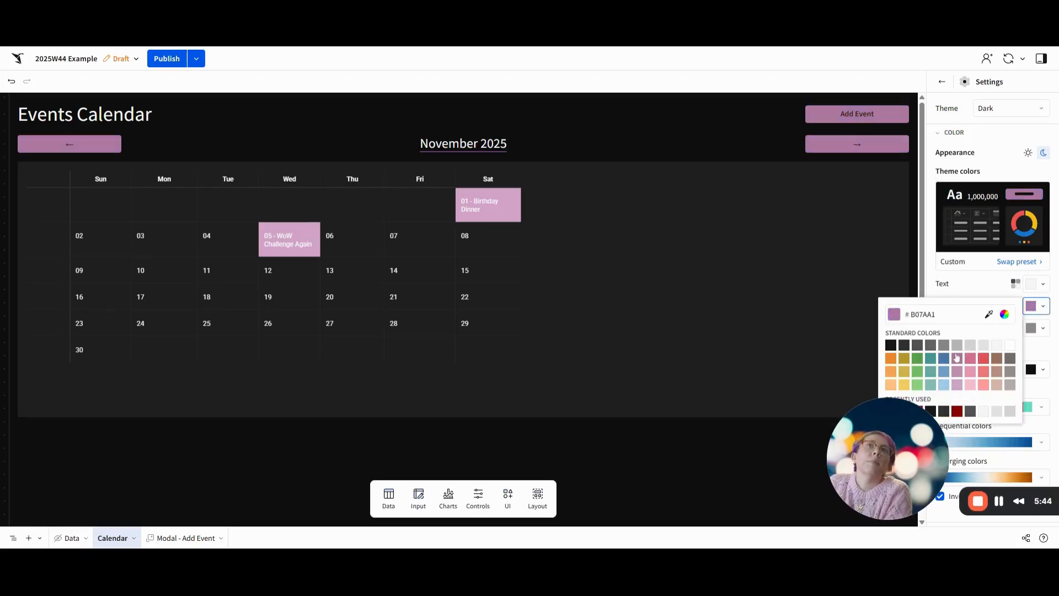
pyautogui.click(807, 196)
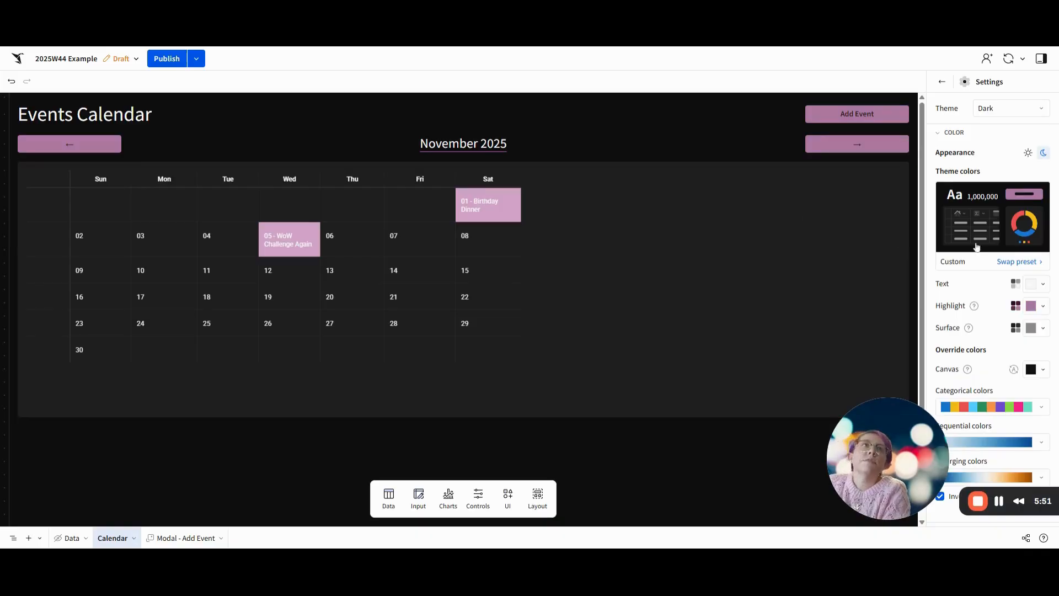
# Change the fill color of the Events Calendar table's Day - Event conditional formatting rule to the standard purple matching the theme highlight
pyautogui.scroll(-2, 962, 104)
pyautogui.click(943, 81)
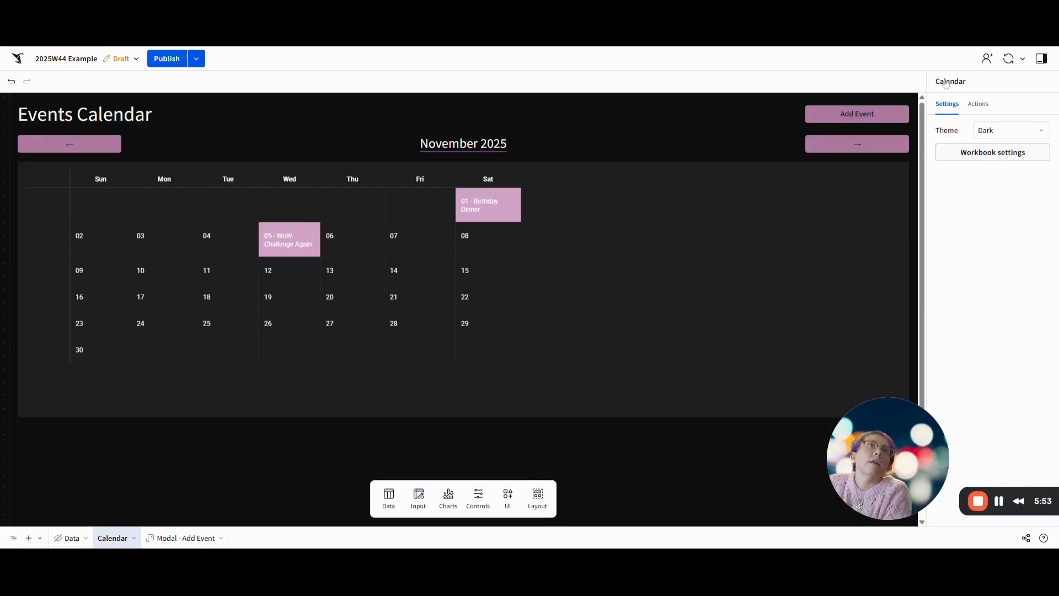
pyautogui.click(670, 268)
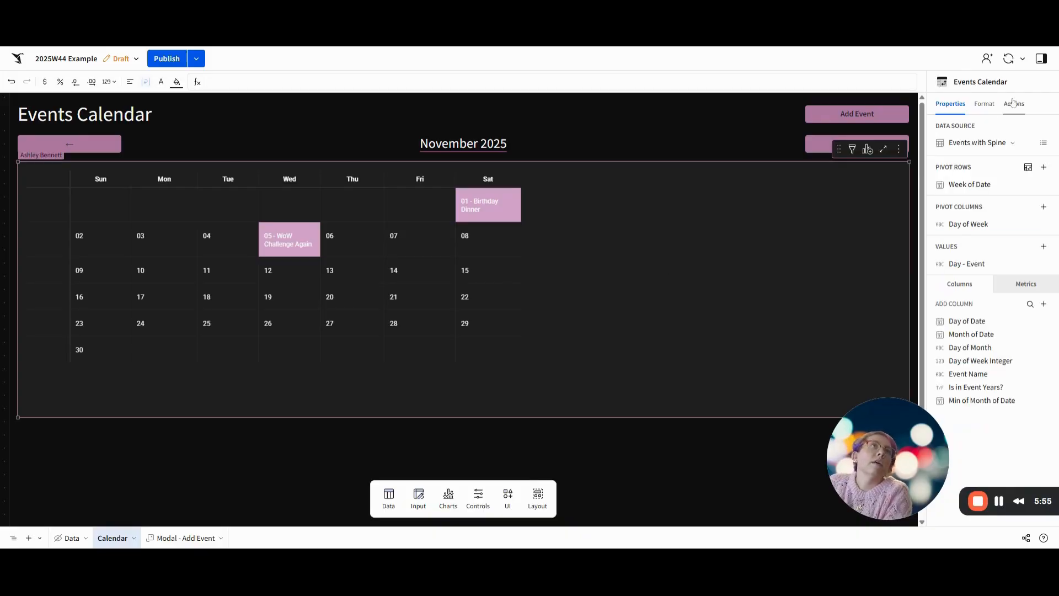
pyautogui.click(1015, 104)
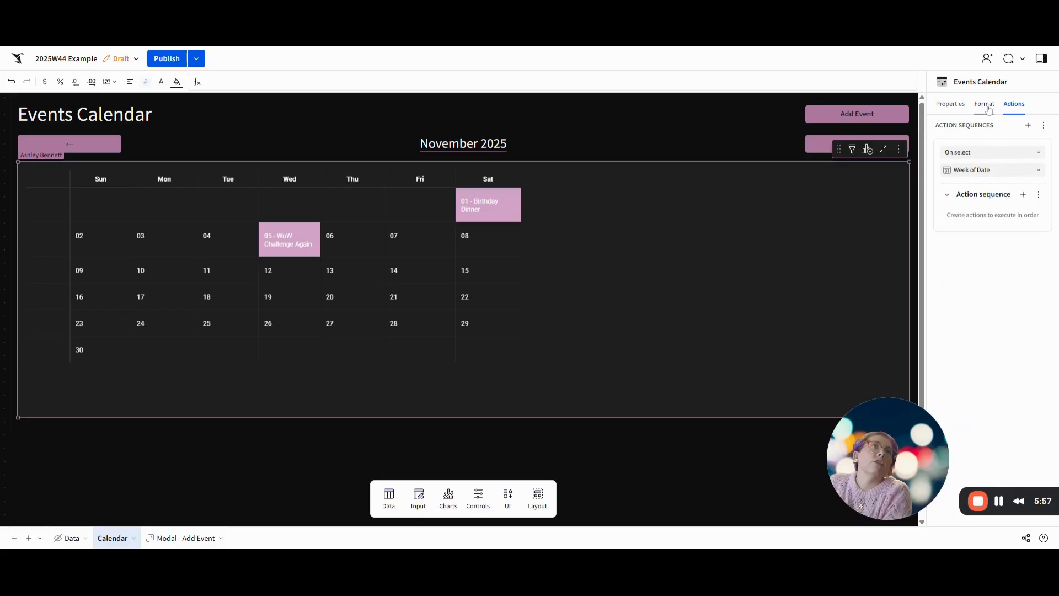
pyautogui.click(984, 104)
pyautogui.scroll(-5, 988, 276)
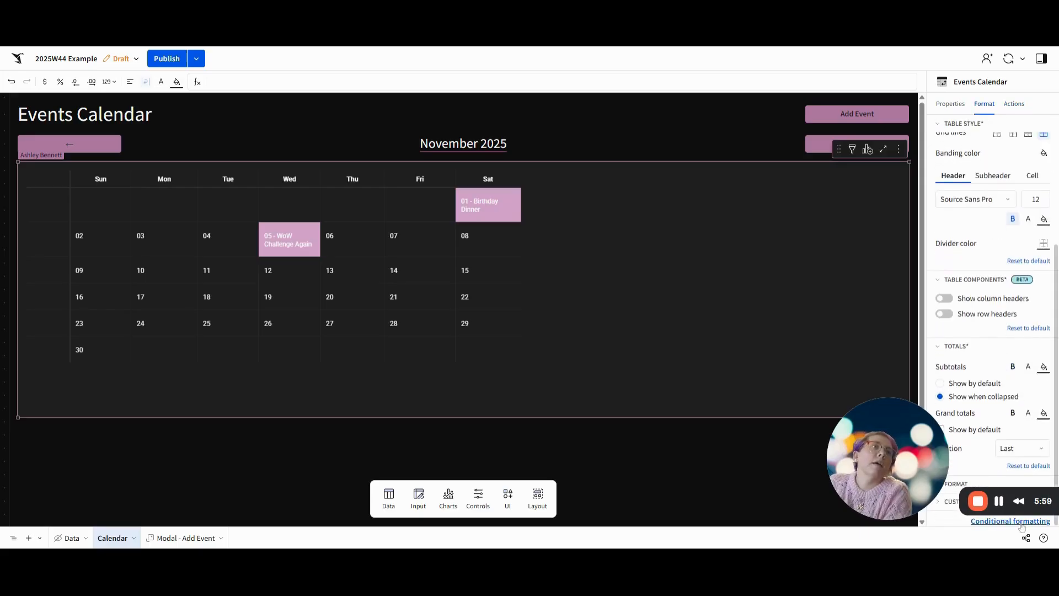
pyautogui.click(1011, 521)
pyautogui.click(982, 148)
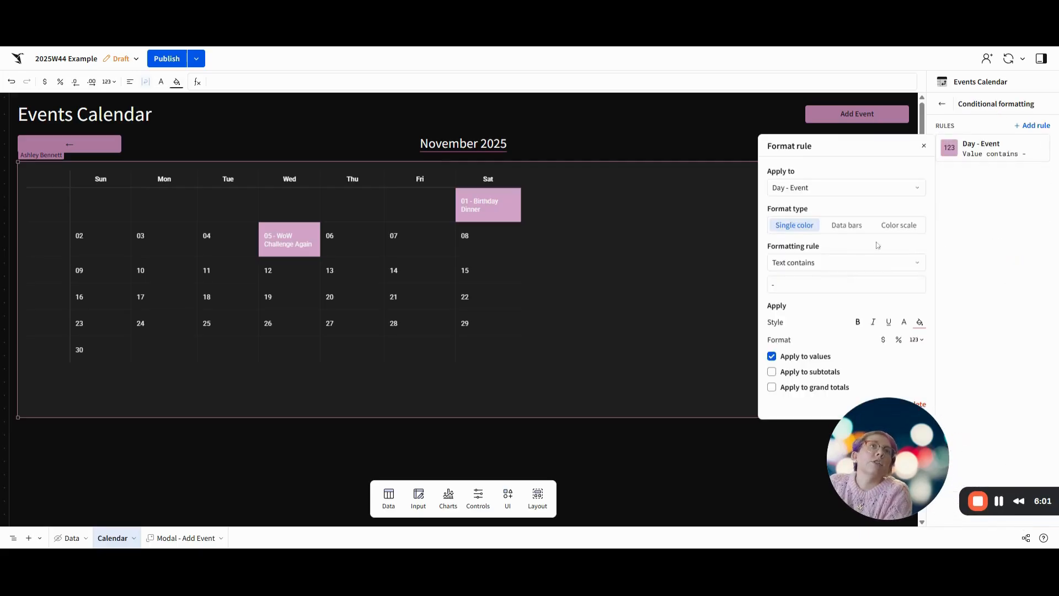
pyautogui.click(919, 322)
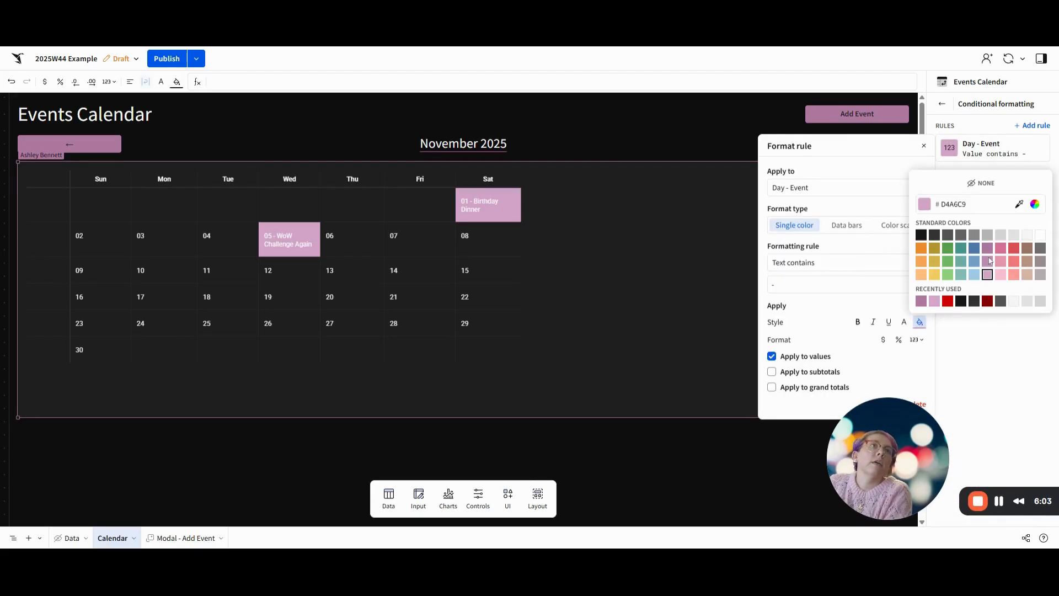
pyautogui.click(988, 260)
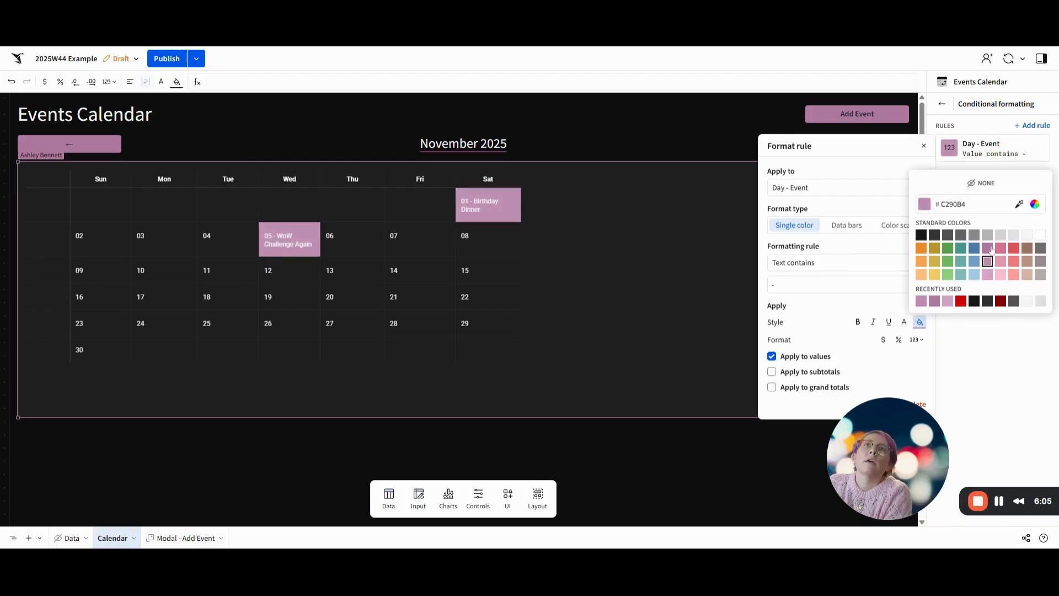
pyautogui.click(987, 249)
pyautogui.click(669, 256)
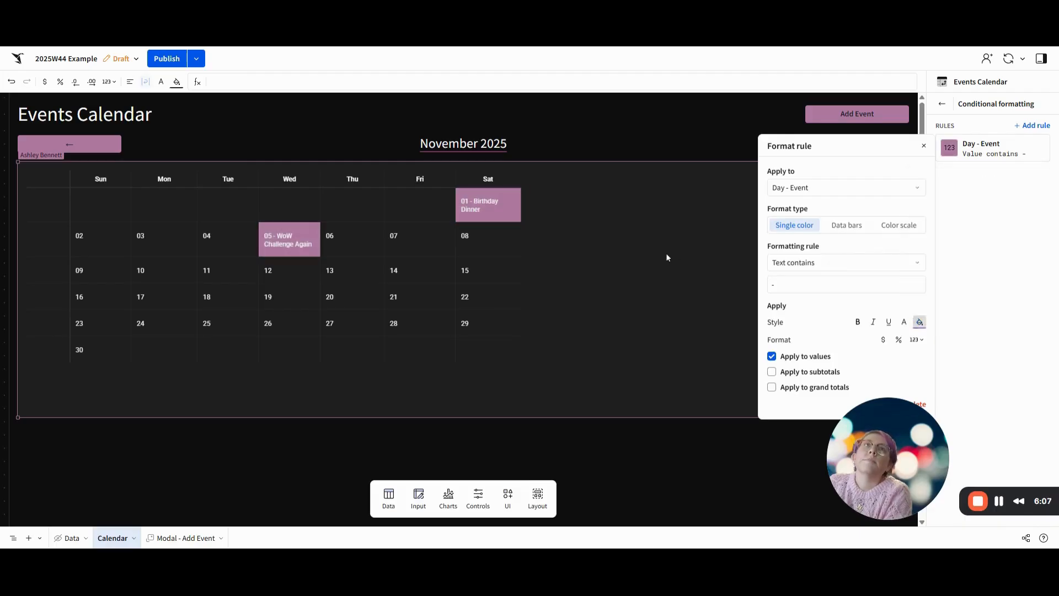
pyautogui.click(669, 237)
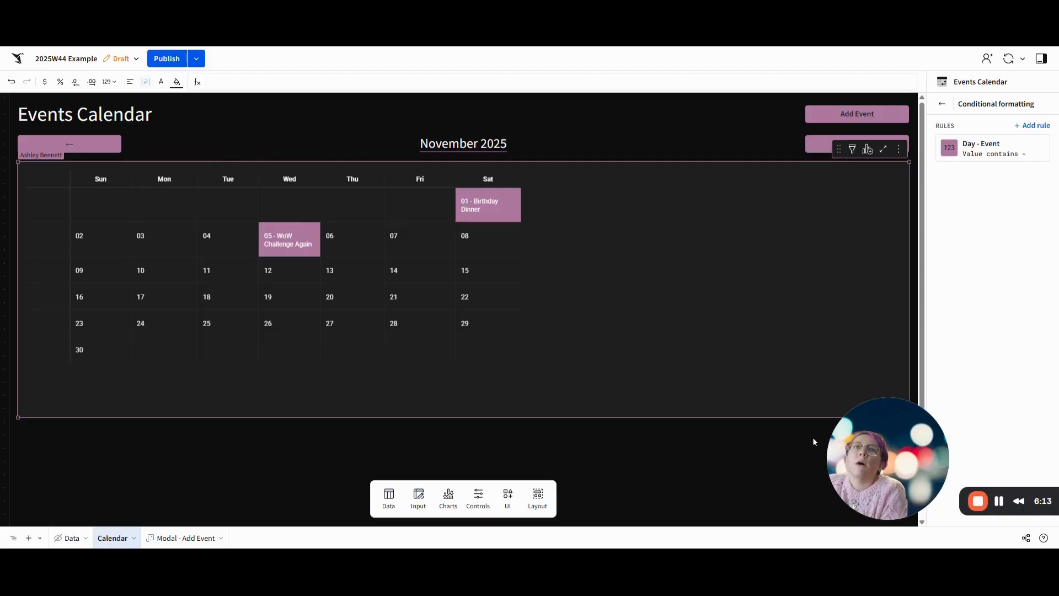
# Publish the workbook changes and open the published version of the Events Calendar
pyautogui.moveTo(894, 433); pyautogui.dragTo(96, 428)
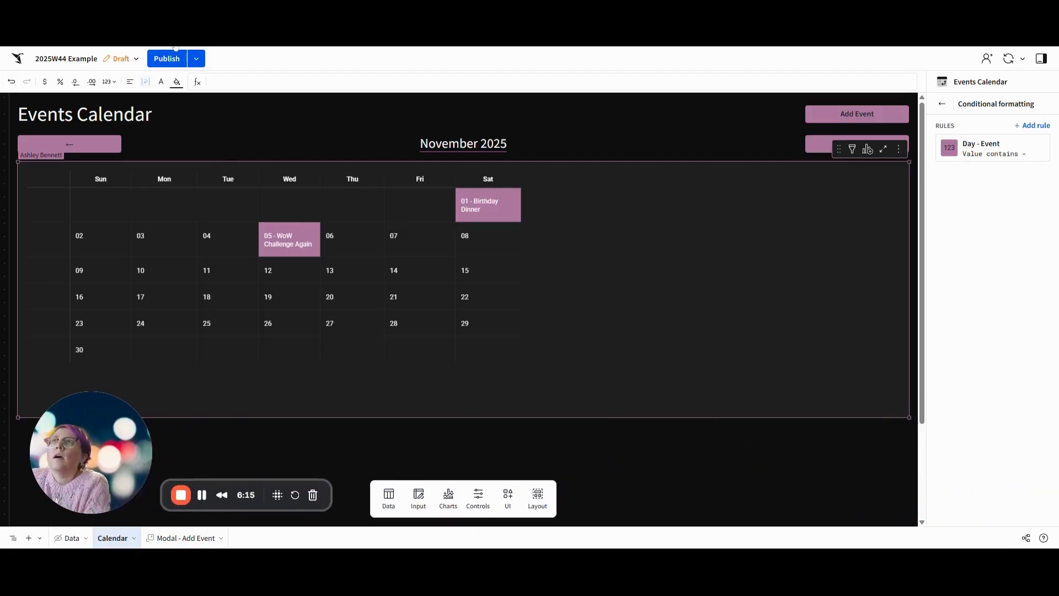
pyautogui.click(161, 59)
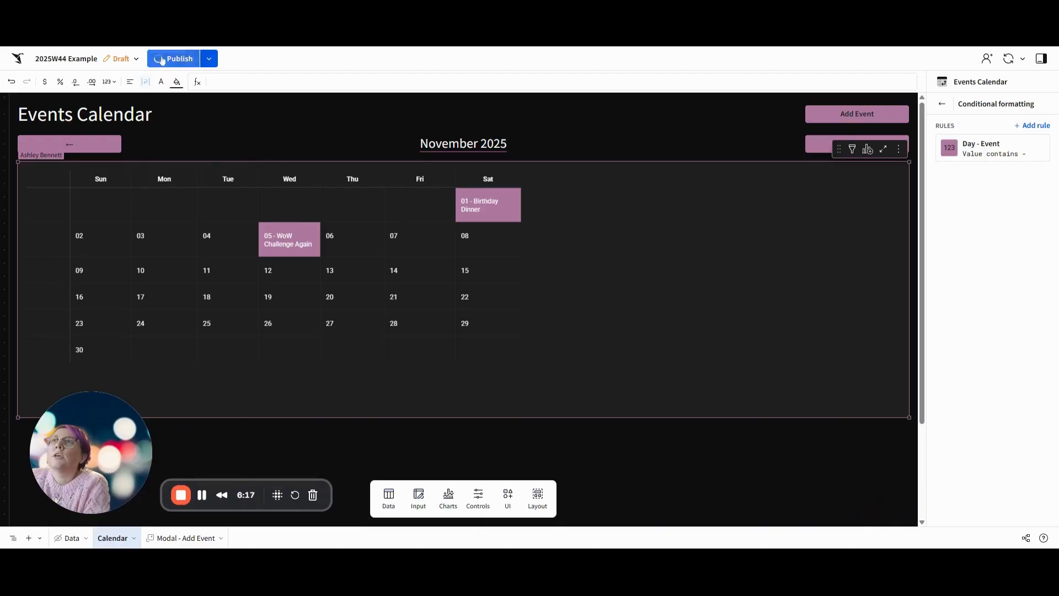
pyautogui.click(196, 60)
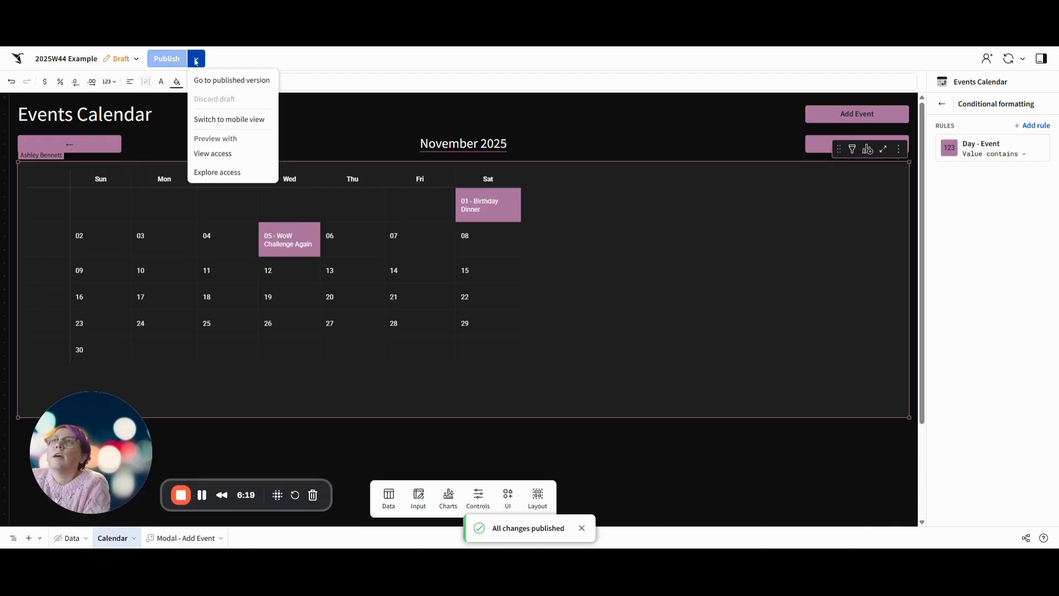
pyautogui.click(133, 59)
pyautogui.click(111, 59)
pyautogui.moveTo(99, 164)
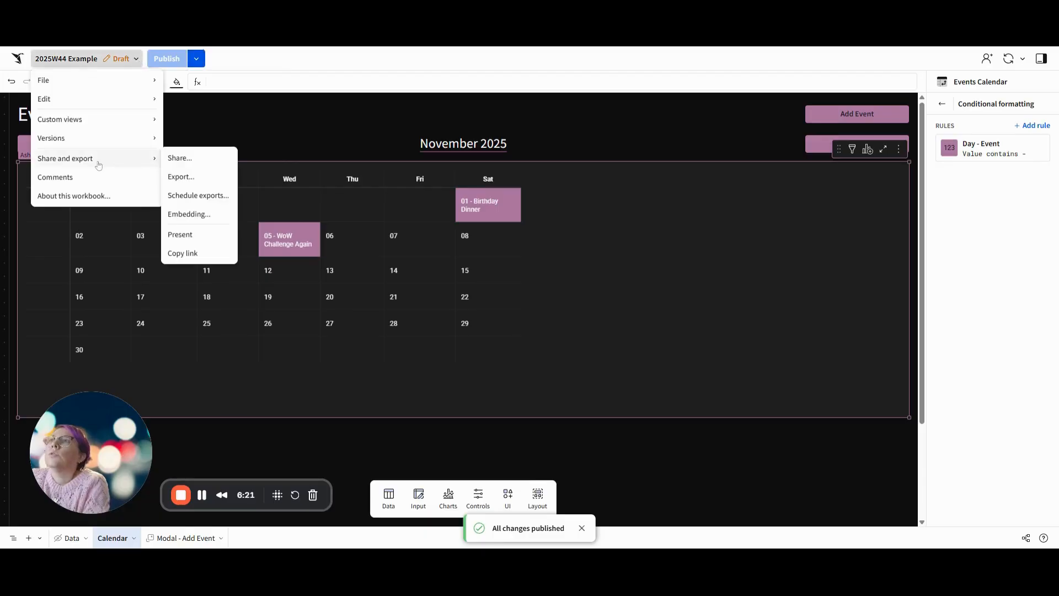
pyautogui.click(184, 235)
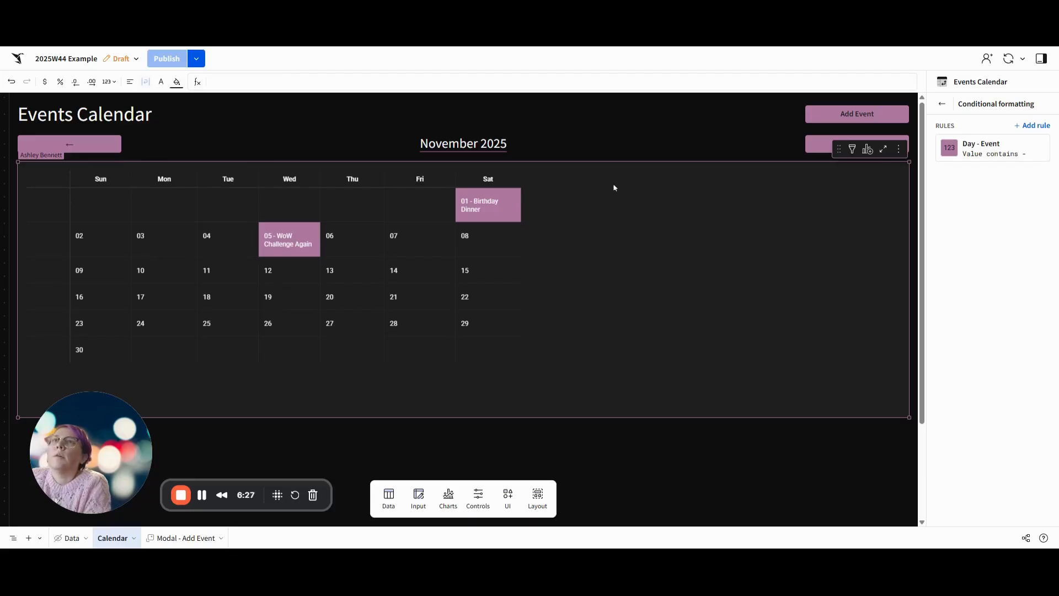
pyautogui.click(197, 58)
pyautogui.click(212, 80)
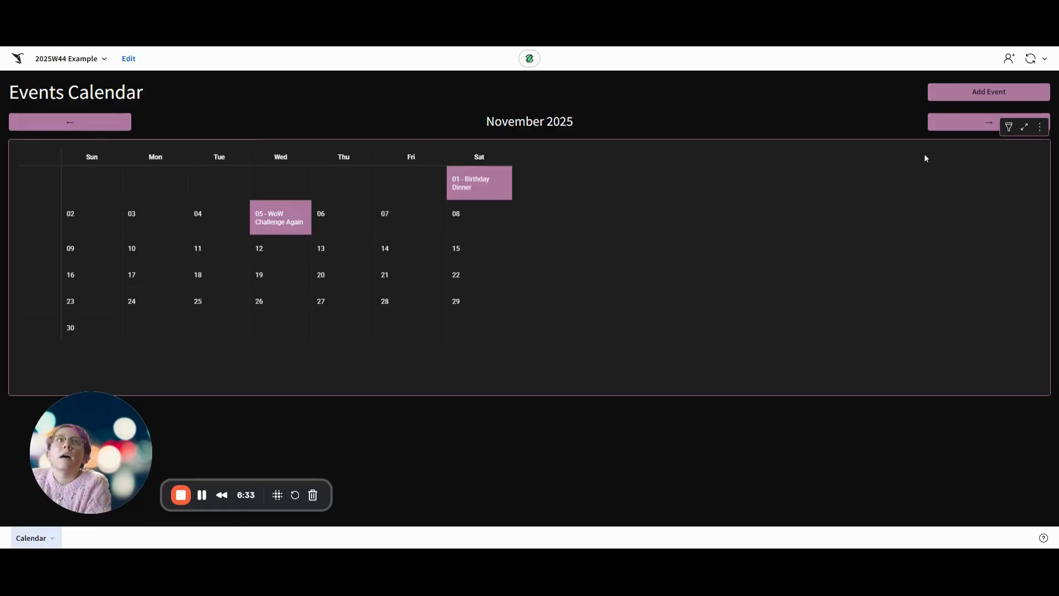
# Test the month navigation by going back to October 2025 and forward to December 2025
pyautogui.click(114, 128)
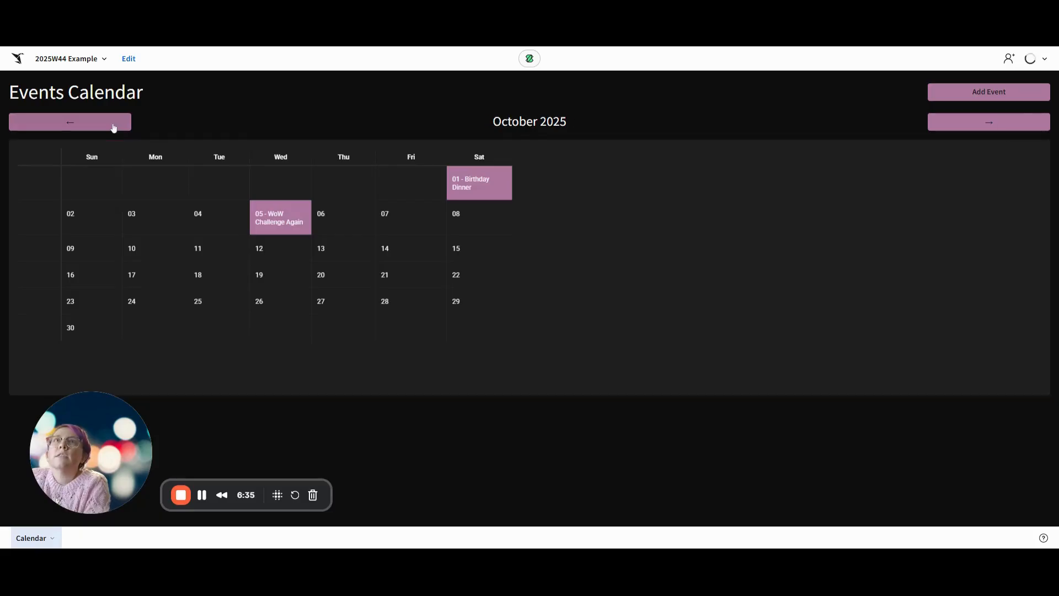
pyautogui.click(991, 125)
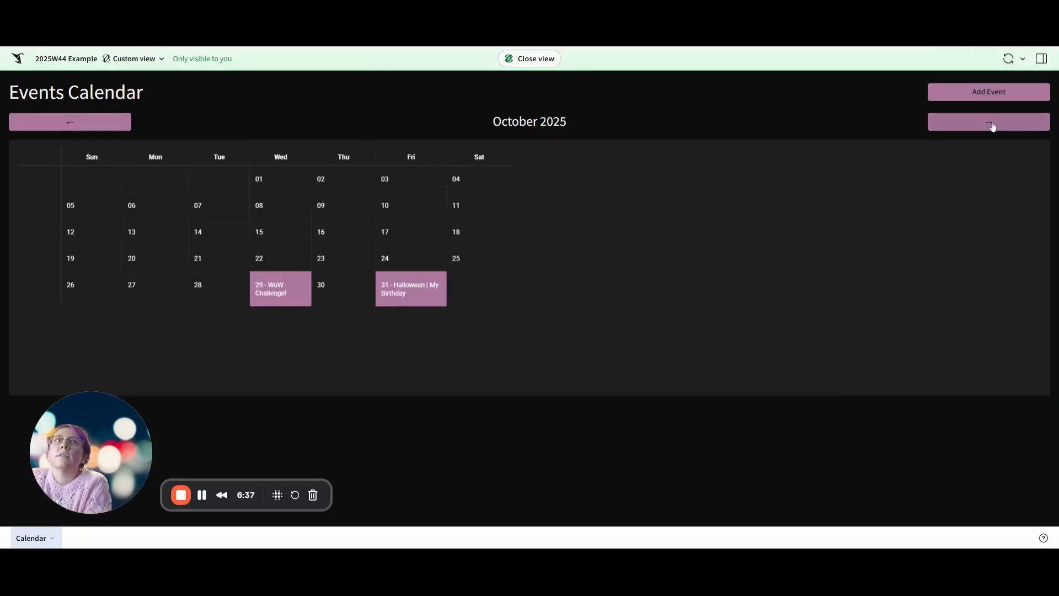
pyautogui.click(993, 126)
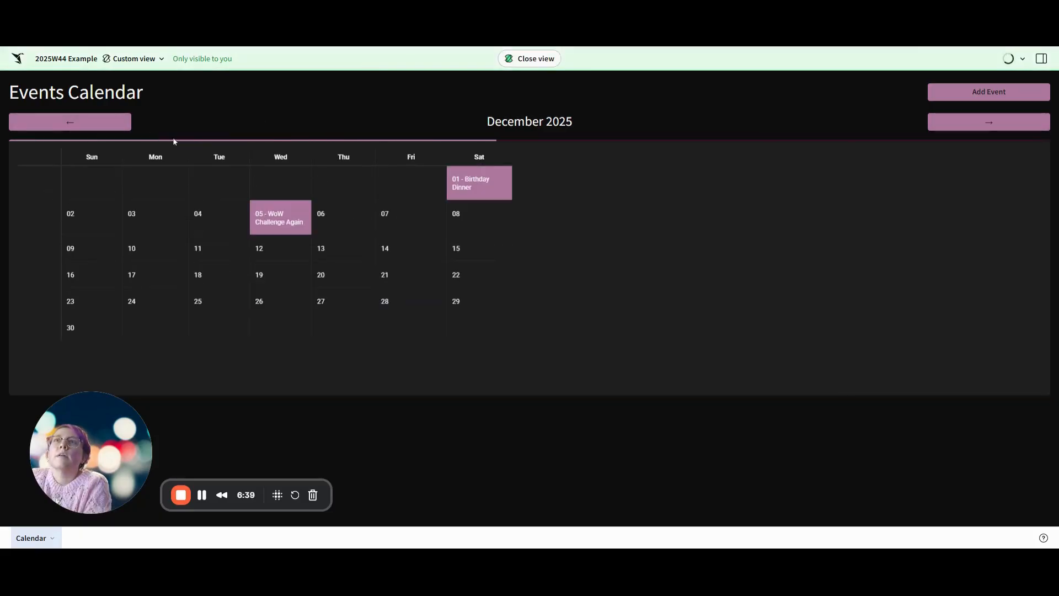
# Add an event named Christmas dated 12/25/2025 through the Add Event form and close the form
pyautogui.click(1013, 97)
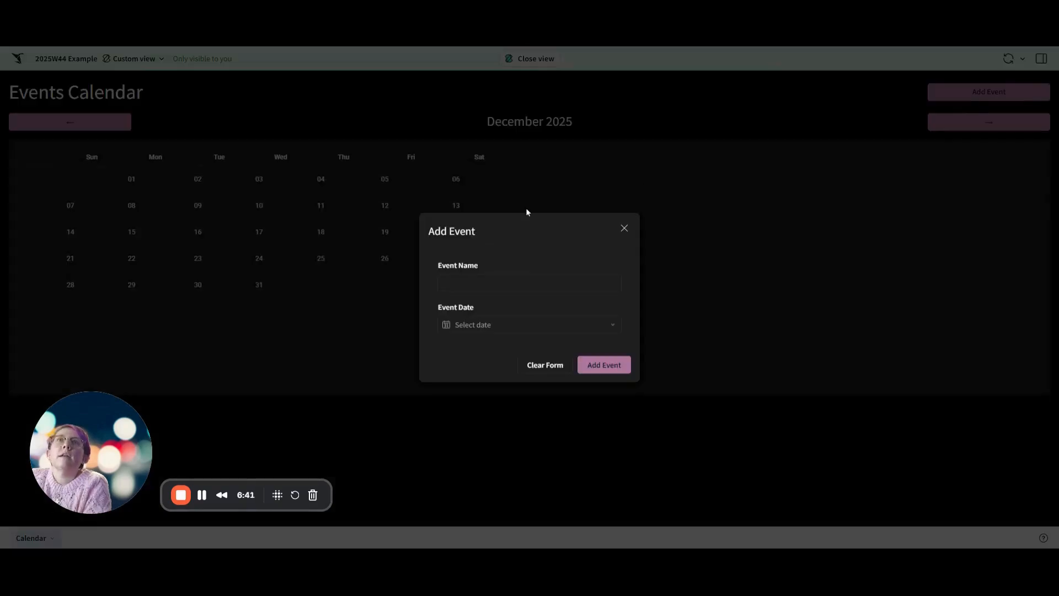
pyautogui.click(508, 283)
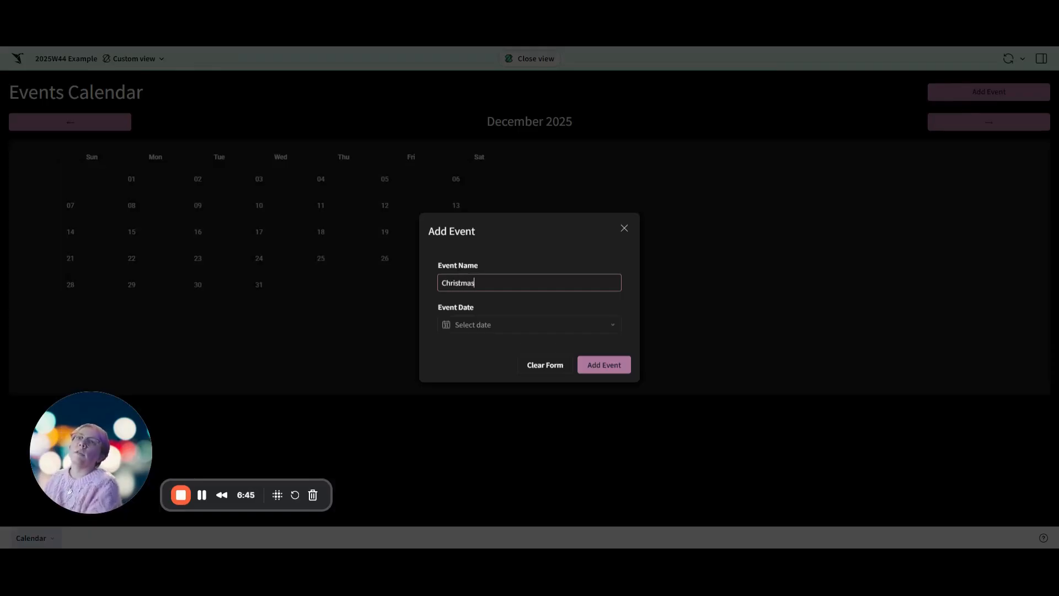
pyautogui.click(515, 325)
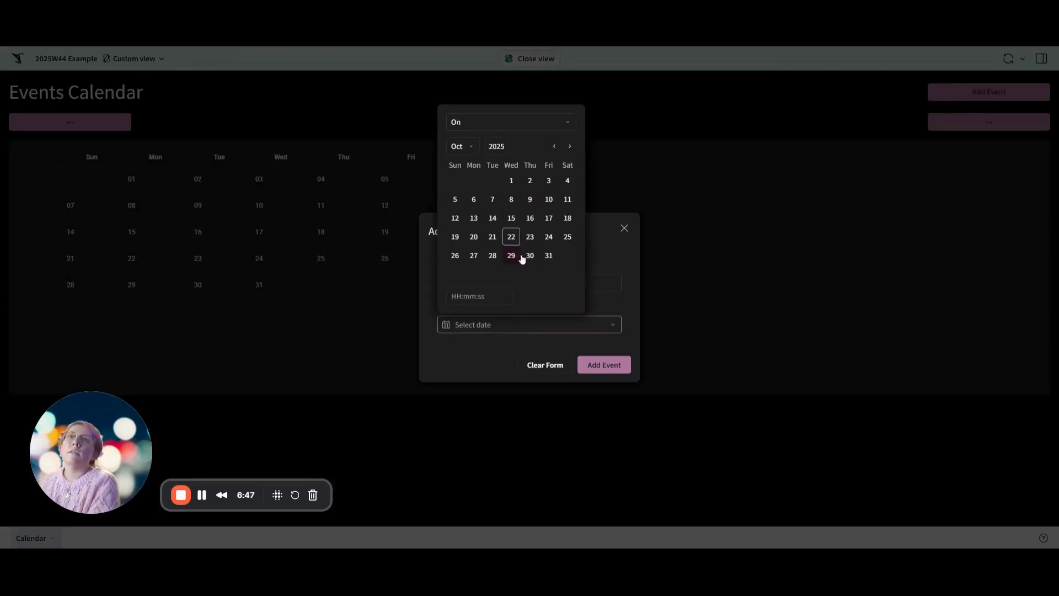
pyautogui.click(571, 147)
pyautogui.click(571, 146)
pyautogui.click(530, 236)
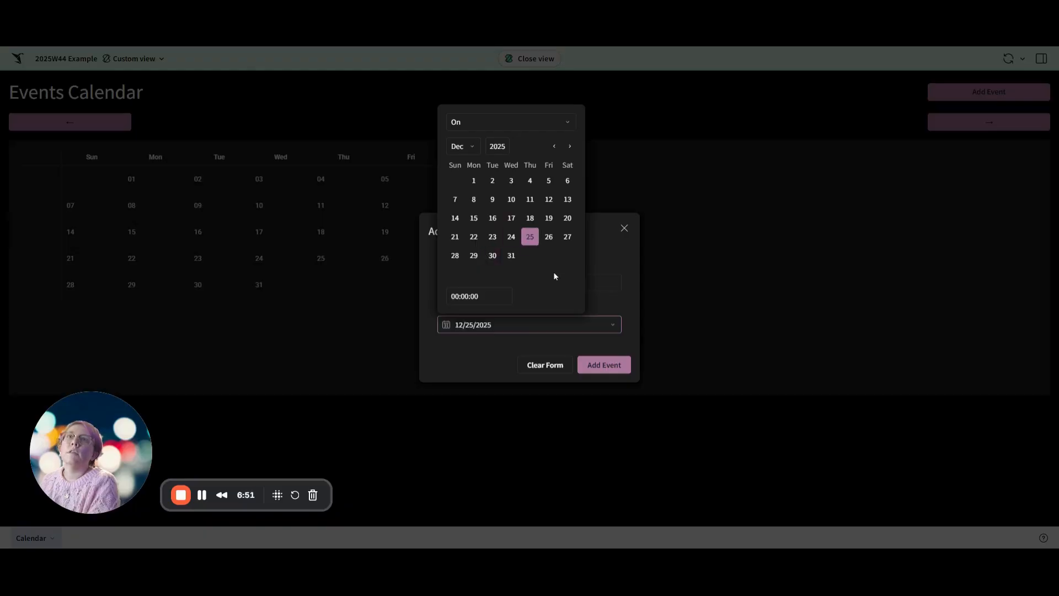
pyautogui.click(485, 371)
pyautogui.click(608, 365)
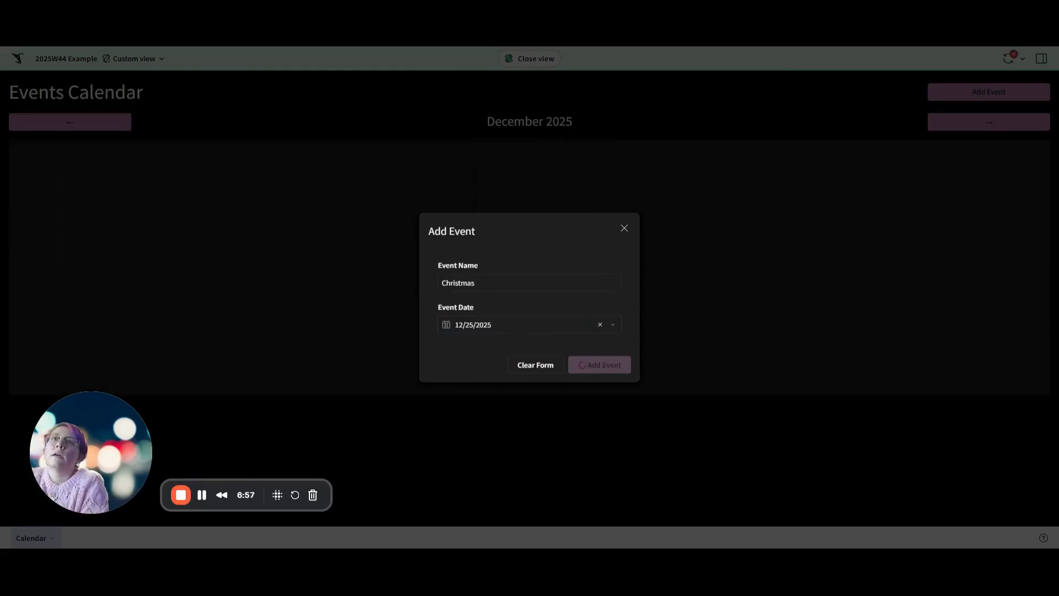
pyautogui.click(625, 228)
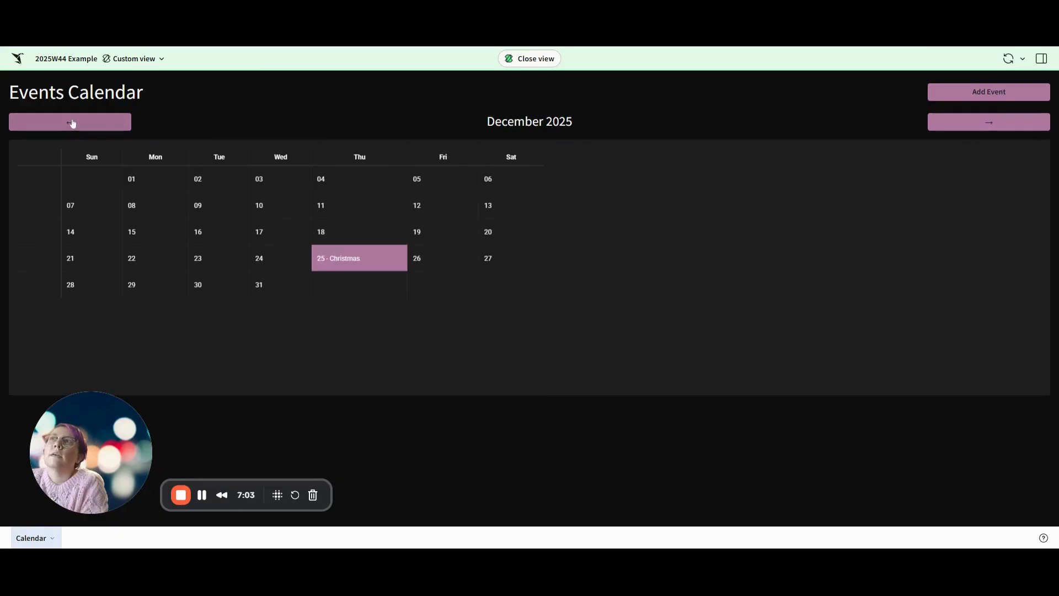
# Go back through the calendar months from December to October 2025 to review their events
pyautogui.click(72, 122)
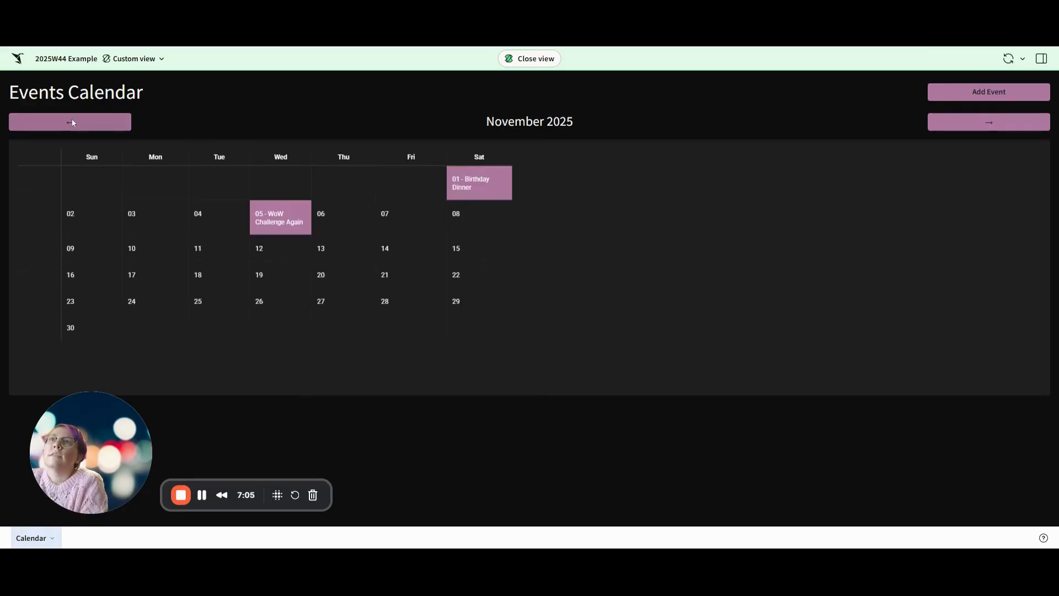
pyautogui.click(72, 122)
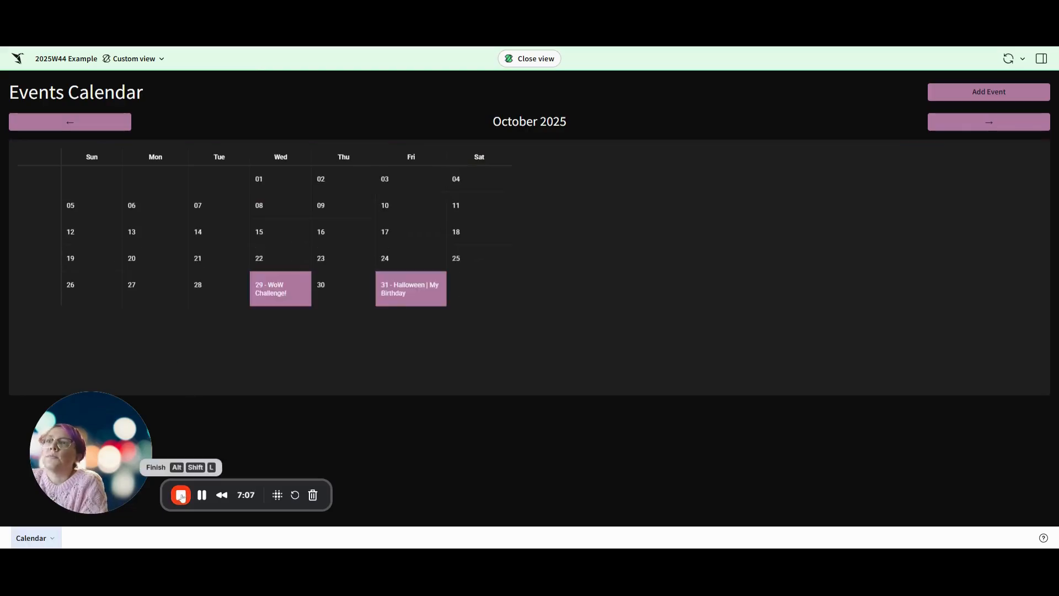